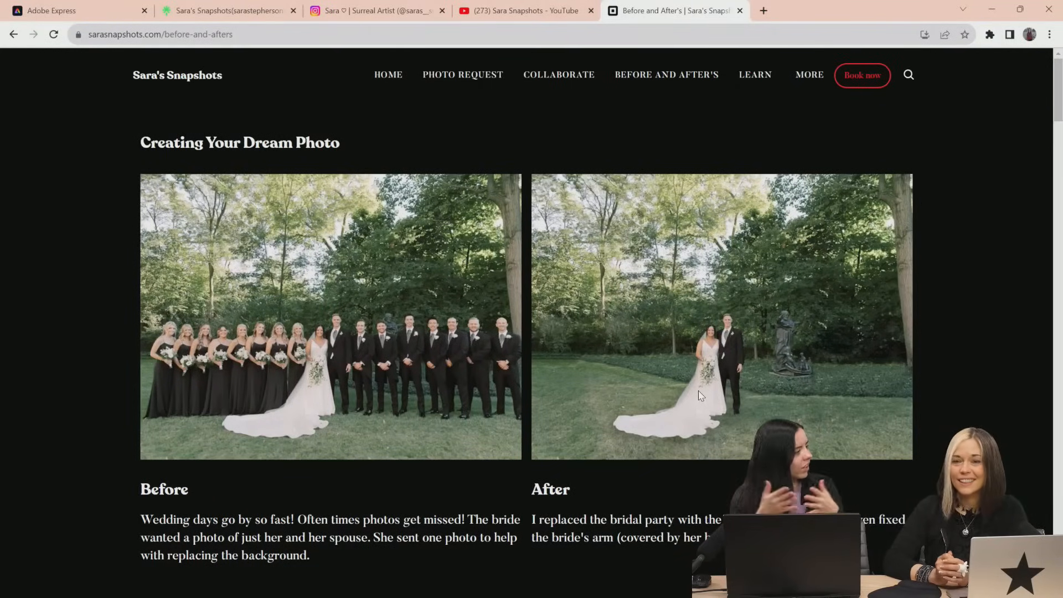
# Look through the before-and-after photo edit examples on the website, from the bridal party removal down to the restored family photo
pyautogui.scroll(-5, 703, 399)
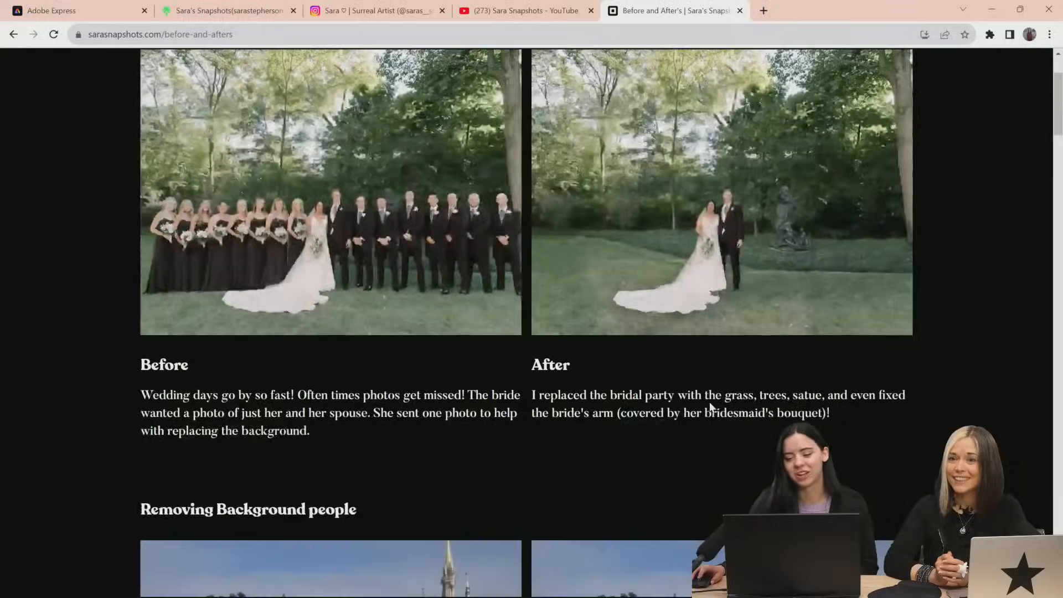
pyautogui.scroll(-6, 717, 325)
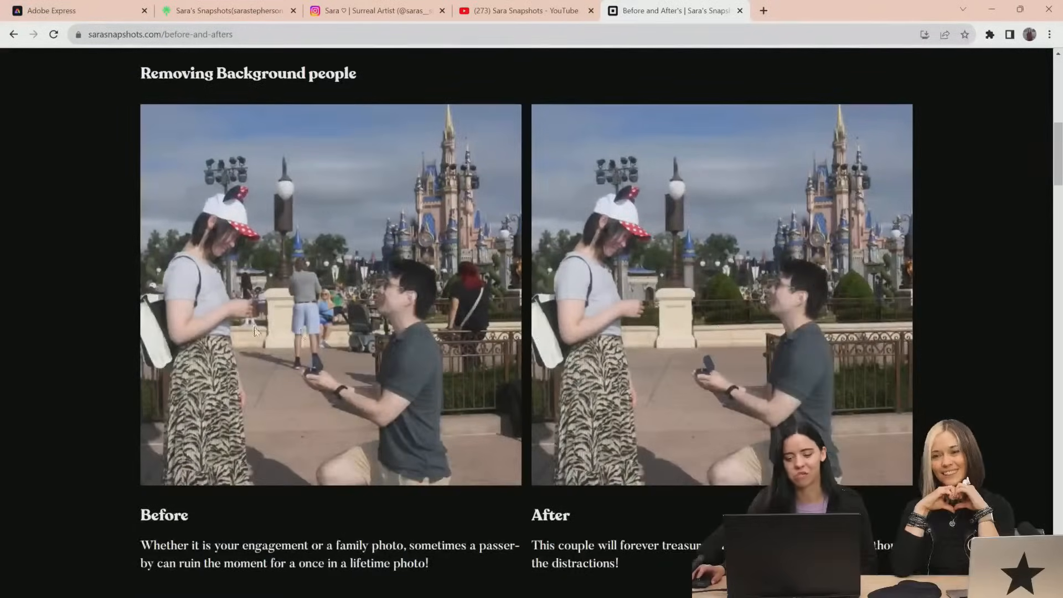
pyautogui.scroll(-2, 400, 316)
pyautogui.scroll(1, 396, 258)
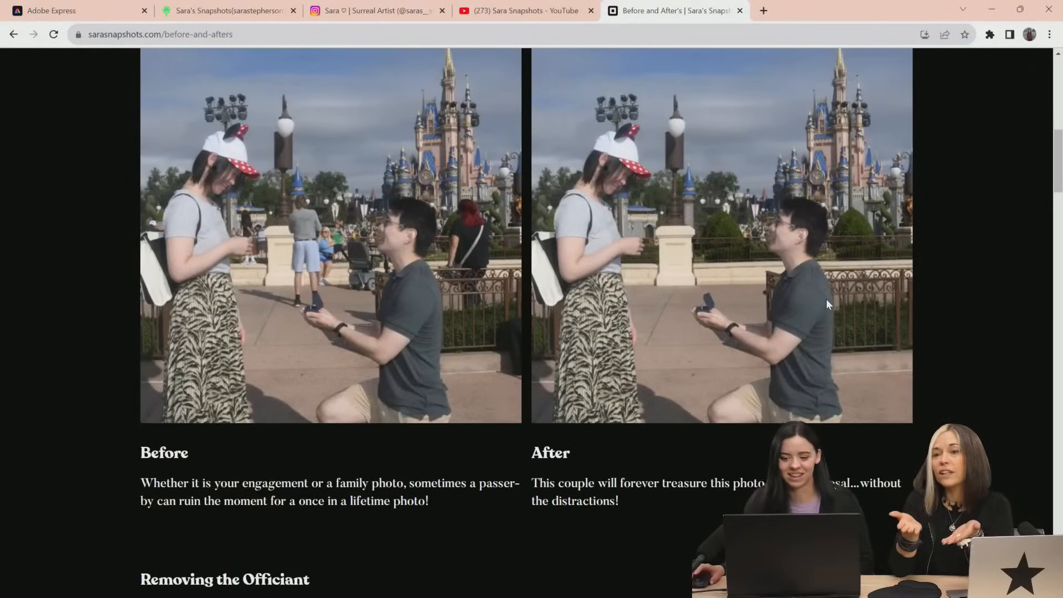
pyautogui.scroll(1, 828, 300)
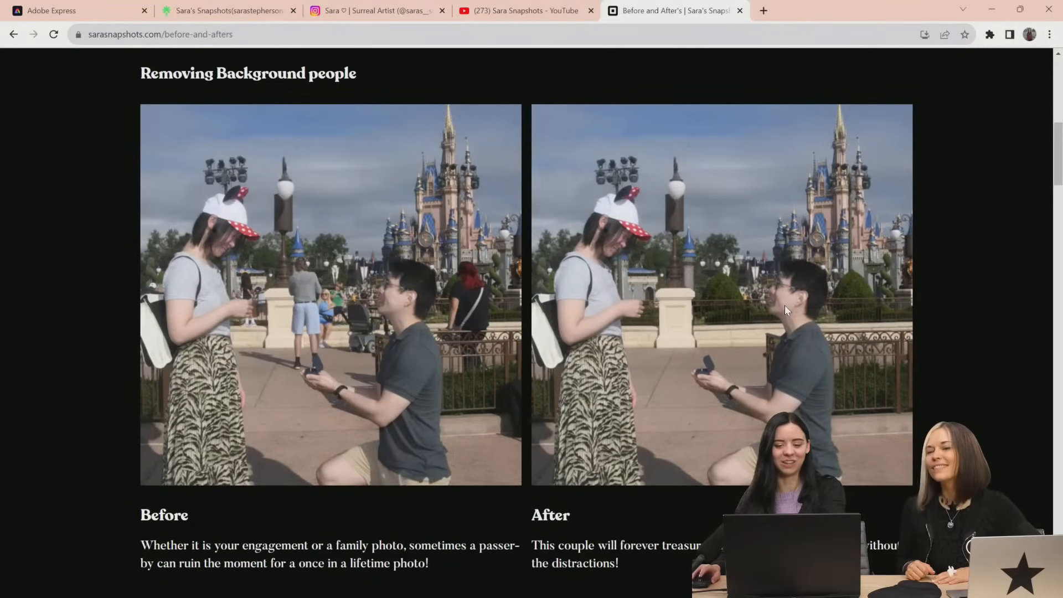
pyautogui.scroll(-5, 886, 411)
pyautogui.scroll(-4, 886, 412)
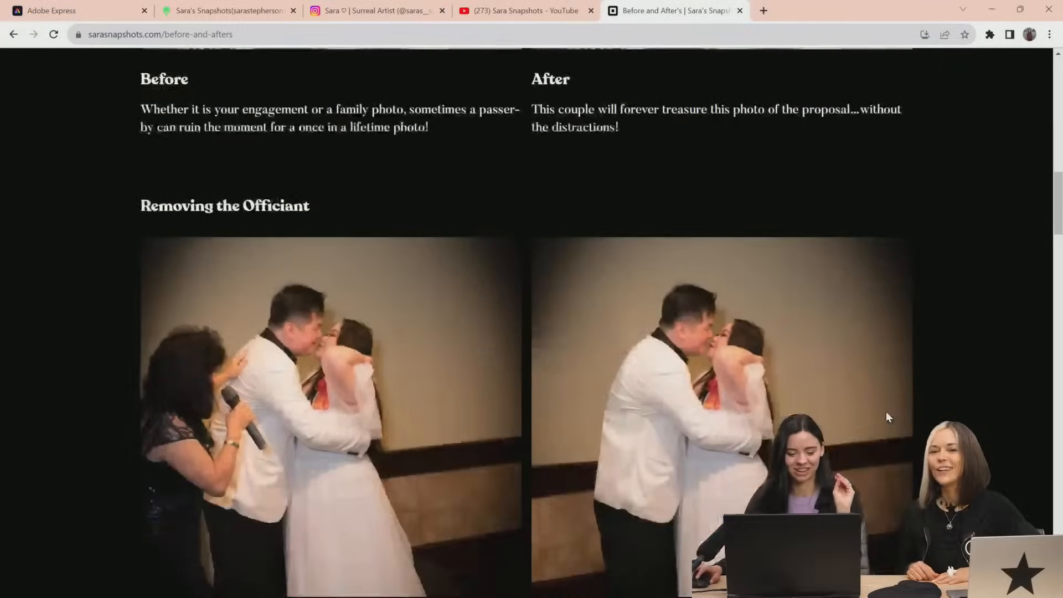
pyautogui.scroll(-1, 886, 417)
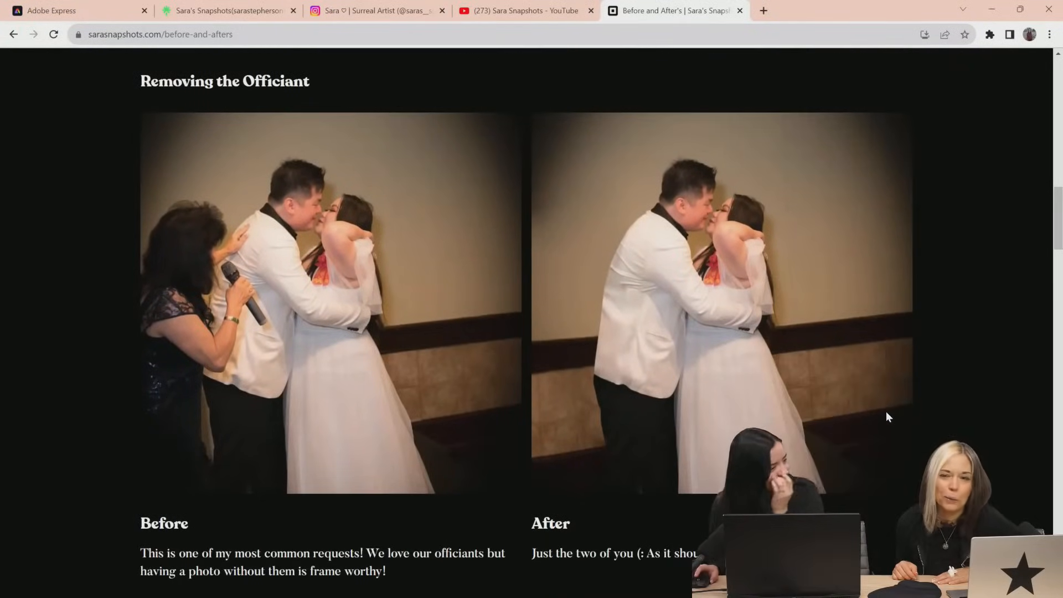
pyautogui.scroll(-1, 881, 443)
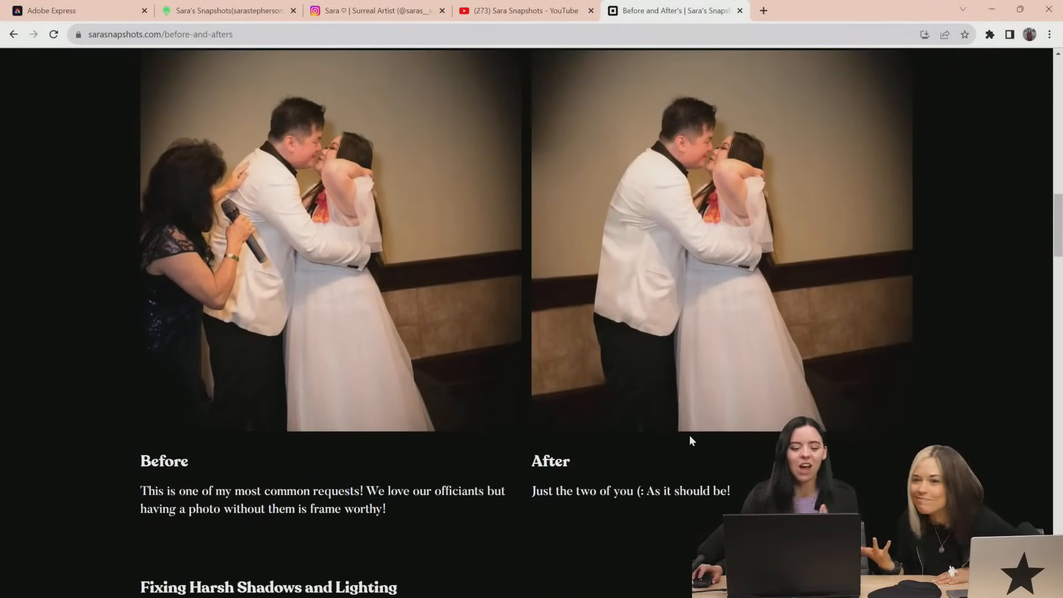
pyautogui.scroll(-8, 497, 317)
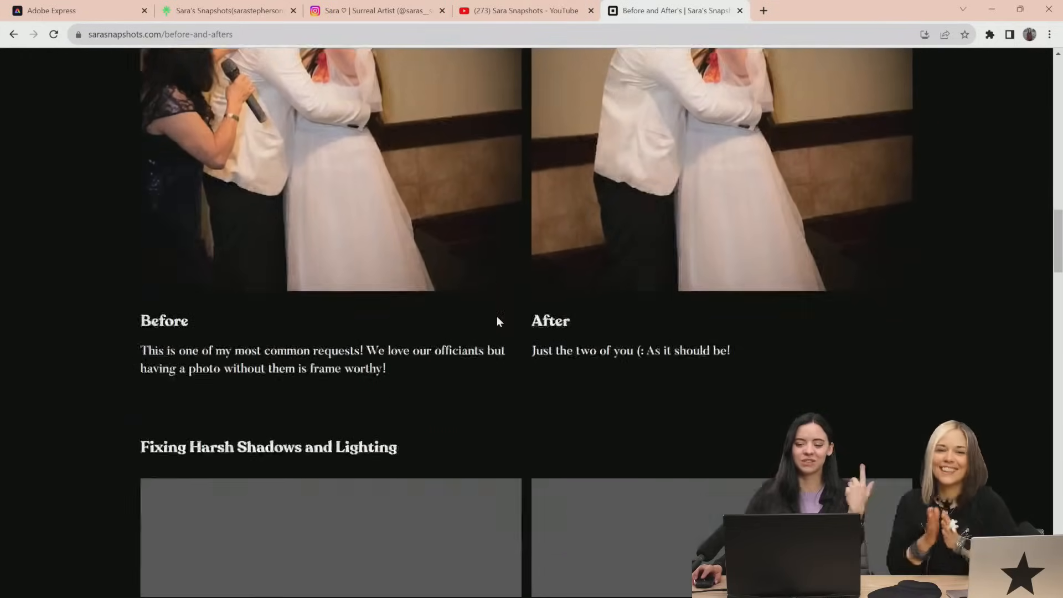
pyautogui.scroll(-2, 504, 324)
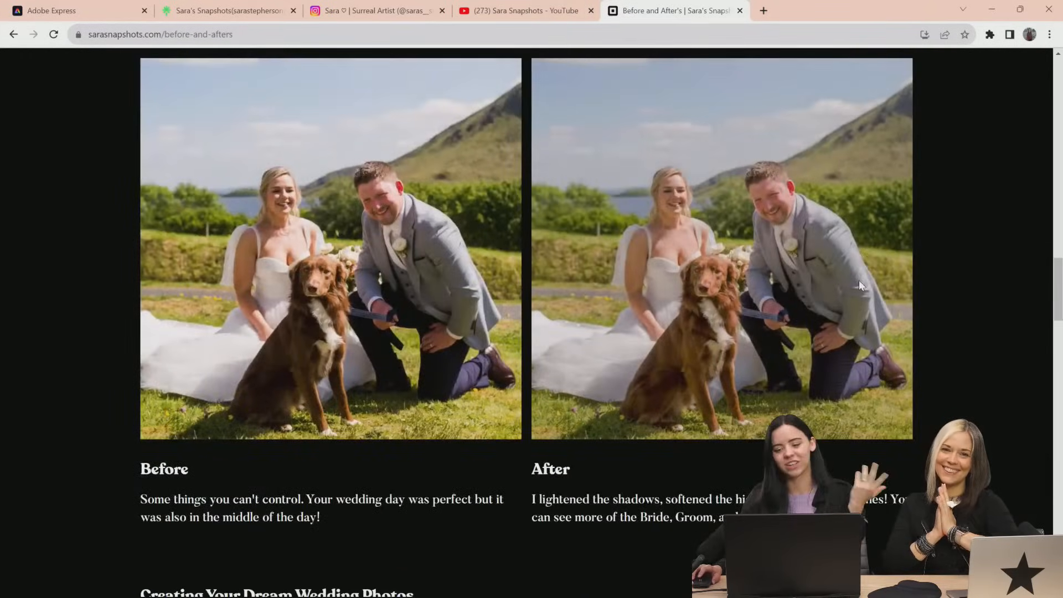
pyautogui.scroll(-1, 811, 333)
pyautogui.scroll(-7, 756, 236)
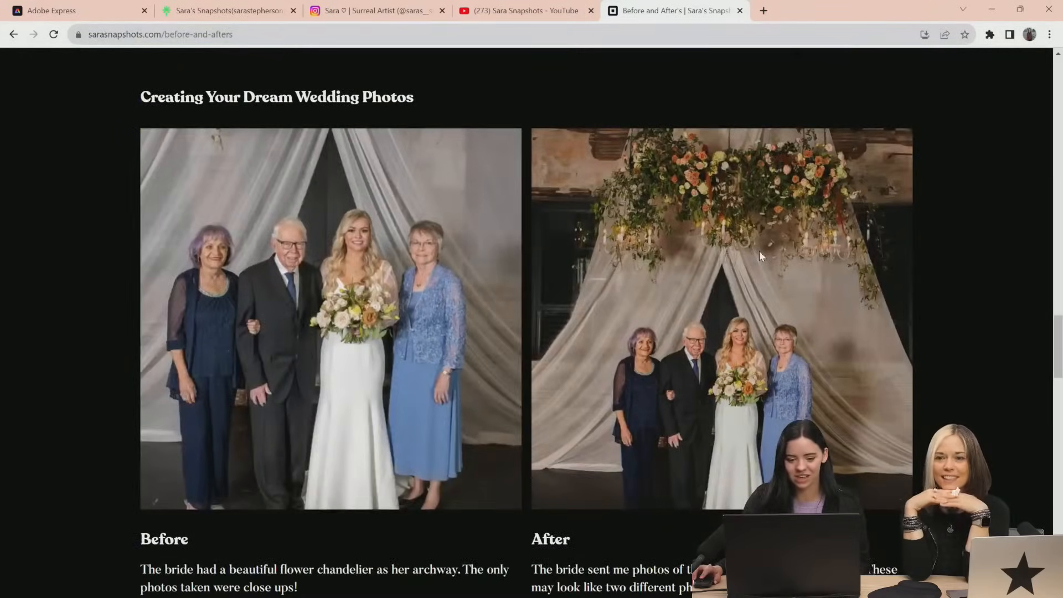
pyautogui.scroll(-12, 759, 256)
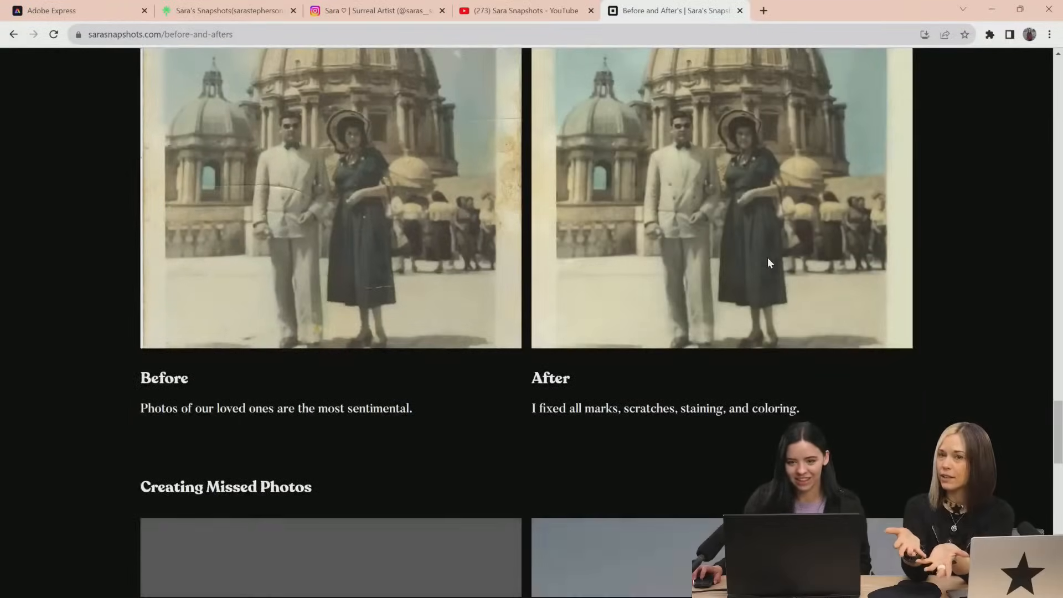
pyautogui.scroll(-7, 767, 258)
pyautogui.scroll(-10, 765, 306)
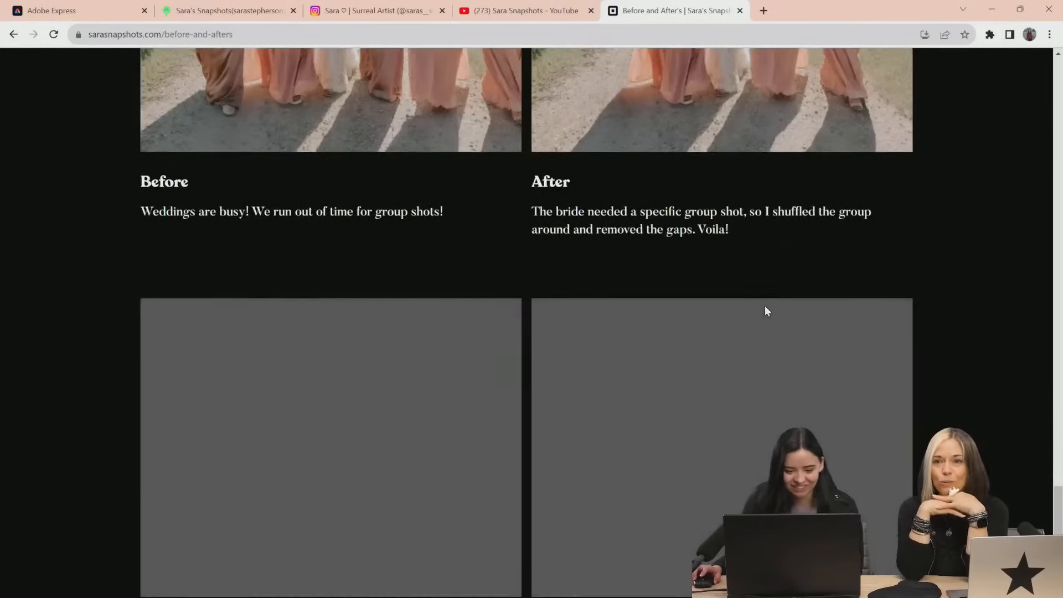
pyautogui.scroll(17, 1026, 342)
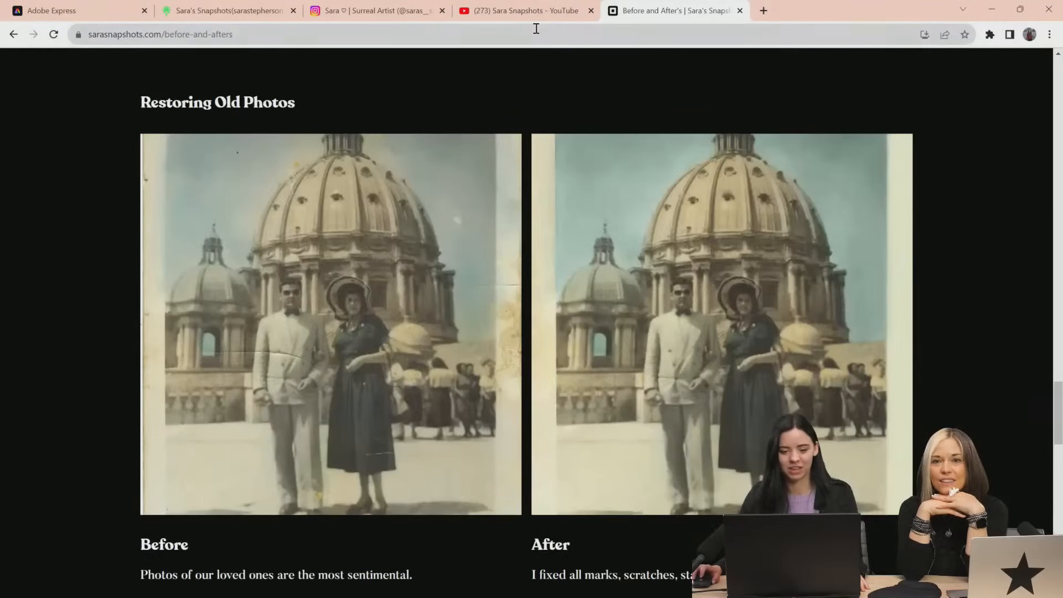
# Switch to the Instagram profile and compare both photos in the wedding group post beside the Merry Christmas portrait
pyautogui.click(521, 10)
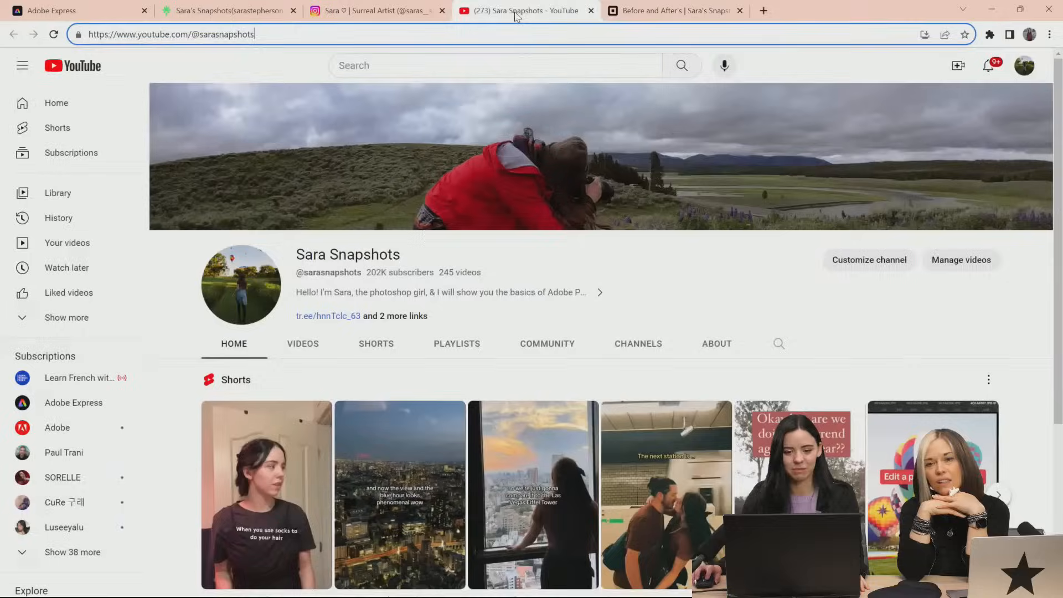
pyautogui.click(371, 10)
pyautogui.scroll(-9, 731, 206)
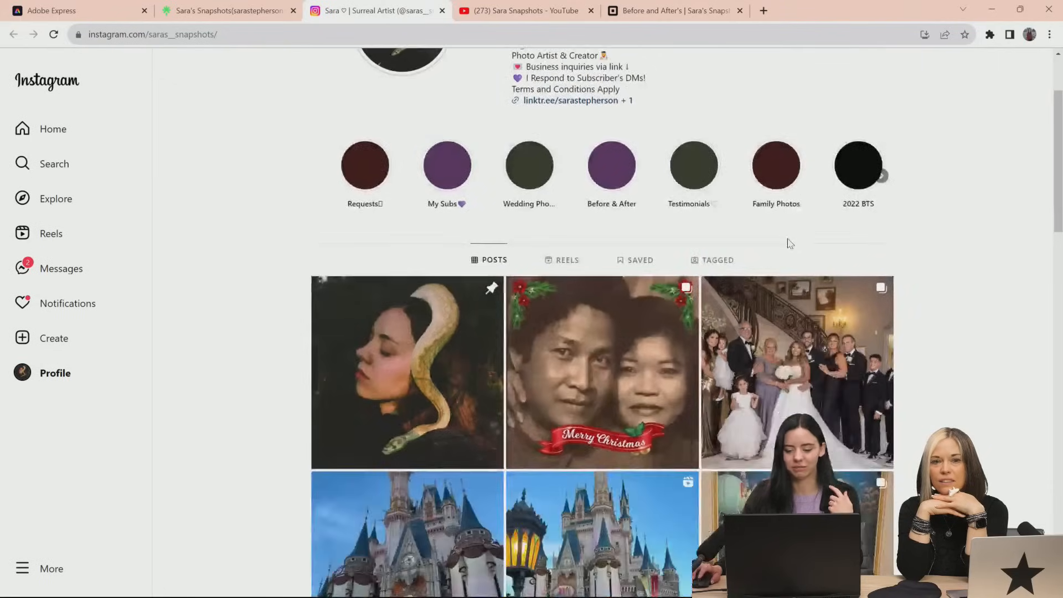
pyautogui.scroll(4, 908, 321)
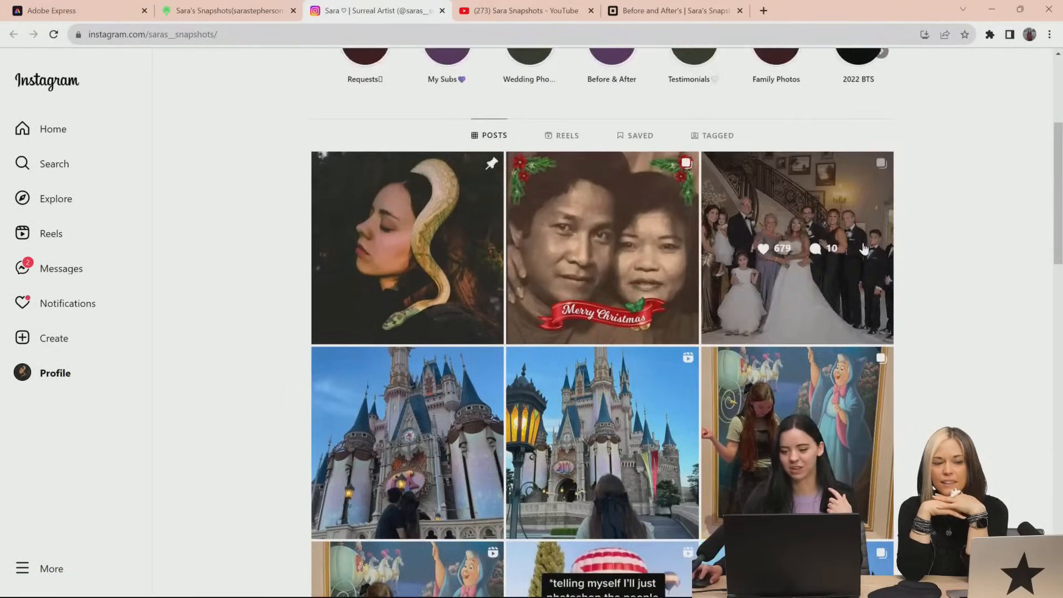
pyautogui.click(865, 248)
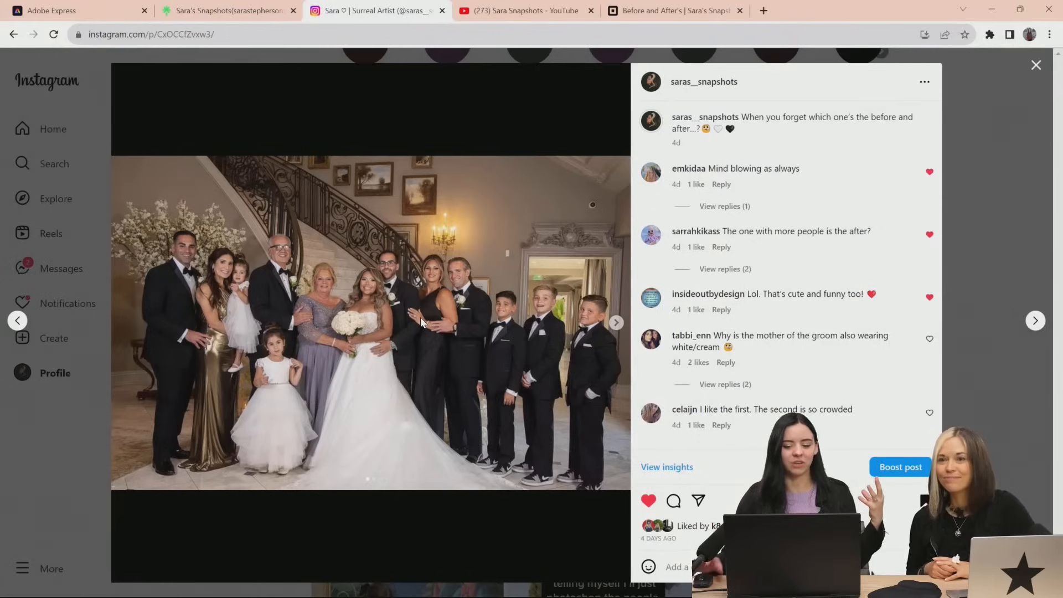
pyautogui.click(617, 326)
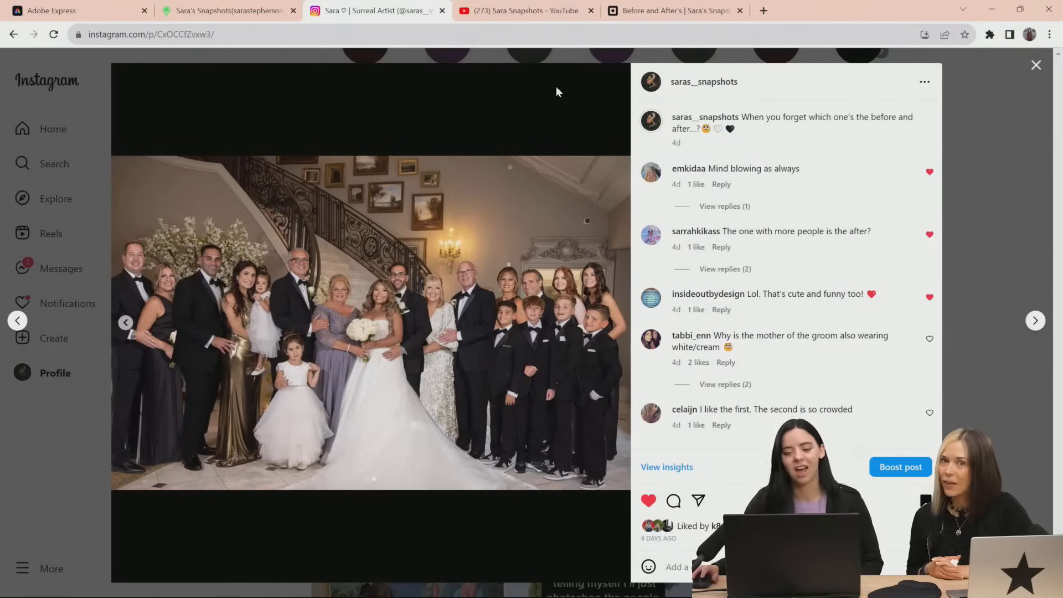
pyautogui.click(532, 54)
# Browse the older posts on the Instagram profile and switch to Photoshop to view Sagradafamiglia.psd
pyautogui.scroll(-3, 770, 394)
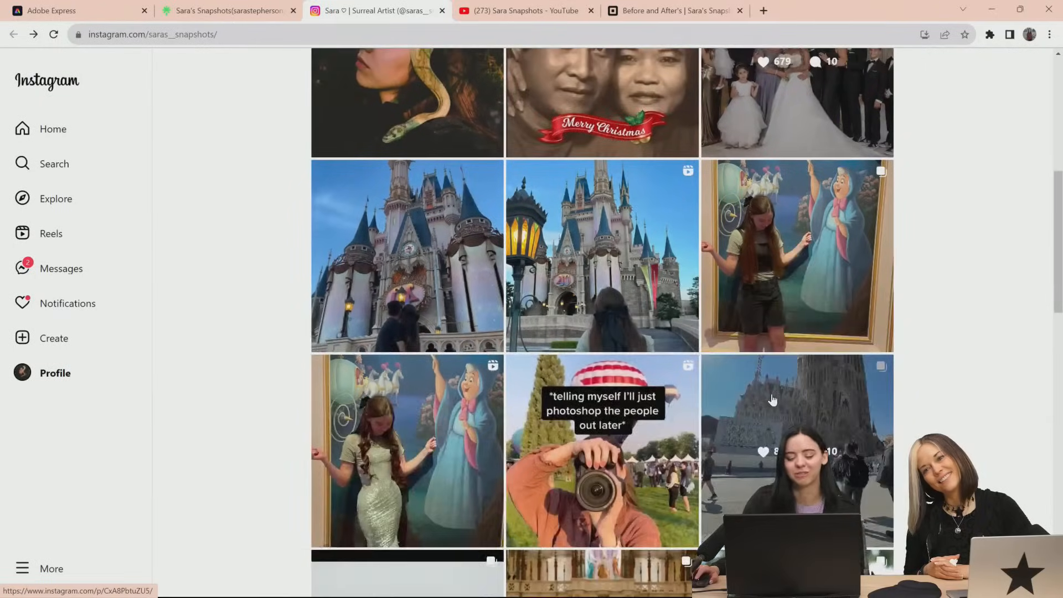
pyautogui.scroll(-8, 774, 400)
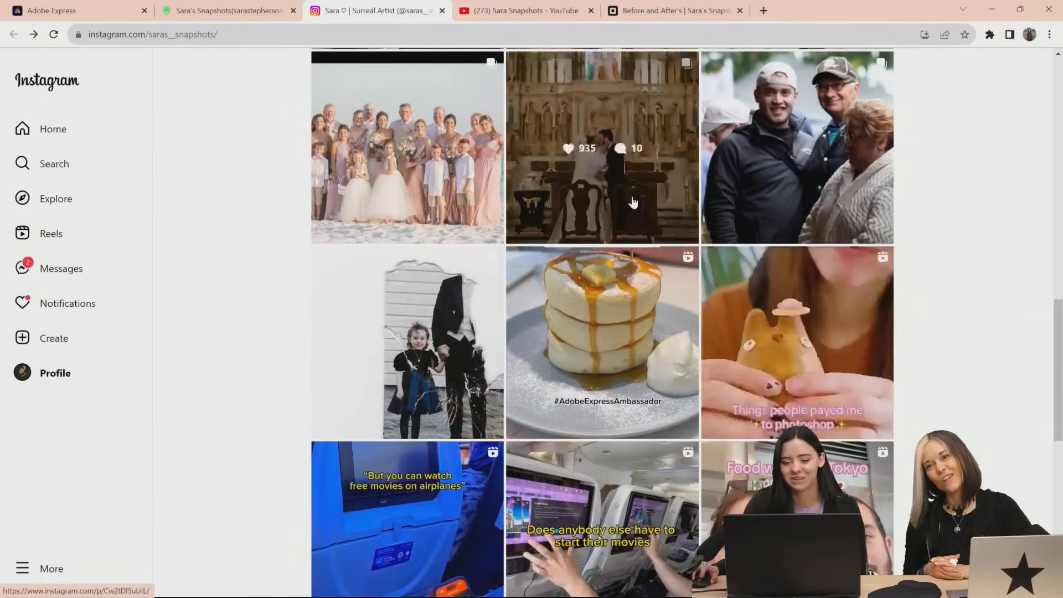
pyautogui.scroll(-4, 734, 346)
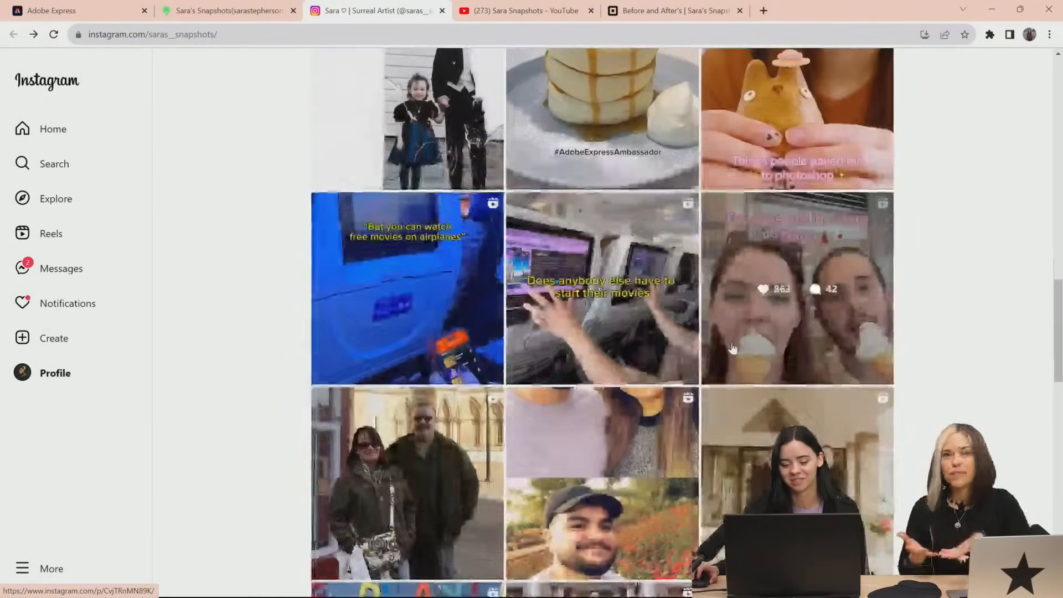
pyautogui.scroll(-3, 732, 348)
pyautogui.scroll(-3, 682, 403)
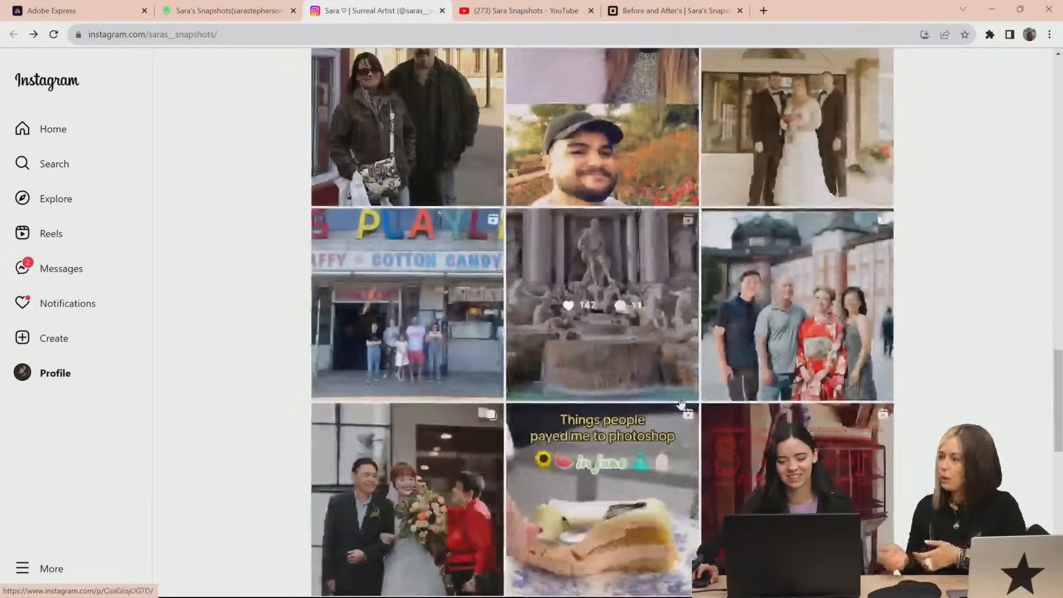
pyautogui.hotkey('alt', 'Tab')
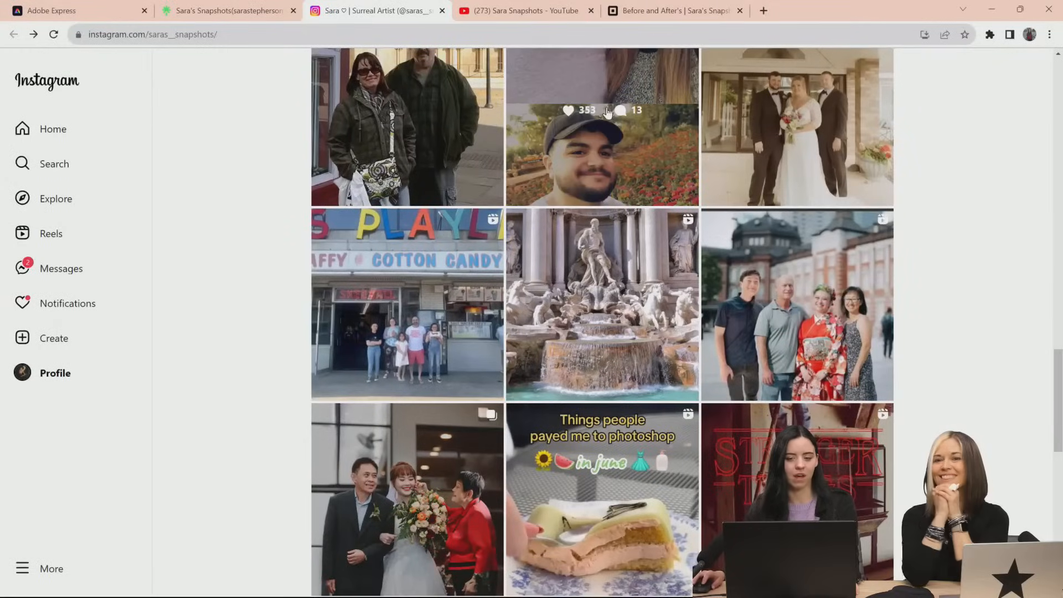
# Return to the Instagram profile and compare both photos in the "Swipe to remove everyone" post
pyautogui.scroll(8, 718, 314)
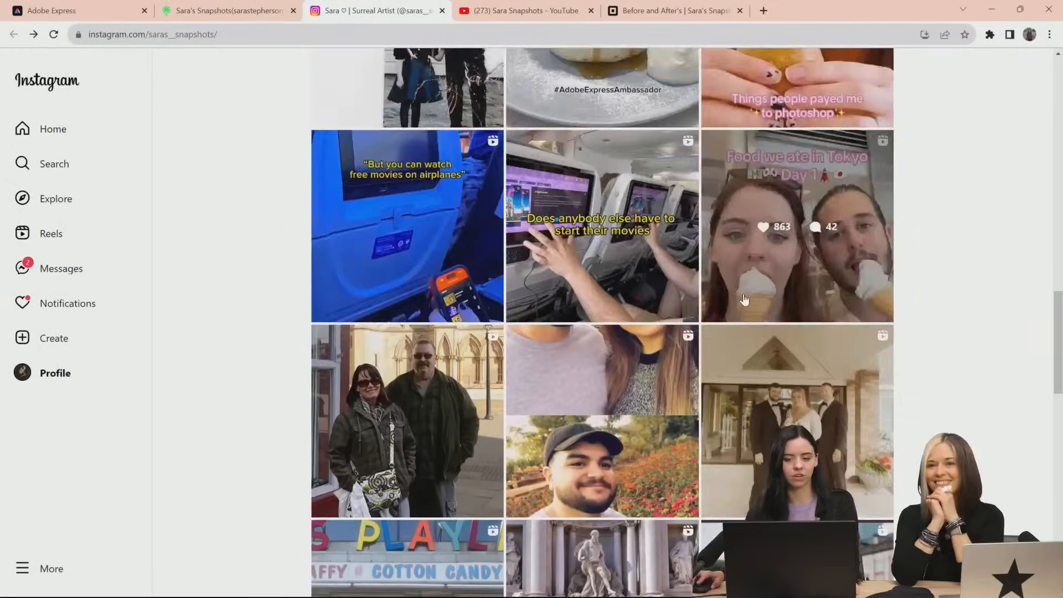
pyautogui.scroll(10, 719, 315)
pyautogui.click(719, 315)
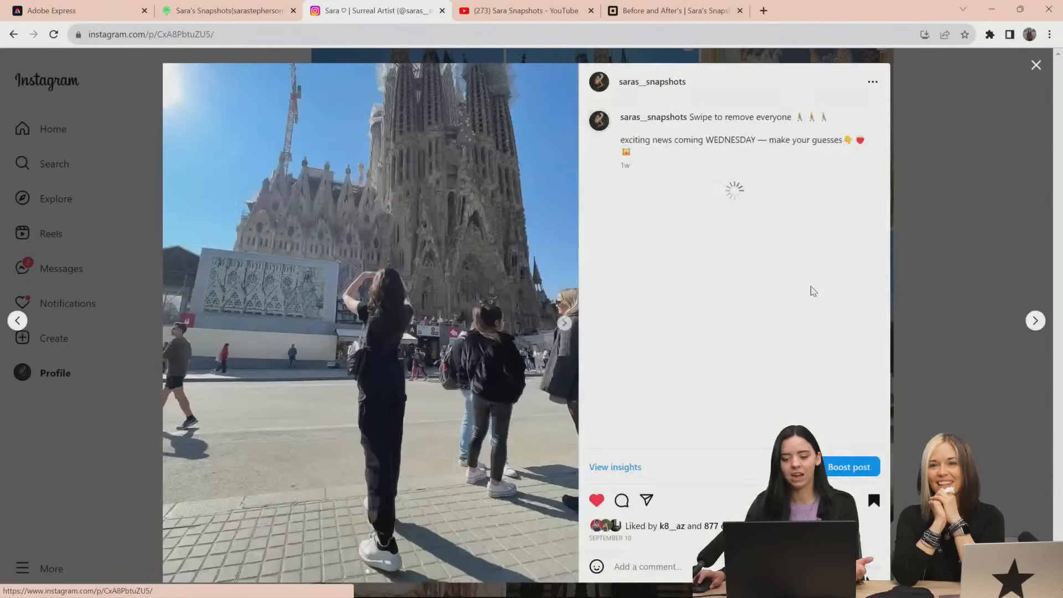
pyautogui.click(567, 335)
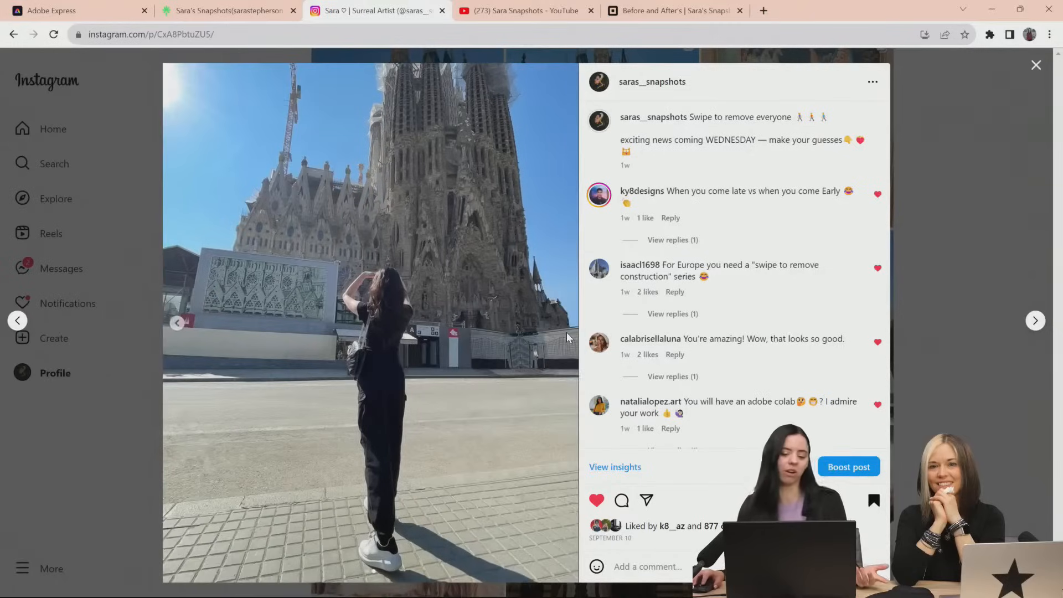
pyautogui.click(946, 199)
# Show the profile's Reels and look through the published videos
pyautogui.scroll(6, 902, 261)
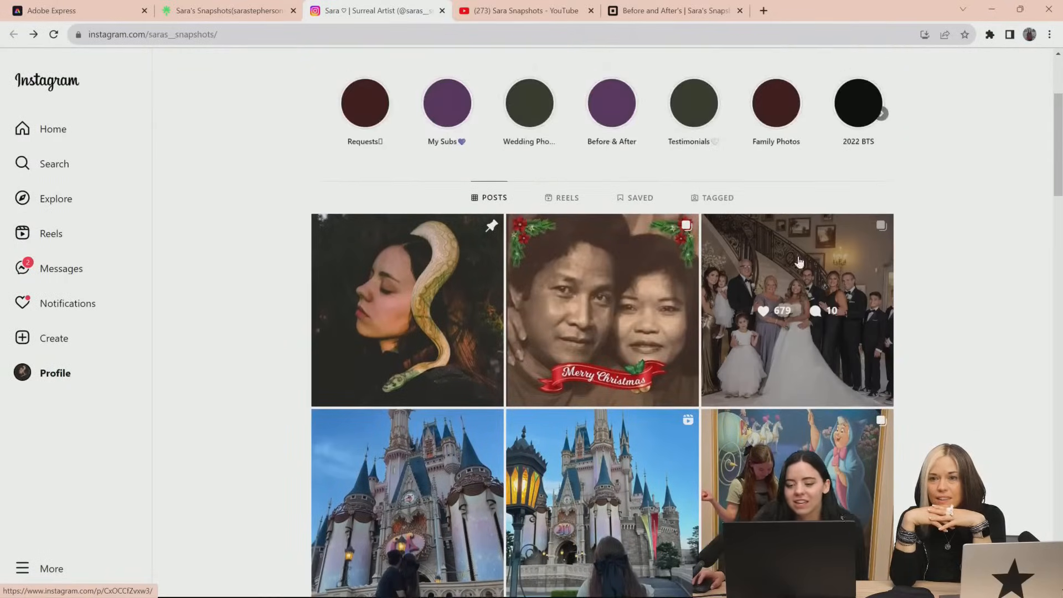
pyautogui.click(563, 188)
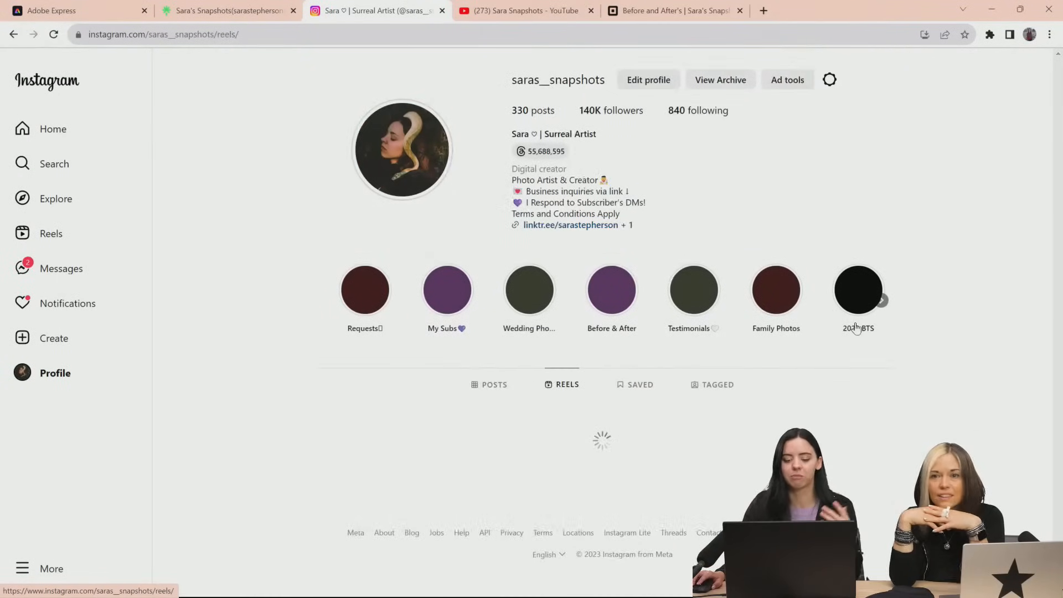
pyautogui.scroll(-5, 963, 393)
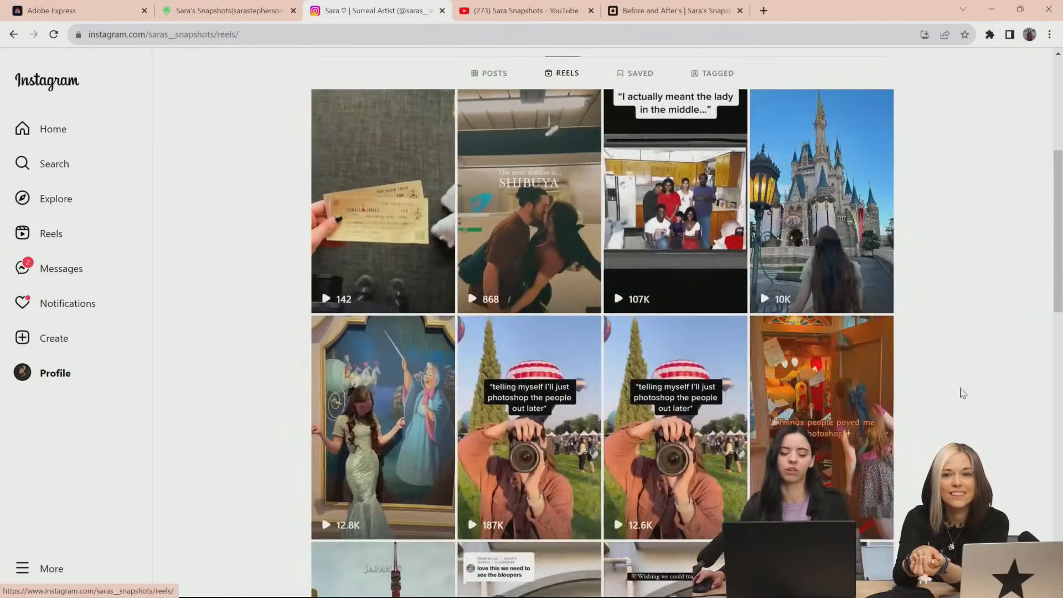
pyautogui.scroll(-2, 962, 392)
pyautogui.scroll(-1, 961, 392)
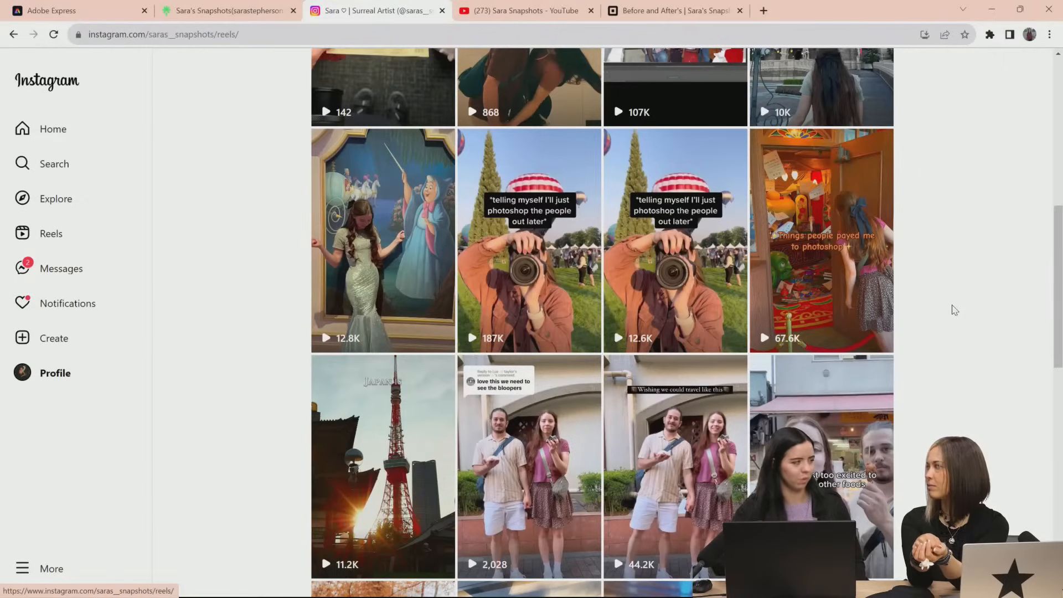
pyautogui.scroll(4, 534, 81)
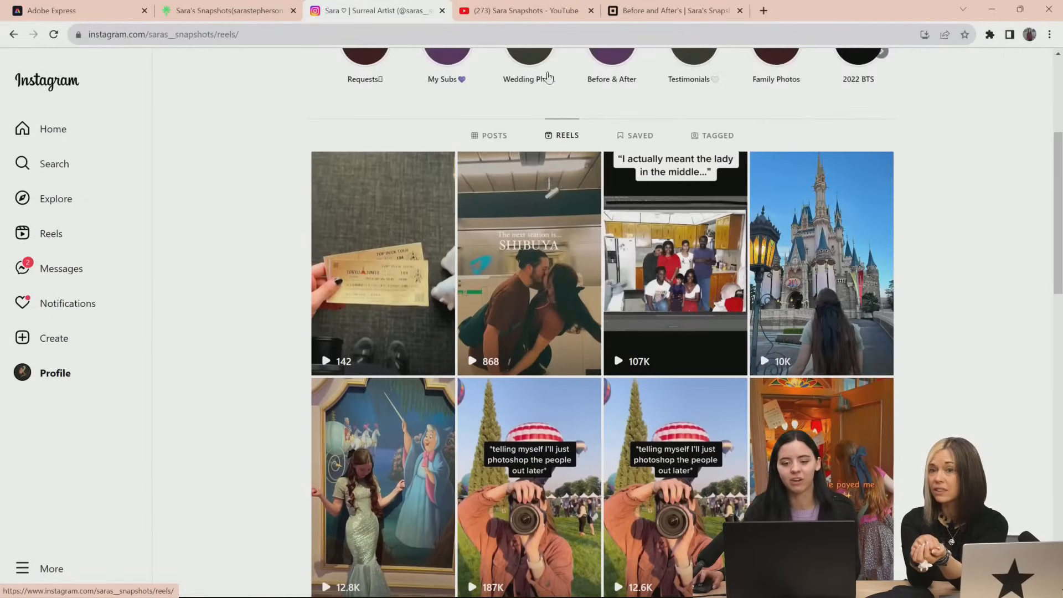
# Switch to Adobe Express, open the Fall Special file and select its "Fall Special" heading
pyautogui.click(56, 10)
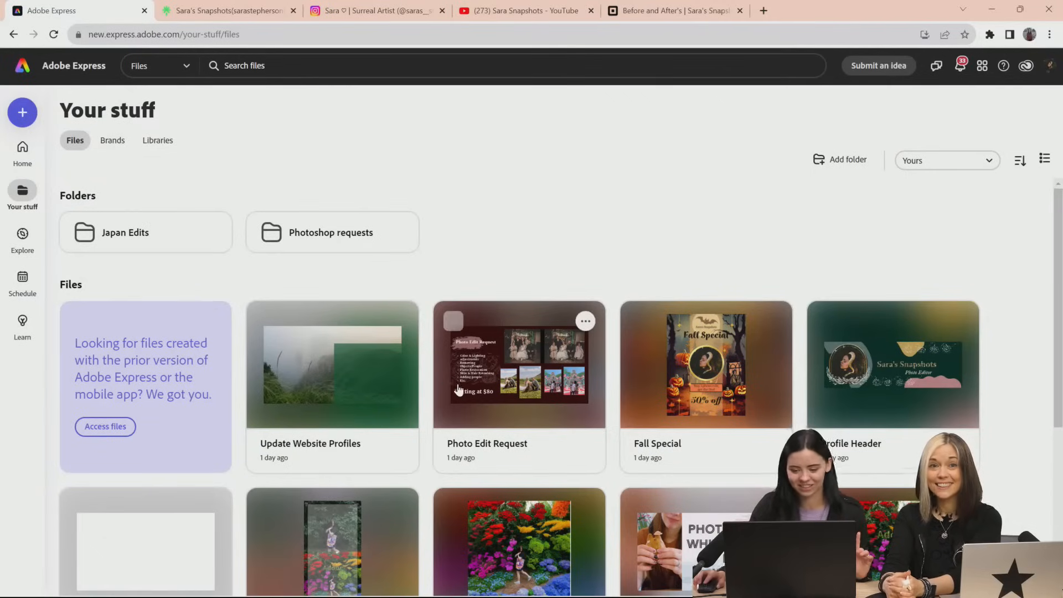
pyautogui.scroll(-1, 458, 388)
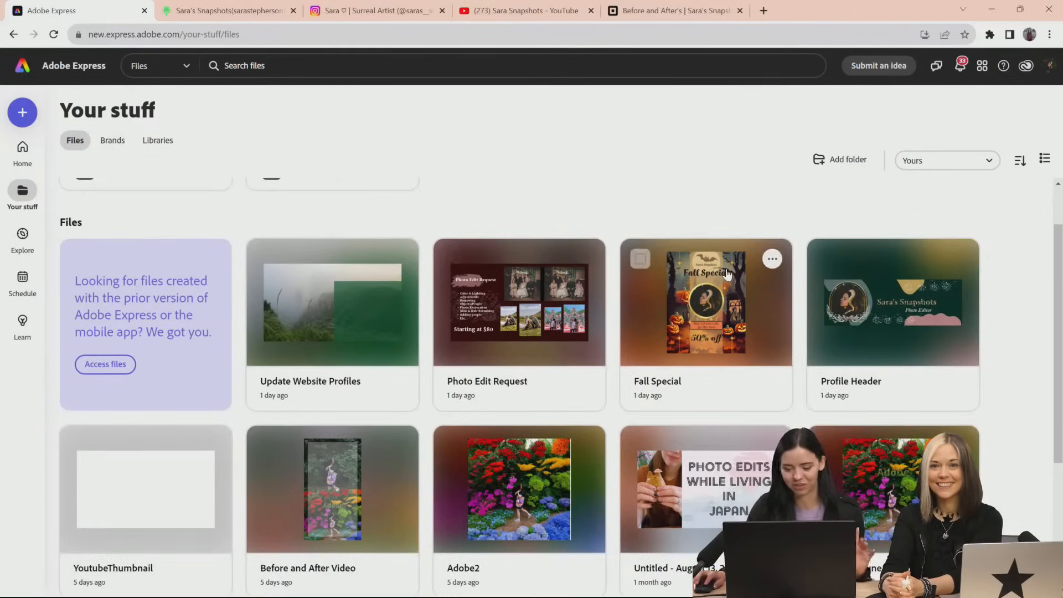
pyautogui.click(656, 391)
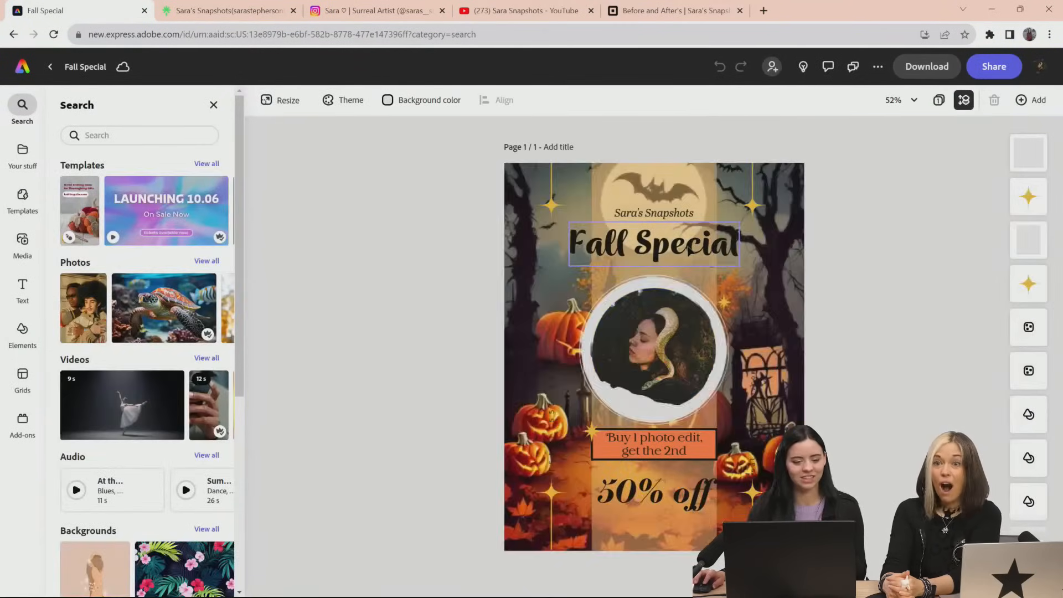
pyautogui.click(643, 252)
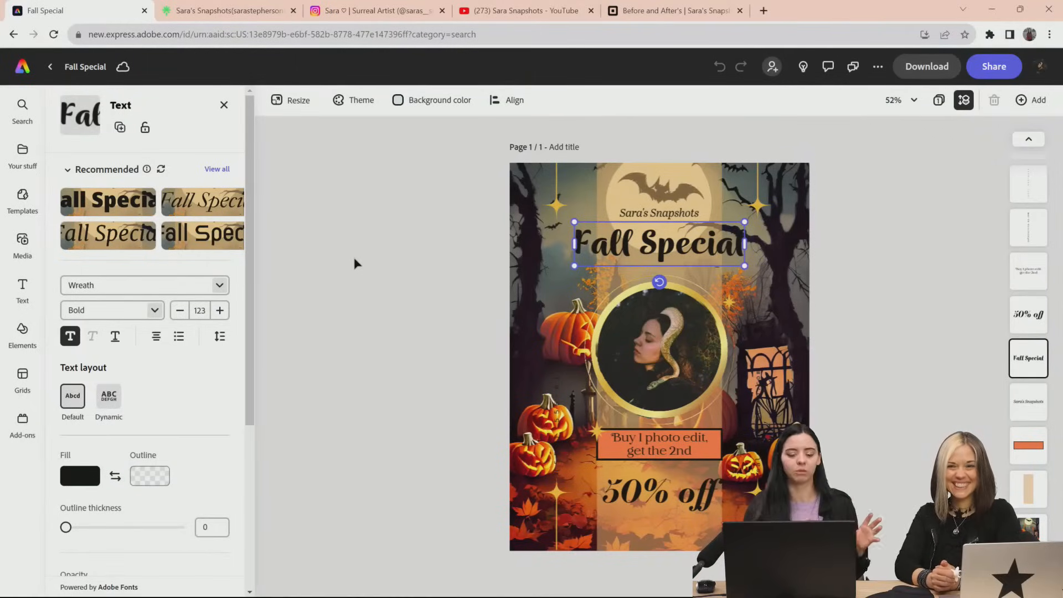
# Switch to Photoshop, make Layer 2 visible and save Sagradafamiglia as a Creative Cloud document
pyautogui.hotkey('alt', 'Tab')
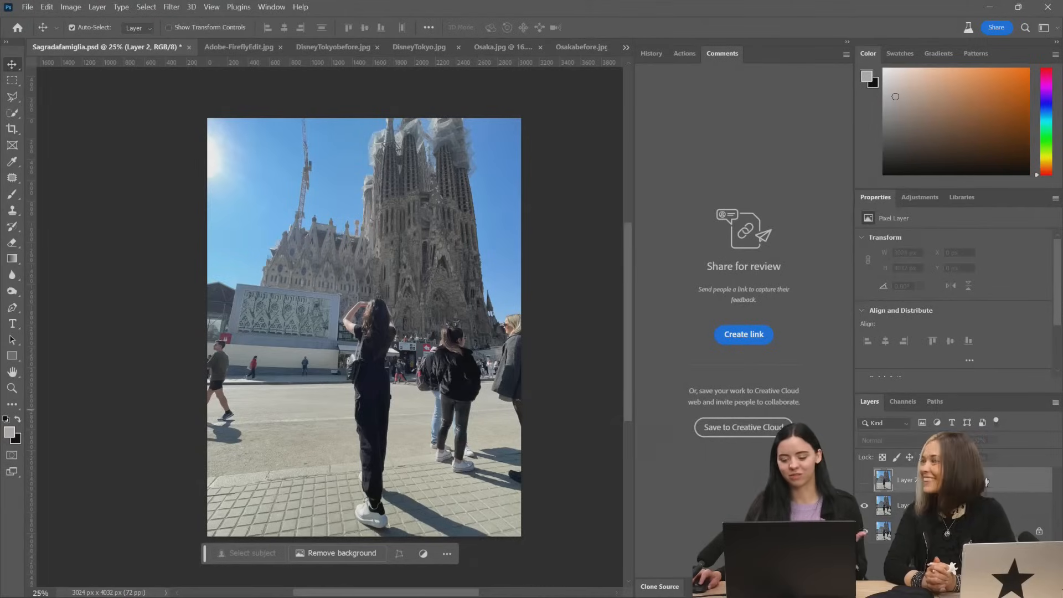
pyautogui.click(864, 480)
pyautogui.click(72, 27)
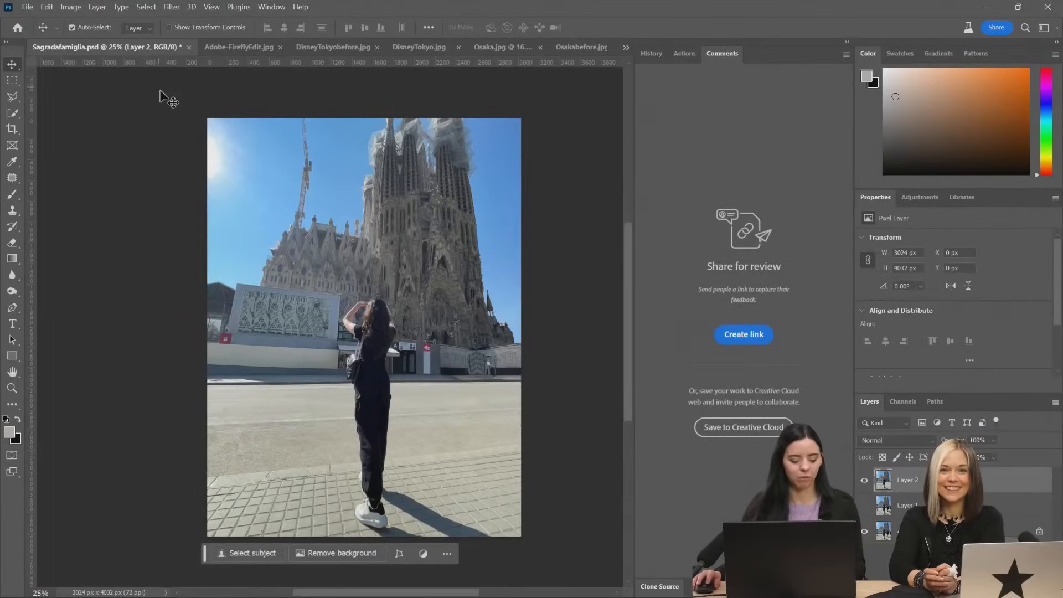
pyautogui.hotkey('ctrl', 'shift', 's')
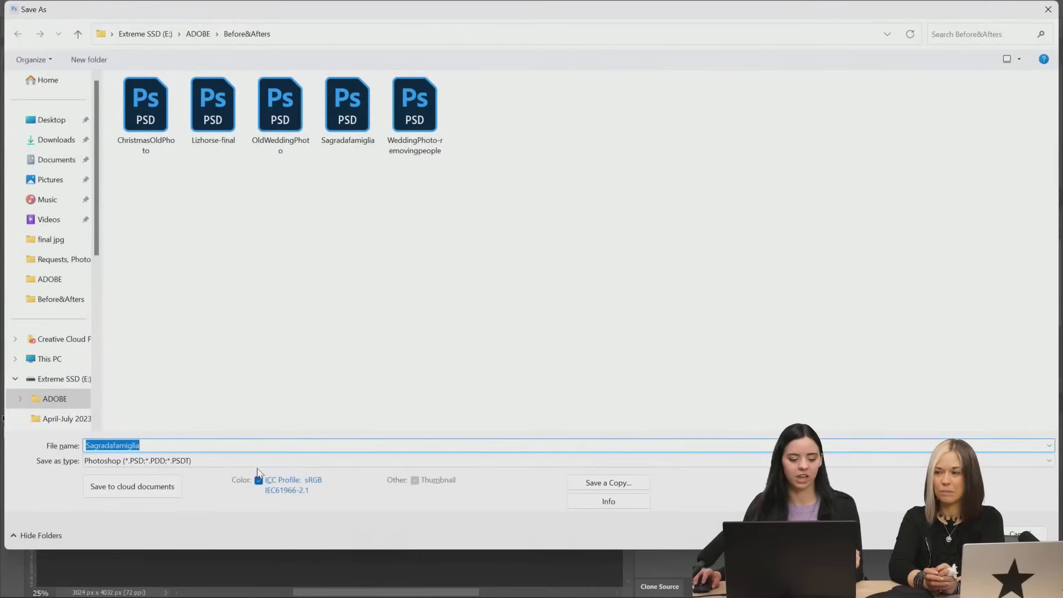
pyautogui.click(172, 494)
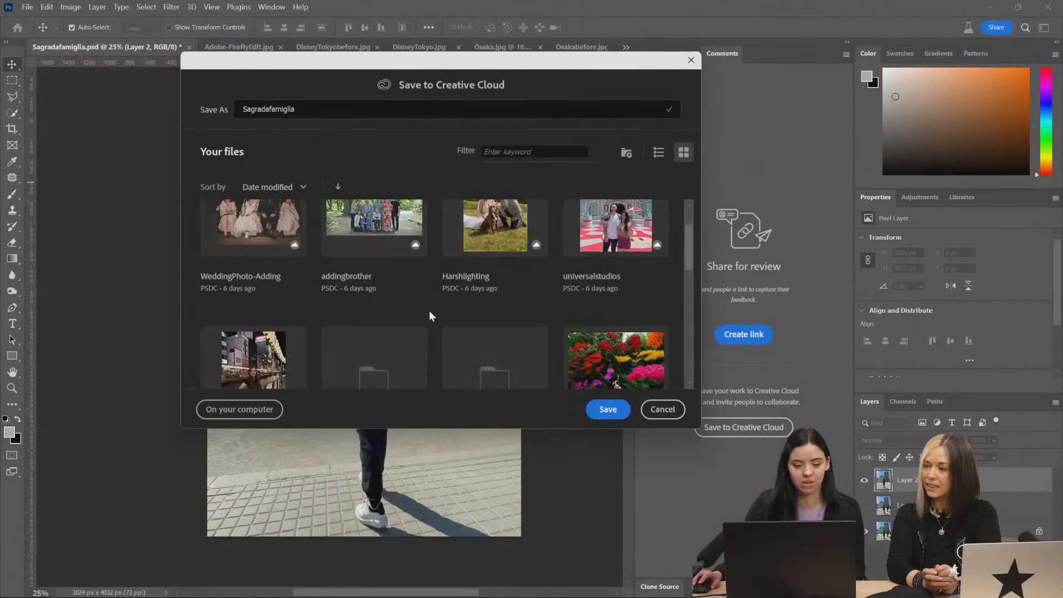
pyautogui.click(608, 410)
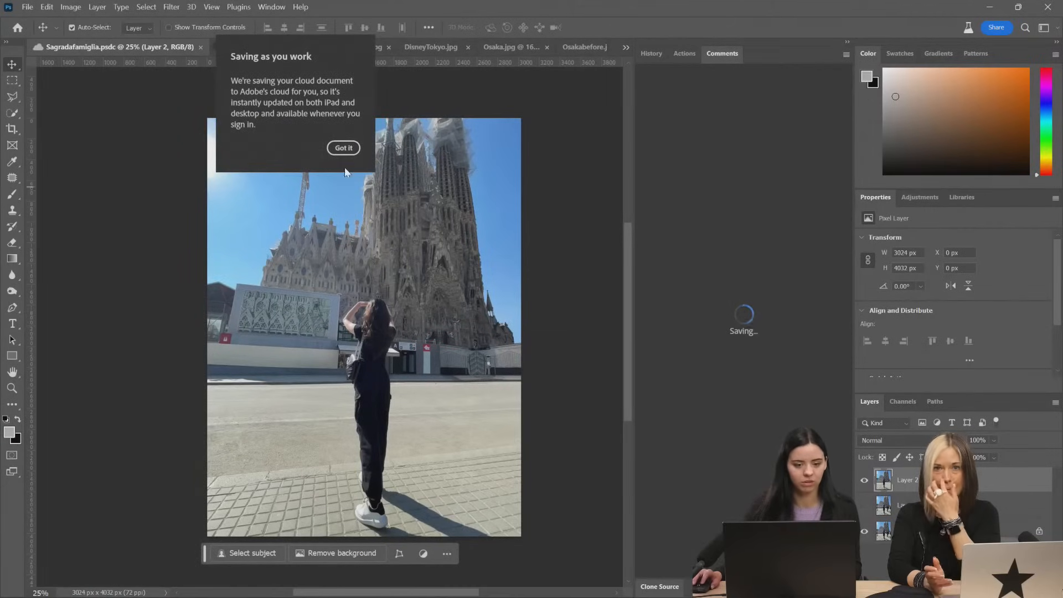
pyautogui.click(343, 148)
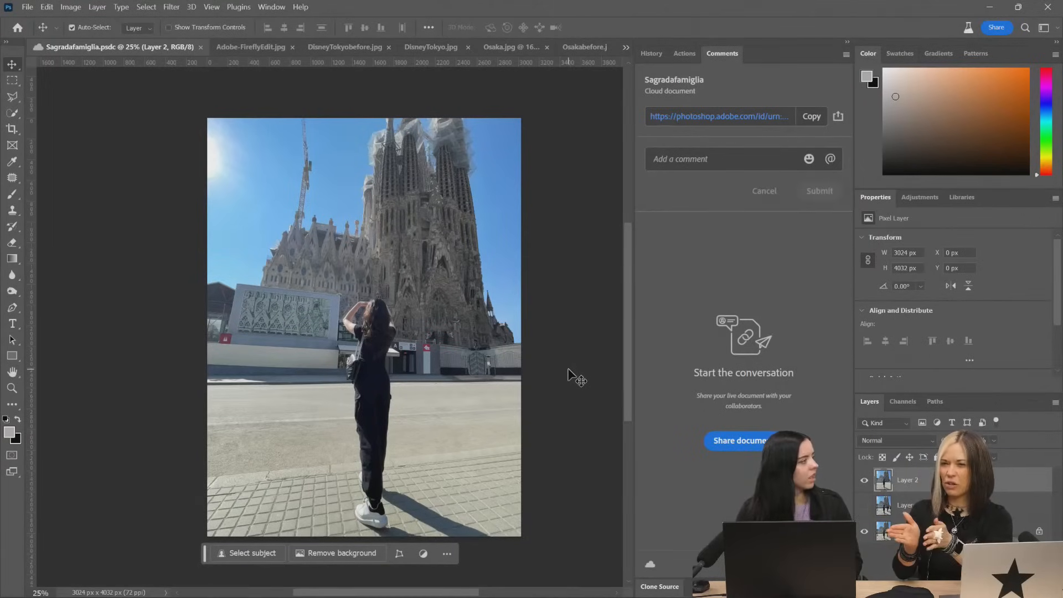
# Return to the Instagram profile in the browser and look through its Reels and its posts
pyautogui.hotkey('alt', 'Tab')
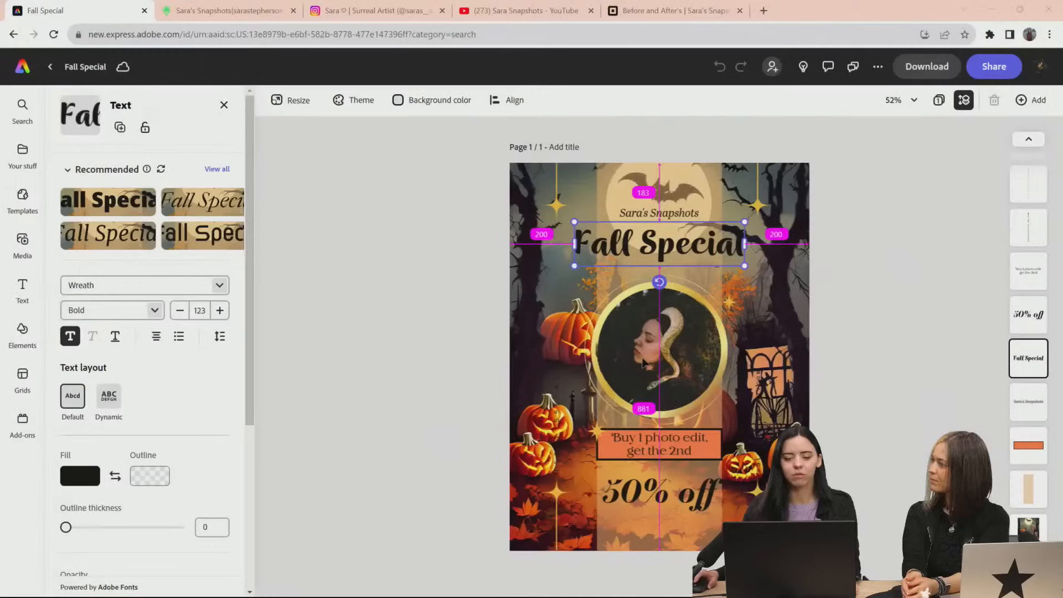
pyautogui.click(377, 10)
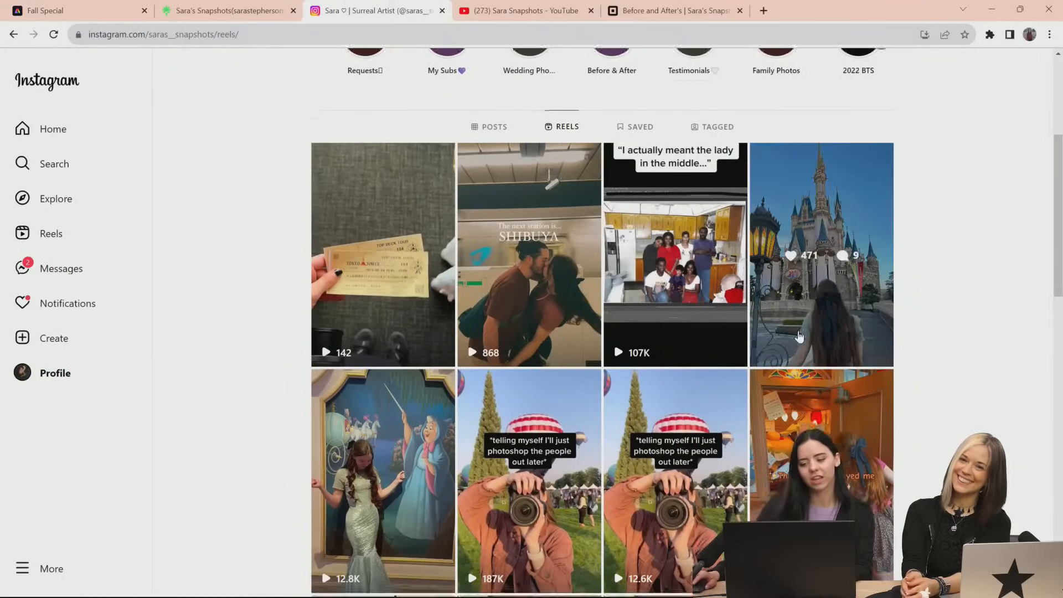
pyautogui.scroll(-10, 680, 434)
pyautogui.scroll(-9, 680, 434)
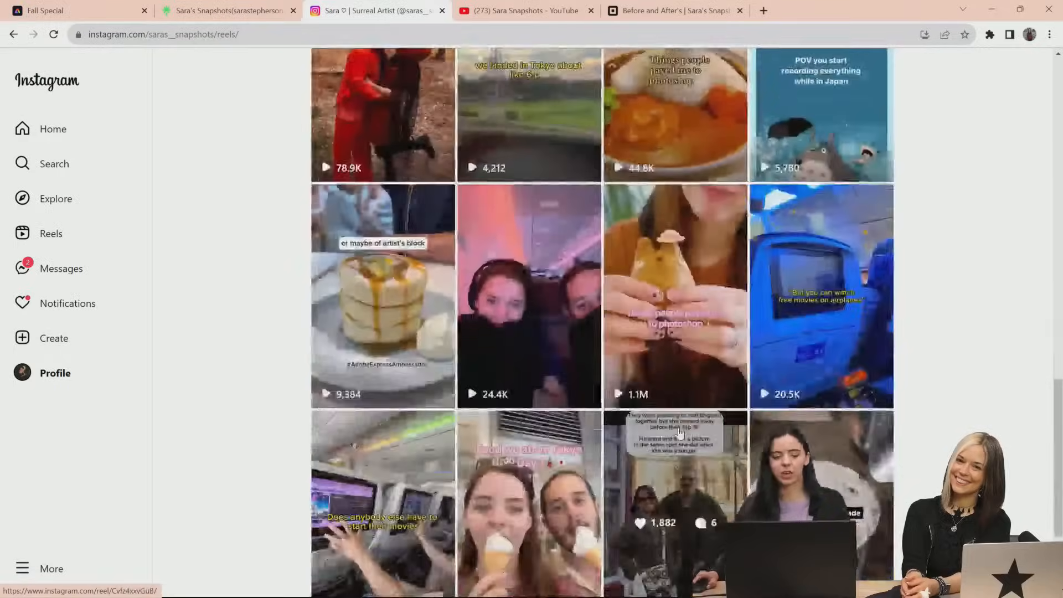
pyautogui.scroll(20, 680, 434)
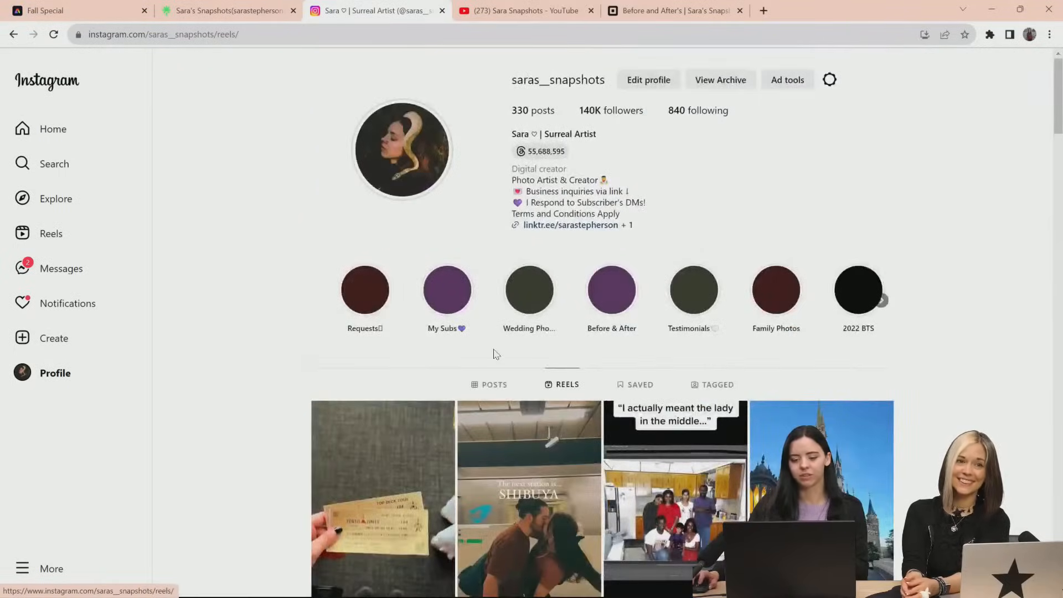
pyautogui.click(501, 384)
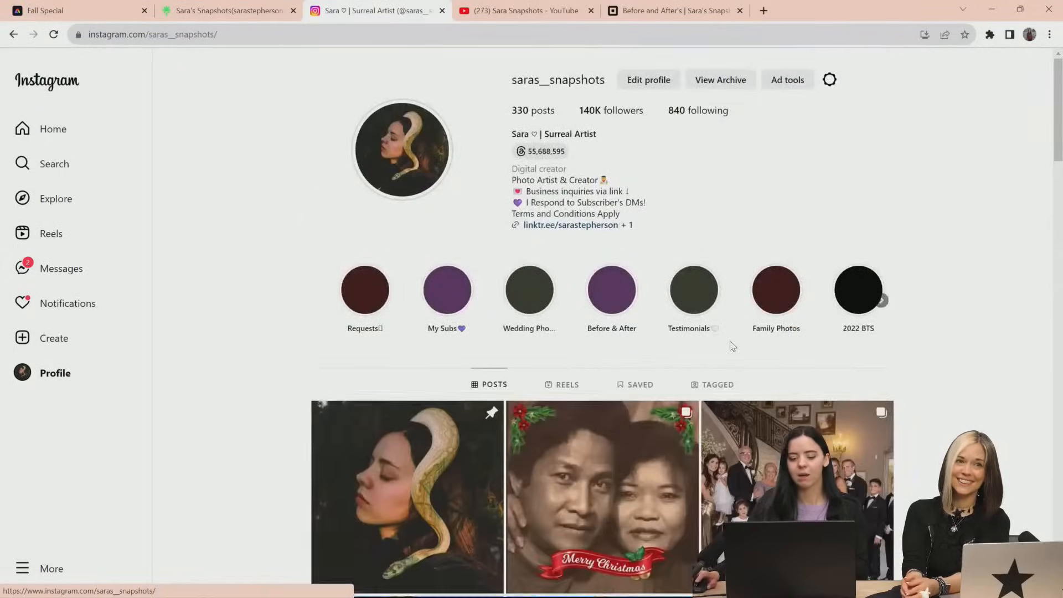
pyautogui.scroll(-8, 731, 349)
pyautogui.scroll(-7, 736, 353)
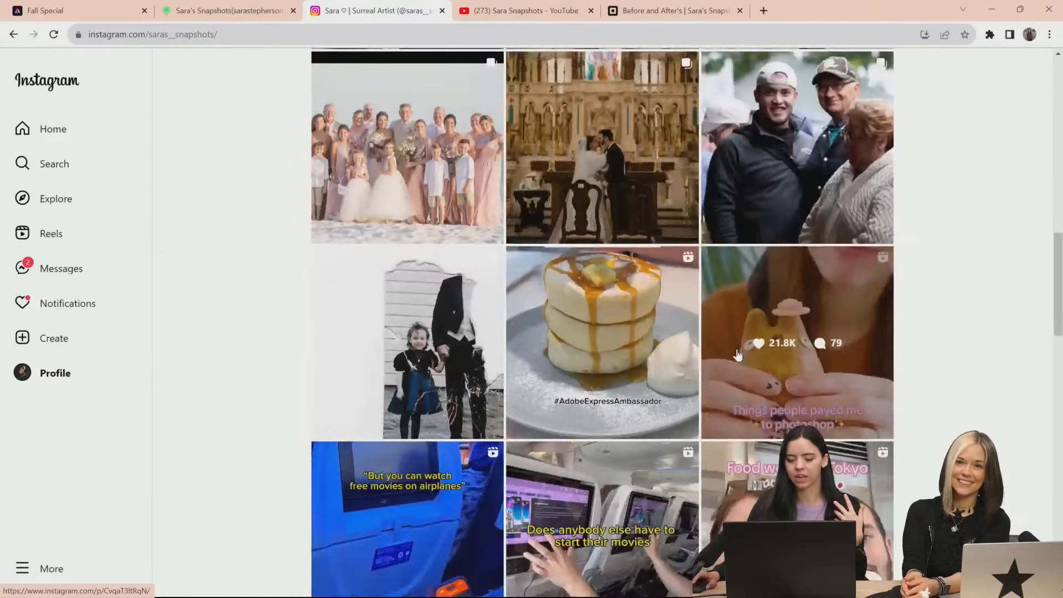
# Compare the torn original and the restored photo in the "Swipe for the after!" post, ending by closing it
pyautogui.click(425, 321)
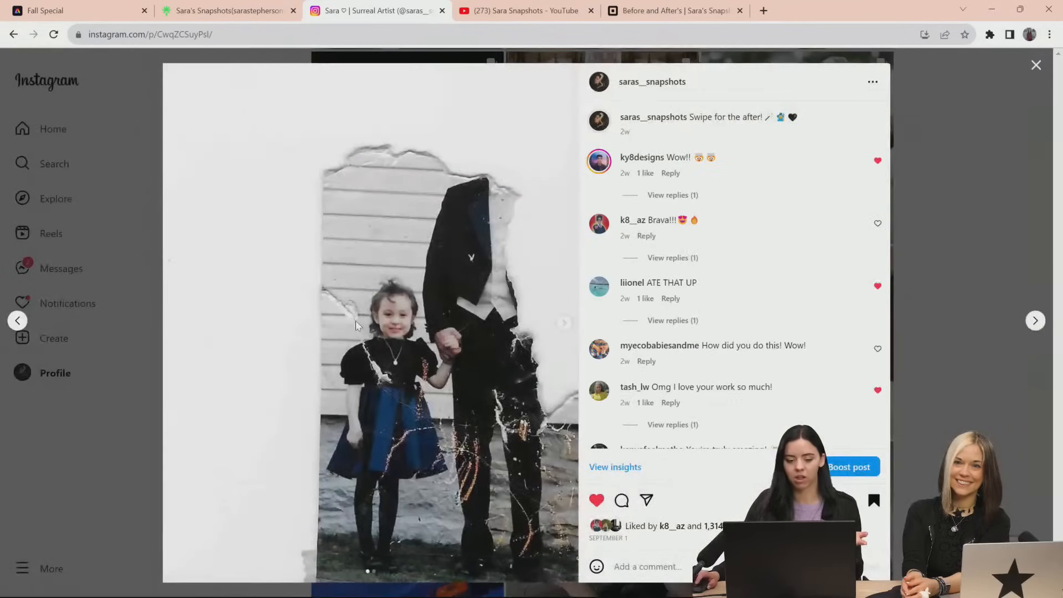
pyautogui.click(559, 338)
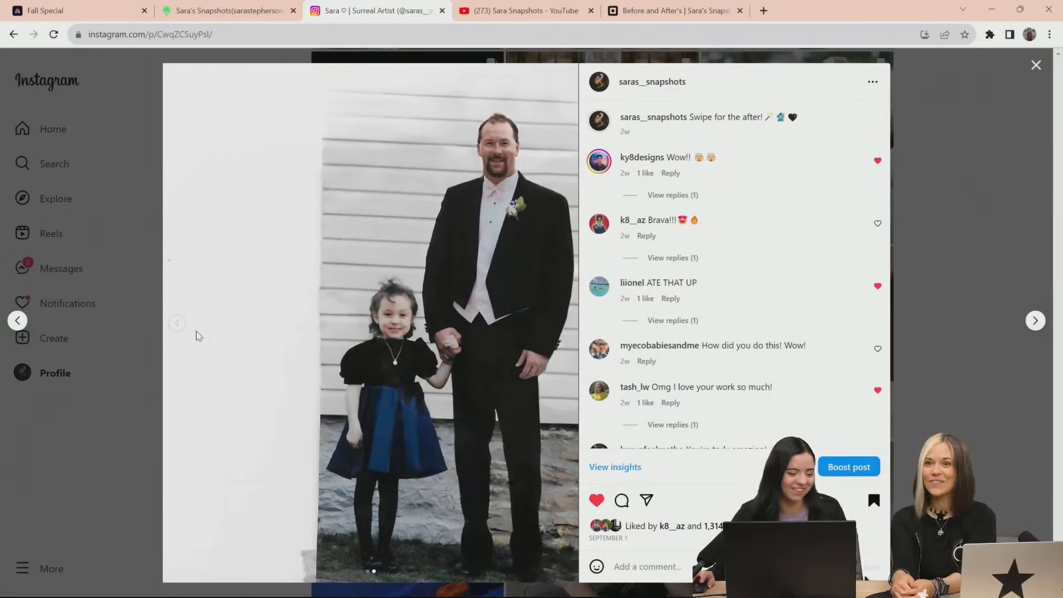
pyautogui.click(179, 331)
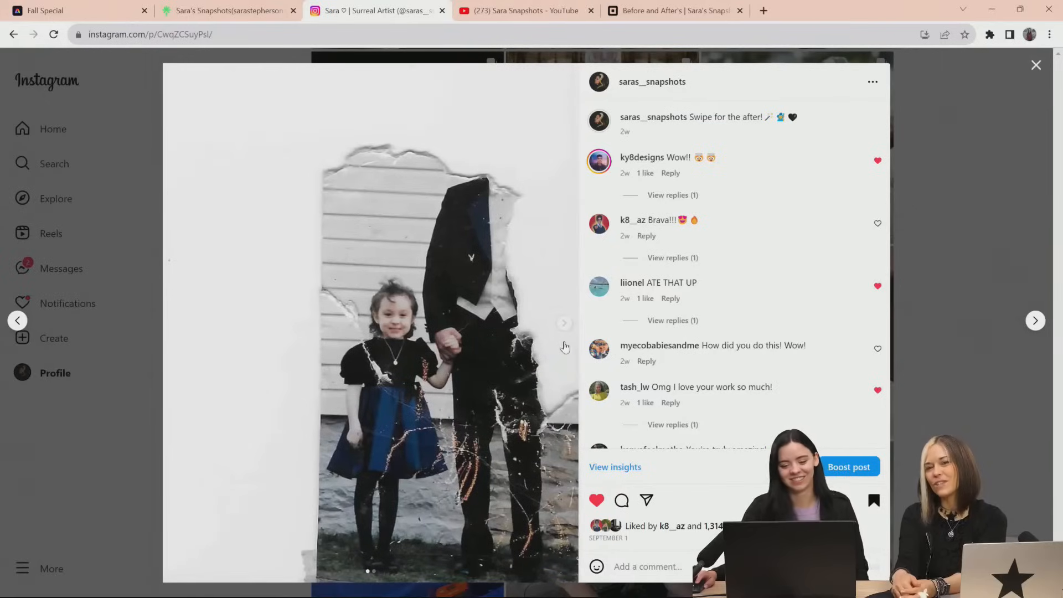
pyautogui.click(565, 324)
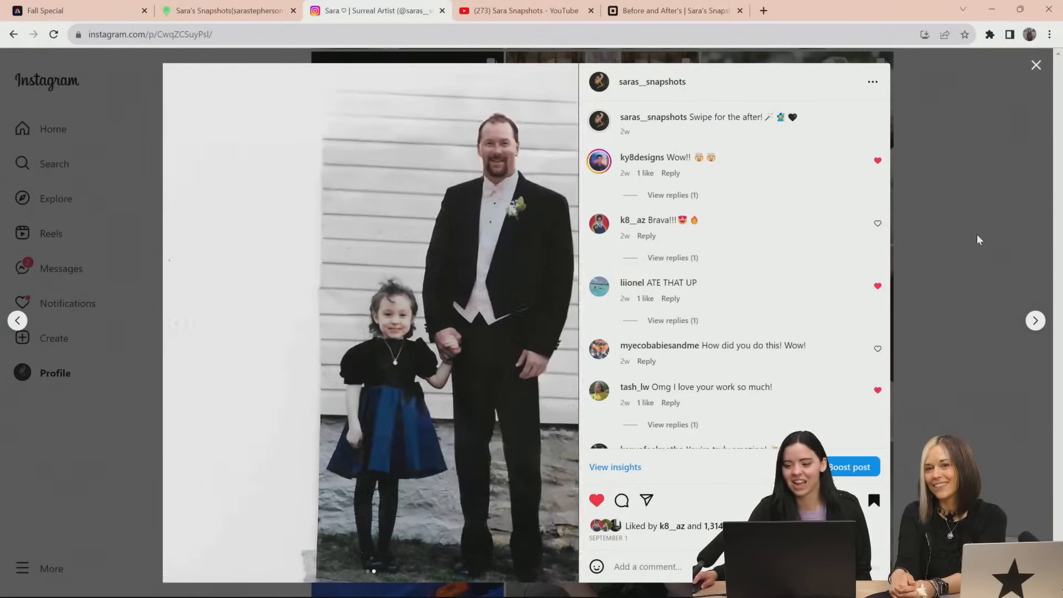
pyautogui.click(977, 234)
# Open the "Swipe to remove the people!" post of the father and son and view its edited photo
pyautogui.scroll(4, 621, 425)
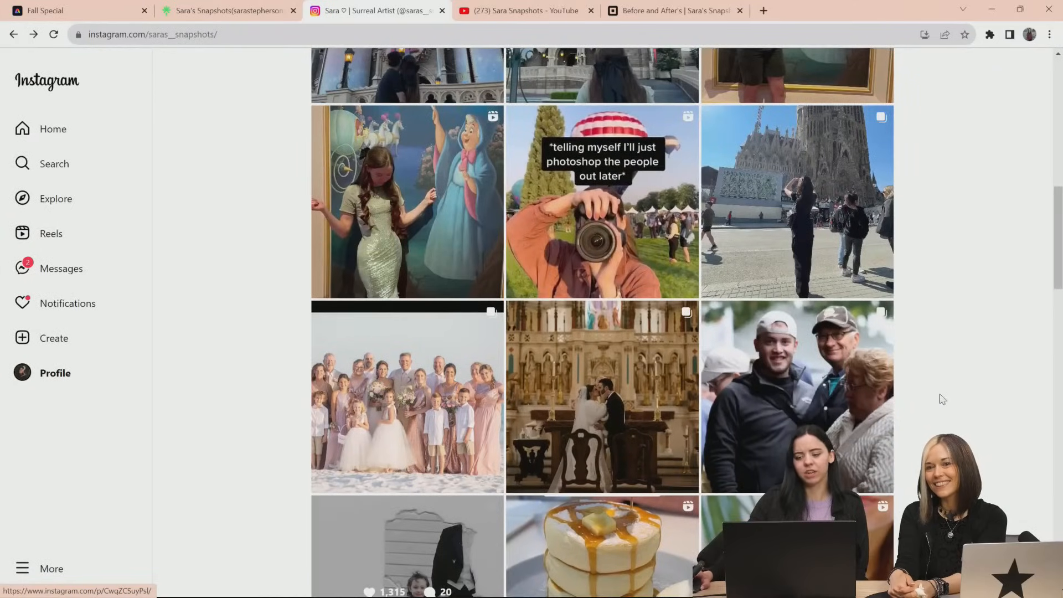
pyautogui.click(862, 384)
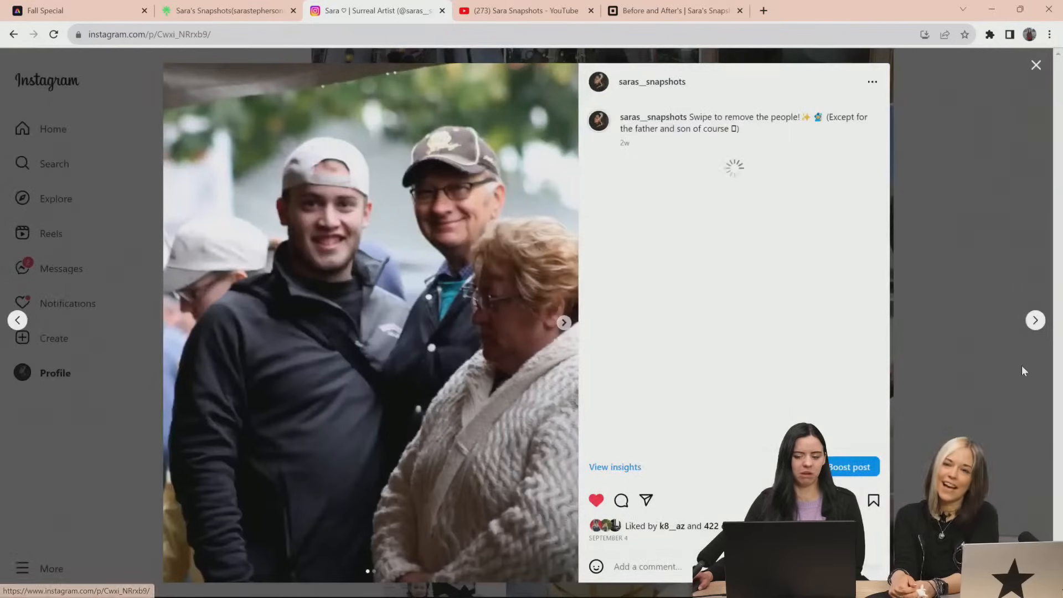
pyautogui.click(565, 323)
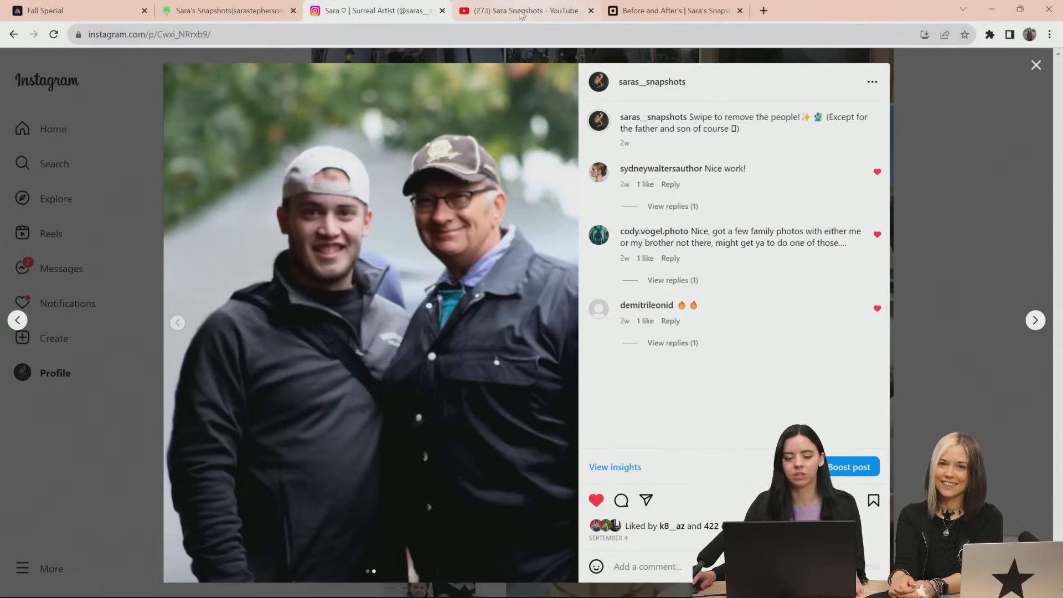
# Switch to Adobe Express, leave the Fall Special design and open the YoutubeThumbnail file from the saved files
pyautogui.click(92, 17)
pyautogui.click(25, 162)
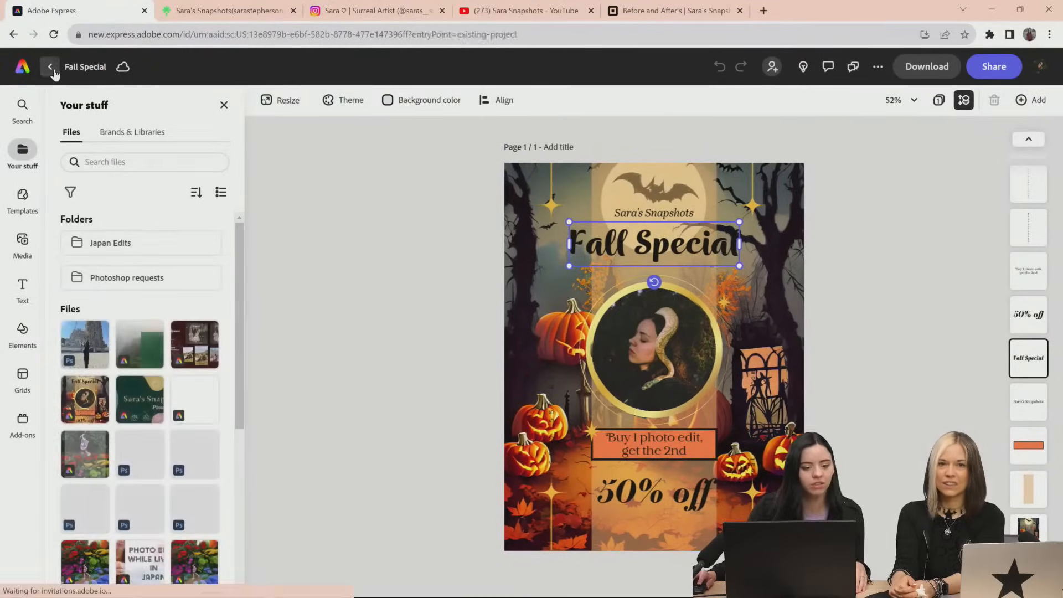
pyautogui.click(51, 68)
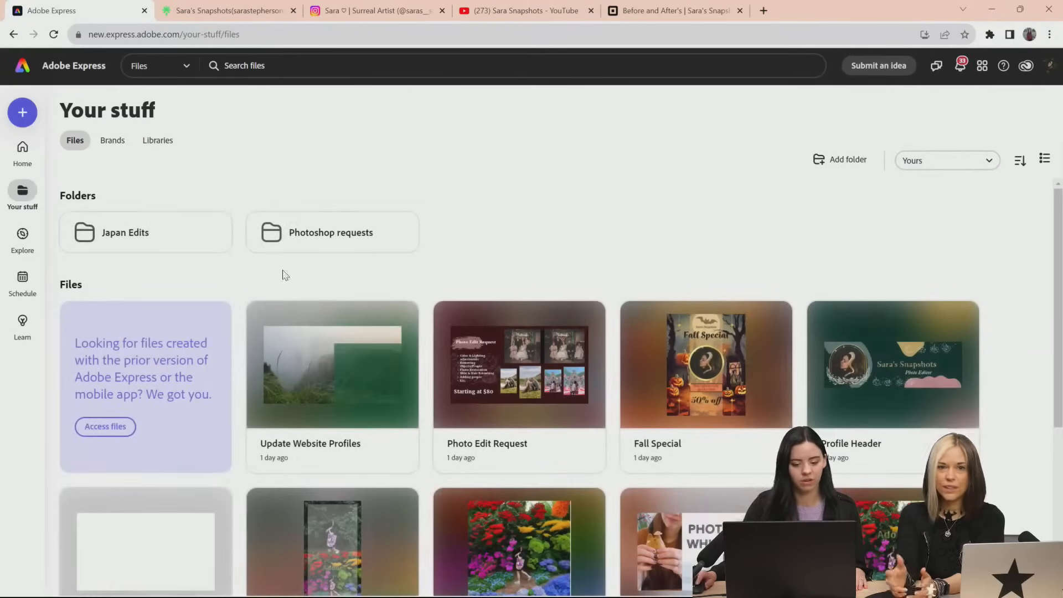
pyautogui.scroll(-5, 443, 286)
pyautogui.scroll(3, 576, 441)
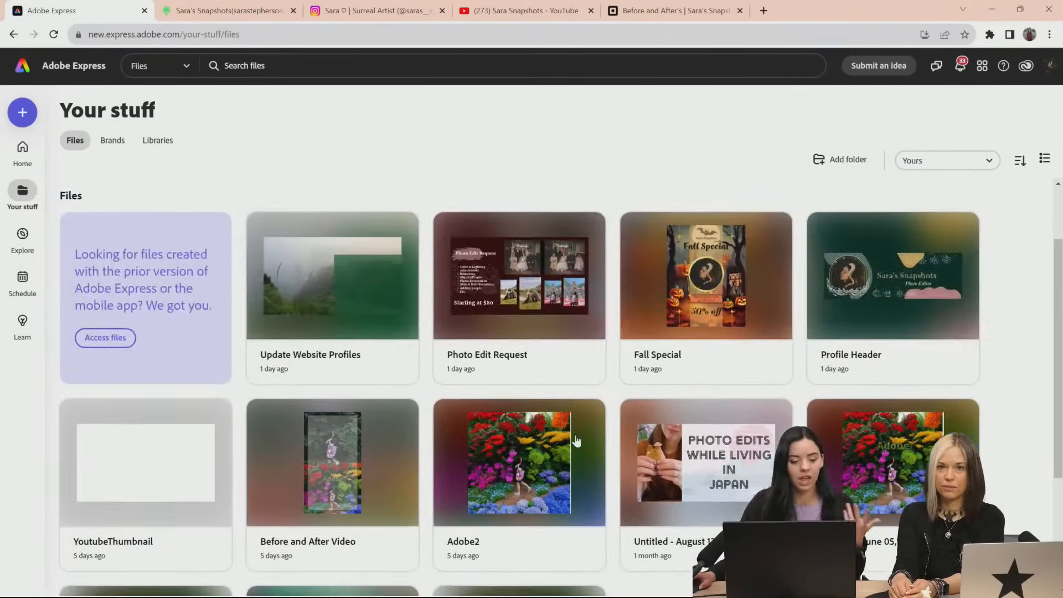
pyautogui.scroll(-1, 576, 442)
pyautogui.click(178, 400)
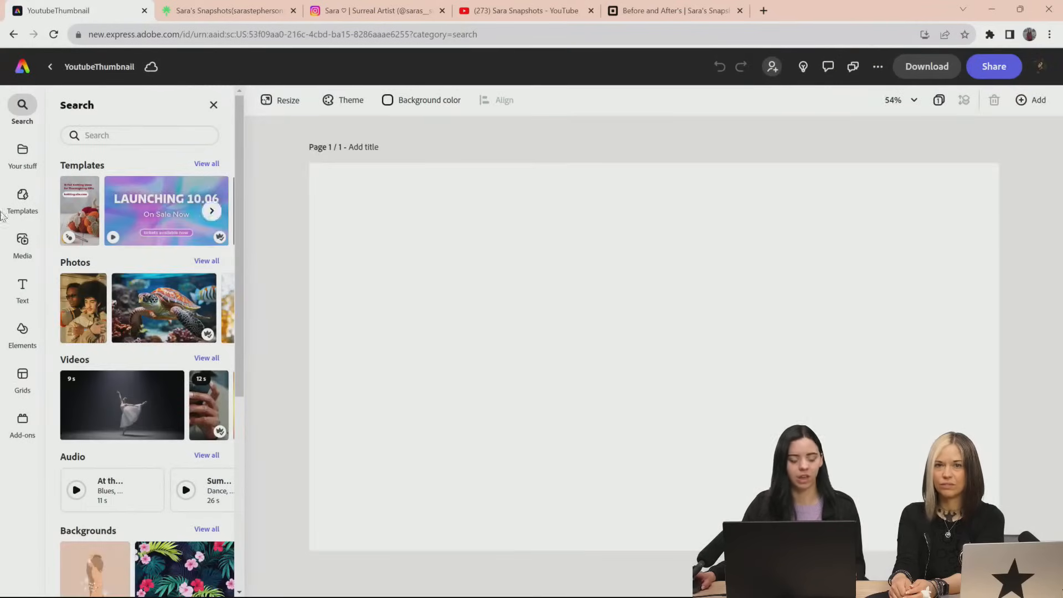
# Browse the stored files and place the wedding group Photoshop photo on the blank thumbnail page as a linked asset
pyautogui.click(31, 168)
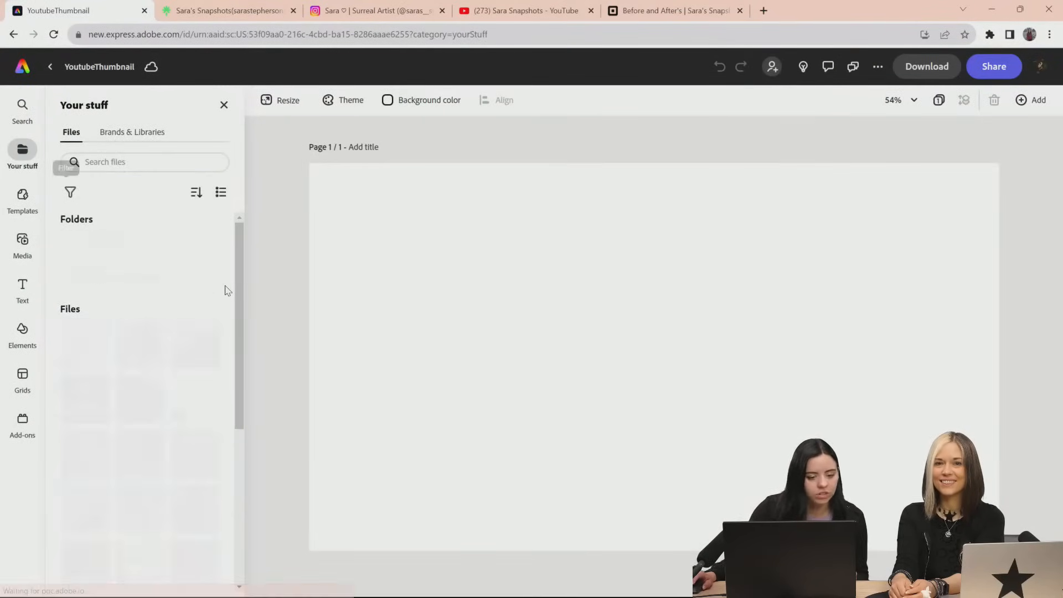
pyautogui.scroll(-5, 224, 288)
pyautogui.scroll(-1, 206, 322)
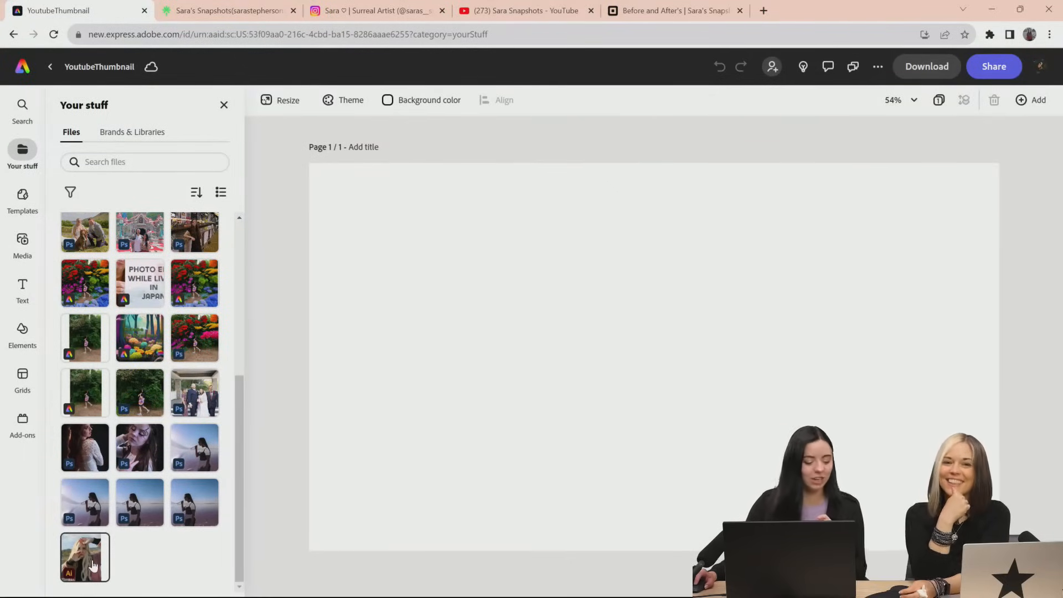
pyautogui.scroll(2, 89, 343)
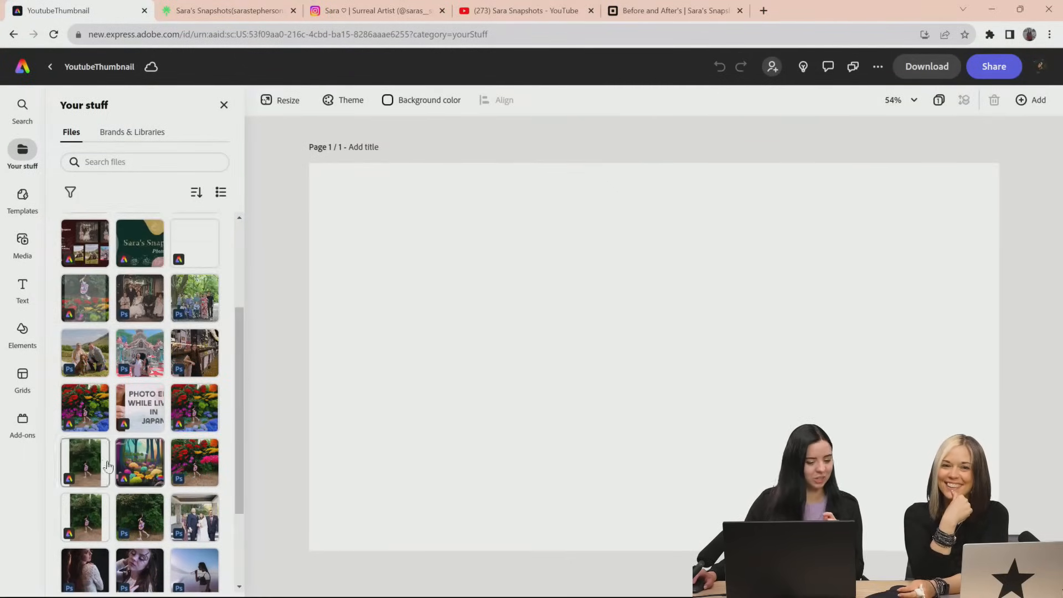
pyautogui.scroll(2, 175, 393)
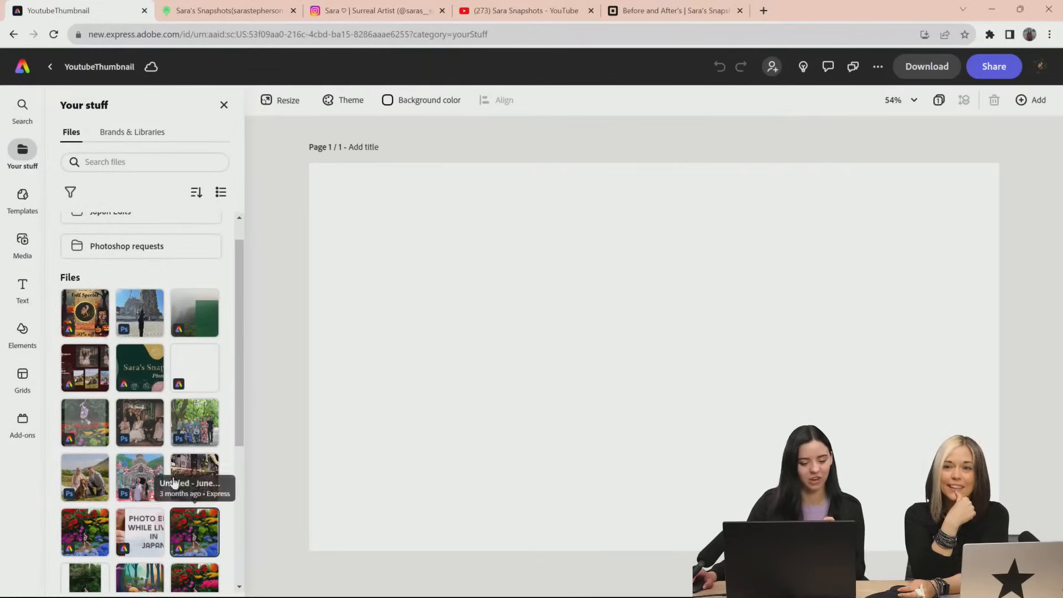
pyautogui.click(138, 433)
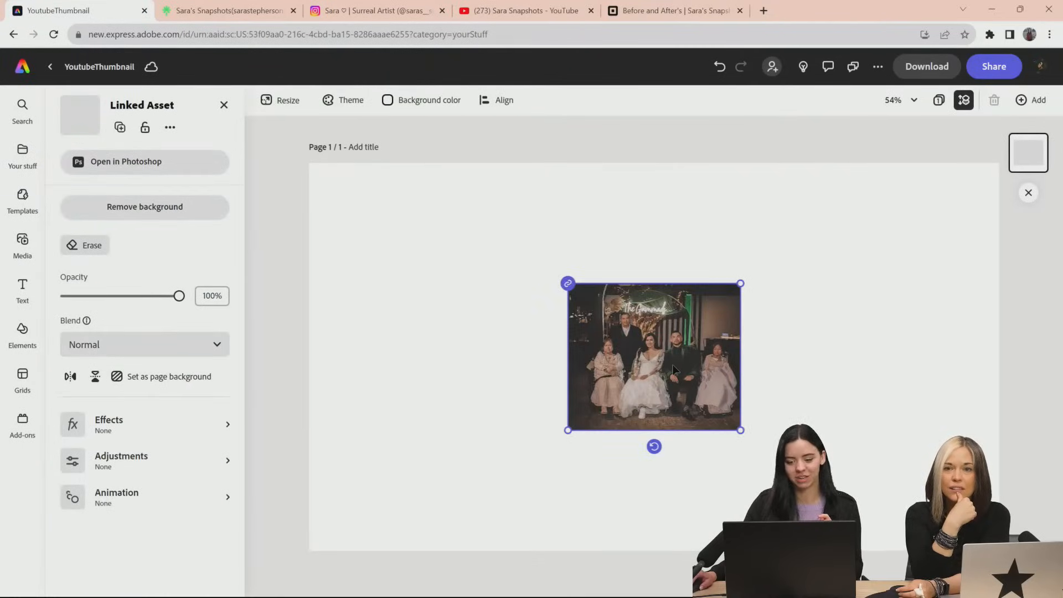
# Enlarge the wedding photo to the full page height, align it with the page's right edge and deselect it
pyautogui.moveTo(673, 366); pyautogui.dragTo(558, 322)
pyautogui.moveTo(626, 385); pyautogui.dragTo(783, 522)
pyautogui.moveTo(729, 447); pyautogui.dragTo(946, 403)
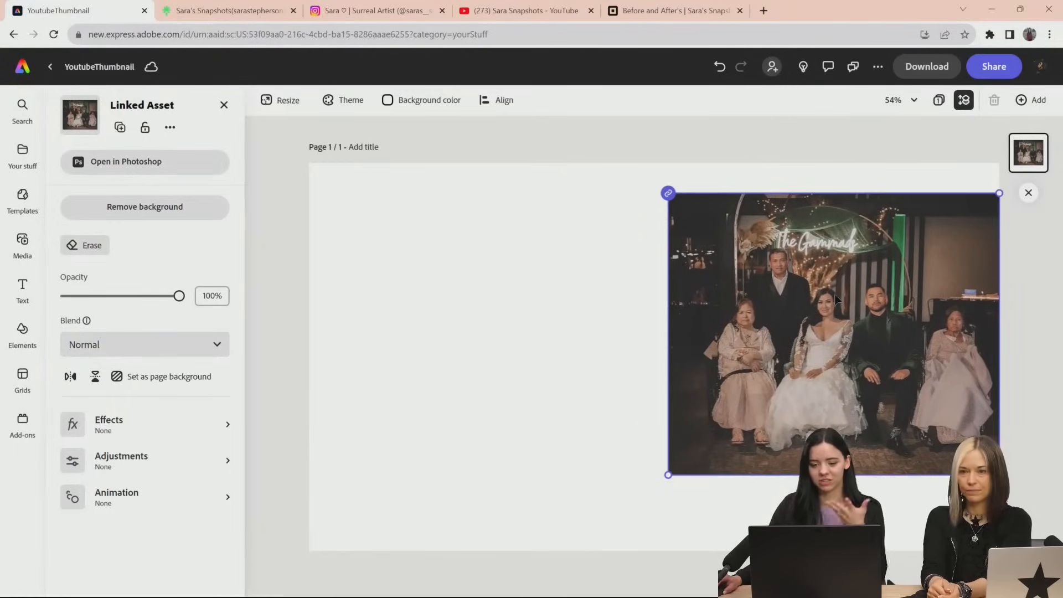
pyautogui.moveTo(669, 476); pyautogui.dragTo(566, 567)
pyautogui.moveTo(803, 389); pyautogui.dragTo(758, 379)
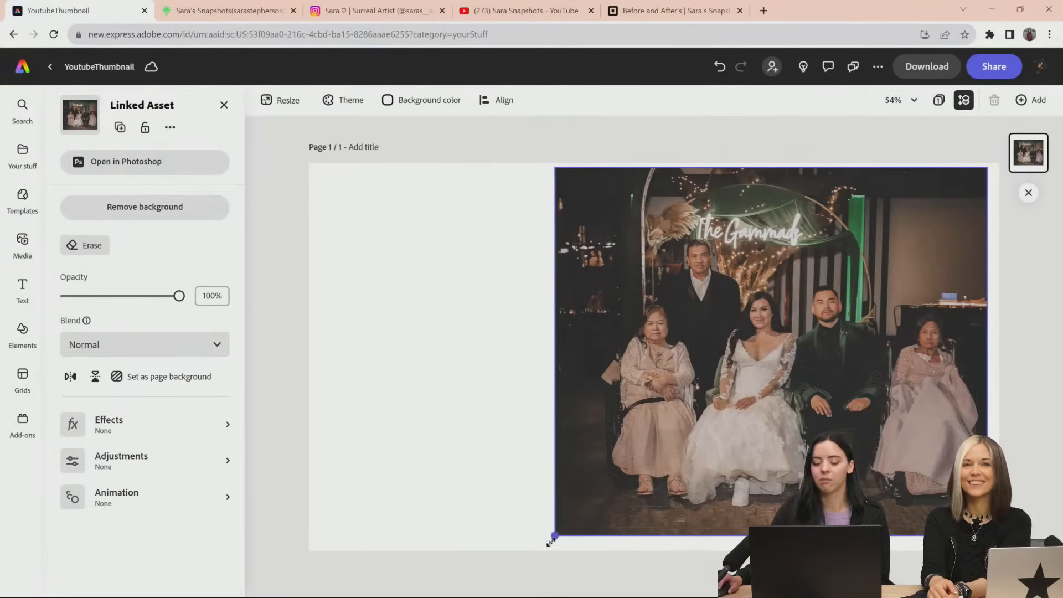
pyautogui.moveTo(555, 536); pyautogui.dragTo(536, 546)
pyautogui.moveTo(672, 494); pyautogui.dragTo(684, 489)
pyautogui.moveTo(542, 551); pyautogui.dragTo(538, 554)
pyautogui.click(465, 370)
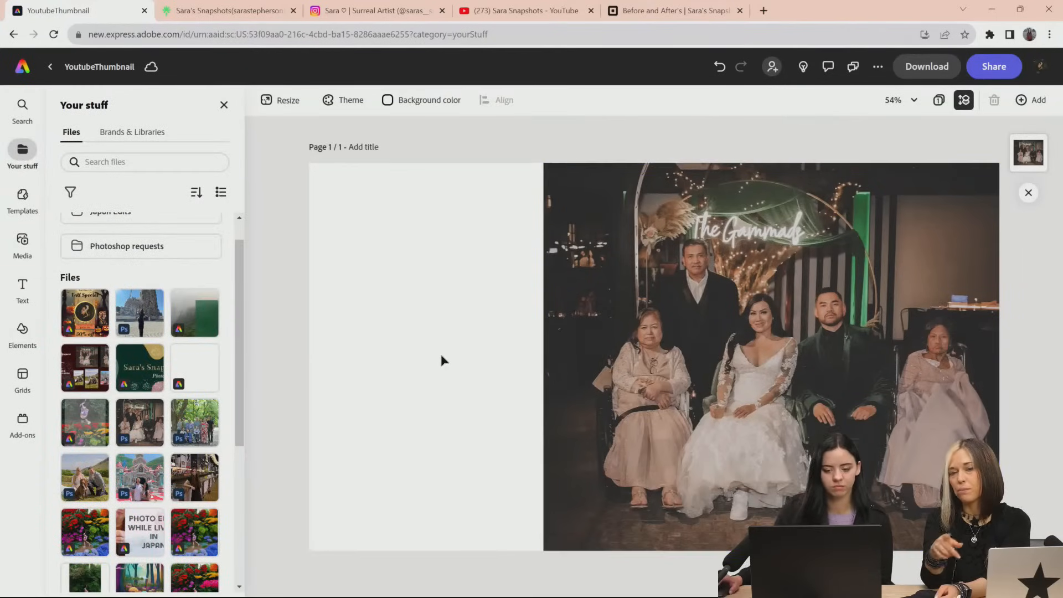
# View the Sagradafamiglia cloud document in Photoshop, then return to YoutubeThumbnail and show its download file formats
pyautogui.hotkey('alt', 'Tab')
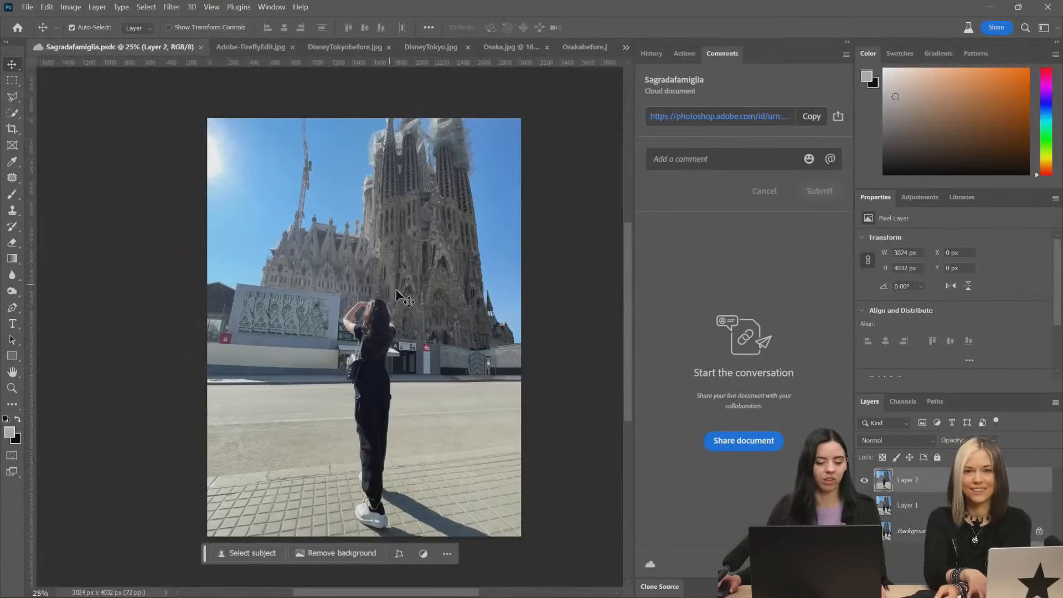
pyautogui.hotkey('alt', 'Tab')
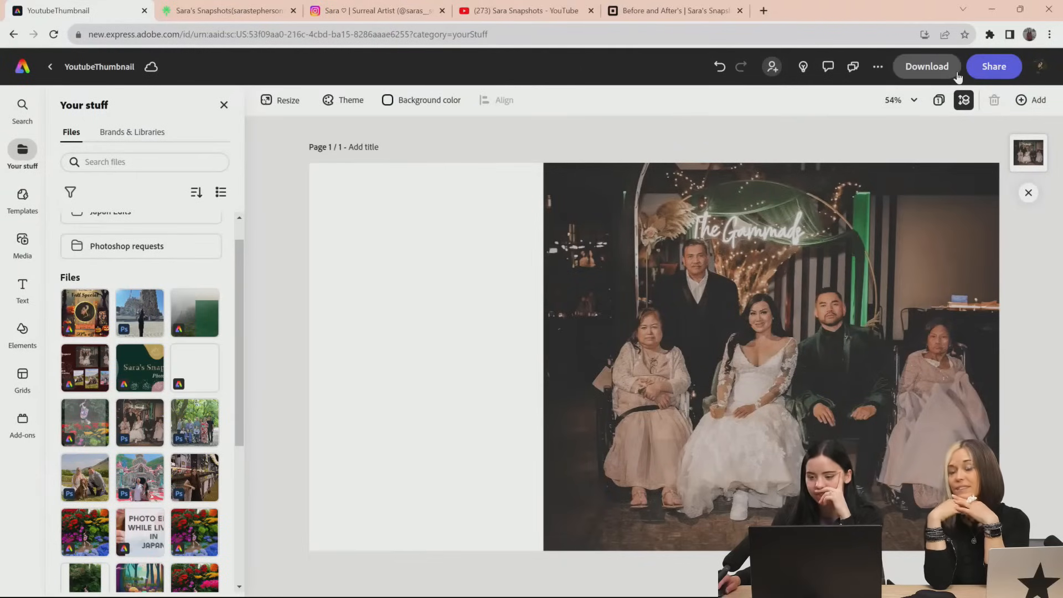
pyautogui.click(932, 70)
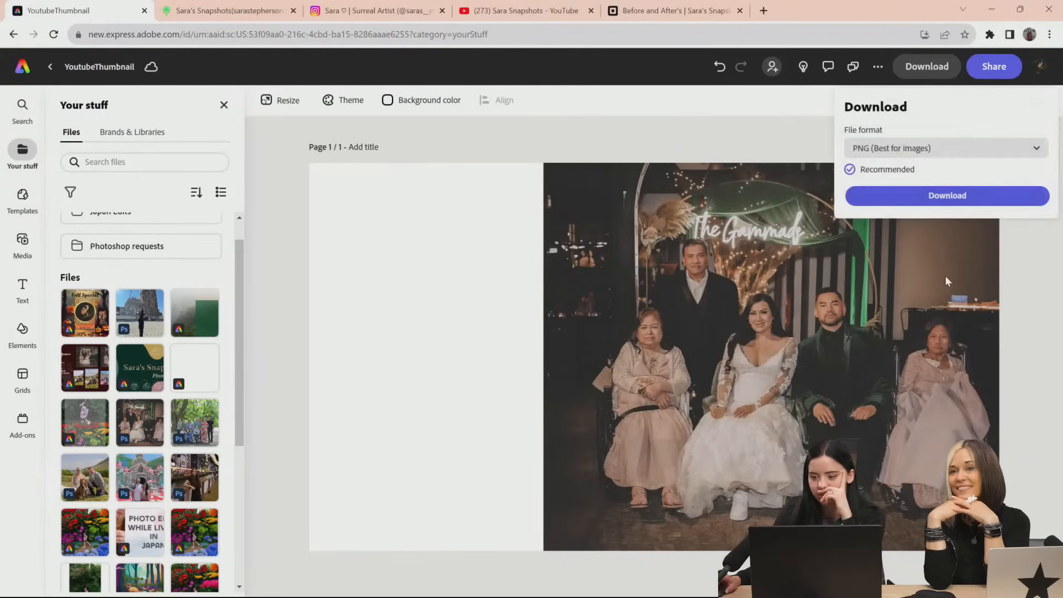
pyautogui.click(960, 150)
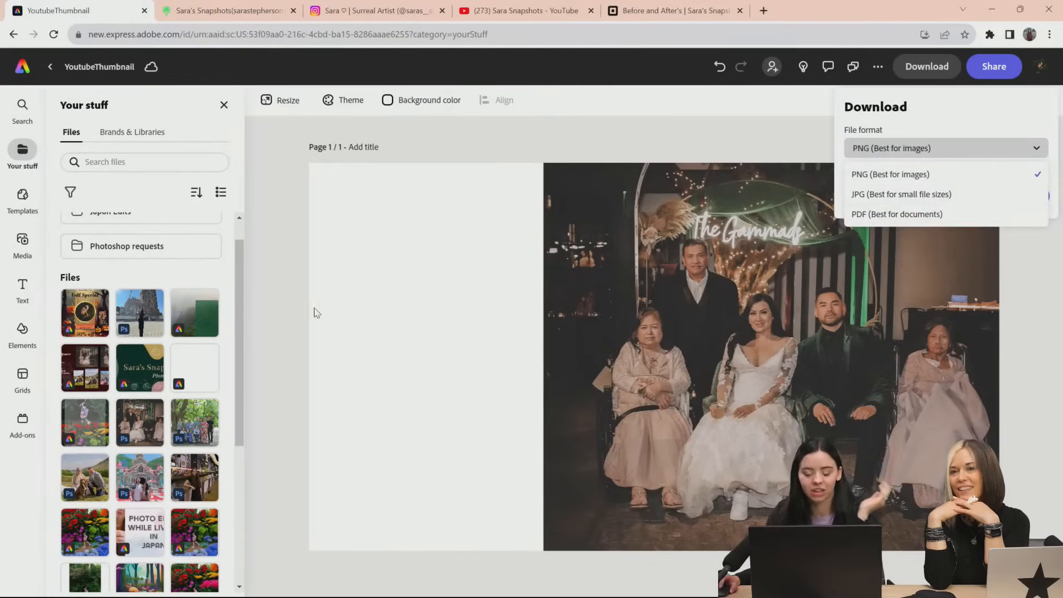
# Dismiss the download options, place the Sagradafamiglia photo as a linked asset and delete the wedding group photo from the page
pyautogui.click(481, 283)
pyautogui.click(767, 108)
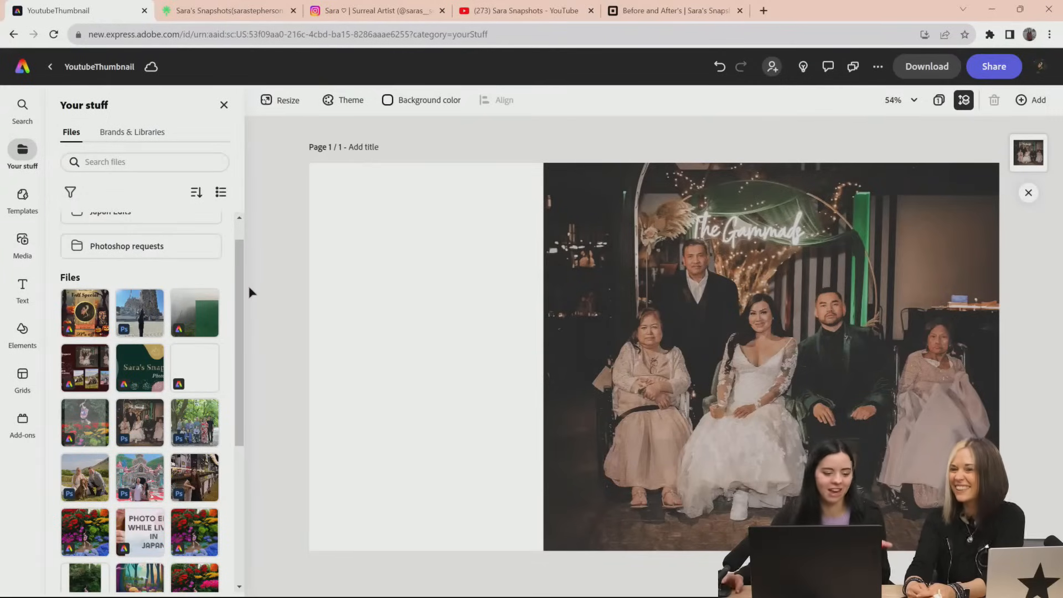
pyautogui.click(140, 313)
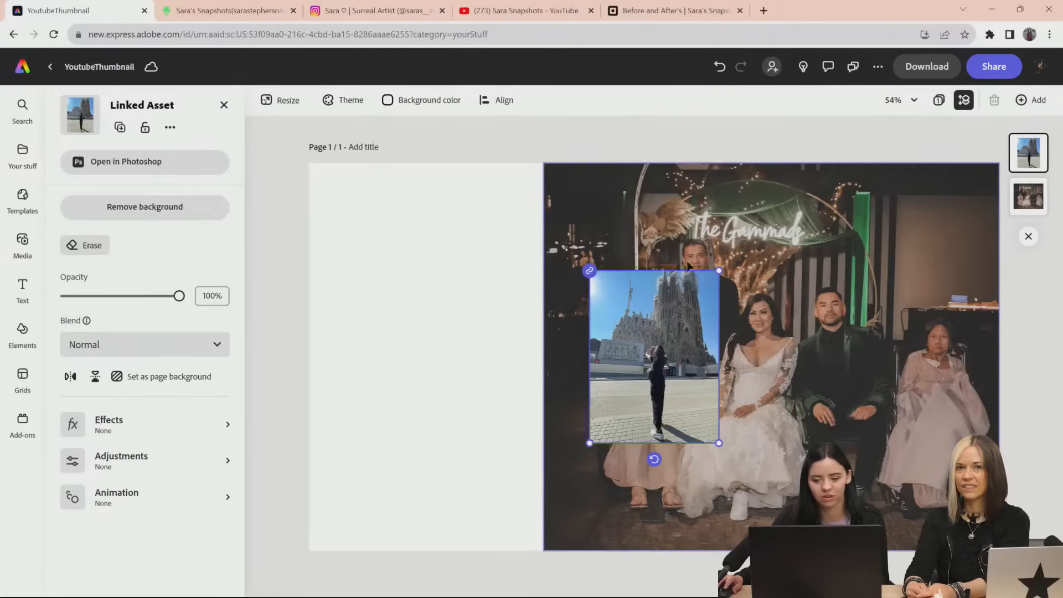
pyautogui.click(745, 240)
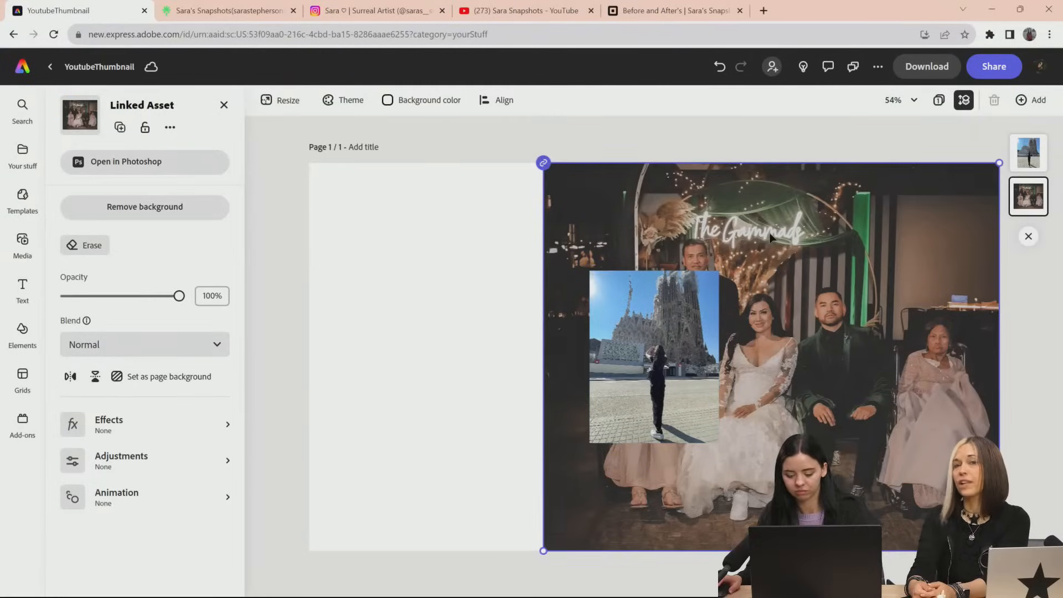
pyautogui.press('Delete')
# Enlarge the Sagradafamiglia photo to nearly the full page height and position it near the page's right edge
pyautogui.moveTo(699, 399); pyautogui.dragTo(565, 362)
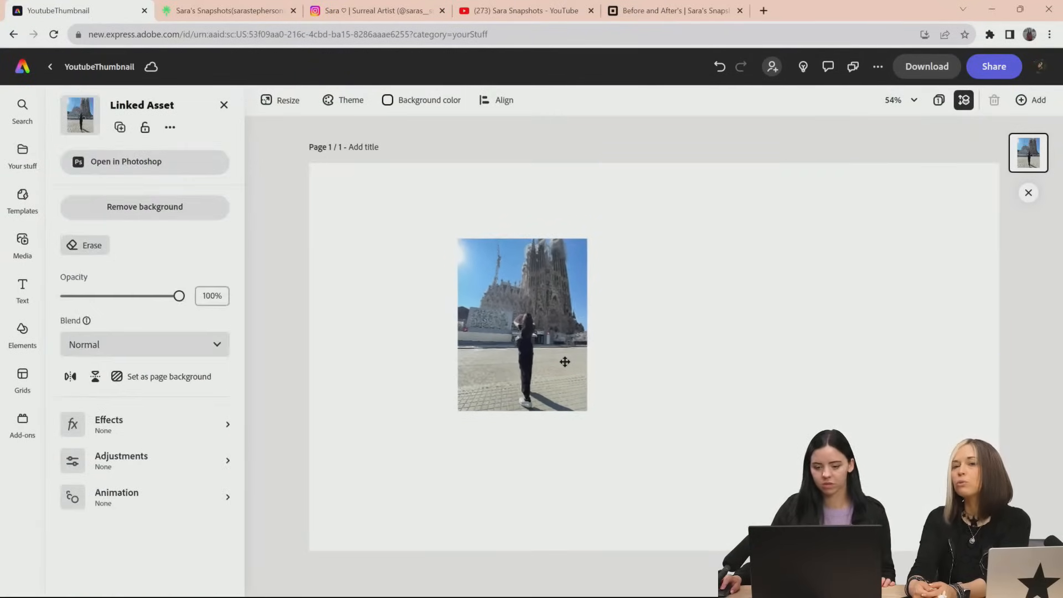
pyautogui.moveTo(587, 413); pyautogui.dragTo(707, 570)
pyautogui.moveTo(685, 482); pyautogui.dragTo(942, 420)
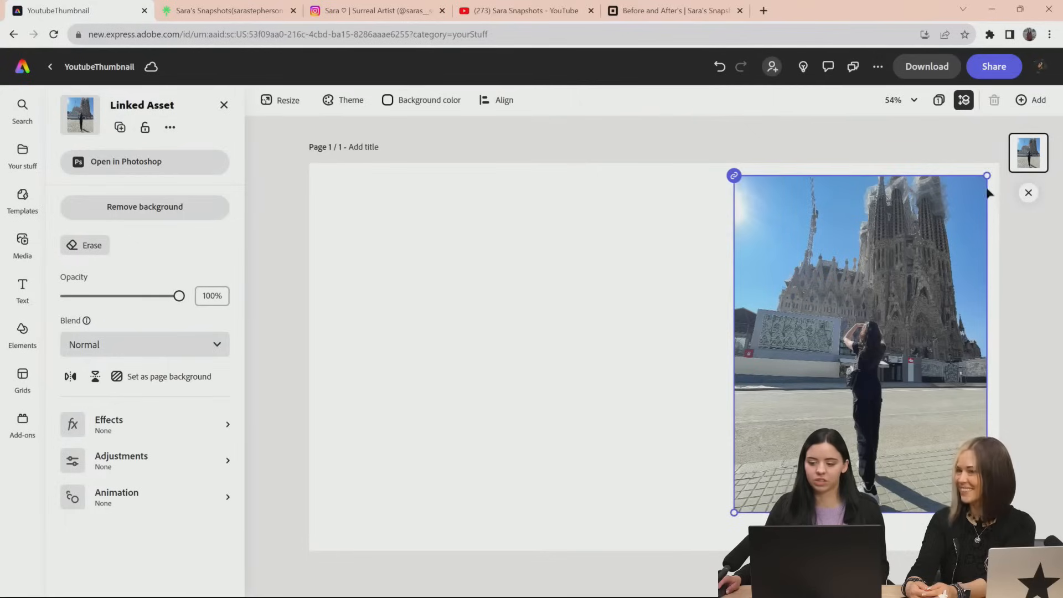
pyautogui.moveTo(987, 176); pyautogui.dragTo(994, 166)
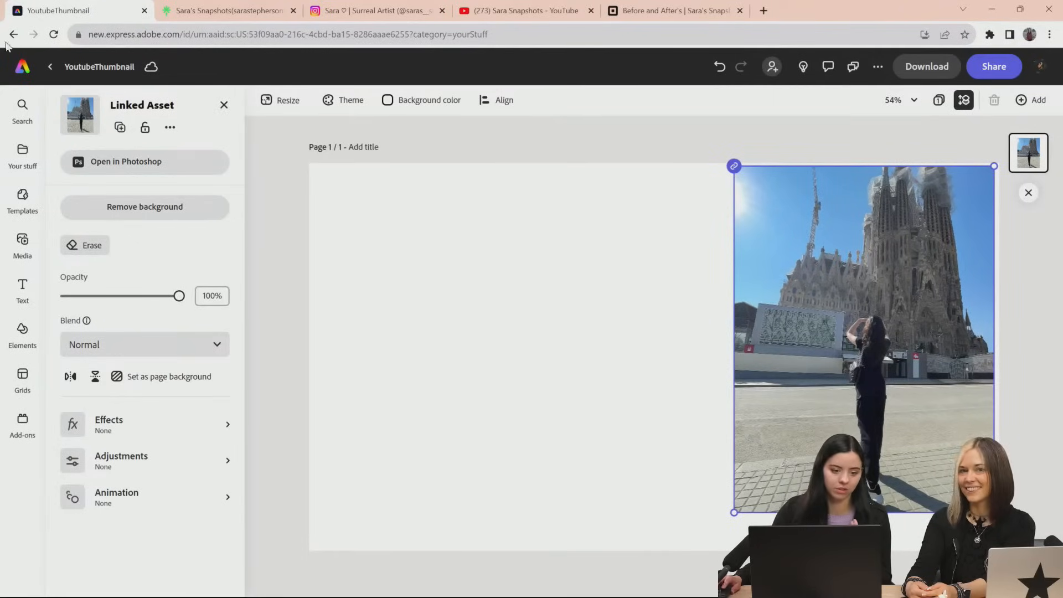
# Leave the YoutubeThumbnail design and go to the Adobe Express home page
pyautogui.click(52, 68)
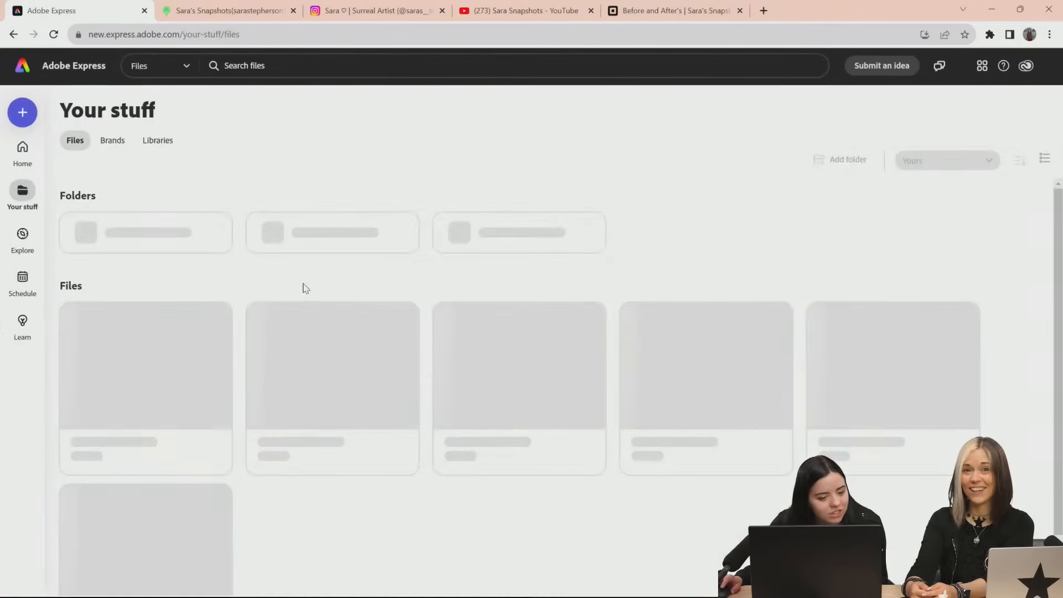
pyautogui.click(22, 150)
# Switch to Creative Cloud Desktop, look at the Adobe Express entry among the featured apps and close the window
pyautogui.moveTo(635, 593)
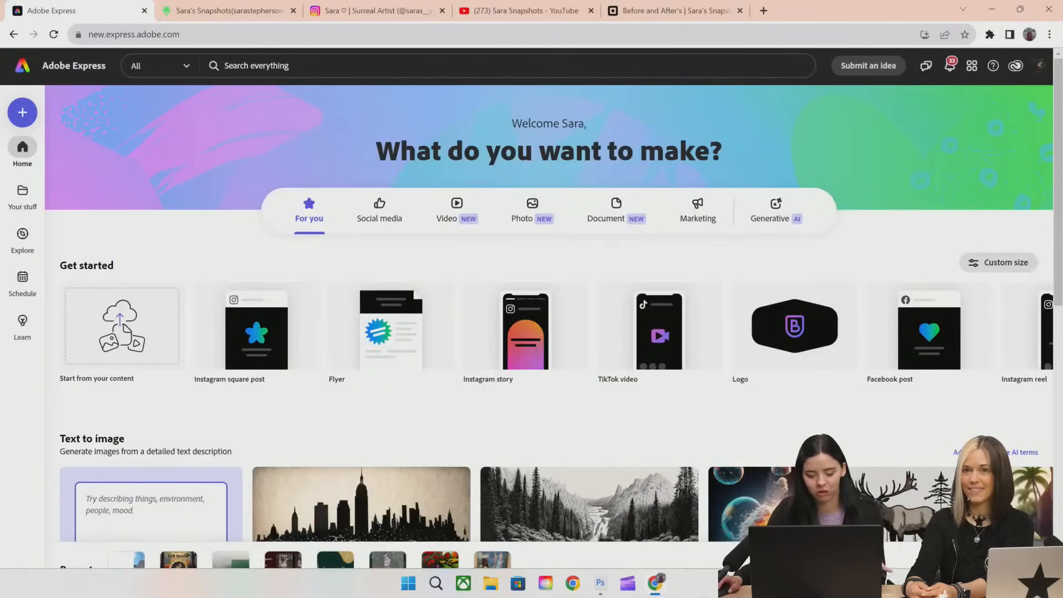
pyautogui.click(546, 583)
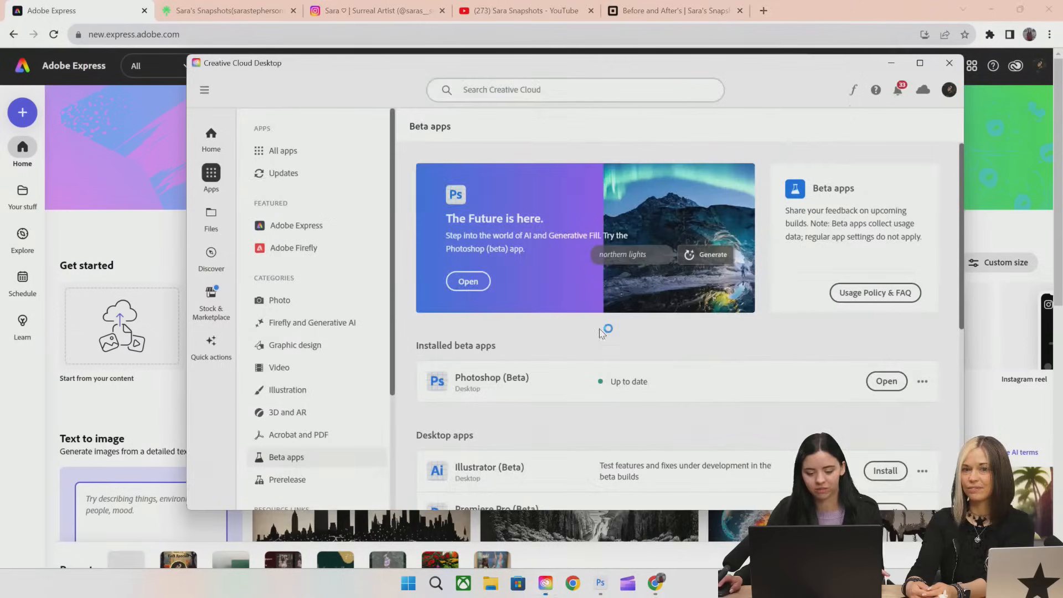
pyautogui.scroll(-1, 373, 257)
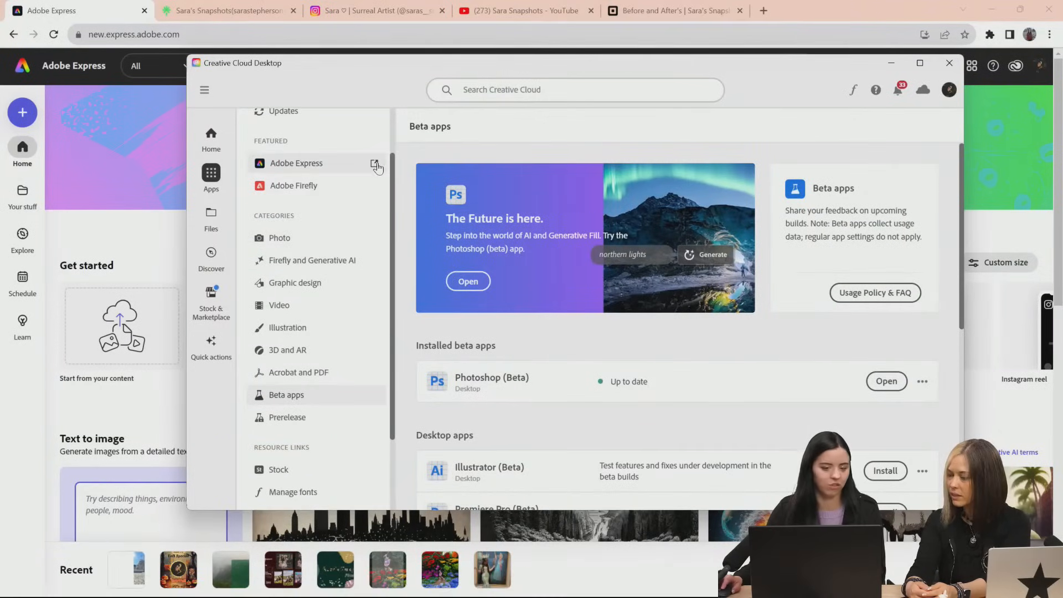
pyautogui.click(949, 63)
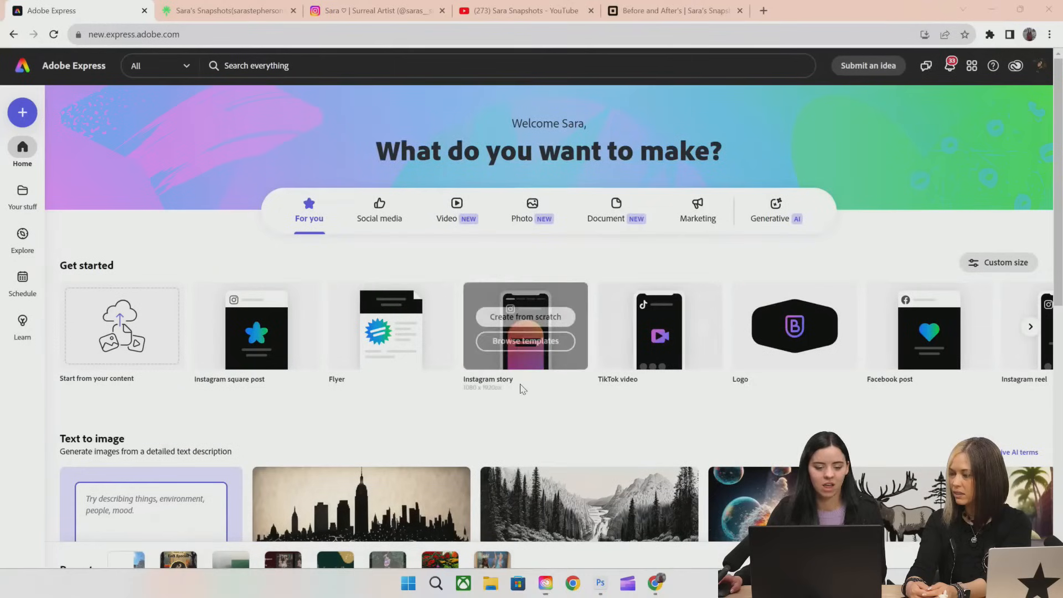
# Look over the home page's generative features, suggested quick actions and the design formats offered for getting started
pyautogui.moveTo(233, 367)
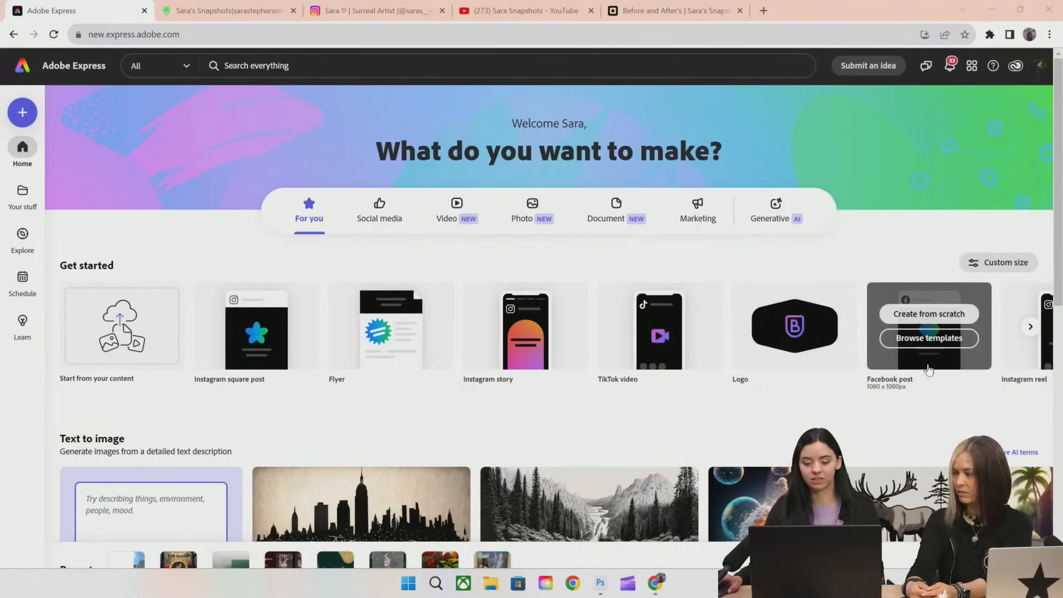
pyautogui.scroll(-5, 945, 363)
pyautogui.scroll(-2, 948, 370)
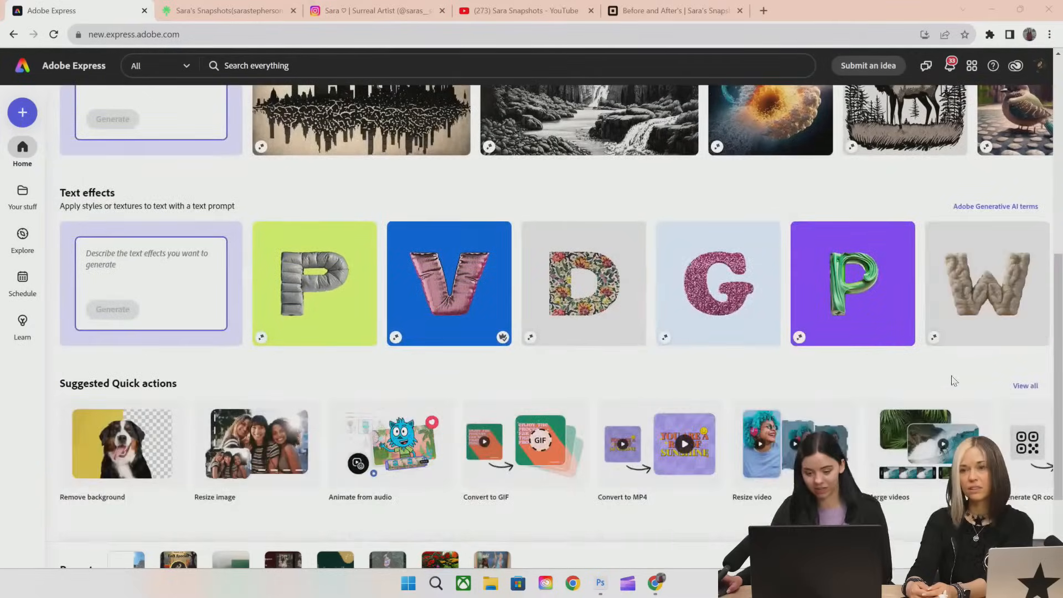
pyautogui.scroll(5, 953, 385)
pyautogui.scroll(3, 956, 395)
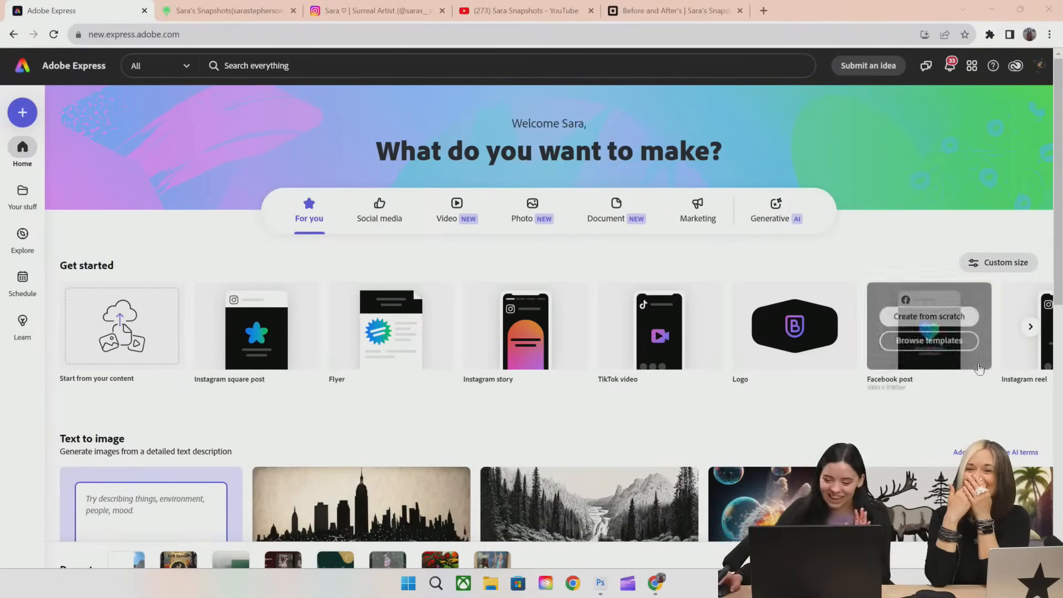
pyautogui.click(1031, 327)
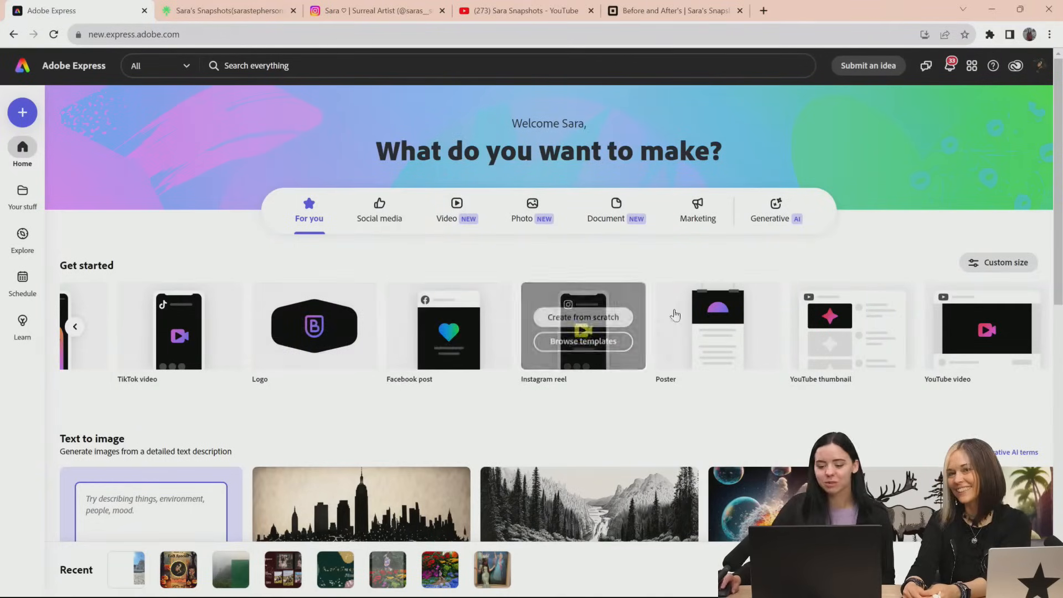
pyautogui.moveTo(1016, 315)
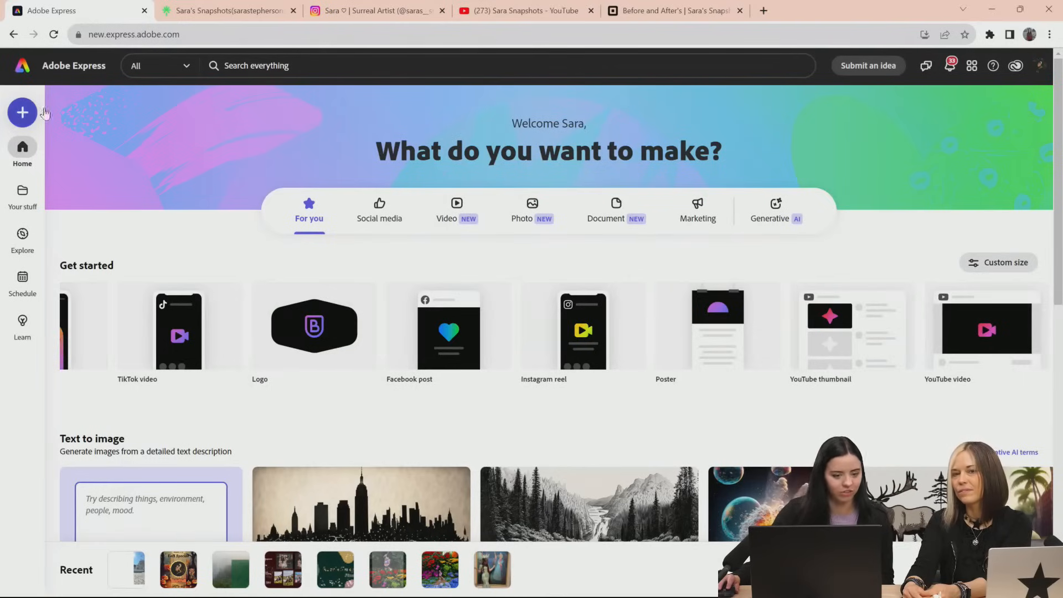
# Create a new blank YouTube thumbnail design sized 1280 x 720 px
pyautogui.click(22, 117)
pyautogui.scroll(-3, 95, 319)
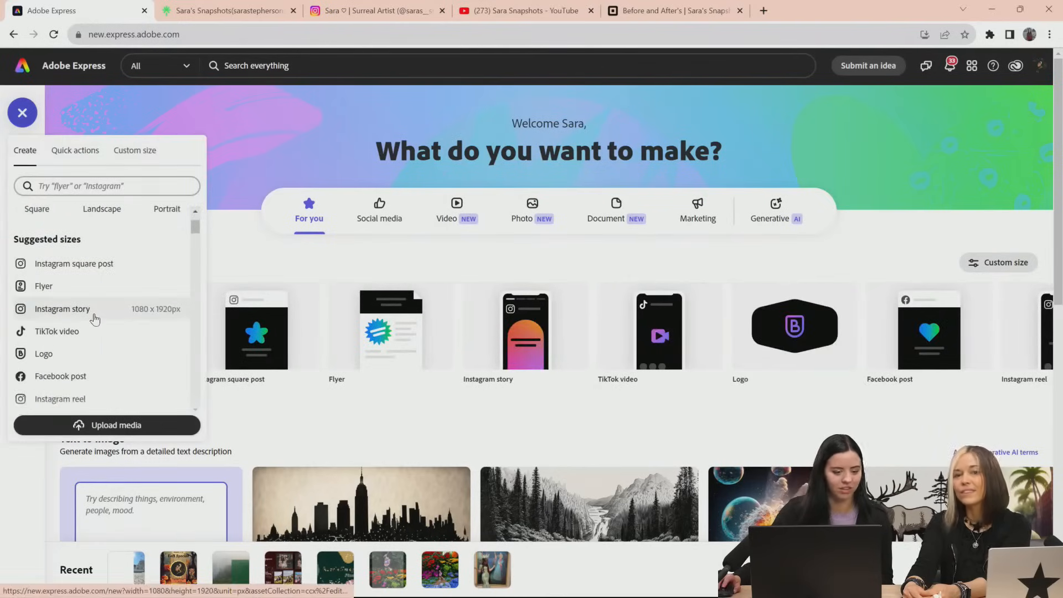
pyautogui.scroll(-2, 96, 320)
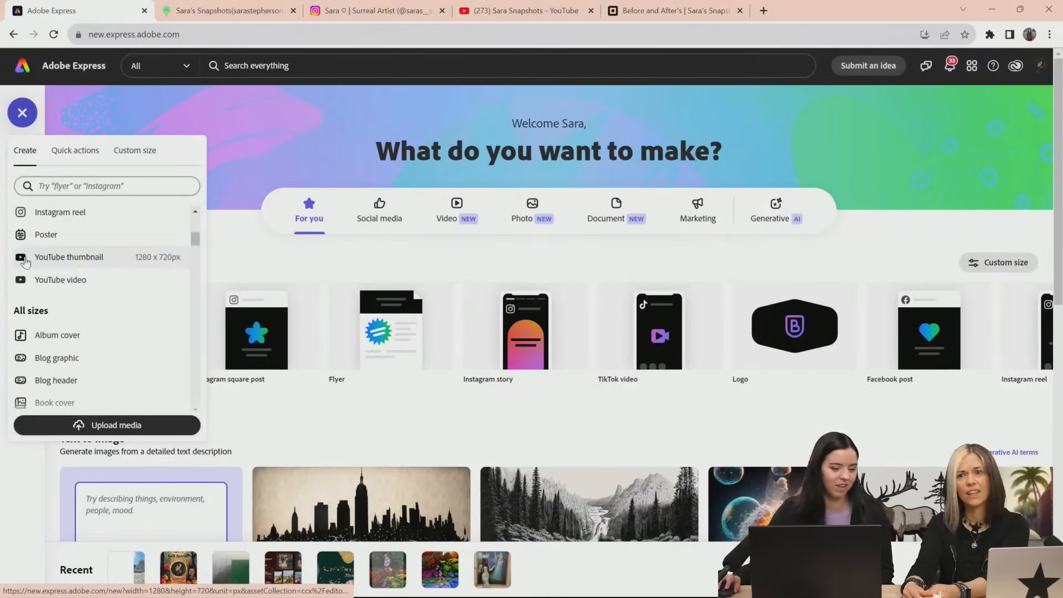
pyautogui.click(61, 256)
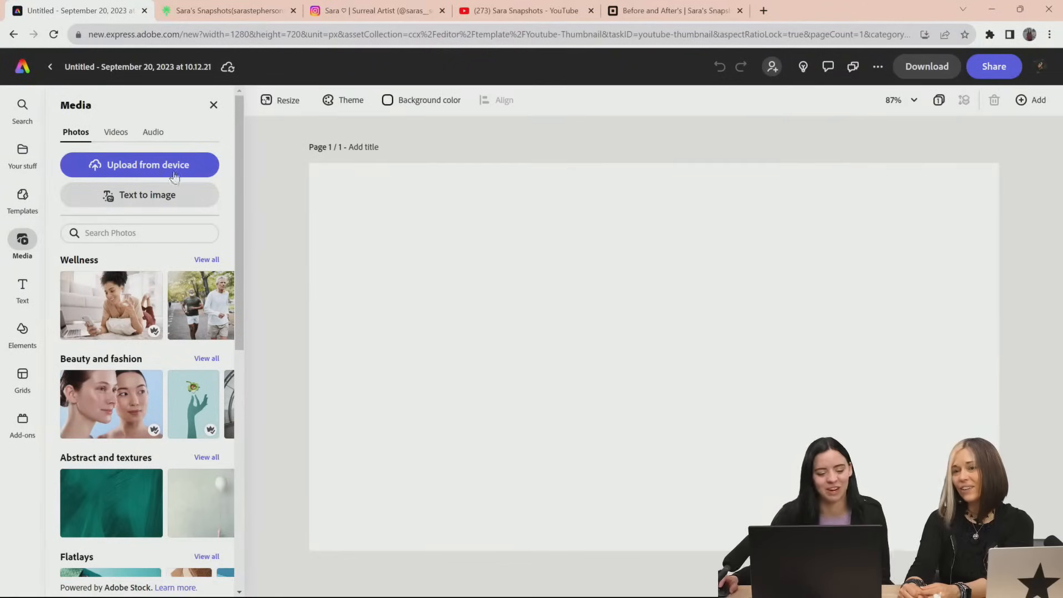
# Try the Sagradafamiglia Photoshop photo as an enlarged linked asset on the right of the new page and delete it
pyautogui.click(22, 154)
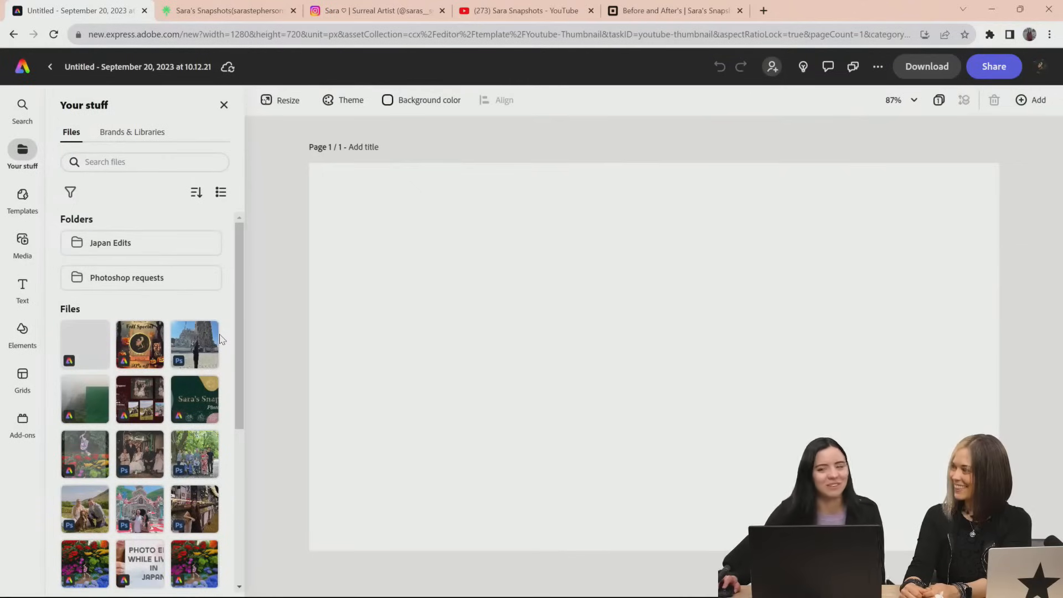
pyautogui.scroll(-1, 220, 339)
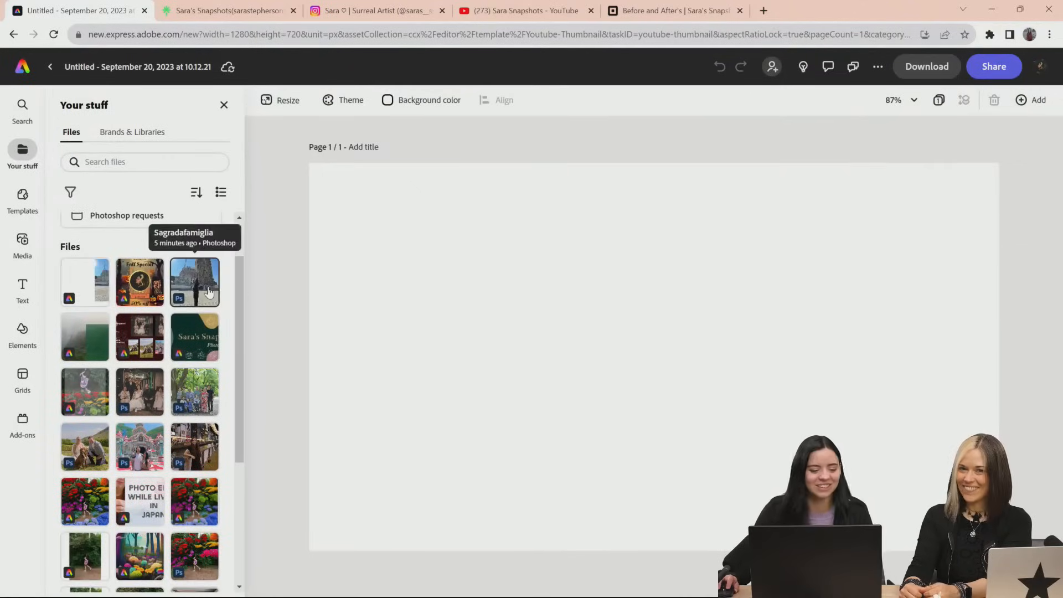
pyautogui.click(208, 292)
pyautogui.moveTo(617, 340); pyautogui.dragTo(837, 367)
pyautogui.moveTo(765, 490); pyautogui.dragTo(700, 520)
pyautogui.moveTo(798, 477); pyautogui.dragTo(800, 454)
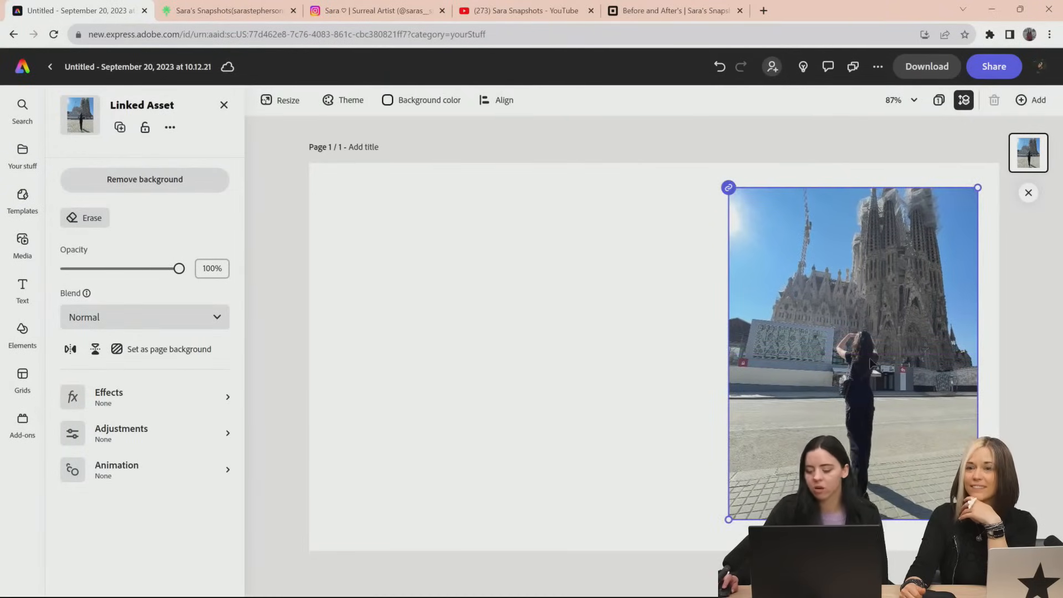
pyautogui.press('Delete')
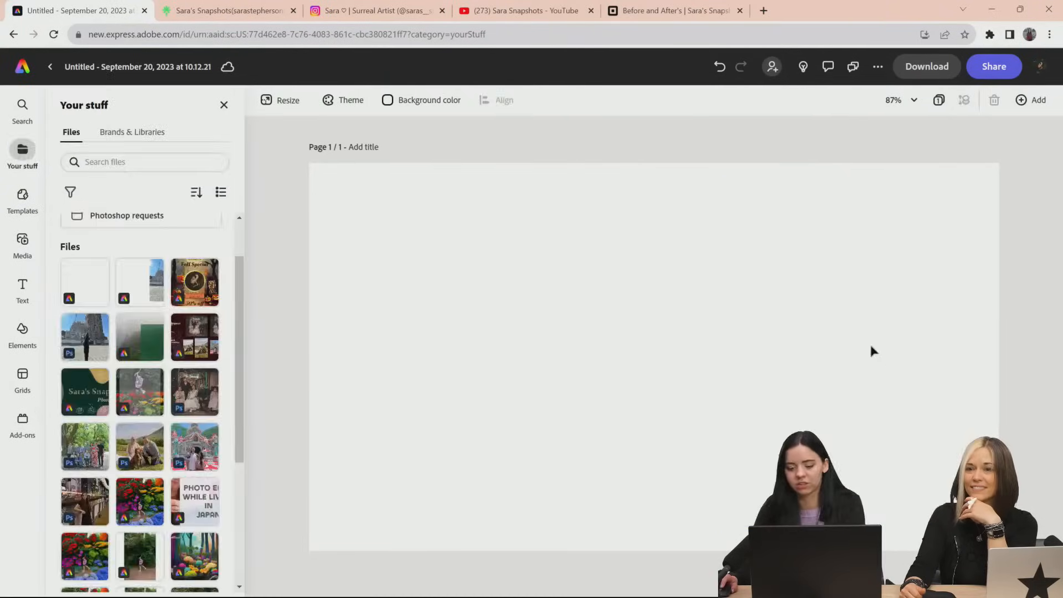
# Browse the YouTube thumbnail templates and search them for "before and after"
pyautogui.click(22, 197)
pyautogui.scroll(-5, 183, 405)
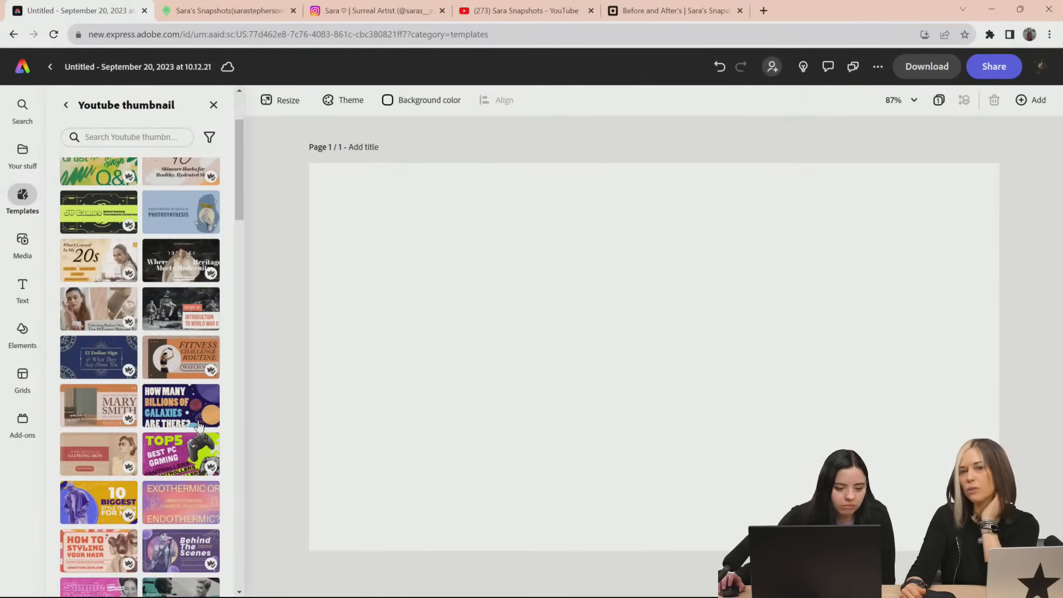
pyautogui.scroll(5, 199, 425)
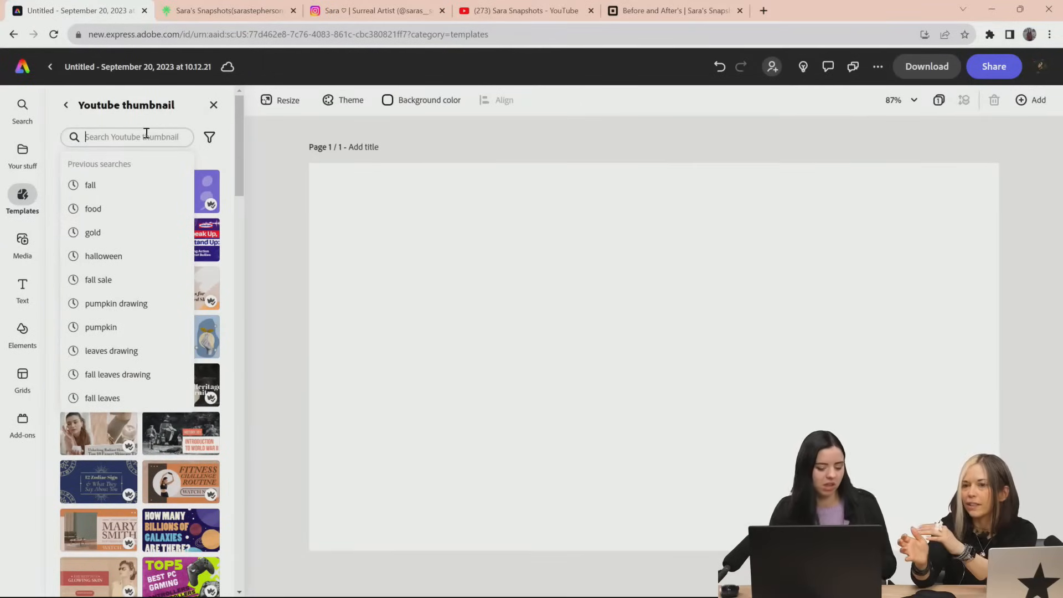
pyautogui.write('before')
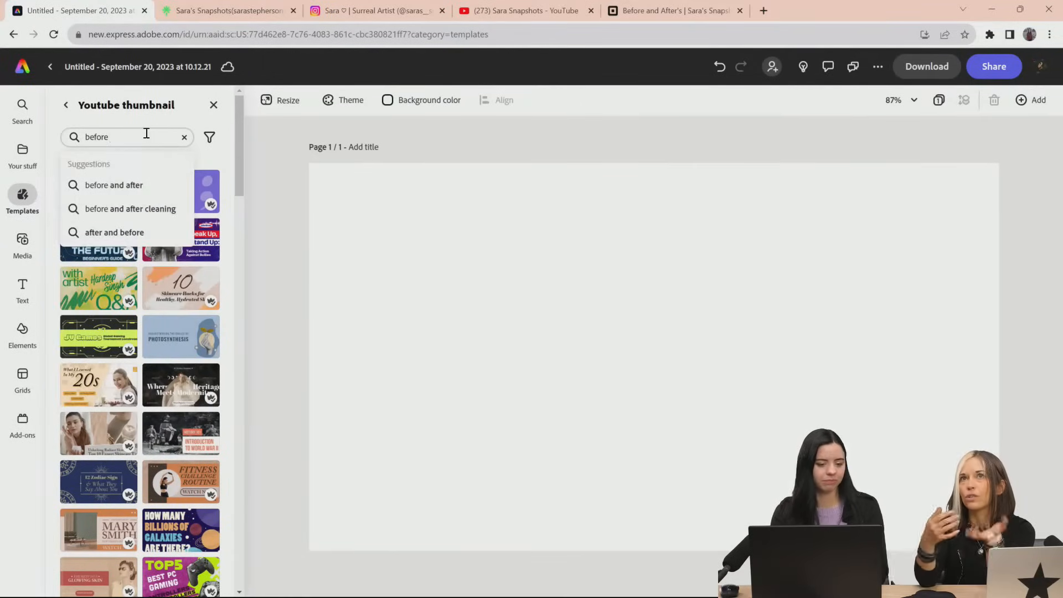
pyautogui.click(127, 189)
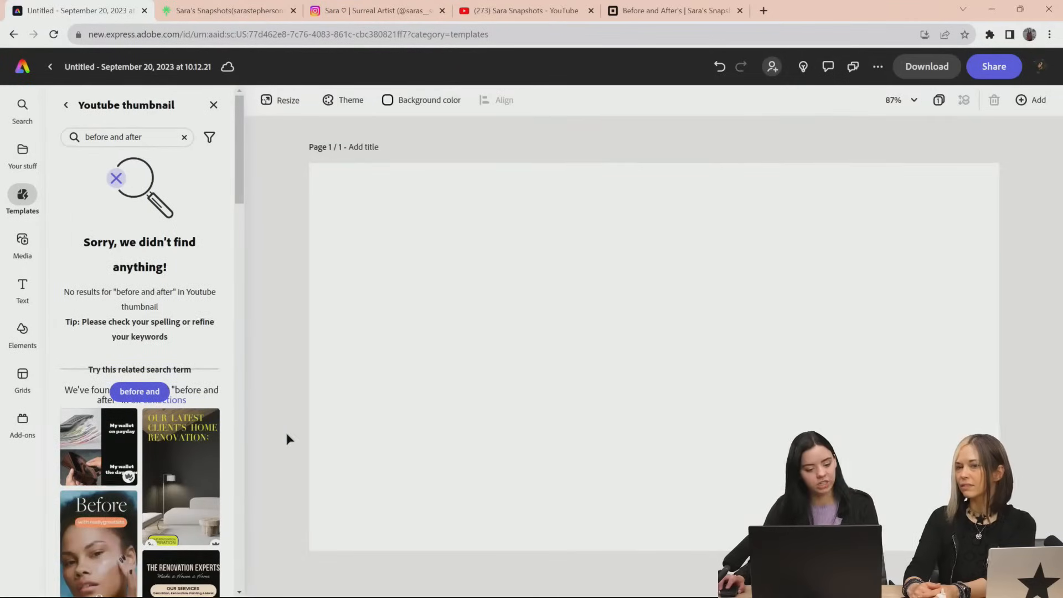
# Examine the suggested before-and-after templates for a suitable layout and clear the search
pyautogui.scroll(-10, 234, 305)
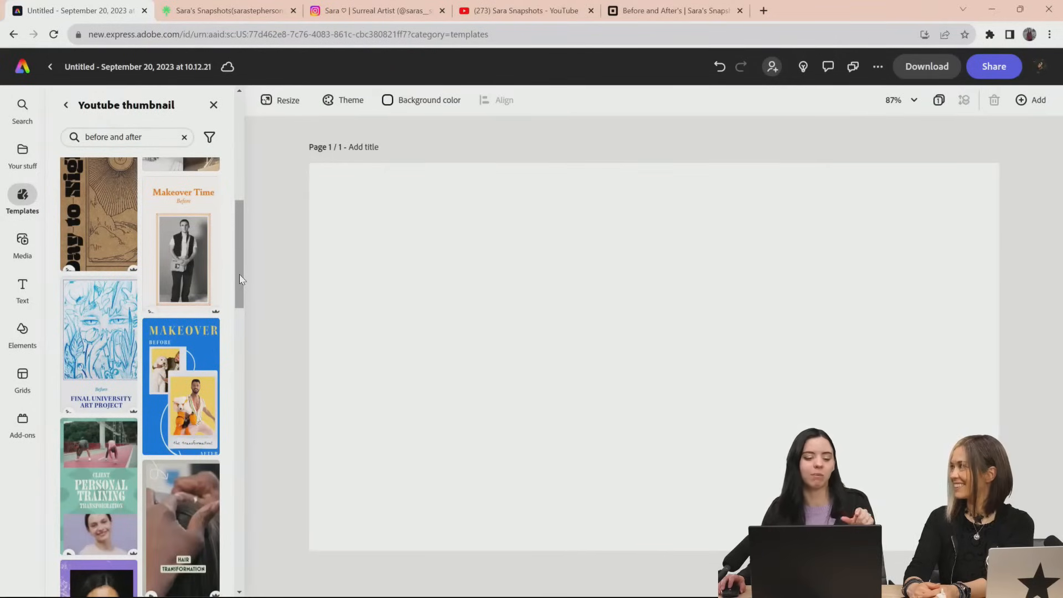
pyautogui.scroll(3, 240, 276)
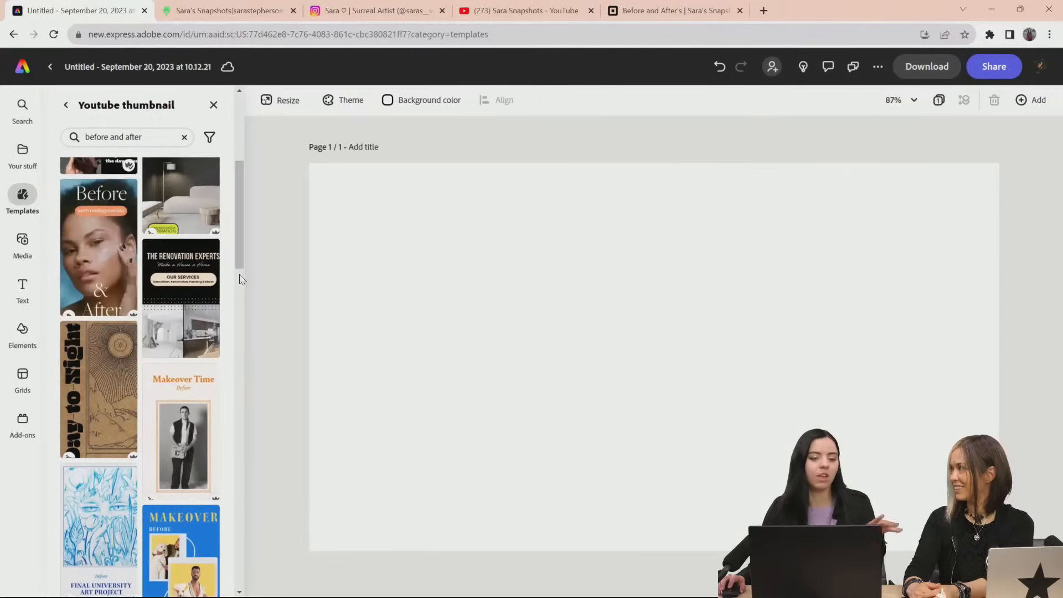
pyautogui.scroll(3, 241, 277)
pyautogui.scroll(-10, 241, 276)
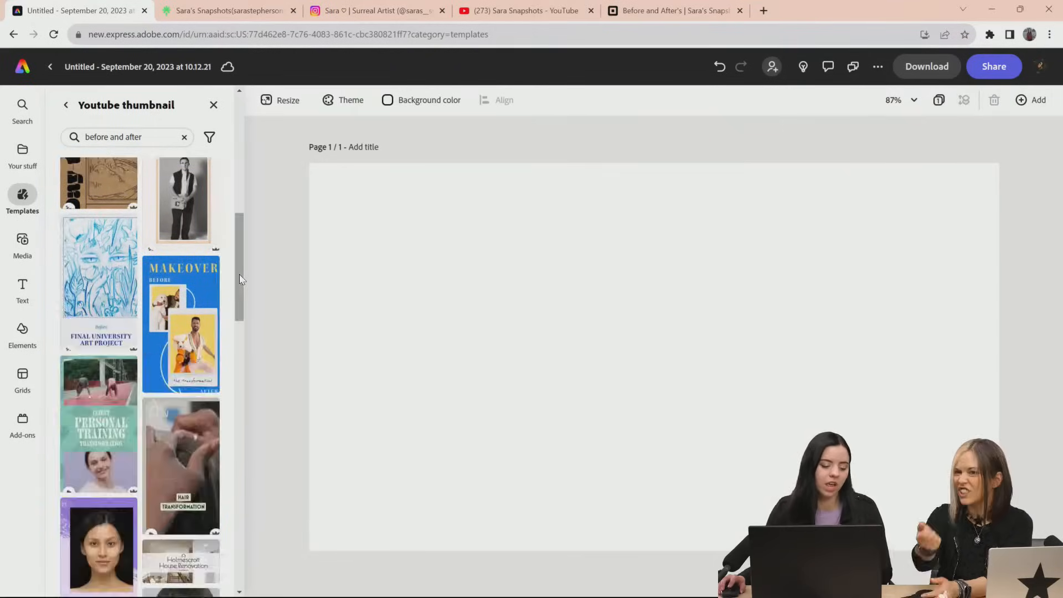
pyautogui.scroll(-3, 240, 276)
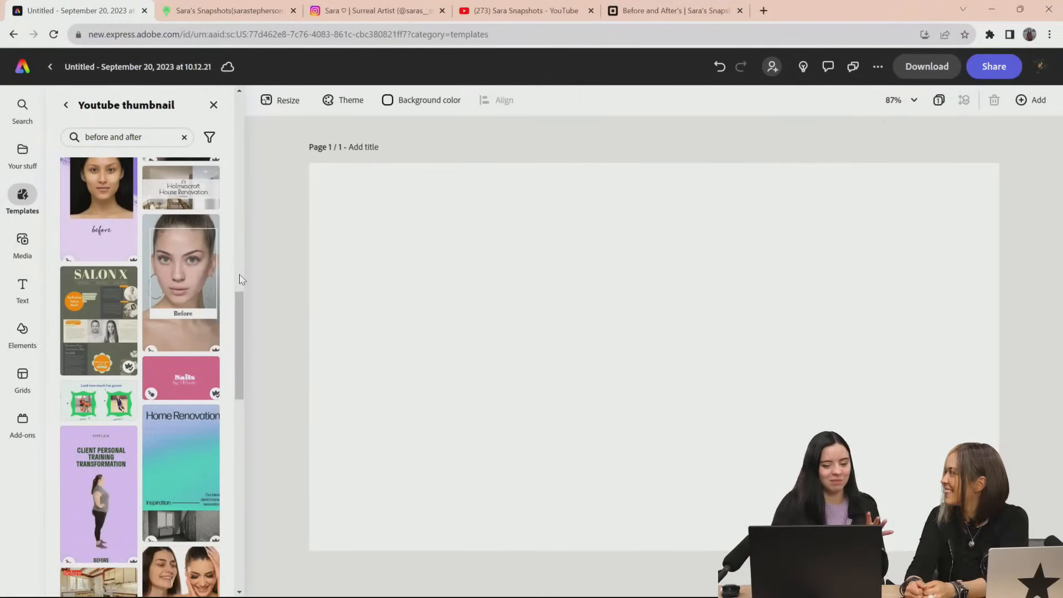
pyautogui.scroll(15, 242, 279)
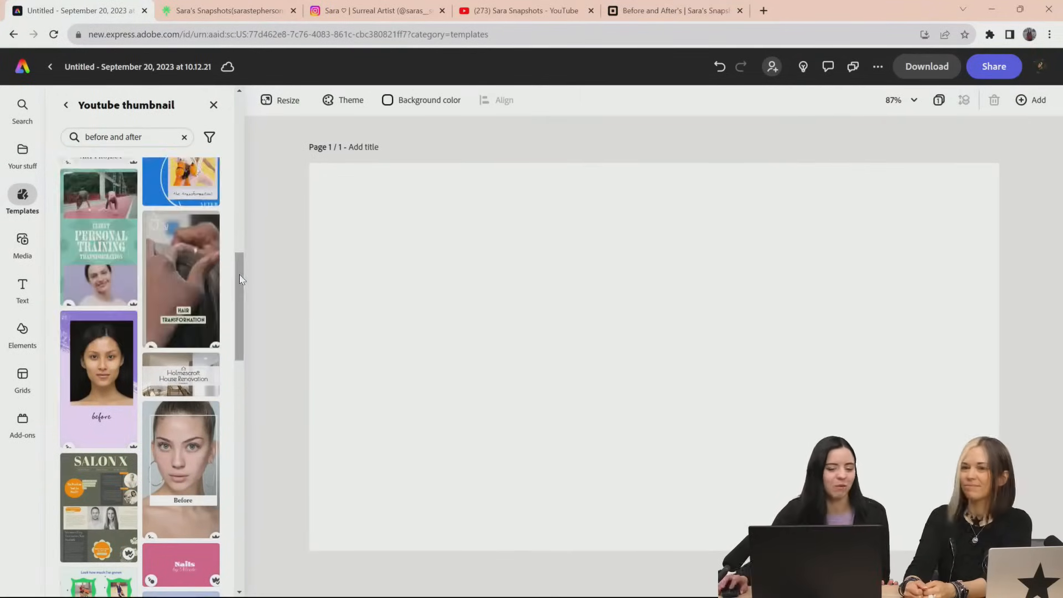
pyautogui.scroll(5, 161, 274)
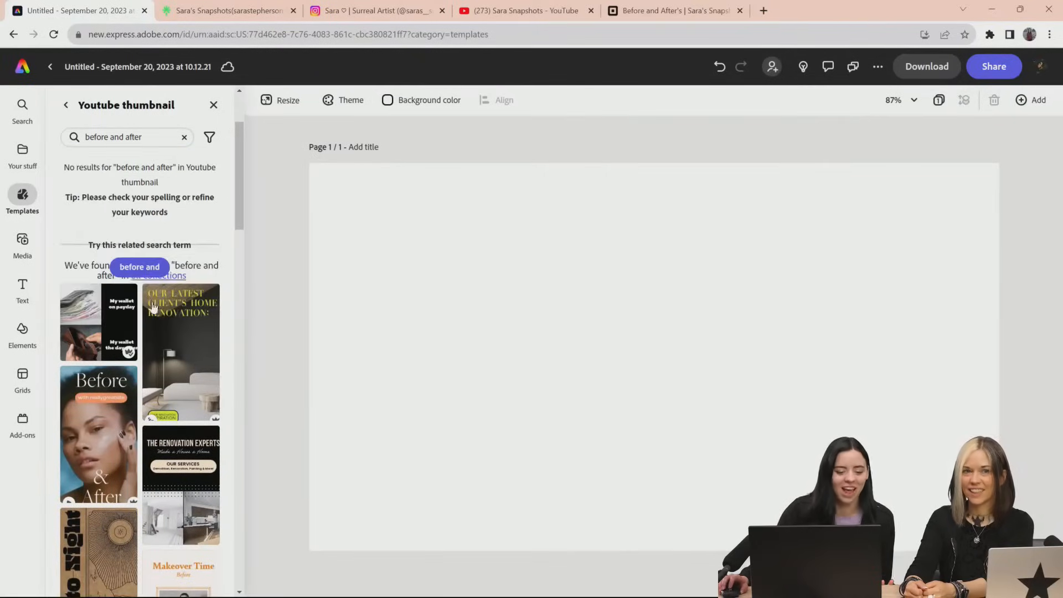
pyautogui.scroll(-20, 157, 354)
pyautogui.scroll(-10, 160, 364)
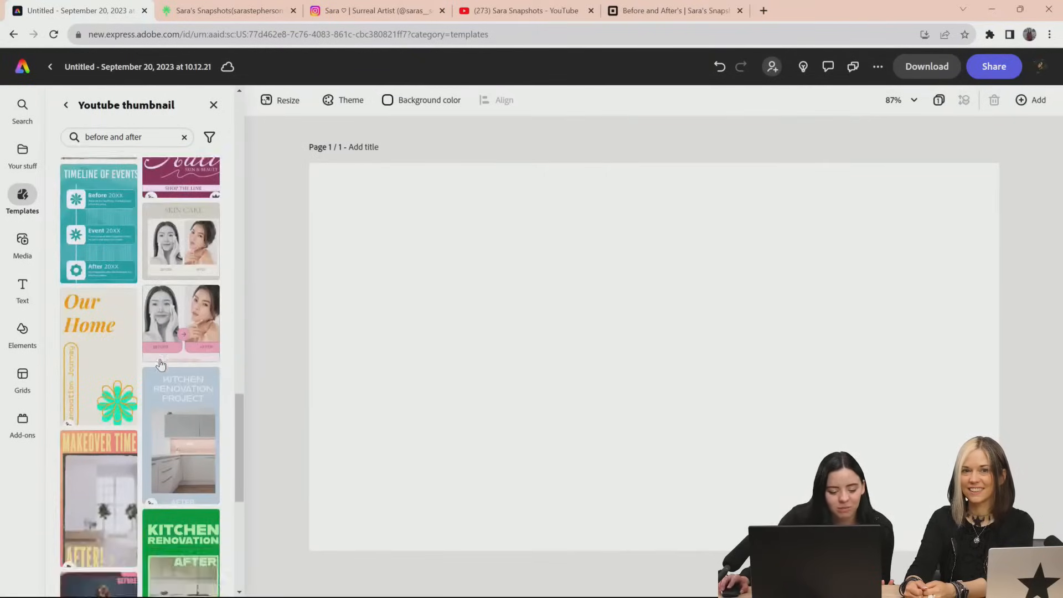
pyautogui.click(183, 140)
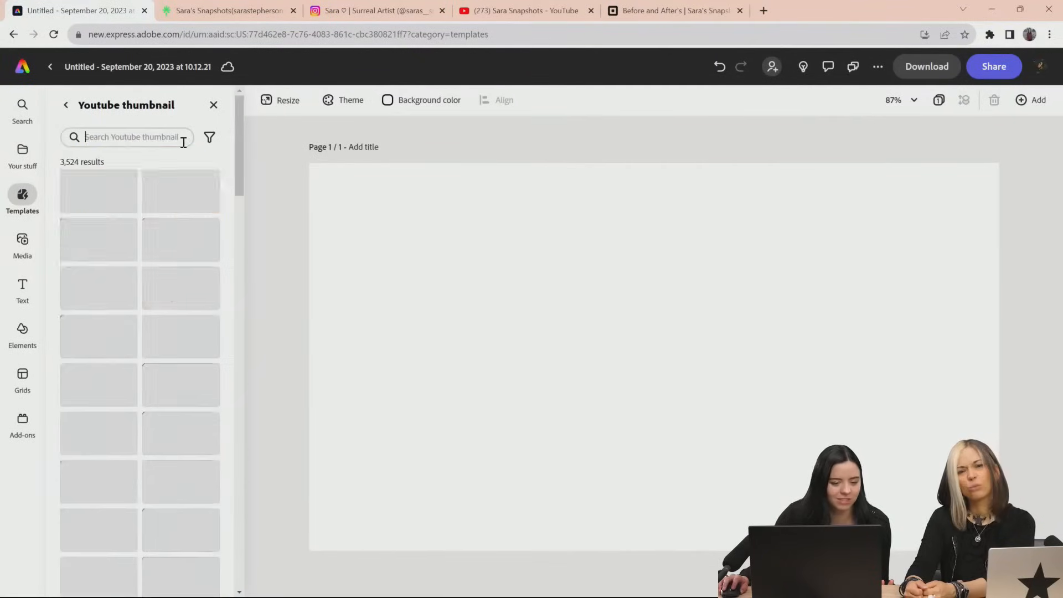
# Browse the YouTube thumbnail templates and open the Orange and Cream Home Decor YouTube thumbnail template as a new design
pyautogui.scroll(-2, 244, 519)
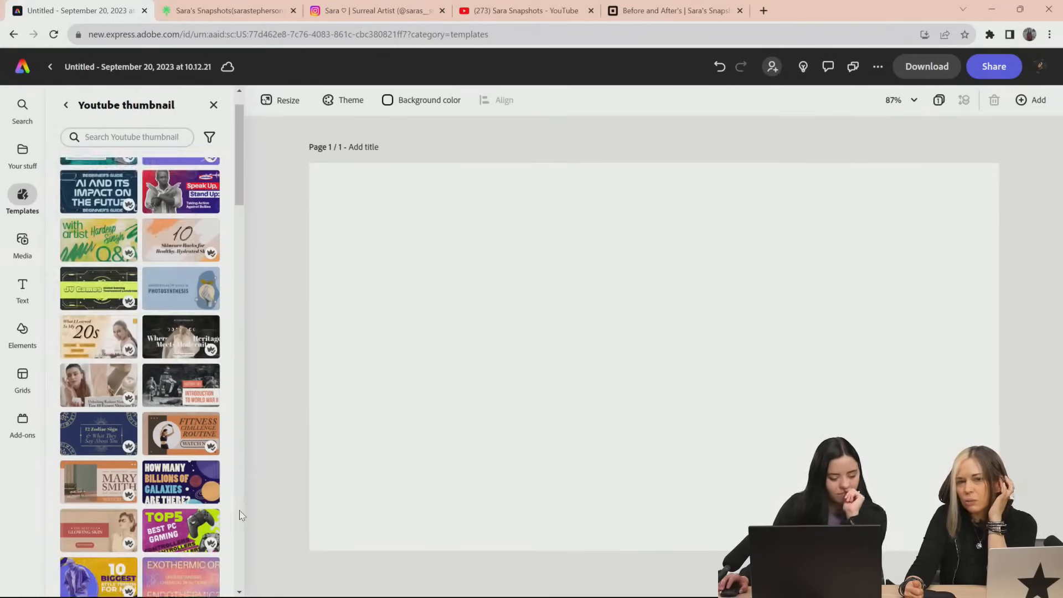
pyautogui.scroll(-4, 177, 442)
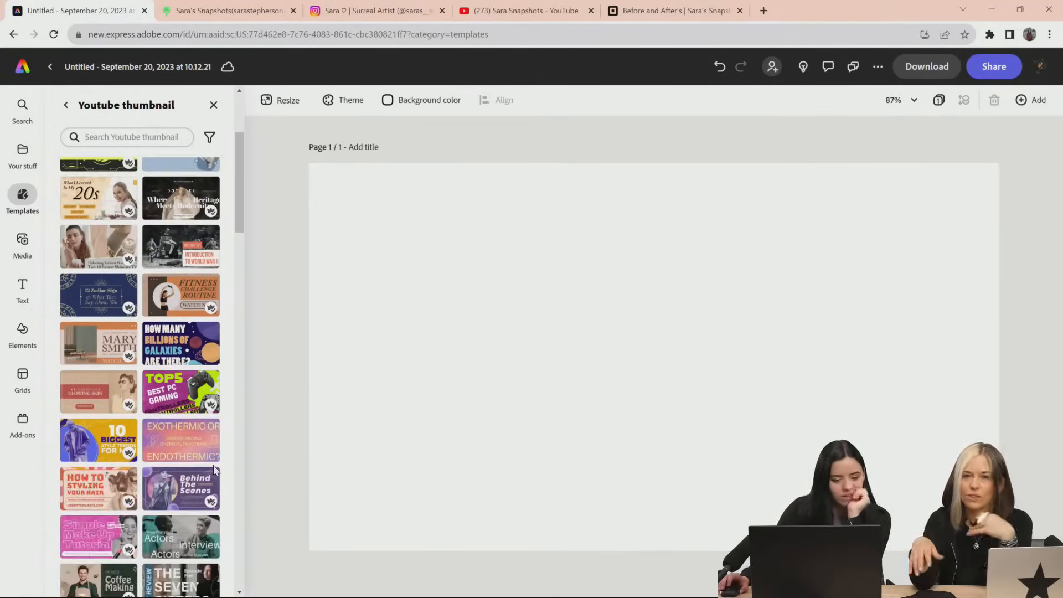
pyautogui.scroll(-2, 215, 479)
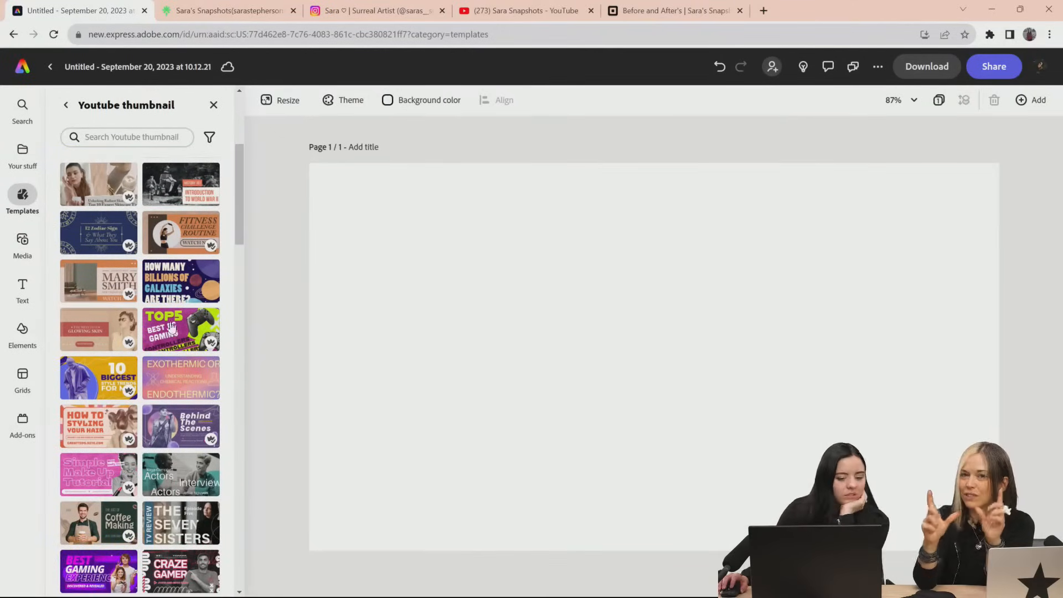
pyautogui.click(104, 283)
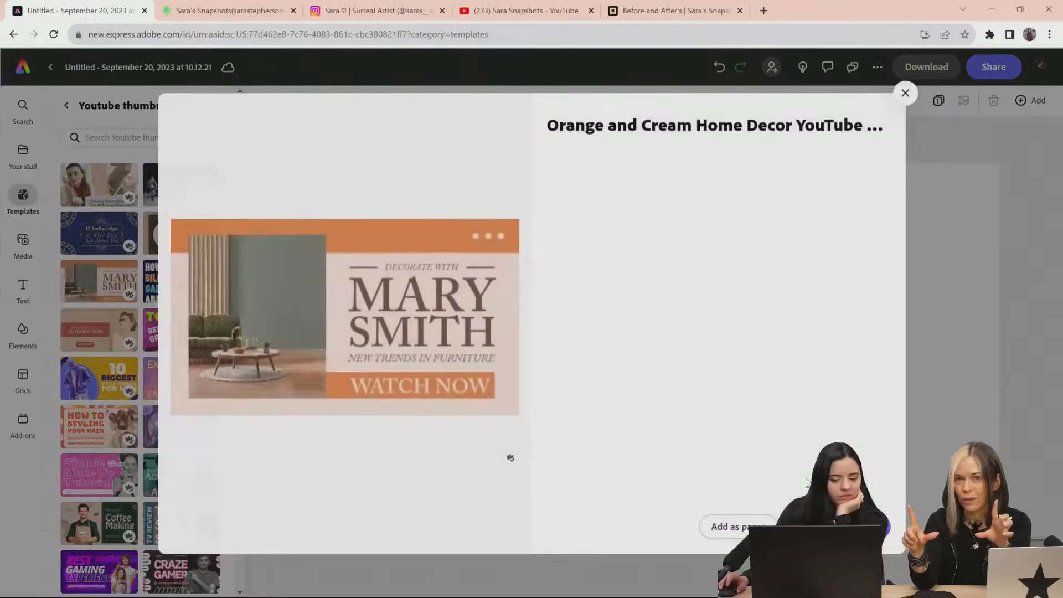
pyautogui.click(864, 526)
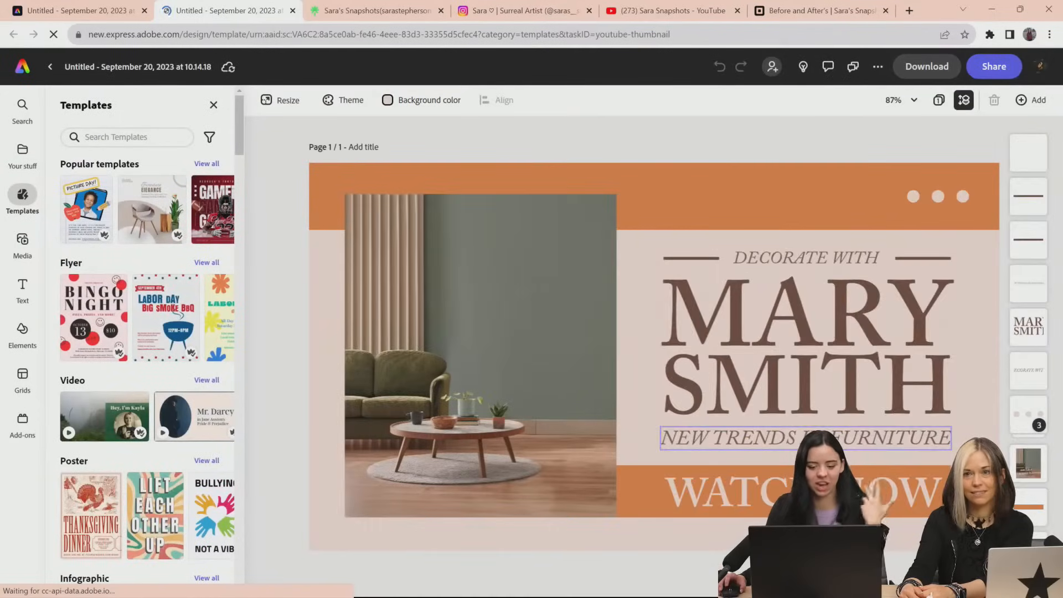
# Replace the template's living-room photo with the sagradabefore image from the Before&Afters folder on the device
pyautogui.click(517, 335)
pyautogui.click(120, 128)
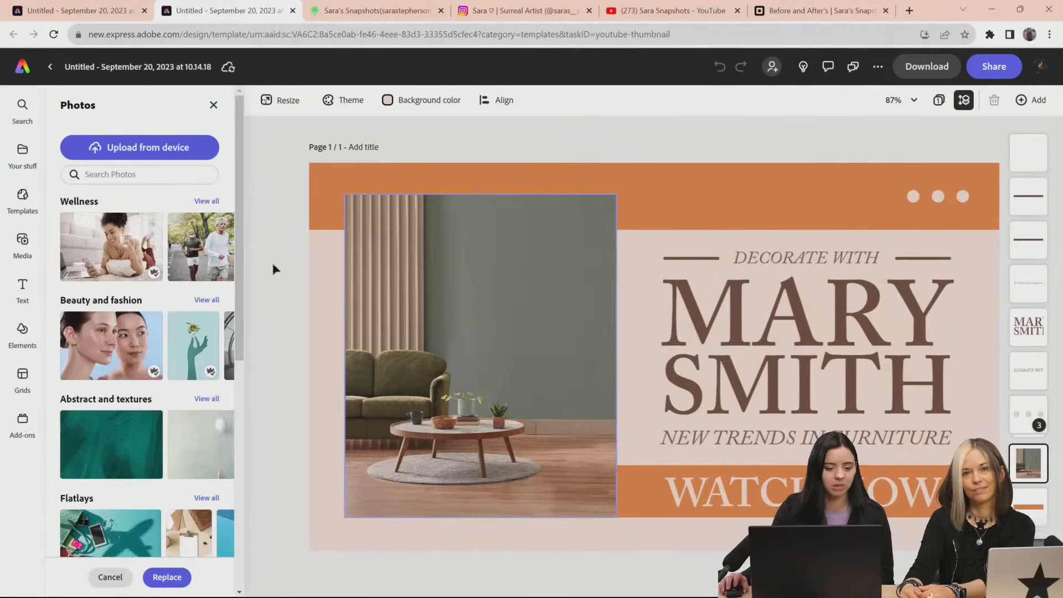
pyautogui.click(172, 150)
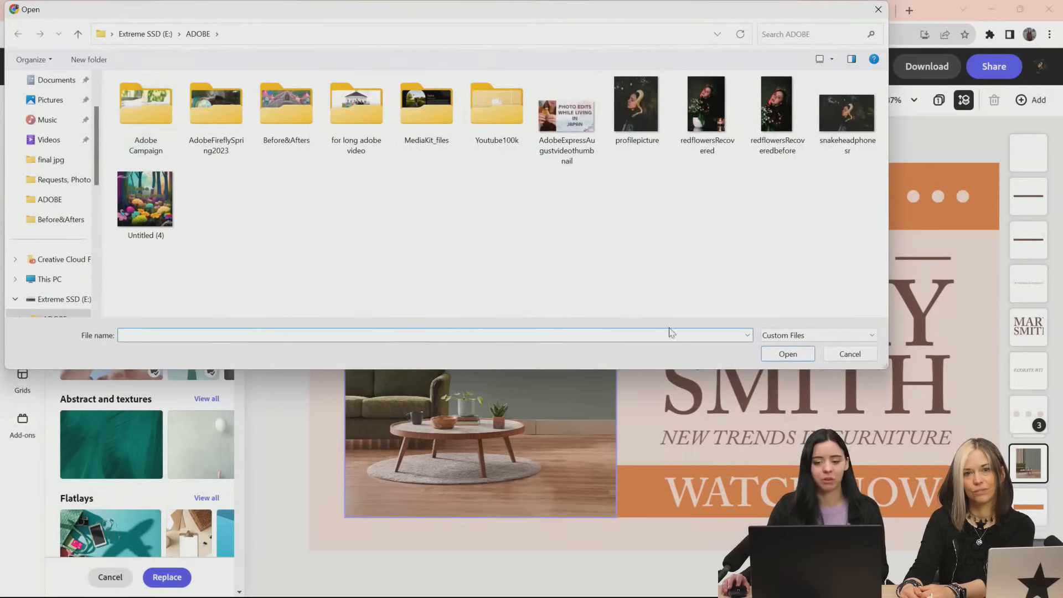
pyautogui.doubleClick(280, 106)
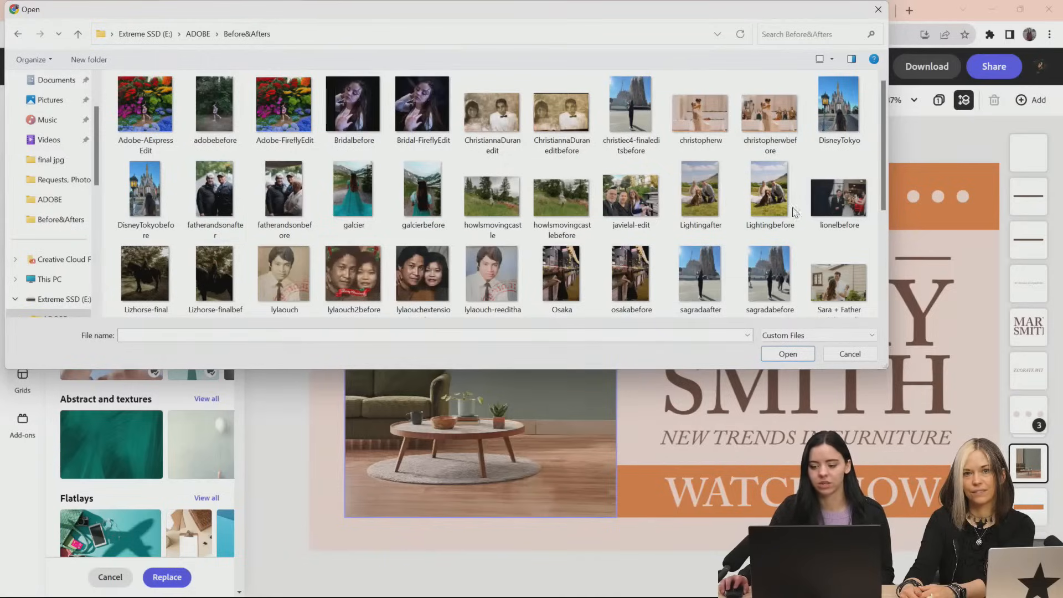
pyautogui.click(766, 272)
pyautogui.doubleClick(766, 271)
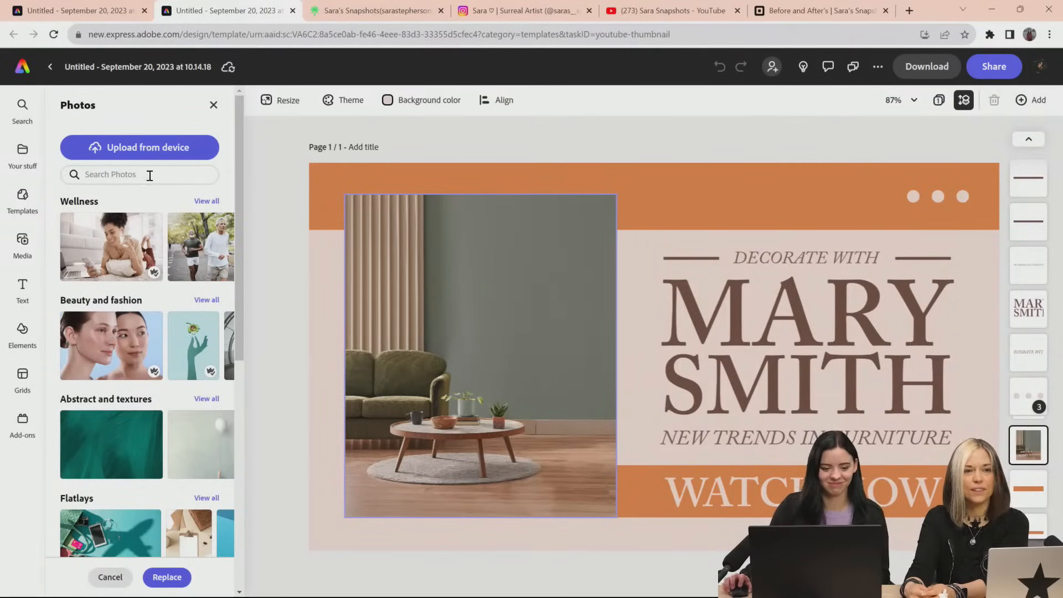
# Reshape and enlarge the Sagrada Familia before photo so it covers most of the page's left side
pyautogui.moveTo(547, 327); pyautogui.dragTo(449, 319)
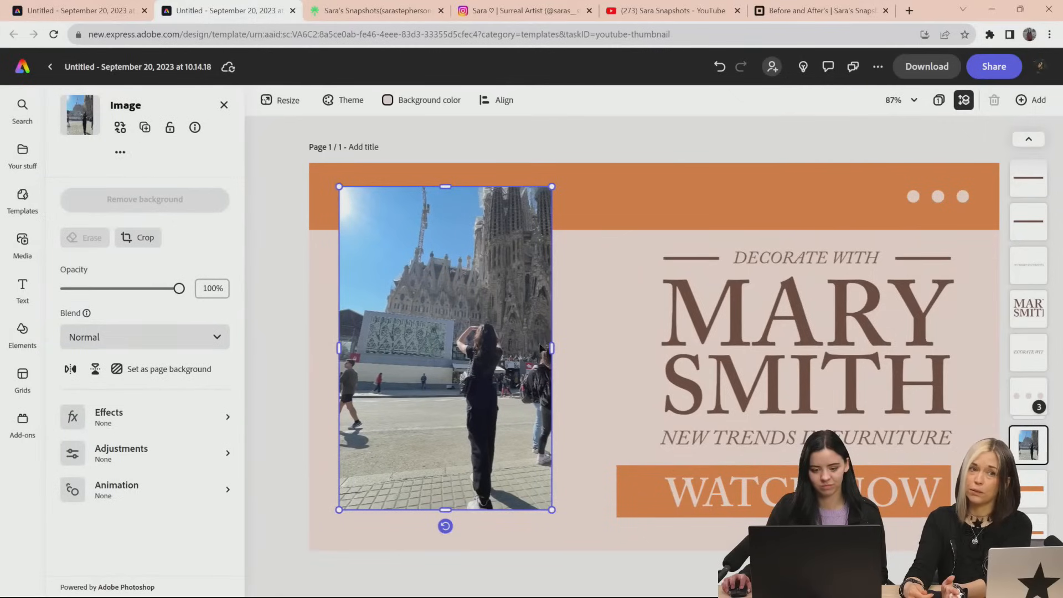
pyautogui.moveTo(551, 348)
pyautogui.mouseDown()
pyautogui.moveTo(623, 346)
pyautogui.moveTo(526, 333)
pyautogui.moveTo(530, 346)
pyautogui.mouseUp()
pyautogui.moveTo(474, 510); pyautogui.dragTo(473, 546)
pyautogui.moveTo(474, 445); pyautogui.dragTo(454, 435)
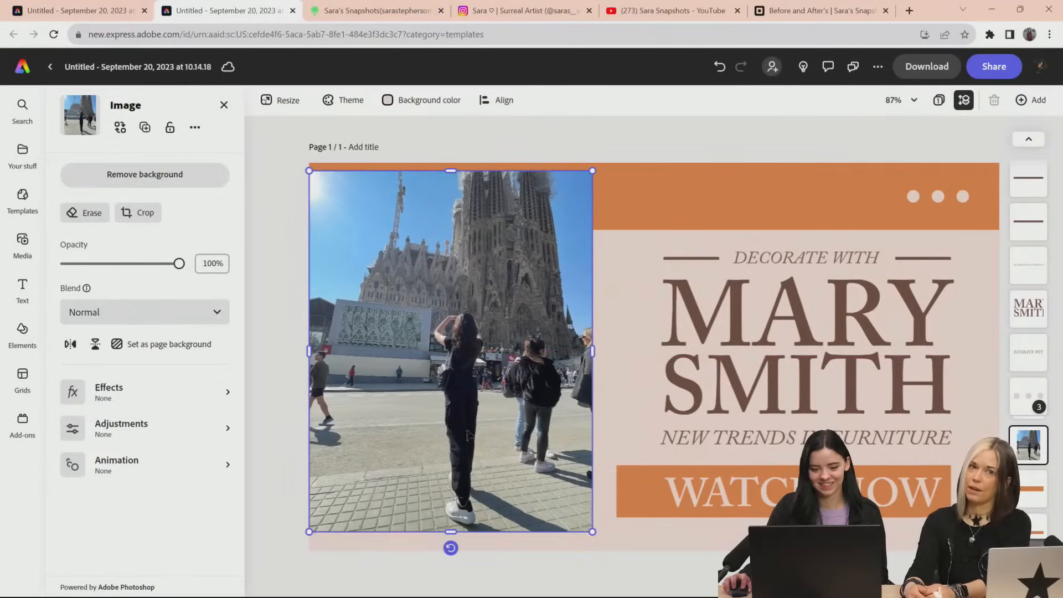
# Scale the before photo down and place it in the upper-left corner of the page
pyautogui.moveTo(592, 532); pyautogui.dragTo(477, 418)
pyautogui.moveTo(462, 369); pyautogui.dragTo(467, 366)
pyautogui.click(565, 380)
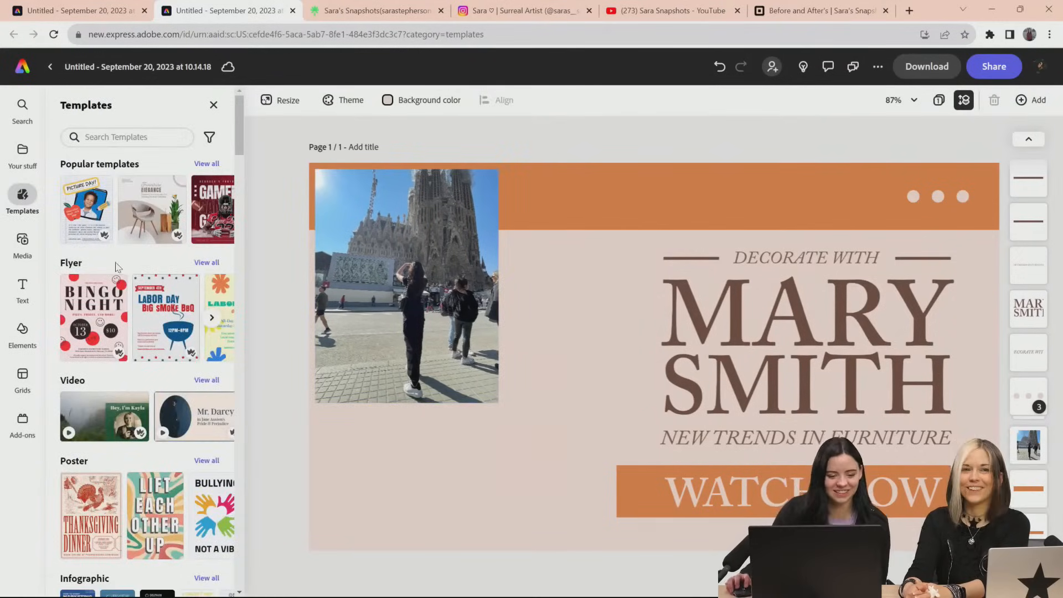
# Upload the edited Sagrada Familia photo without the bystanders from the Before&Afters folder onto the page
pyautogui.click(22, 152)
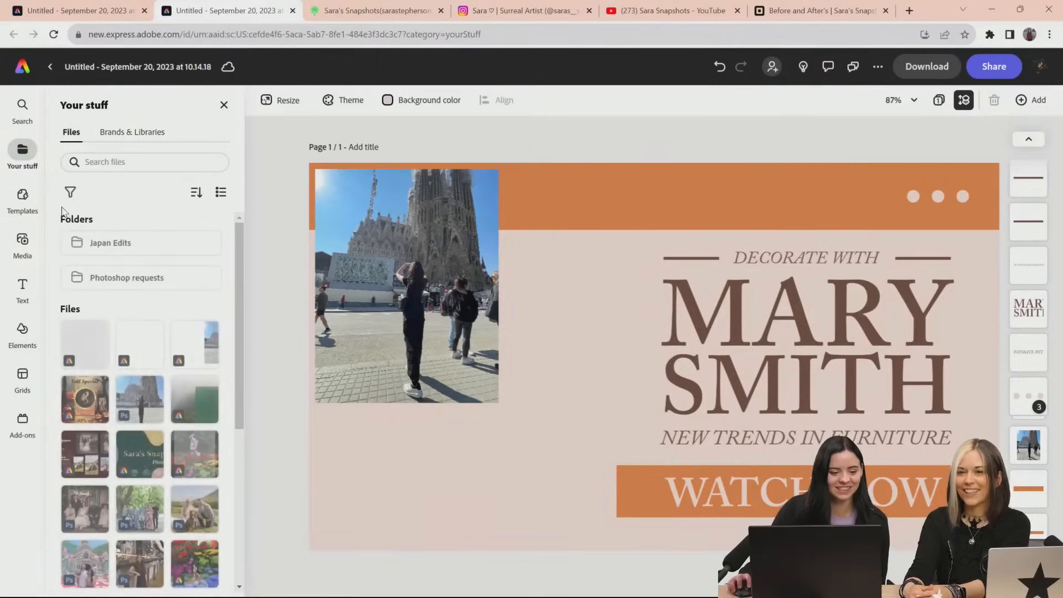
pyautogui.click(22, 244)
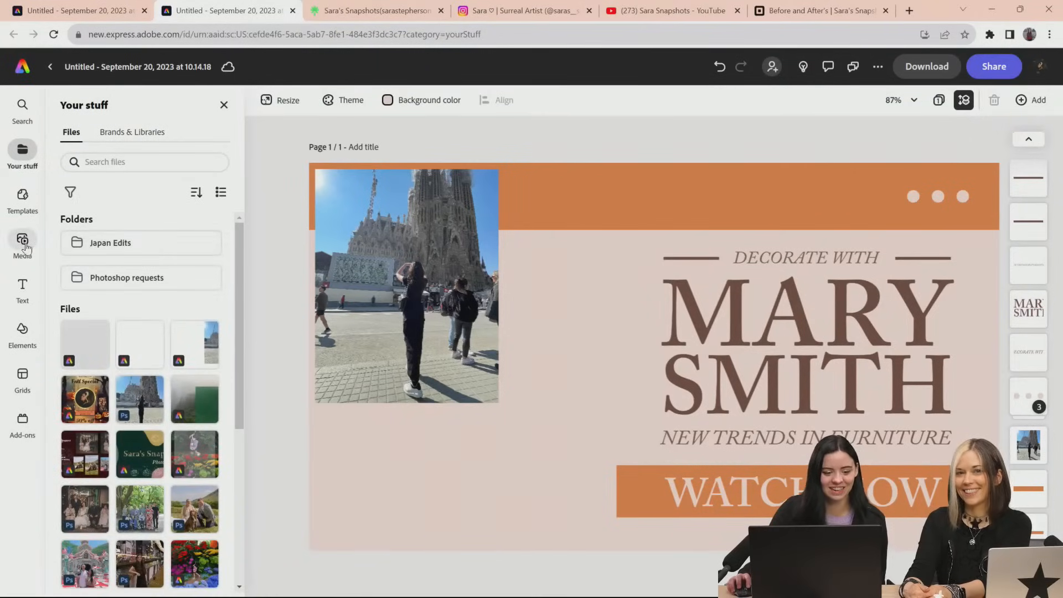
pyautogui.click(122, 165)
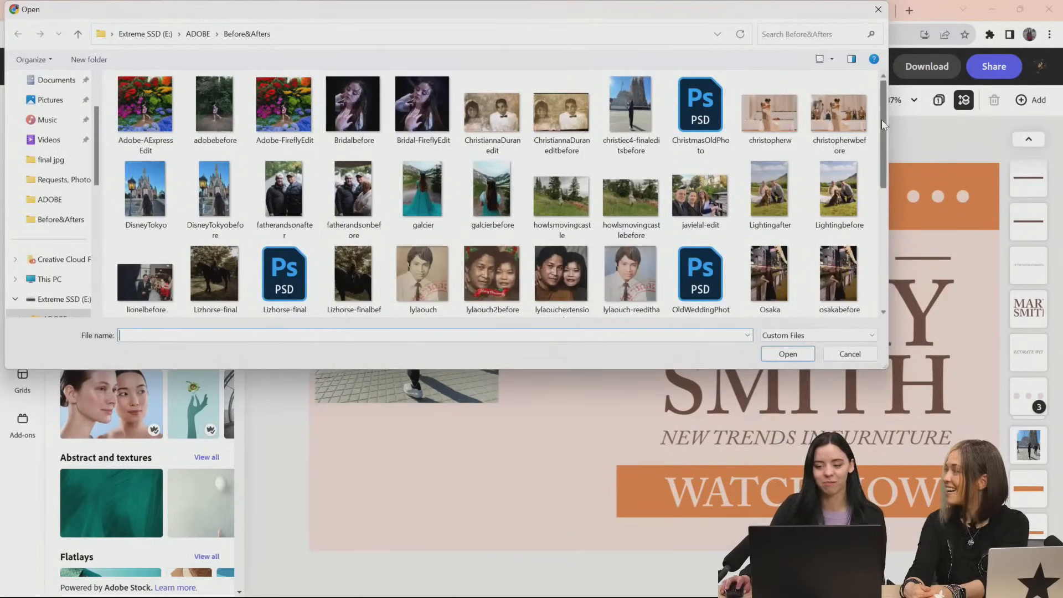
pyautogui.moveTo(883, 121); pyautogui.dragTo(885, 138)
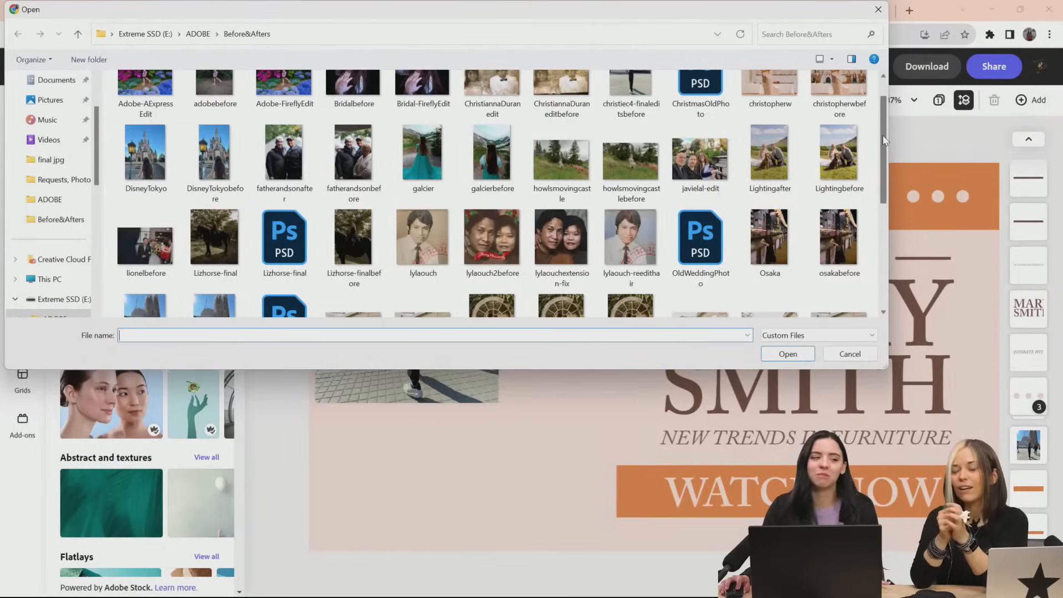
pyautogui.moveTo(882, 135); pyautogui.dragTo(881, 230)
pyautogui.doubleClick(146, 123)
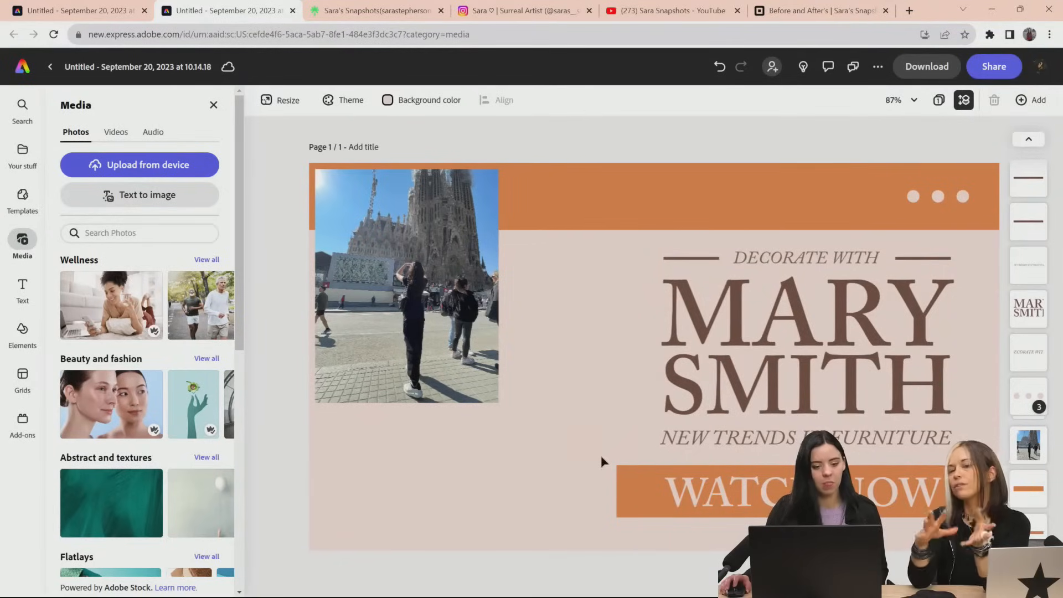
pyautogui.hotkey('ctrl', 'v')
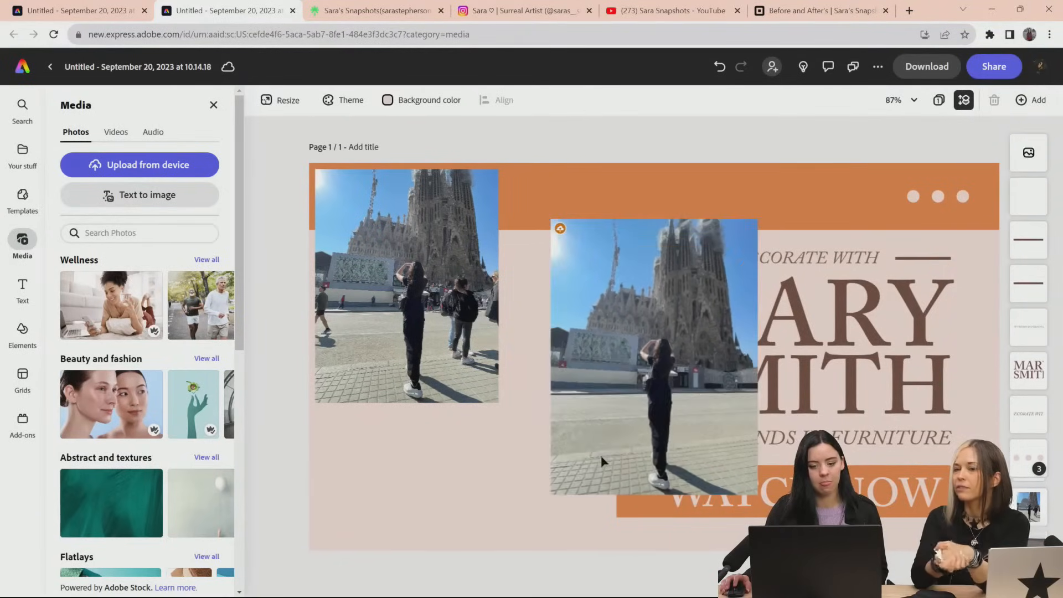
# Try the edited photo at a smaller size, overlapping the lower right of the before photo, and delete it
pyautogui.moveTo(659, 412); pyautogui.dragTo(525, 455)
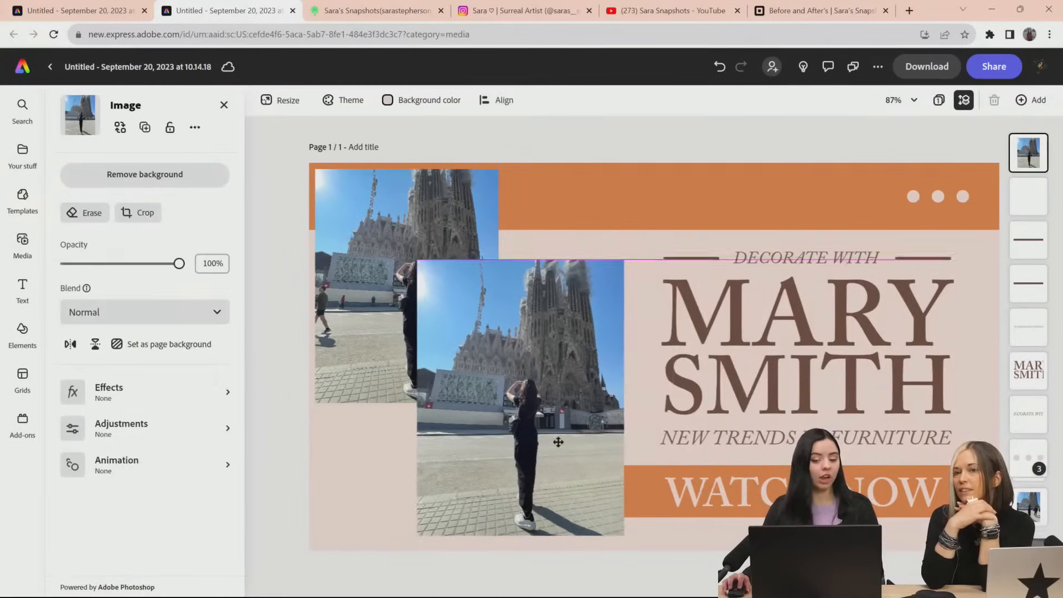
pyautogui.moveTo(622, 536); pyautogui.dragTo(574, 541)
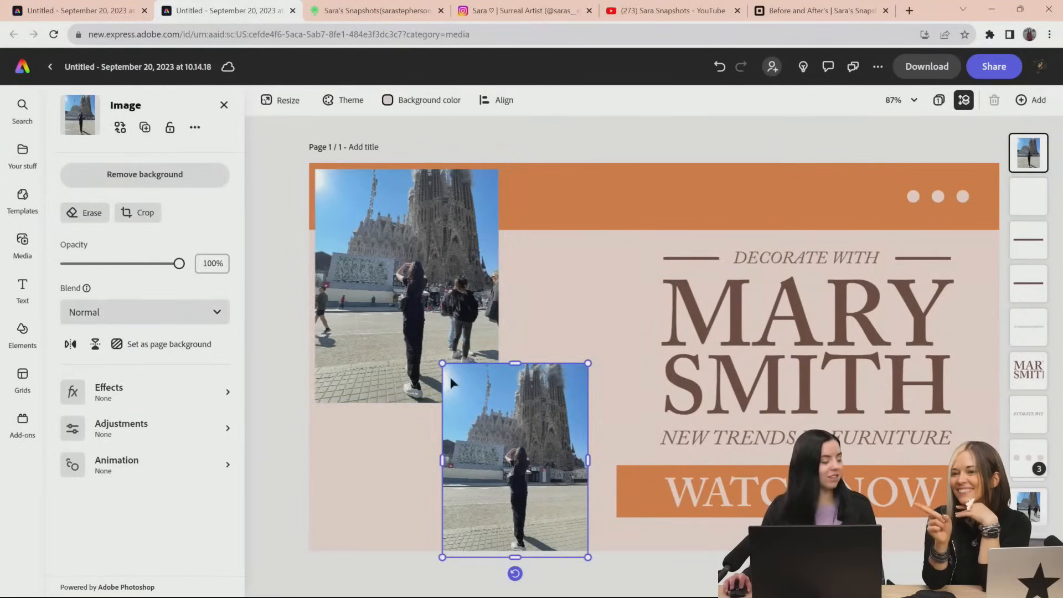
pyautogui.moveTo(561, 455); pyautogui.dragTo(544, 412)
pyautogui.moveTo(571, 514); pyautogui.dragTo(571, 474)
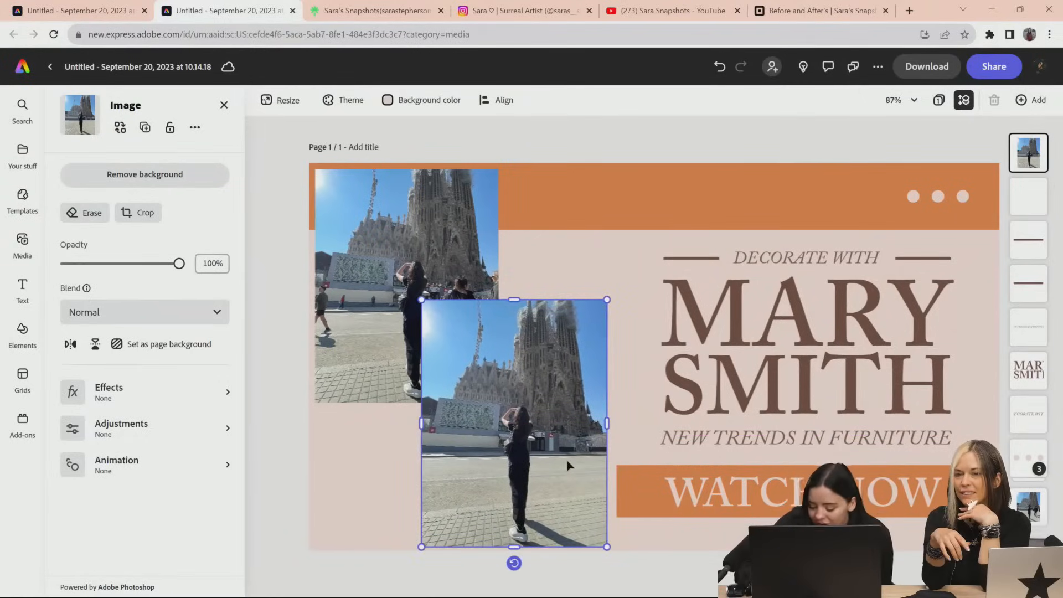
pyautogui.press('Delete')
# Enlarge the before photo to nearly the full page height and position it just inside the page's left edge
pyautogui.click(479, 400)
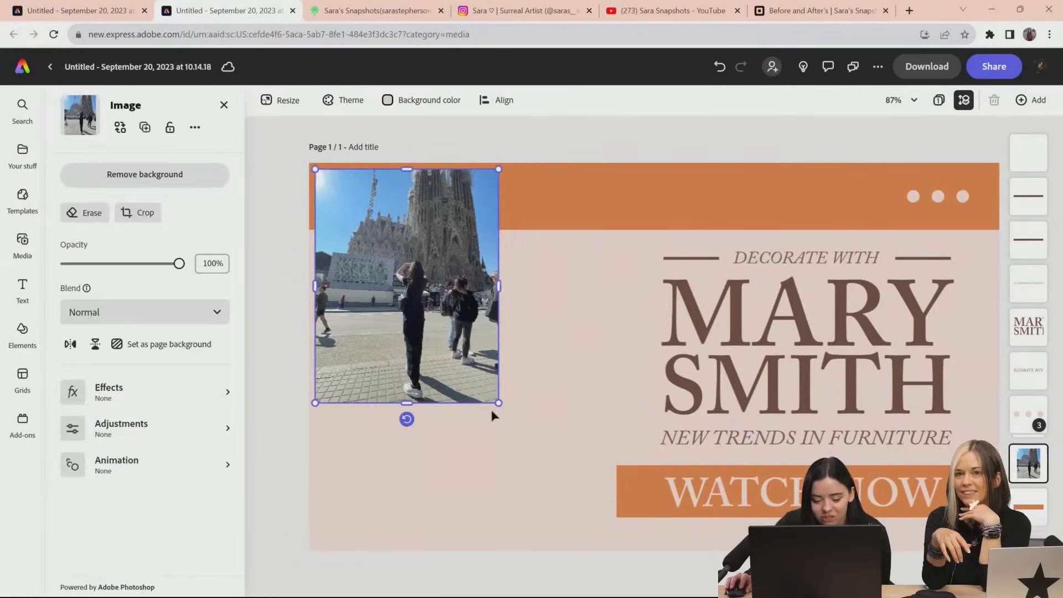
pyautogui.moveTo(498, 405); pyautogui.dragTo(591, 517)
pyautogui.moveTo(530, 469); pyautogui.dragTo(535, 482)
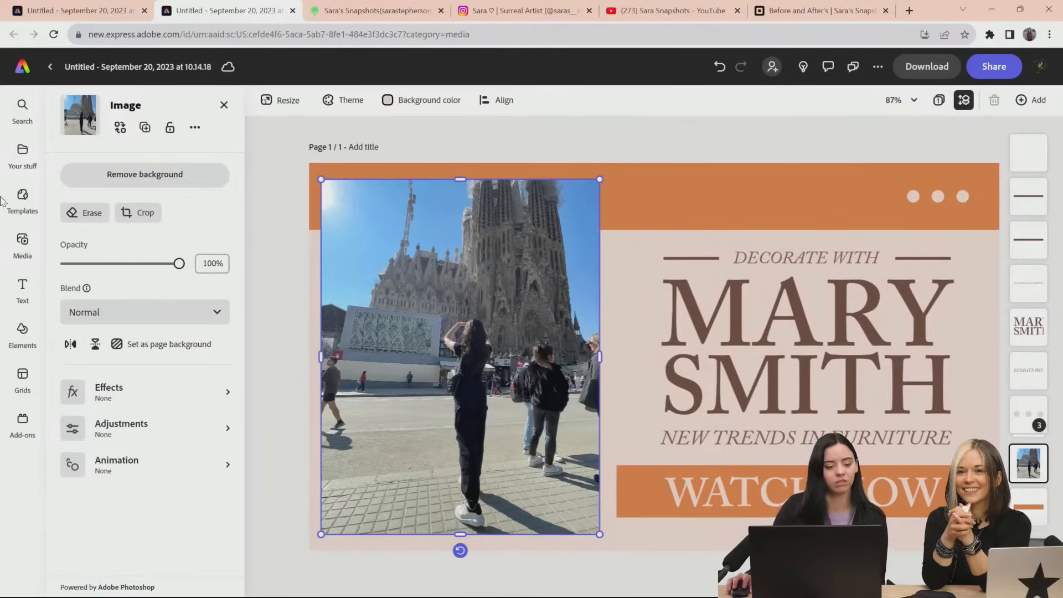
pyautogui.click(22, 329)
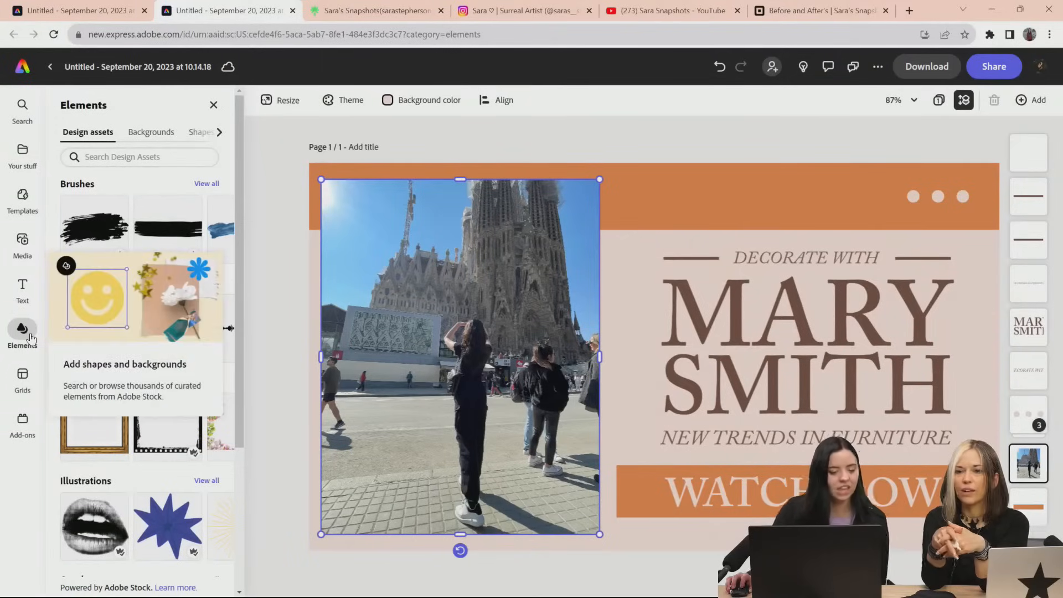
pyautogui.moveTo(395, 362); pyautogui.dragTo(399, 357)
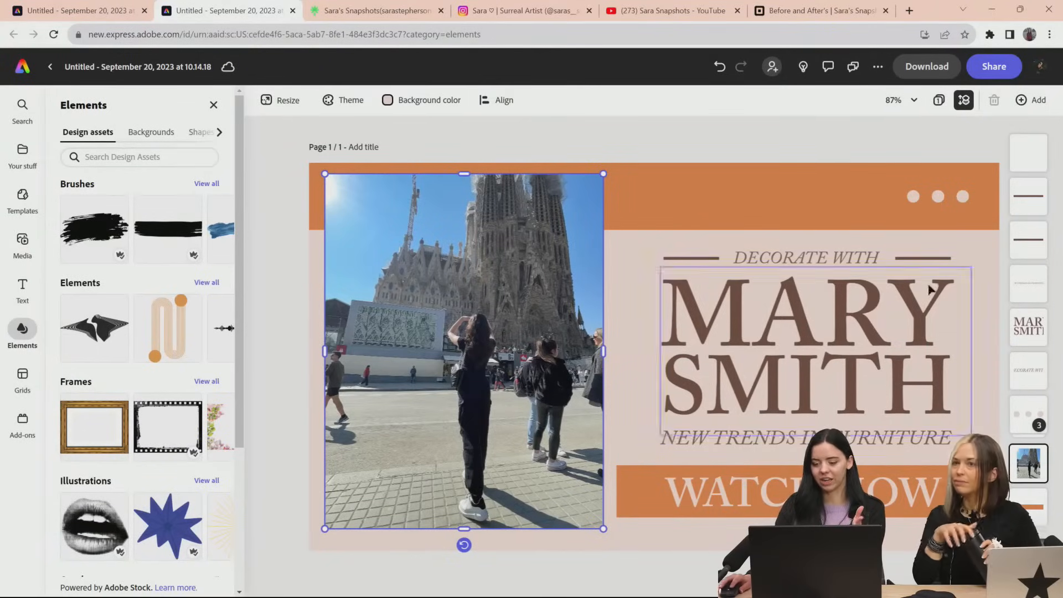
# Browse the design assets and the background categories, including nature, people and abstract patterns, for a decoration that suits the thumbnail
pyautogui.click(938, 196)
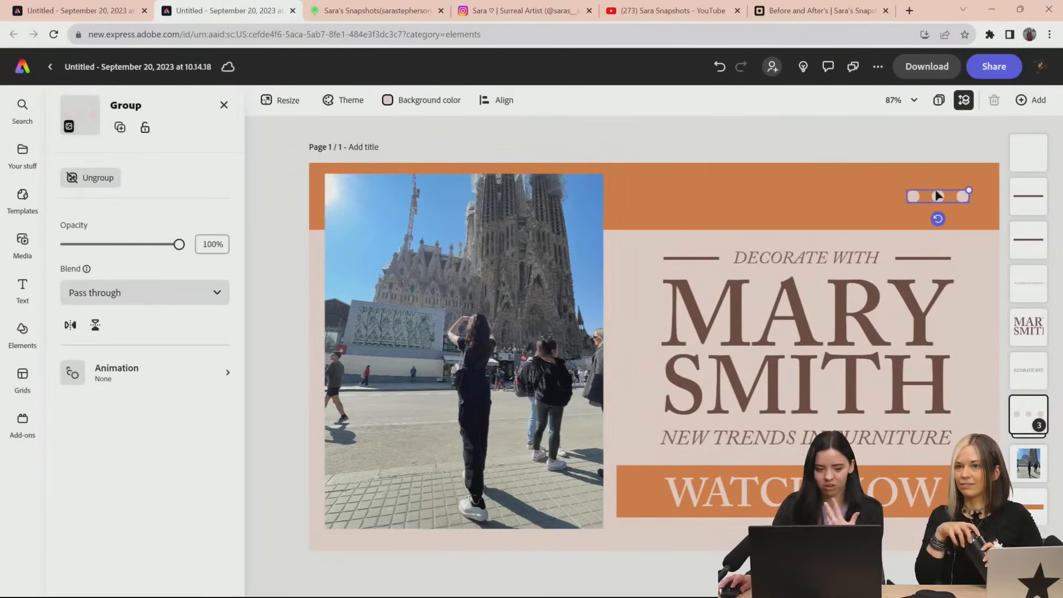
pyautogui.click(545, 256)
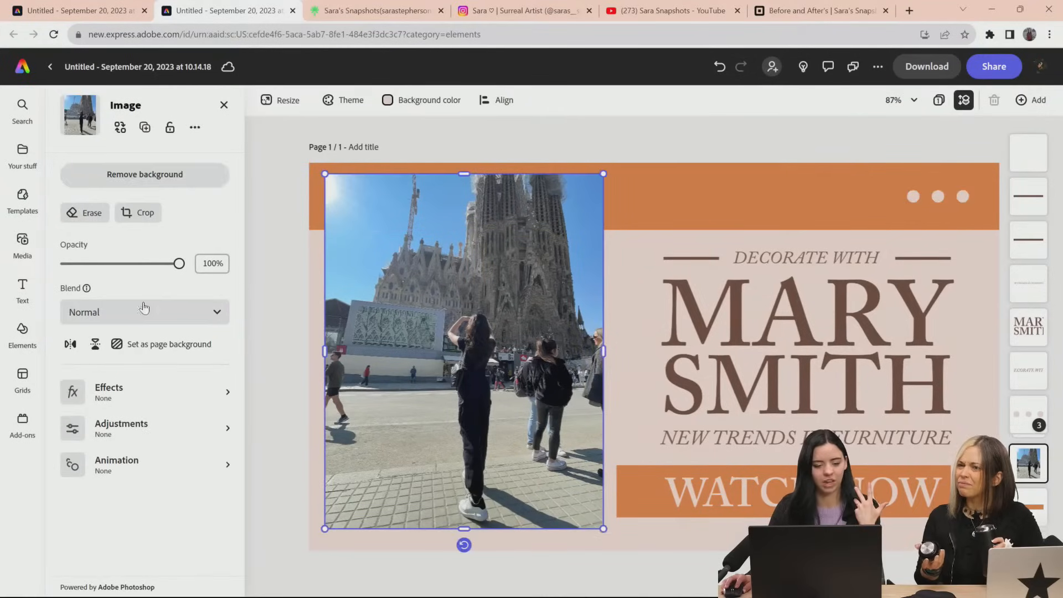
pyautogui.click(23, 332)
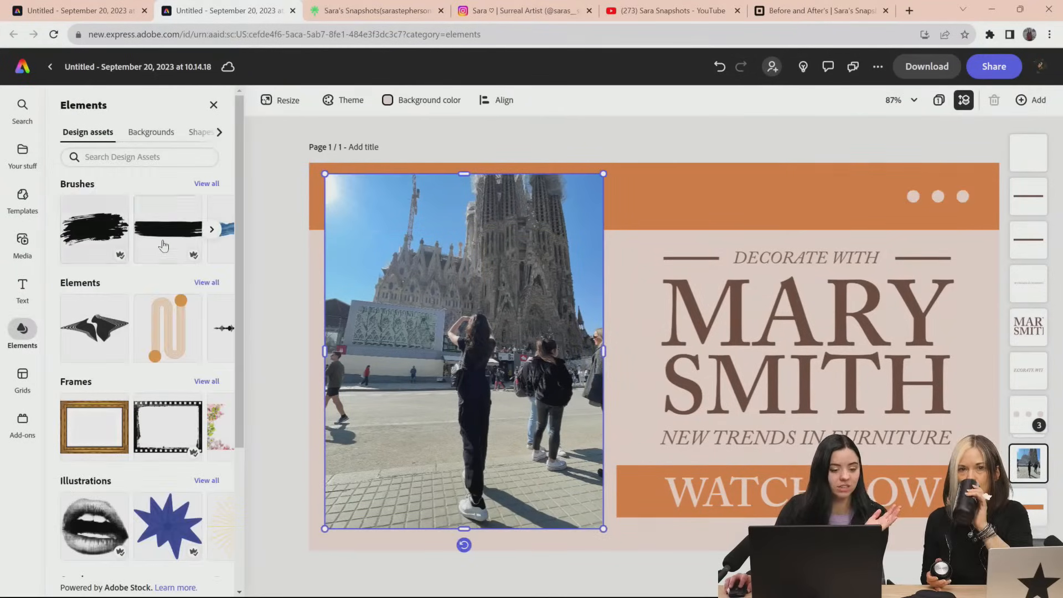
pyautogui.scroll(-1, 125, 282)
pyautogui.scroll(1, 126, 279)
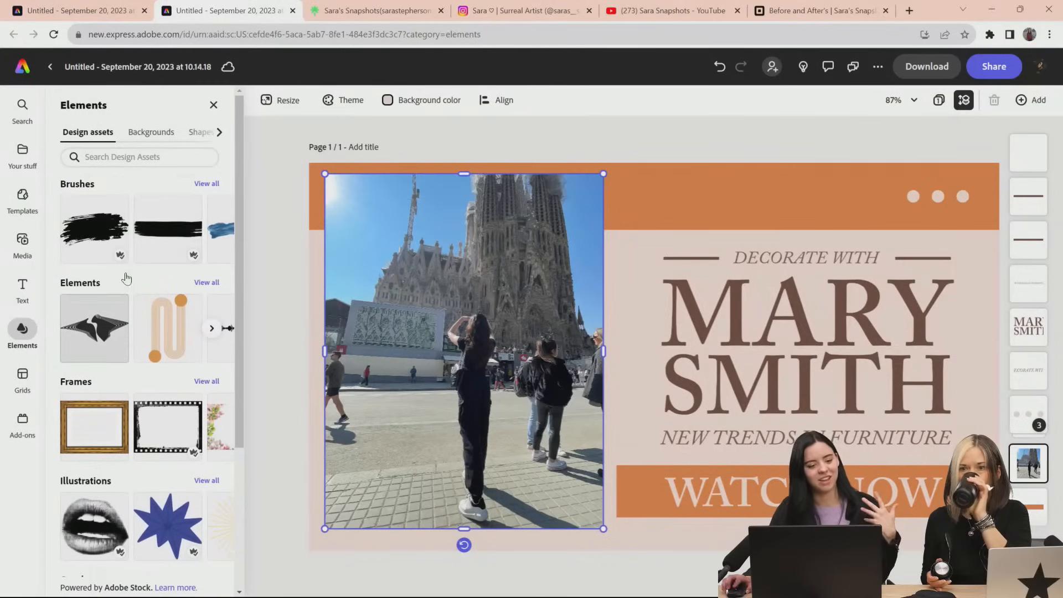
pyautogui.click(161, 134)
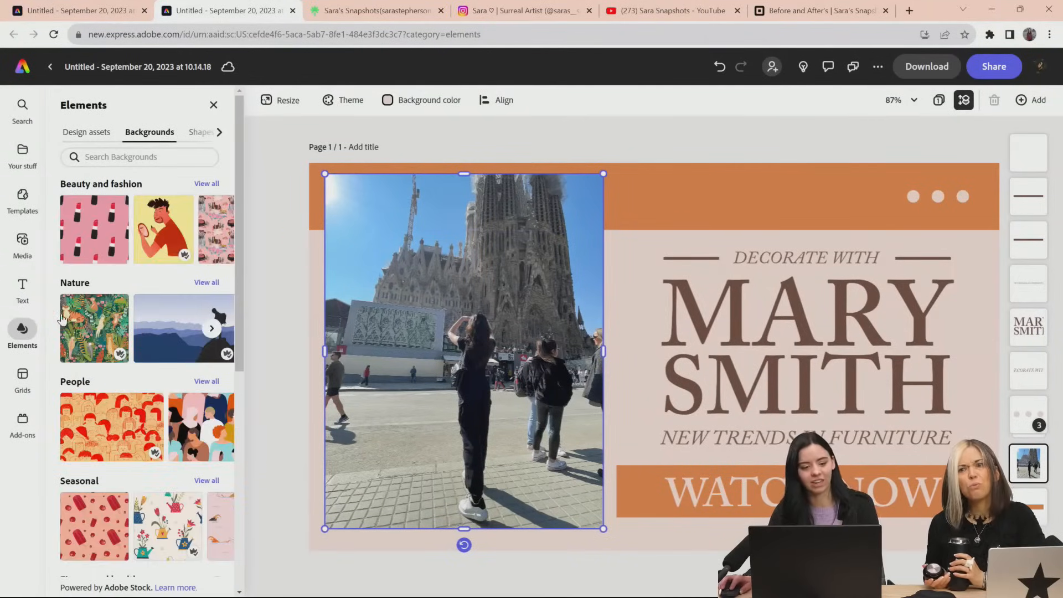
pyautogui.scroll(-2, 166, 344)
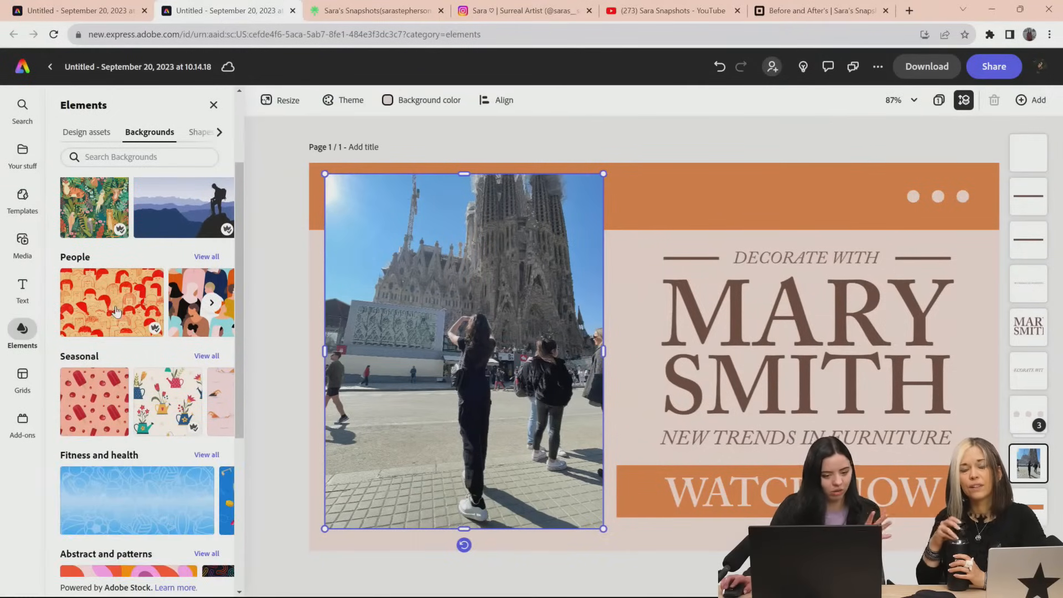
pyautogui.scroll(-2, 128, 333)
pyautogui.scroll(3, 141, 346)
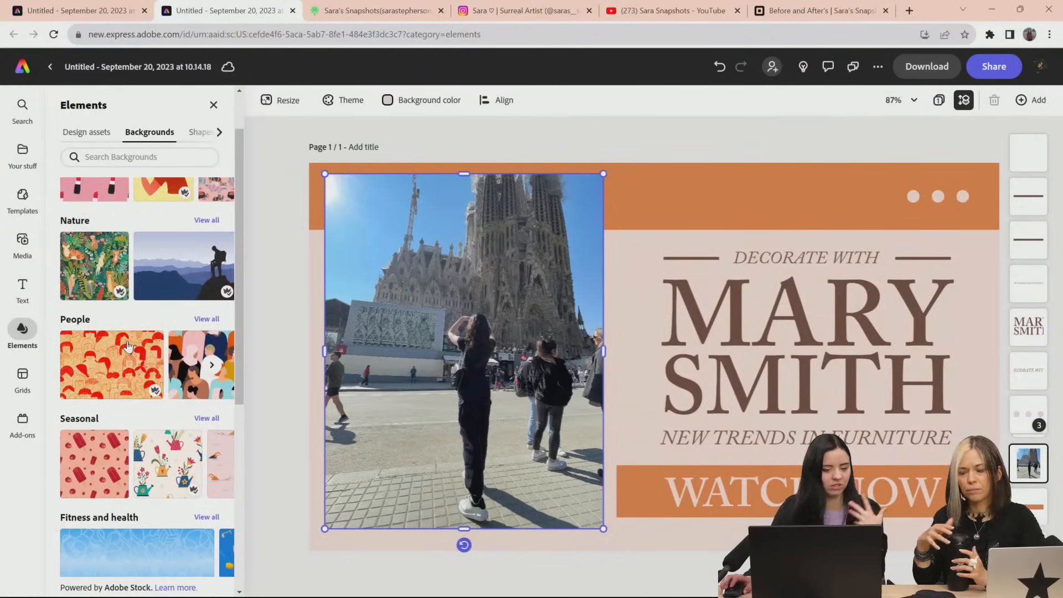
pyautogui.scroll(-2, 122, 340)
pyautogui.scroll(2, 91, 318)
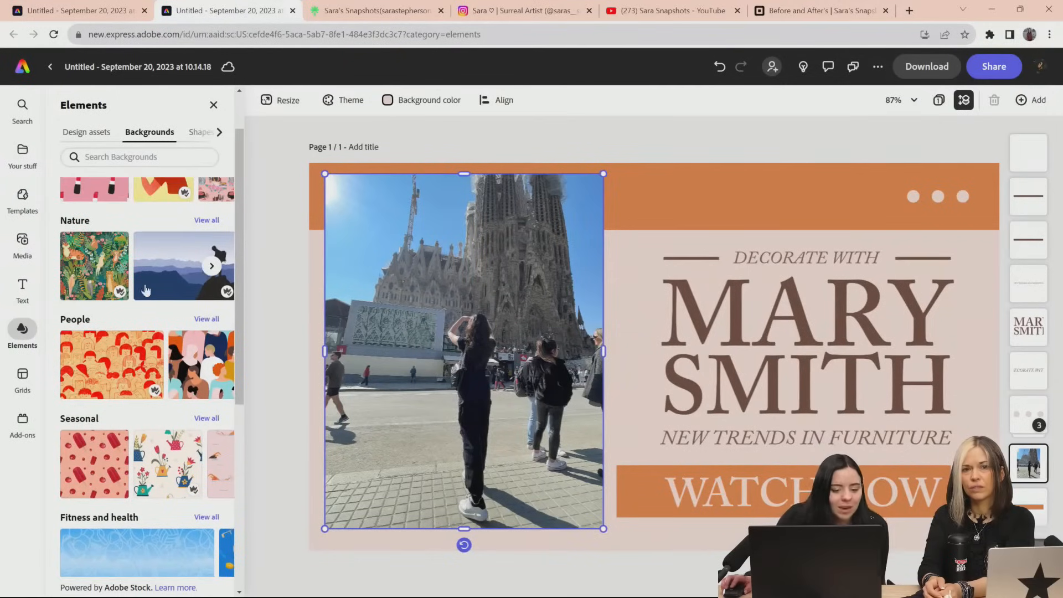
pyautogui.click(217, 269)
pyautogui.click(219, 269)
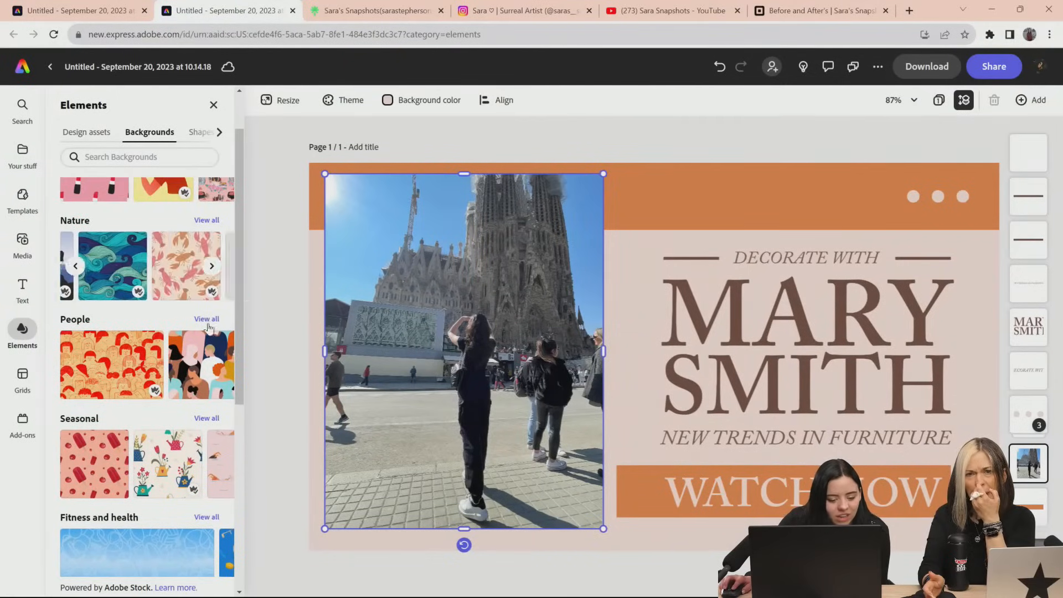
pyautogui.scroll(-4, 208, 369)
pyautogui.scroll(-2, 202, 368)
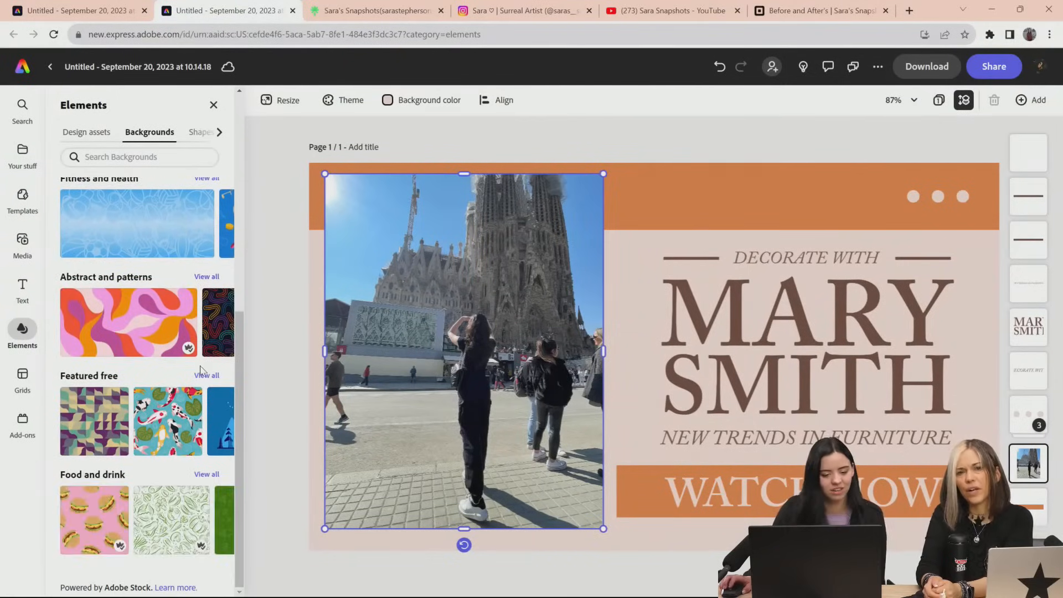
# Browse the shape and icon categories, including rectangles, stars, nature and animals, for elements that suit the thumbnail
pyautogui.scroll(5, 202, 371)
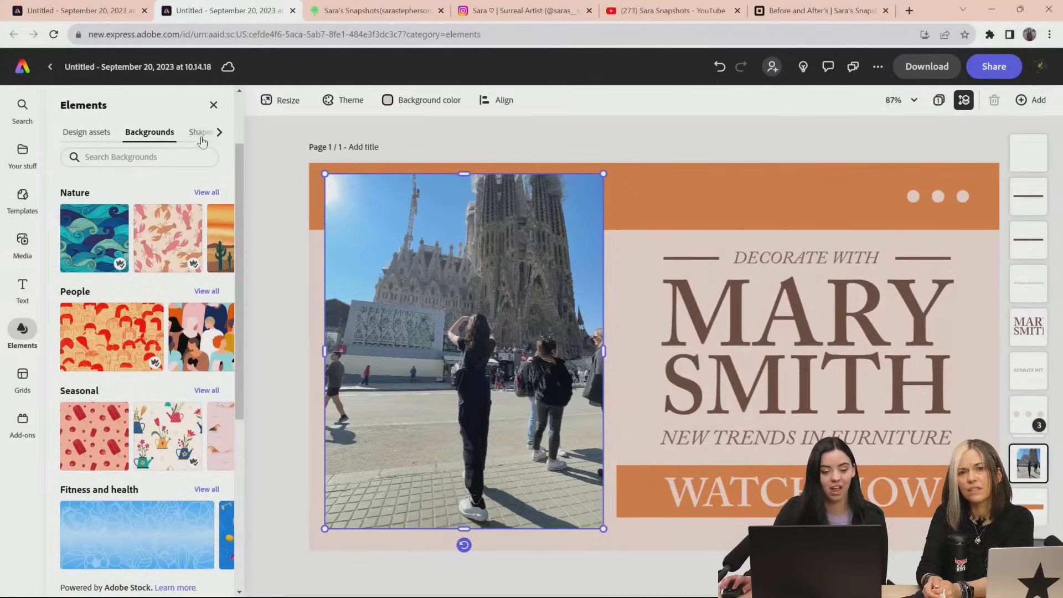
pyautogui.click(200, 134)
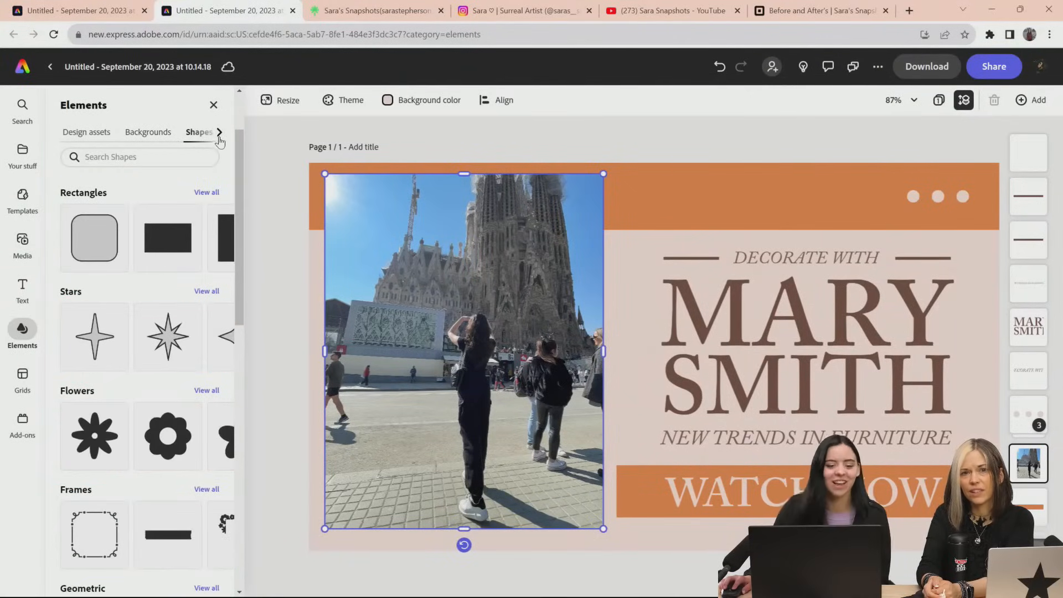
pyautogui.click(220, 134)
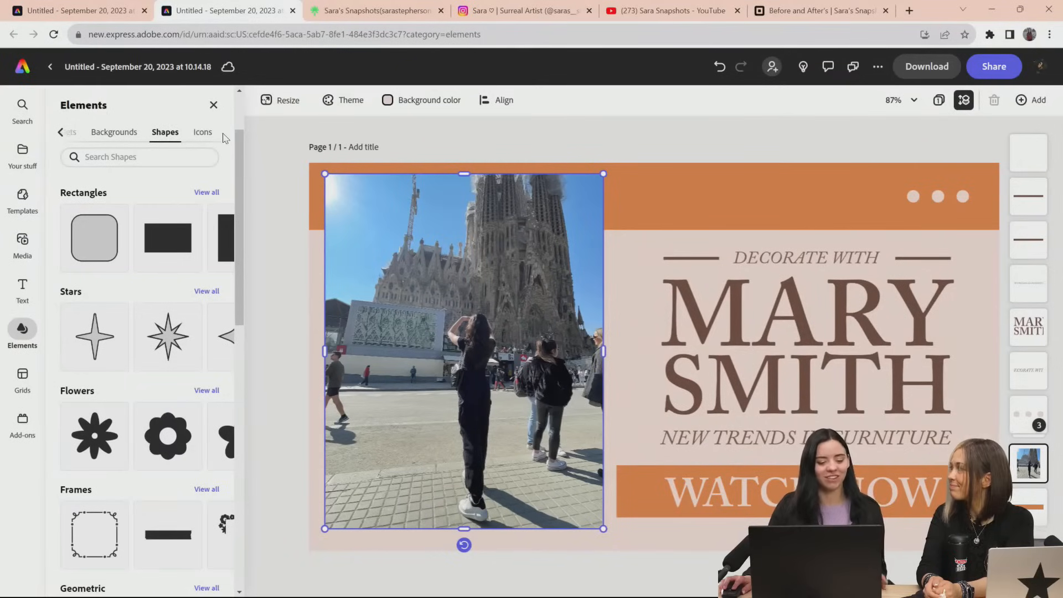
pyautogui.click(203, 133)
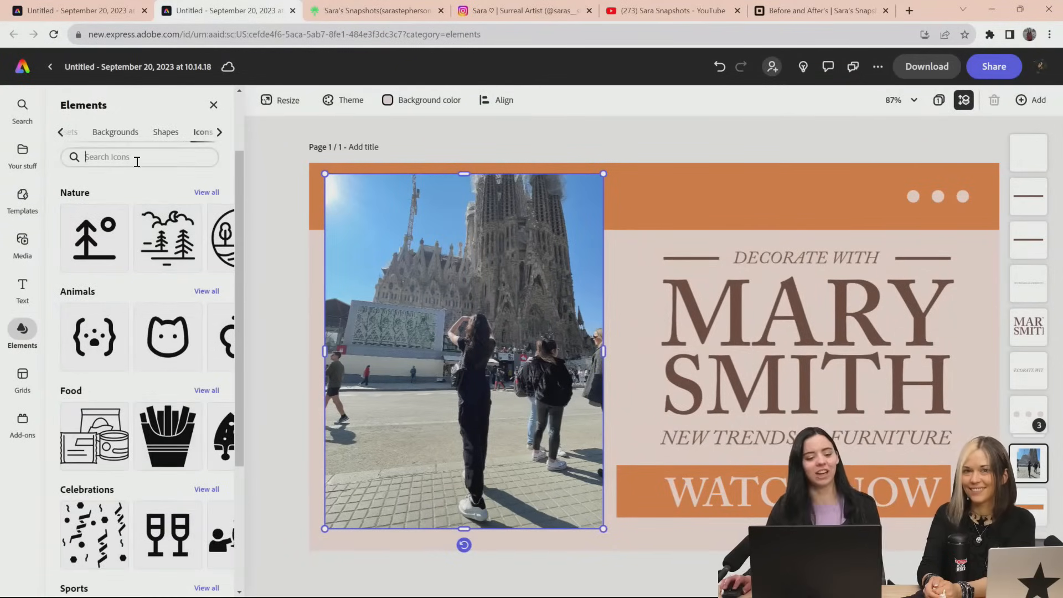
pyautogui.click(226, 169)
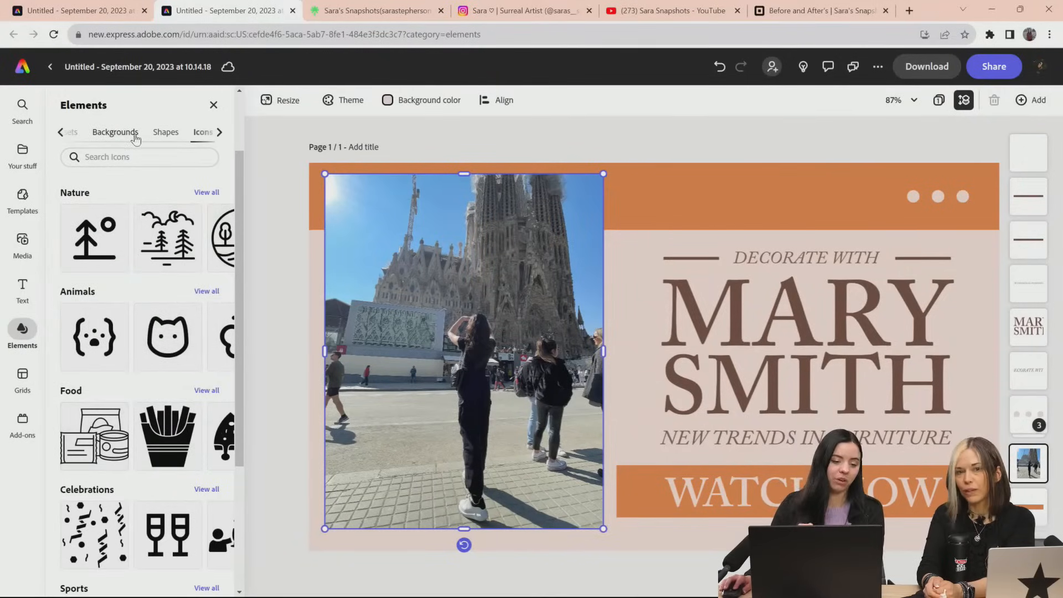
pyautogui.click(165, 132)
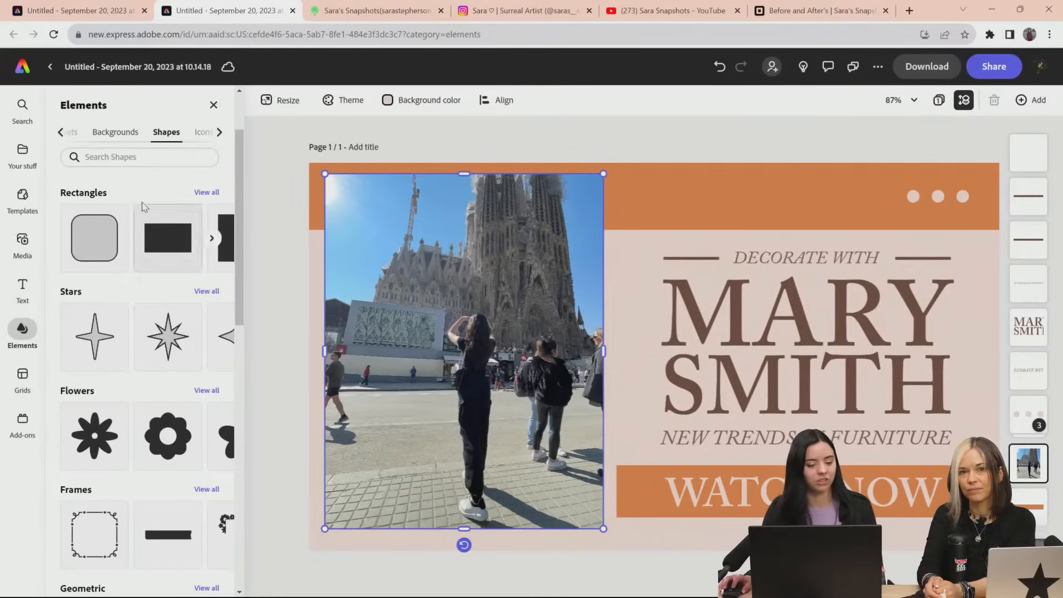
# Search the shapes and the design assets for "x" and look through the designs offered
pyautogui.click(138, 157)
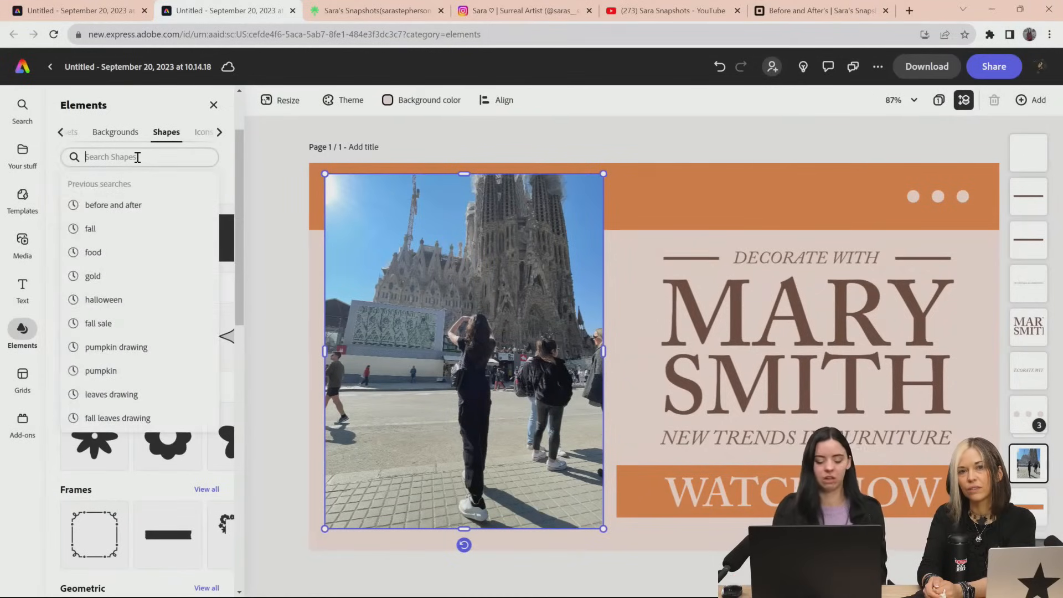
pyautogui.write('x')
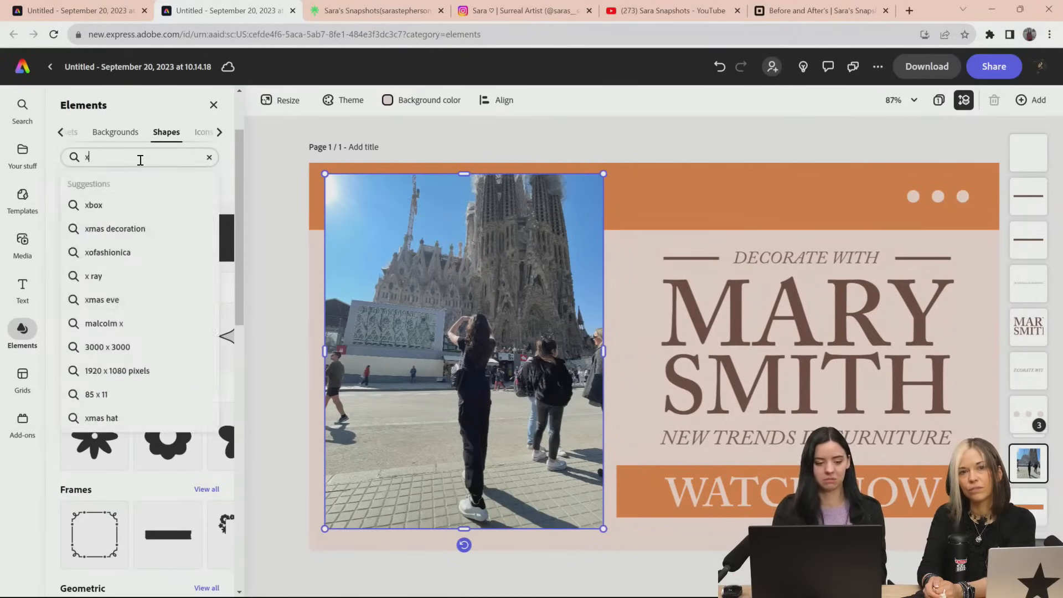
pyautogui.press('Return')
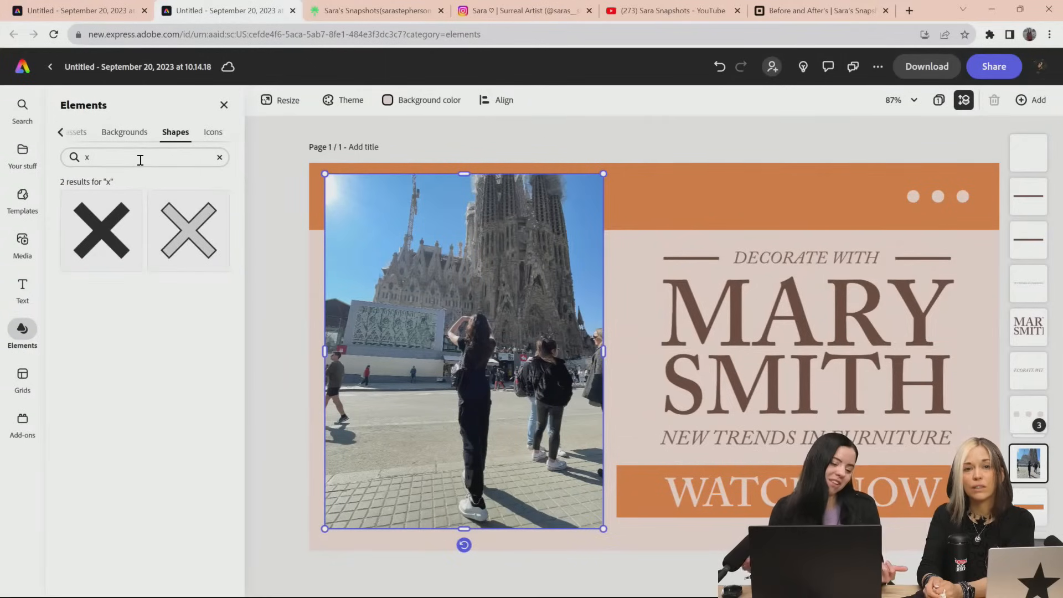
pyautogui.click(74, 133)
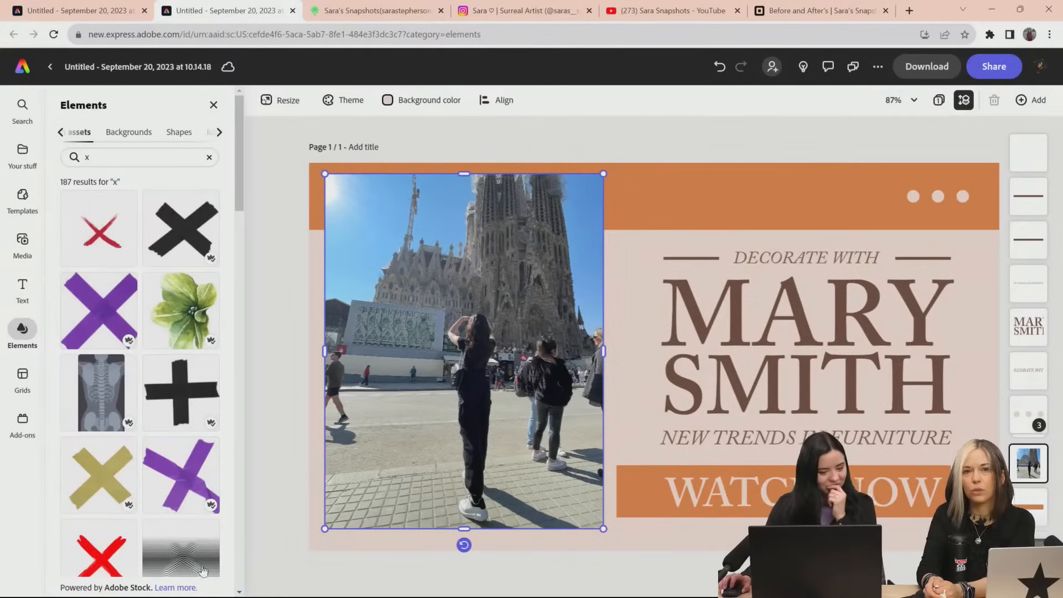
pyautogui.scroll(-5, 173, 389)
pyautogui.scroll(5, 174, 389)
# Place the thin red brush-stroke X over the bystanders right of the woman in the before photo and enlarge it slightly
pyautogui.moveTo(108, 259); pyautogui.dragTo(653, 361)
pyautogui.moveTo(654, 361); pyautogui.dragTo(548, 360)
pyautogui.hotkey('ctrl', 't')
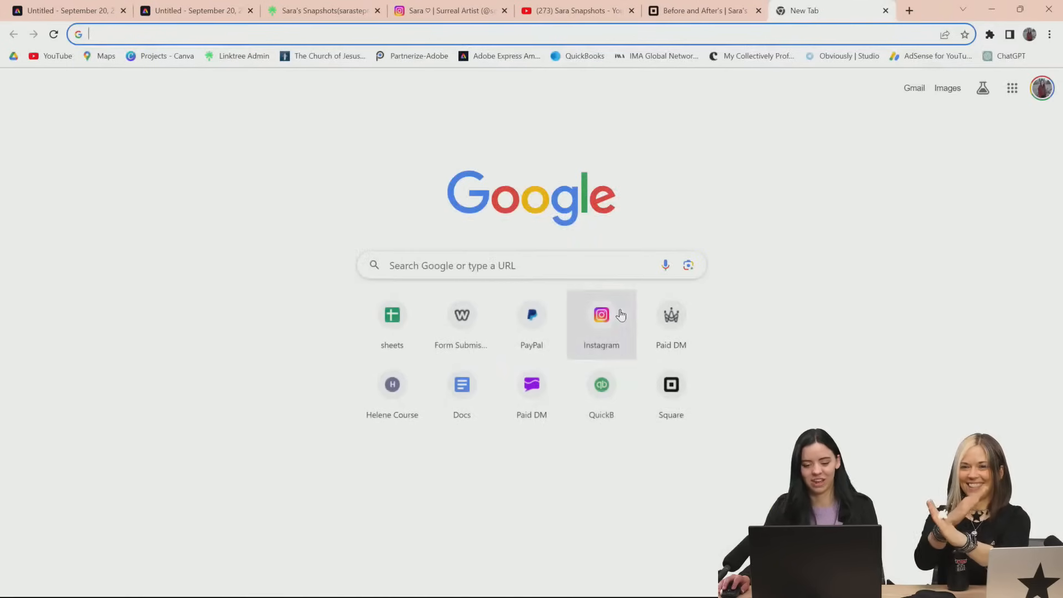
pyautogui.click(885, 11)
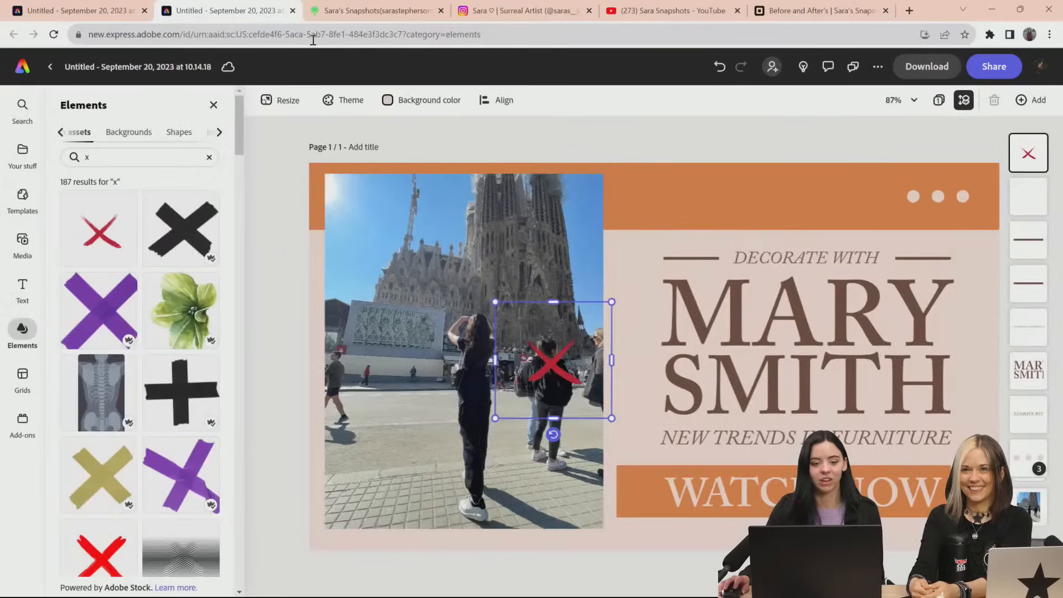
pyautogui.moveTo(495, 419); pyautogui.dragTo(475, 438)
pyautogui.moveTo(544, 381); pyautogui.dragTo(536, 367)
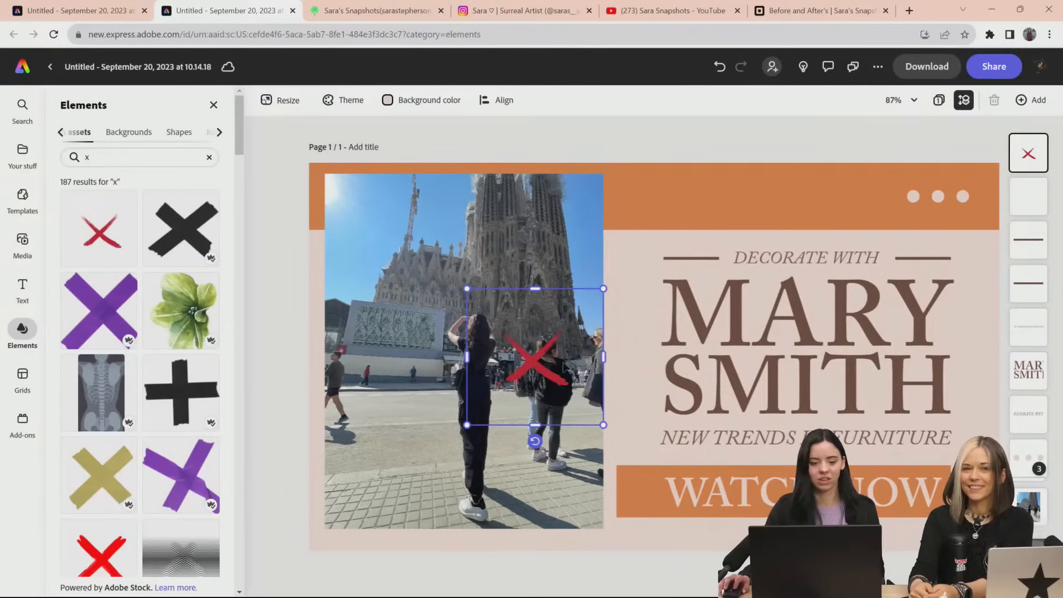
# Duplicate the red X over the photo's other bystanders, using smaller copies left of the woman and at the photo's right edge
pyautogui.hotkey('ctrl', 'v')
pyautogui.moveTo(524, 357); pyautogui.dragTo(413, 376)
pyautogui.moveTo(485, 306); pyautogui.dragTo(449, 342)
pyautogui.moveTo(401, 391); pyautogui.dragTo(411, 371)
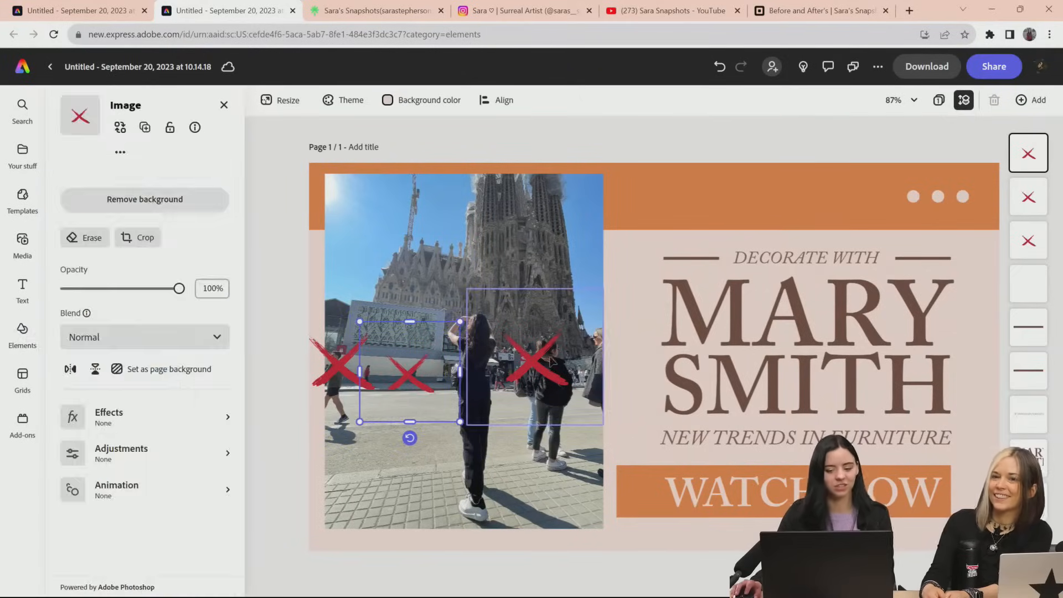
pyautogui.moveTo(541, 365)
pyautogui.mouseDown()
pyautogui.moveTo(569, 357)
pyautogui.moveTo(544, 370)
pyautogui.mouseUp()
pyautogui.moveTo(415, 376); pyautogui.dragTo(592, 355)
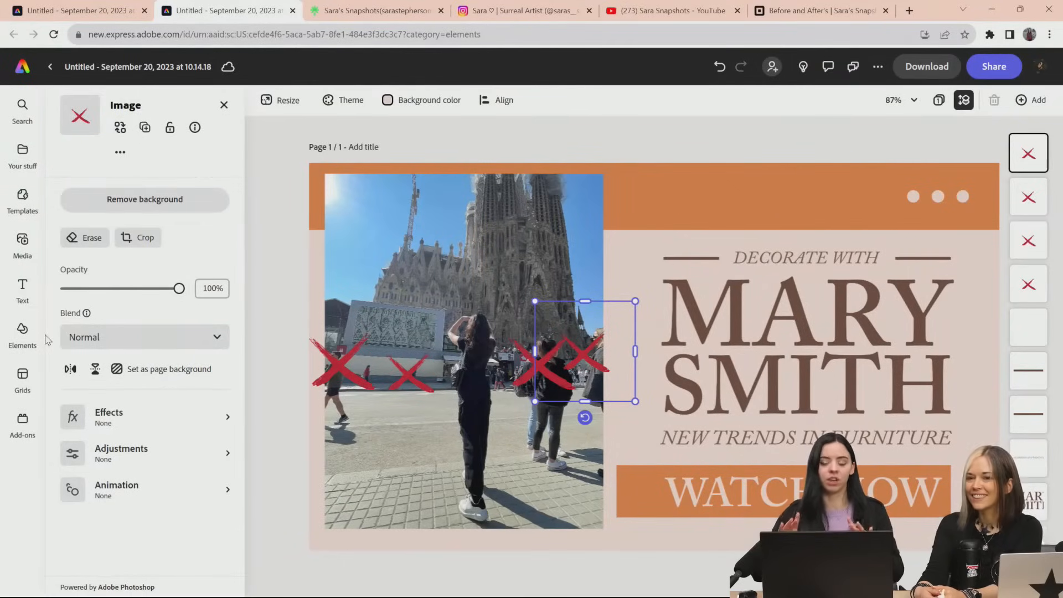
pyautogui.click(927, 67)
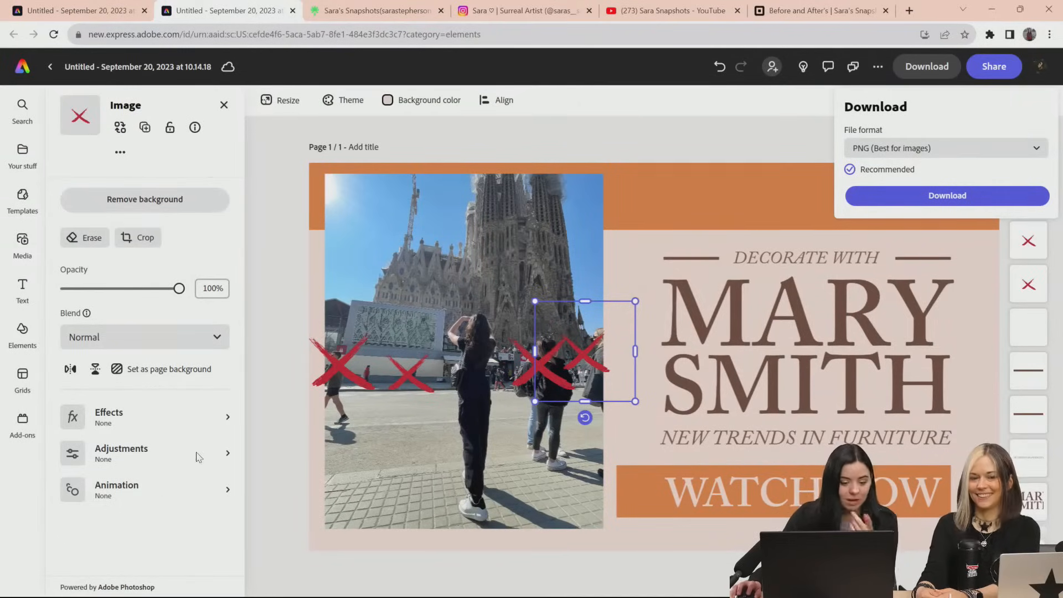
pyautogui.click(177, 525)
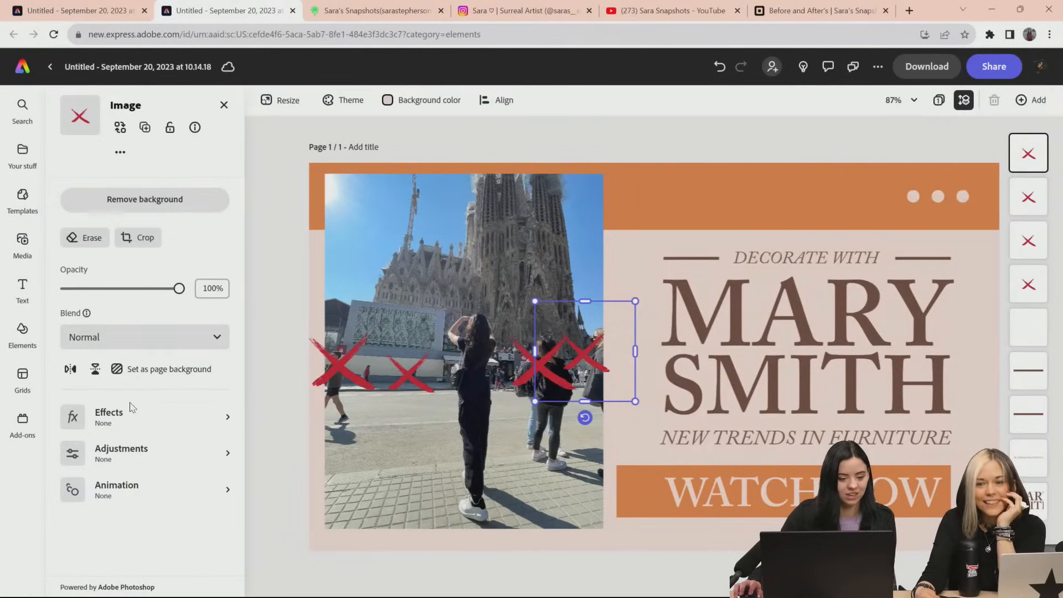
# Try a blue duotone effect on the small X at the photo's right edge, check its custom colors, and undo it
pyautogui.click(123, 422)
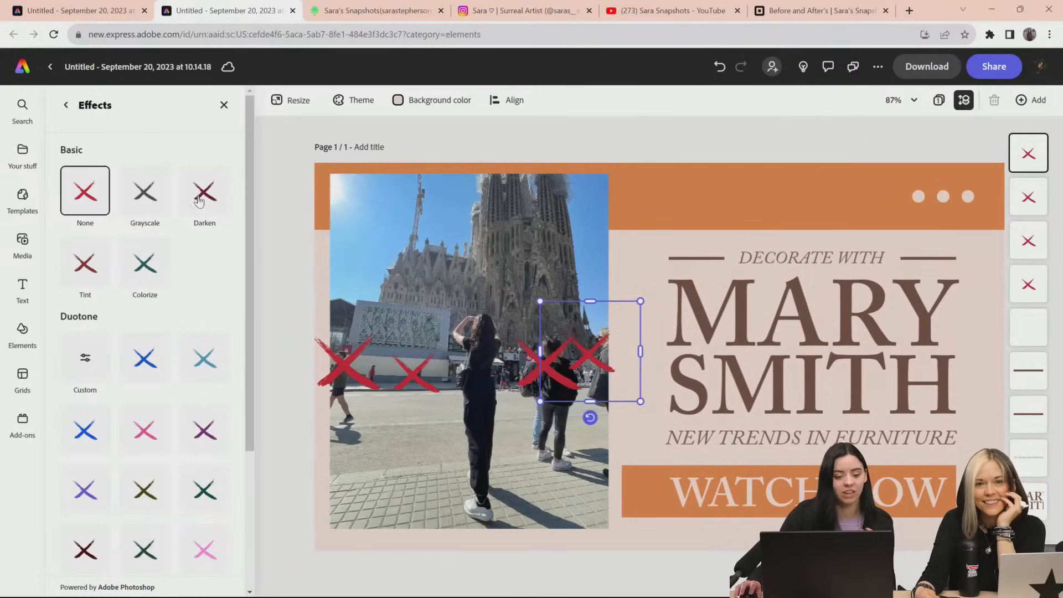
pyautogui.scroll(-3, 158, 404)
pyautogui.click(145, 172)
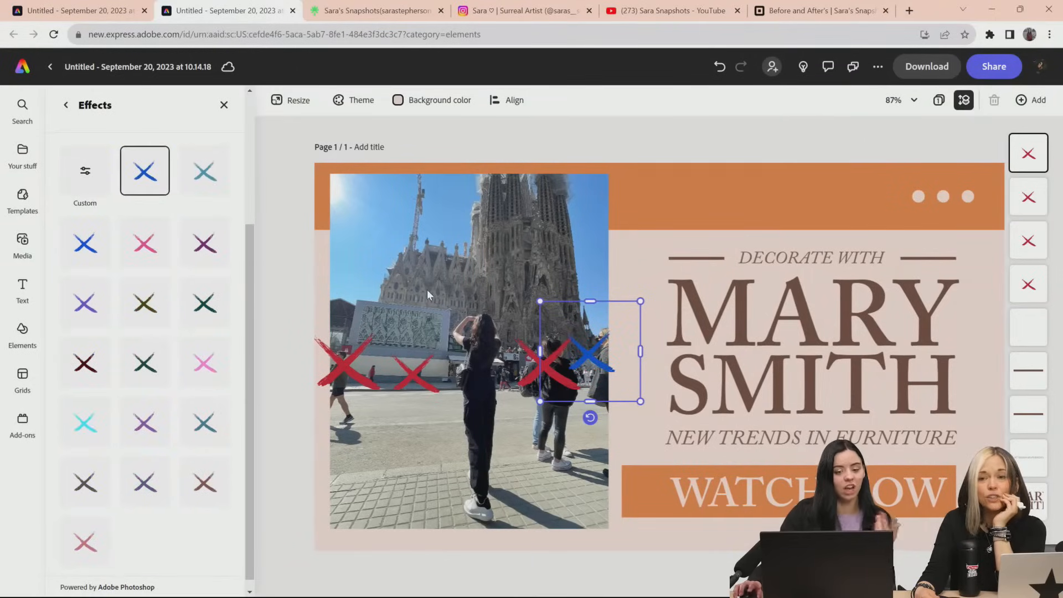
pyautogui.click(85, 172)
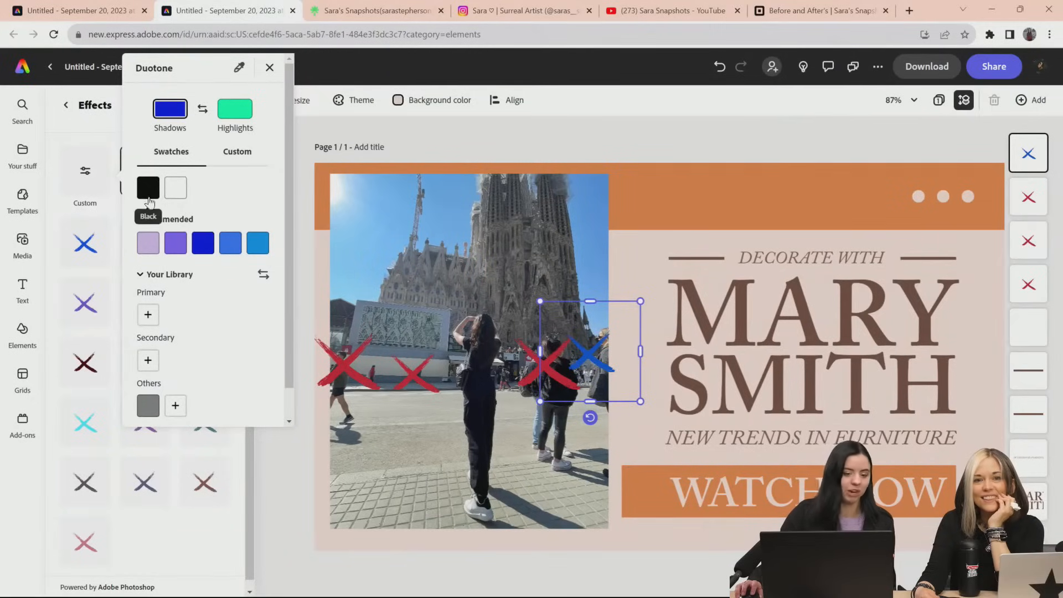
pyautogui.scroll(-2, 235, 315)
pyautogui.scroll(-1, 235, 317)
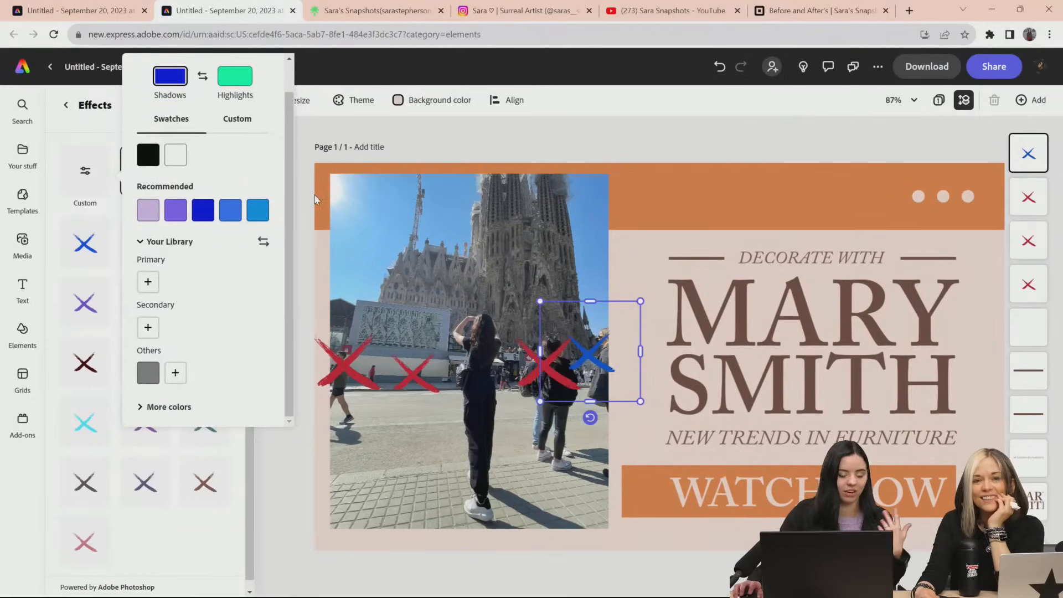
pyautogui.click(464, 230)
pyautogui.hotkey('ctrl', 'z')
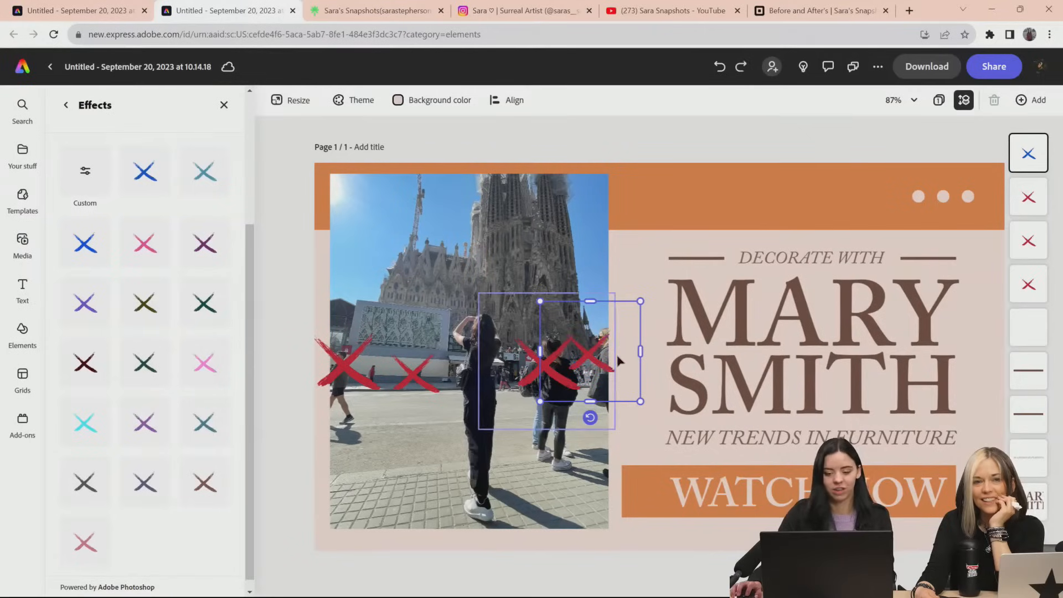
pyautogui.scroll(3, 188, 322)
pyautogui.scroll(2, 189, 323)
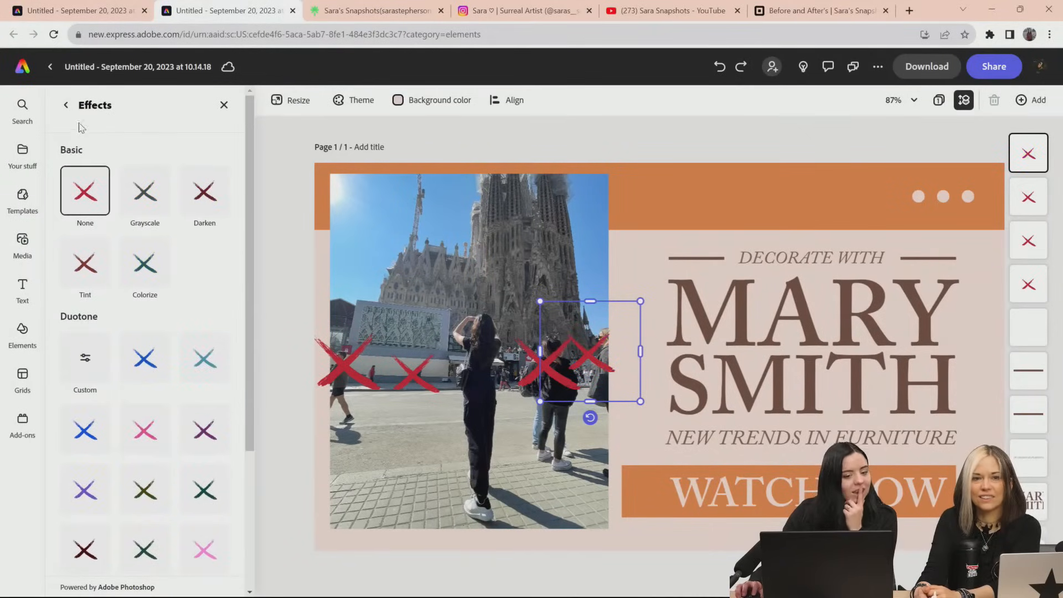
pyautogui.click(65, 105)
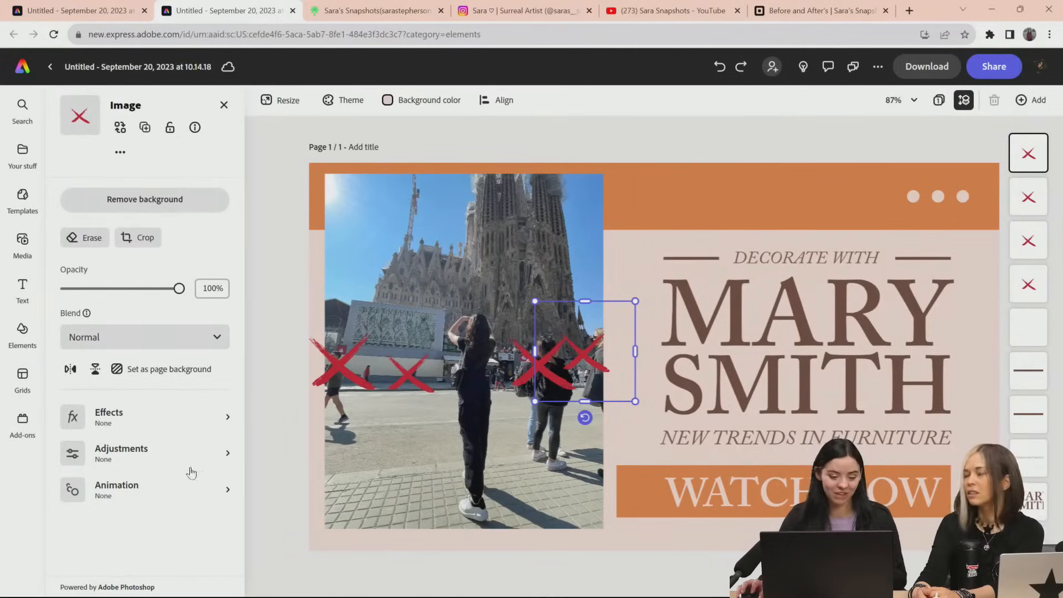
# Adjust the small X at the photo's right edge to brightness 48 and shadows 68
pyautogui.click(145, 461)
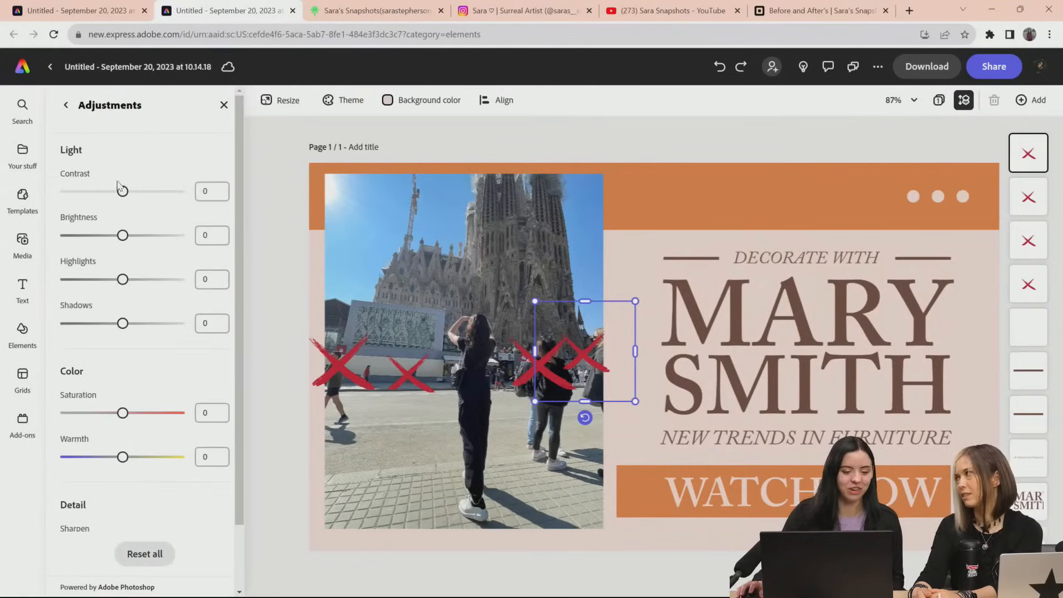
pyautogui.moveTo(123, 235); pyautogui.dragTo(151, 236)
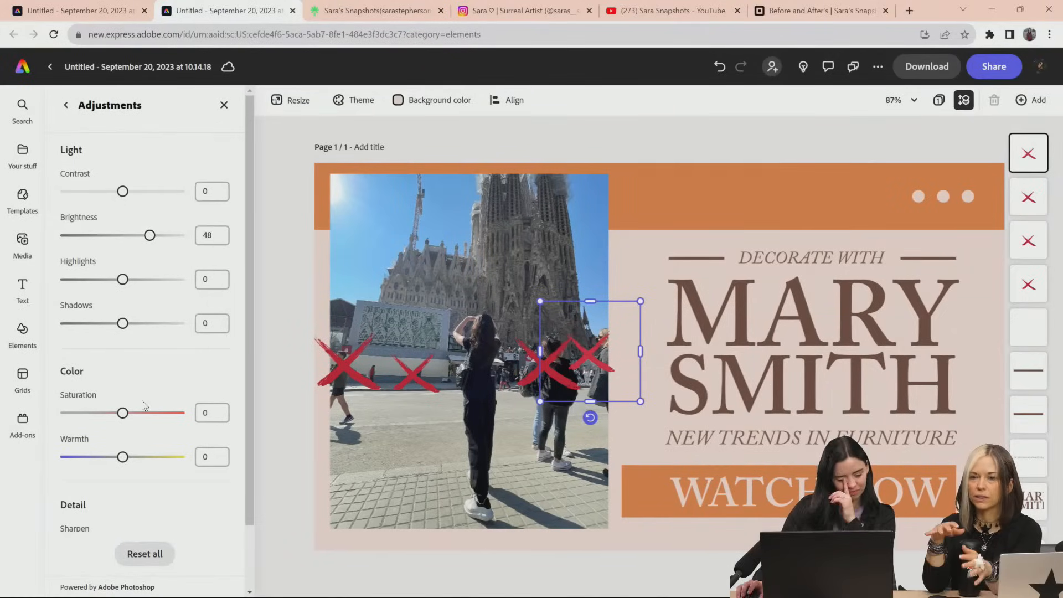
pyautogui.scroll(-2, 144, 399)
pyautogui.moveTo(123, 250); pyautogui.dragTo(160, 250)
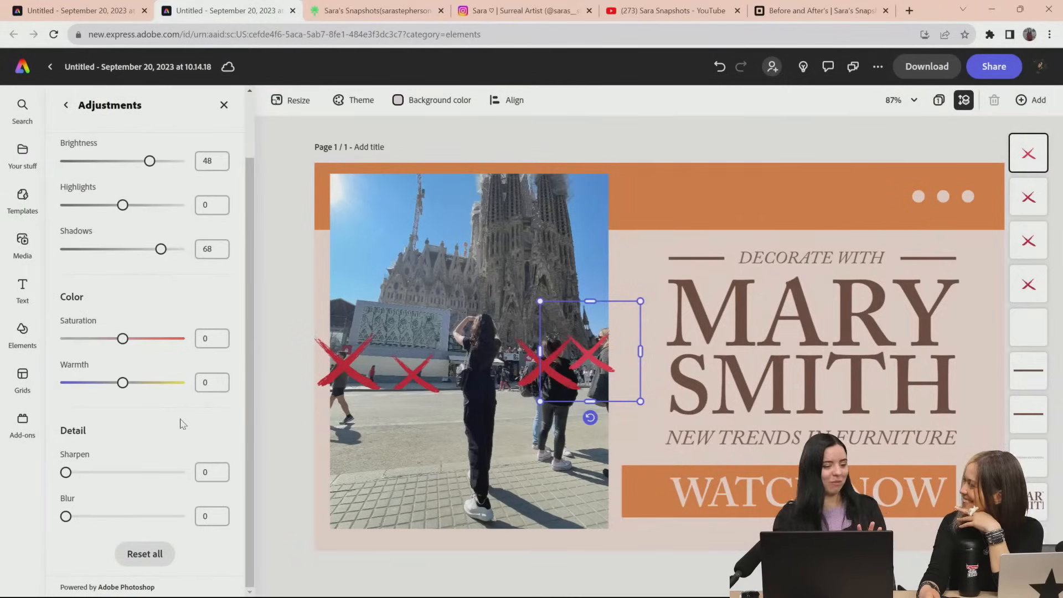
pyautogui.click(65, 106)
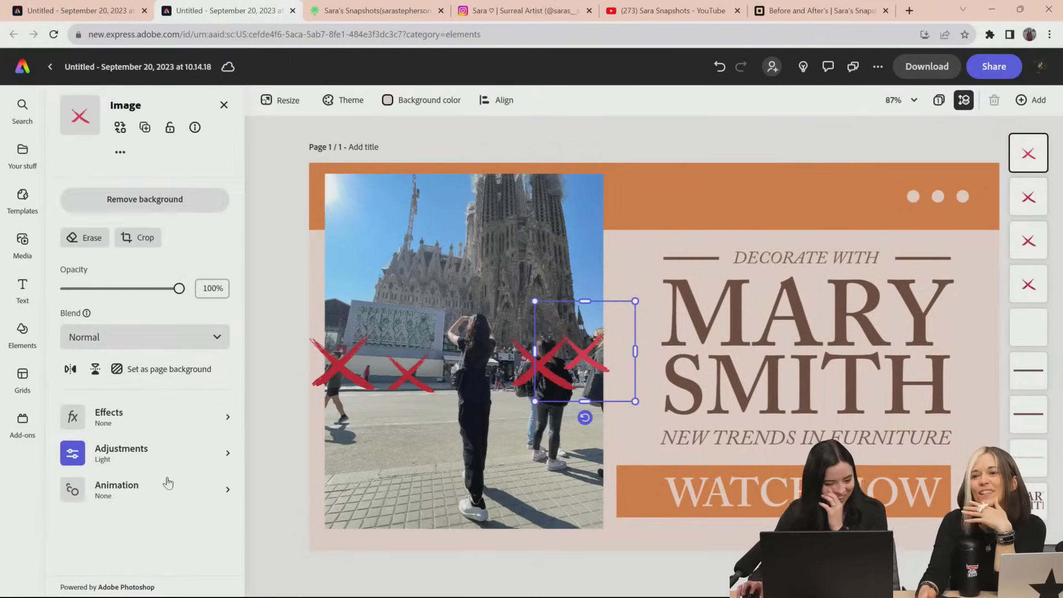
# Add the Bungee in entrance animation to the small X at the photo's right edge and preview it
pyautogui.click(116, 487)
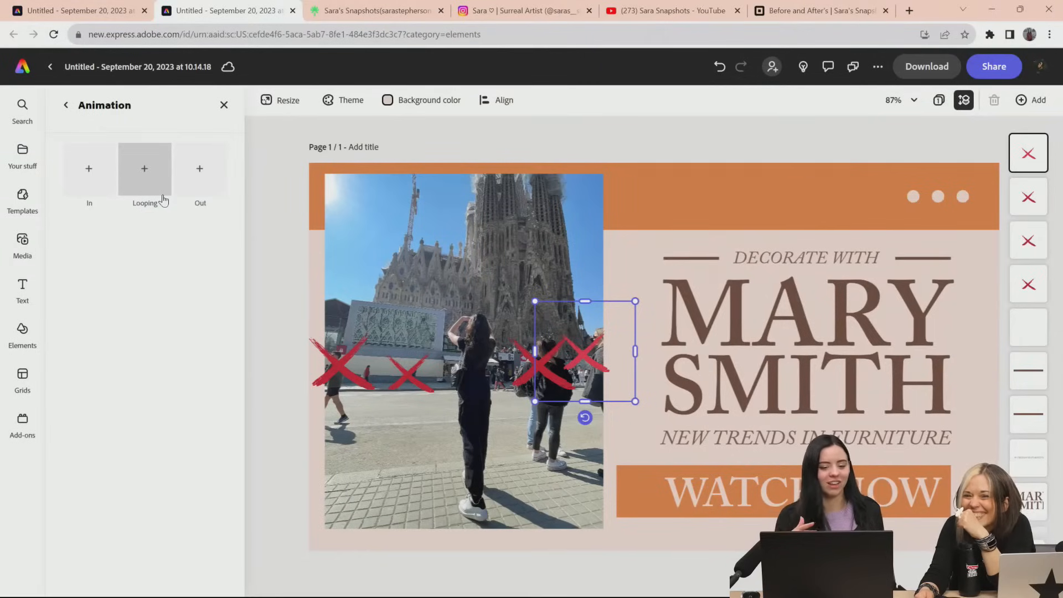
pyautogui.click(106, 176)
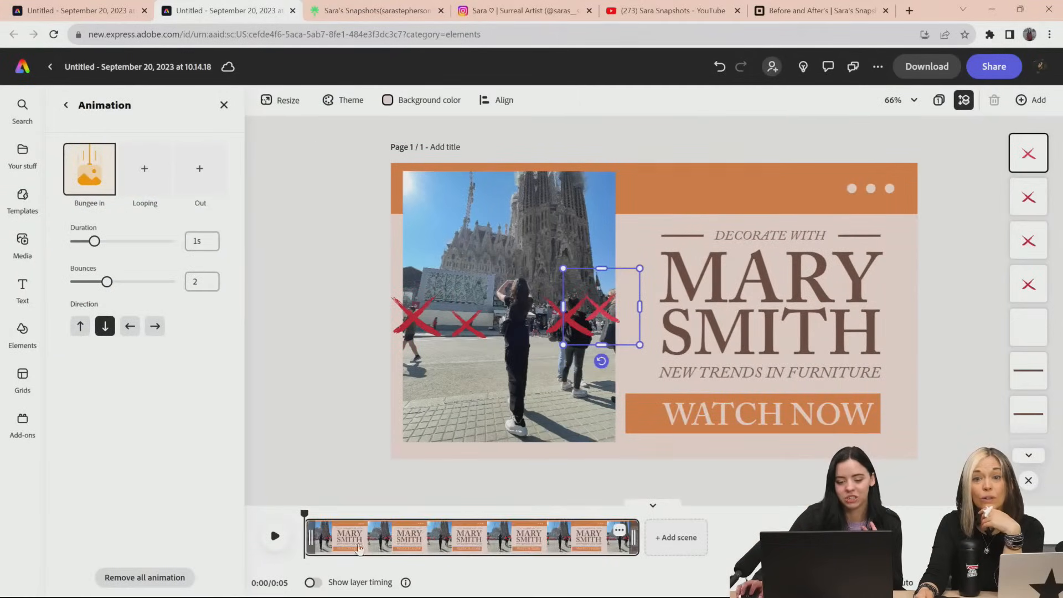
pyautogui.click(281, 542)
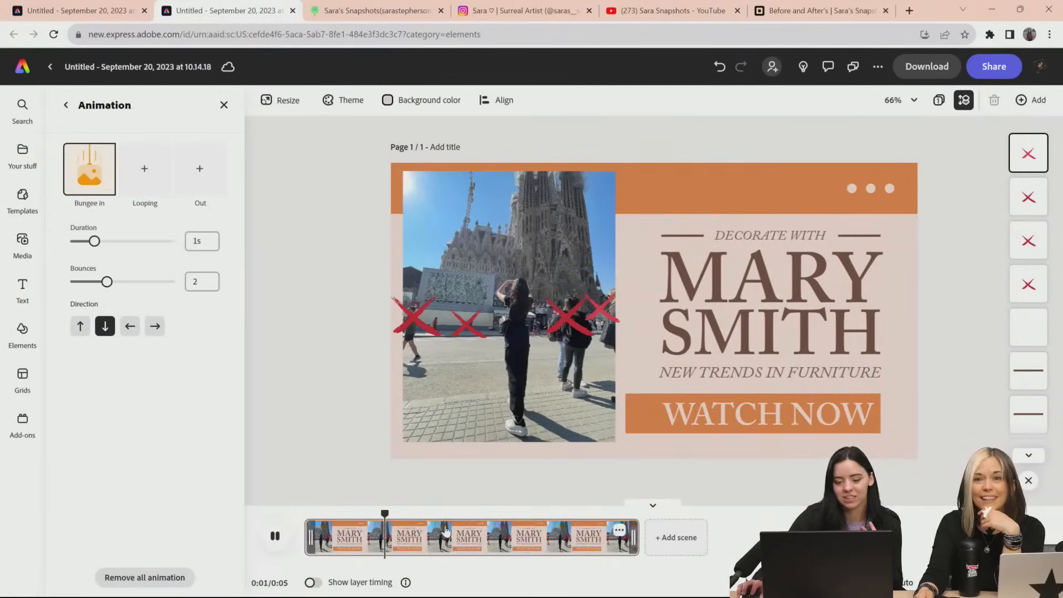
pyautogui.click(345, 521)
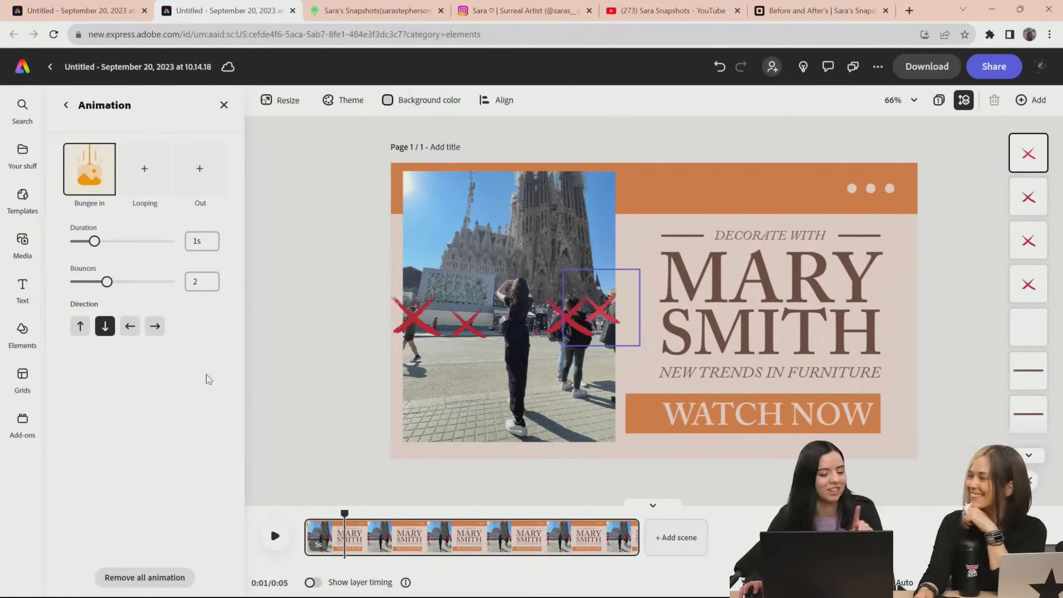
# Leave the thumbnail and open the recent Update Website Profiles project
pyautogui.click(51, 67)
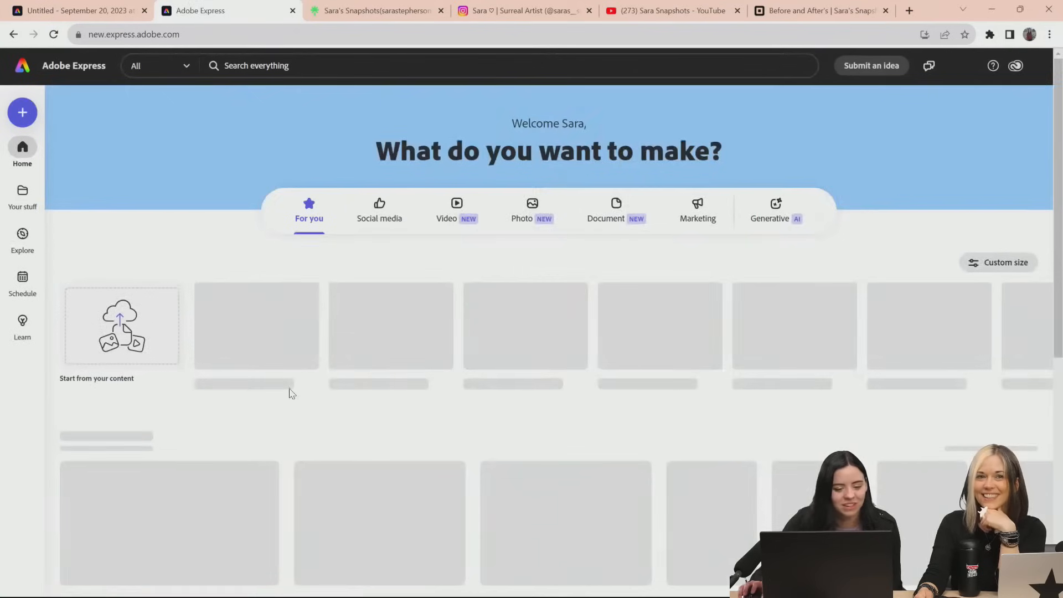
pyautogui.scroll(-2, 481, 478)
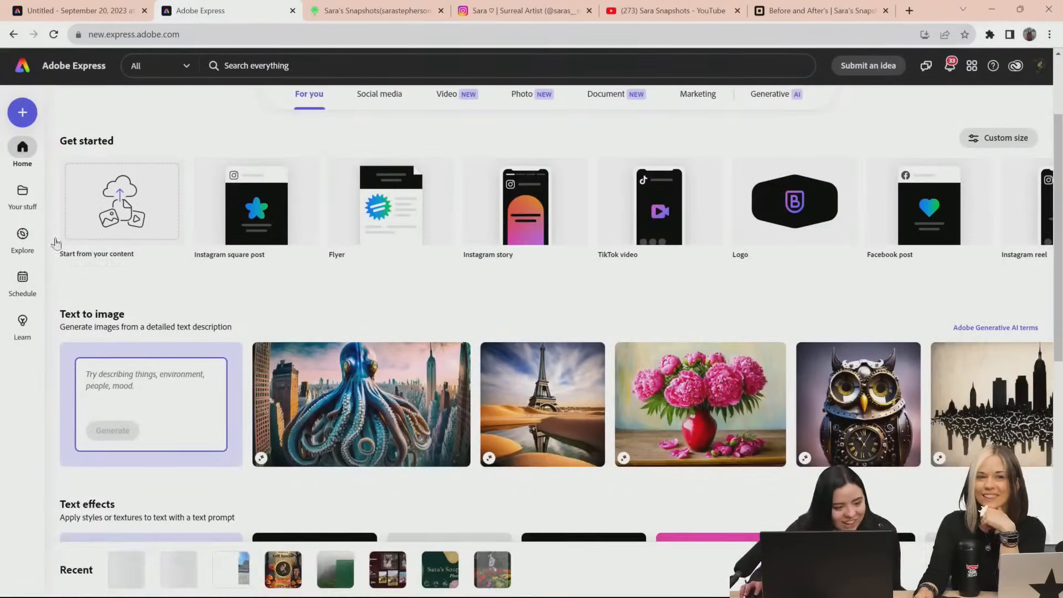
pyautogui.click(331, 576)
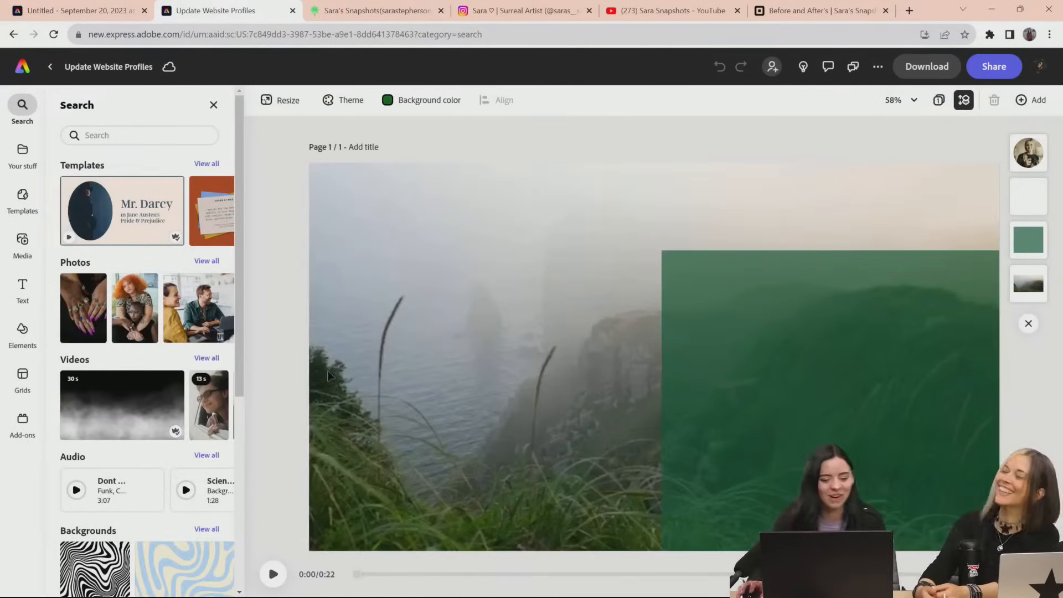
# Preview the project's animated slideshow, replaying the Photo Edit Request scene from about 0:04 and stopping at 0:07
pyautogui.click(272, 576)
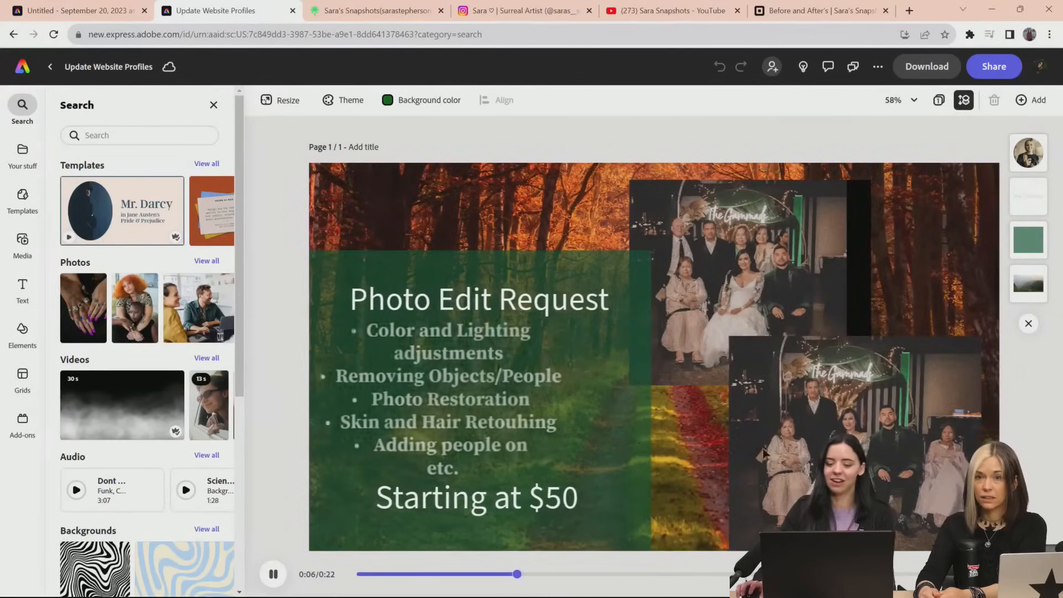
pyautogui.click(275, 576)
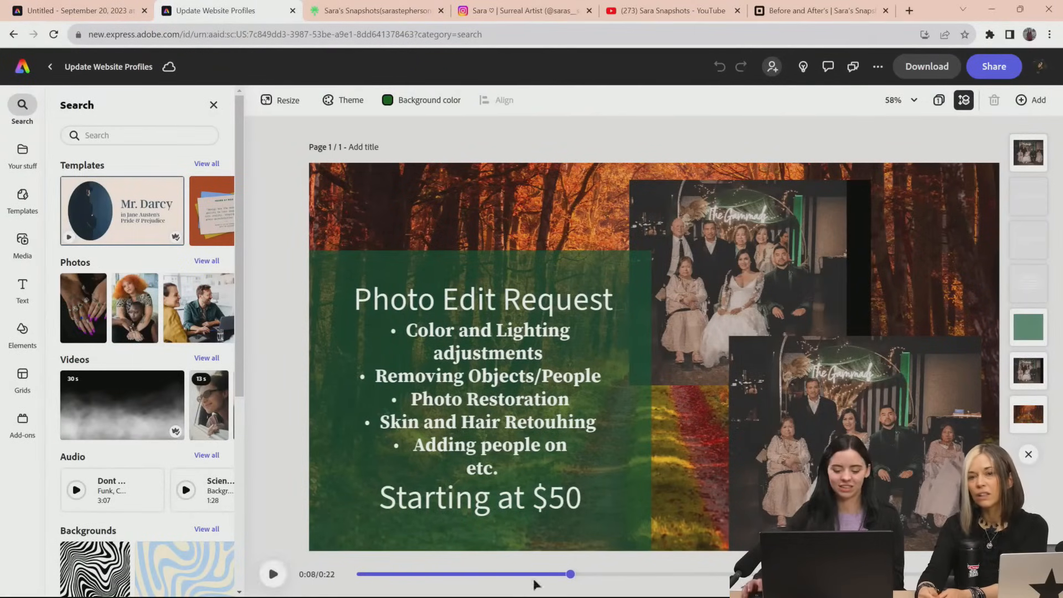
pyautogui.moveTo(570, 574); pyautogui.dragTo(470, 588)
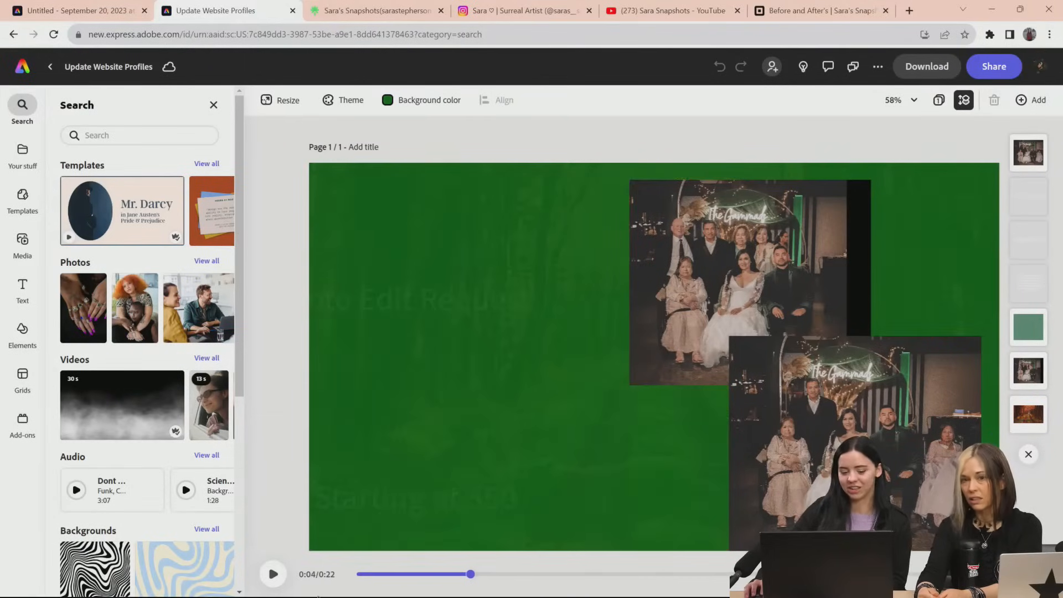
pyautogui.click(273, 574)
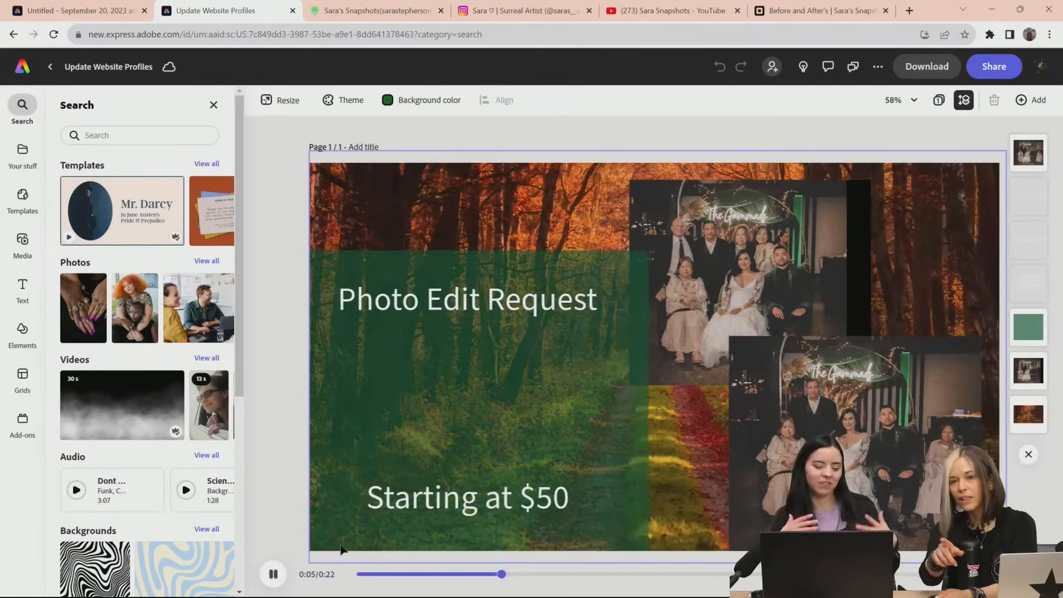
pyautogui.click(443, 399)
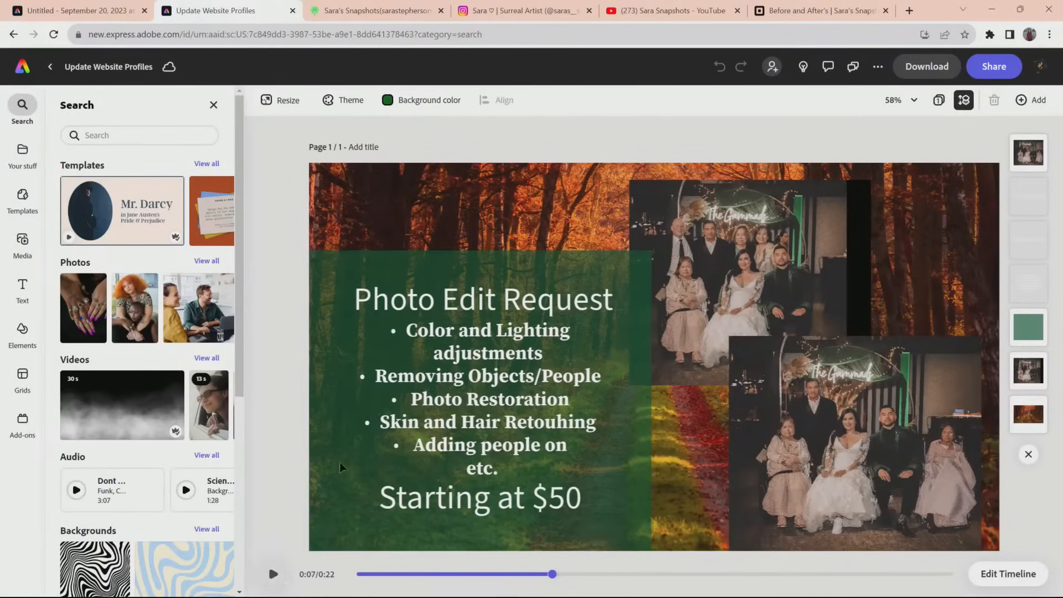
# Inspect the animation settings of the "Photo Edit Request" title text
pyautogui.click(517, 320)
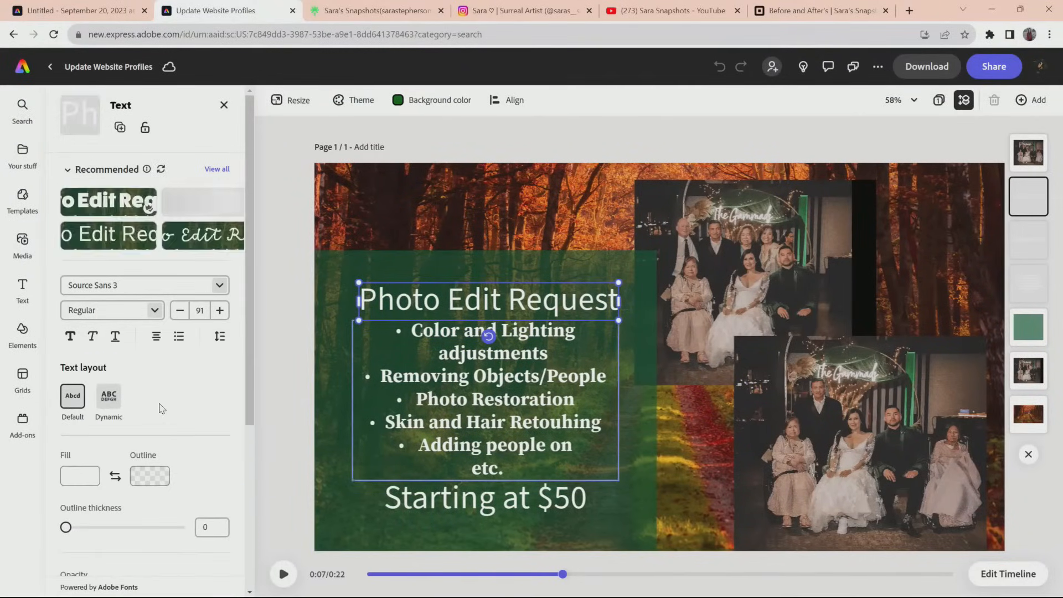
pyautogui.scroll(-5, 185, 415)
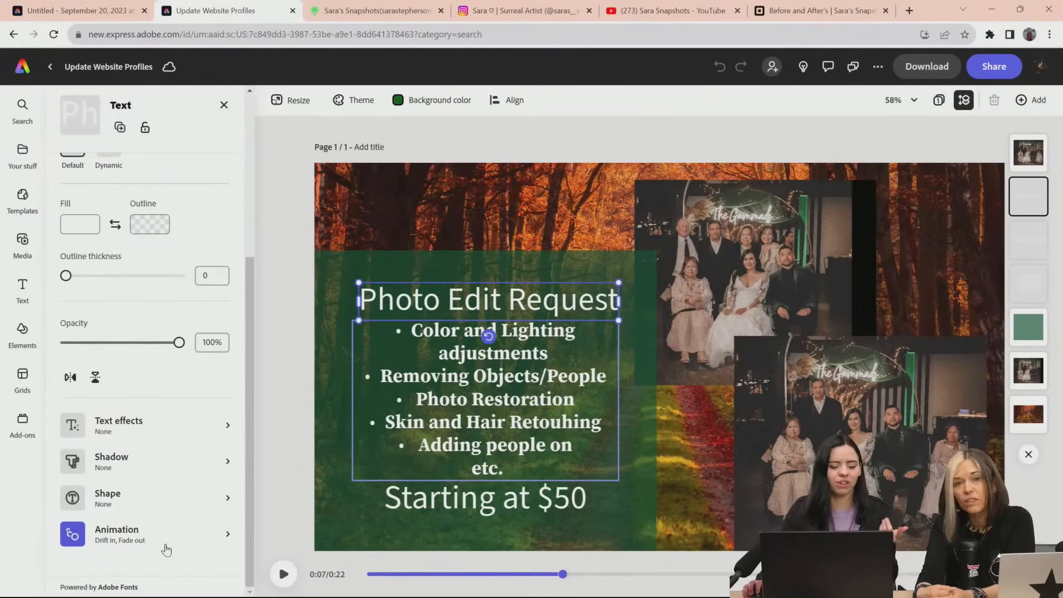
pyautogui.click(107, 536)
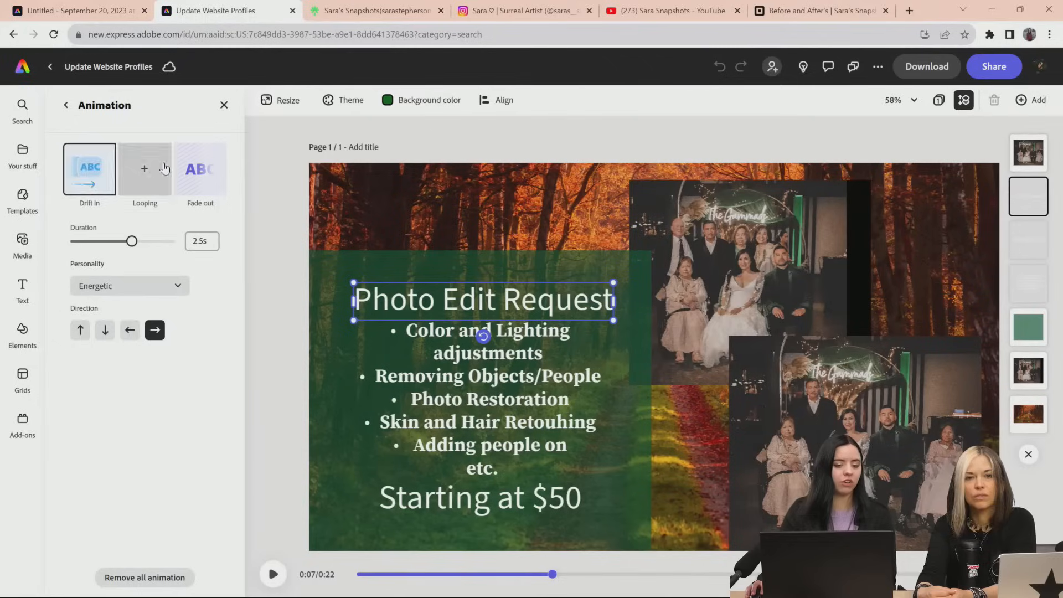
pyautogui.moveTo(89, 182)
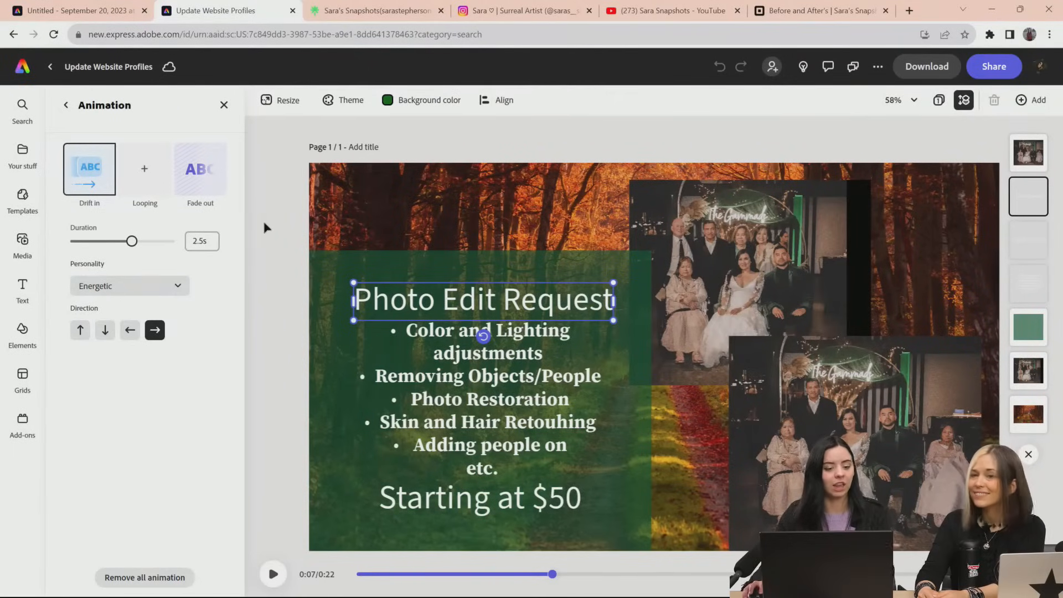
pyautogui.click(67, 106)
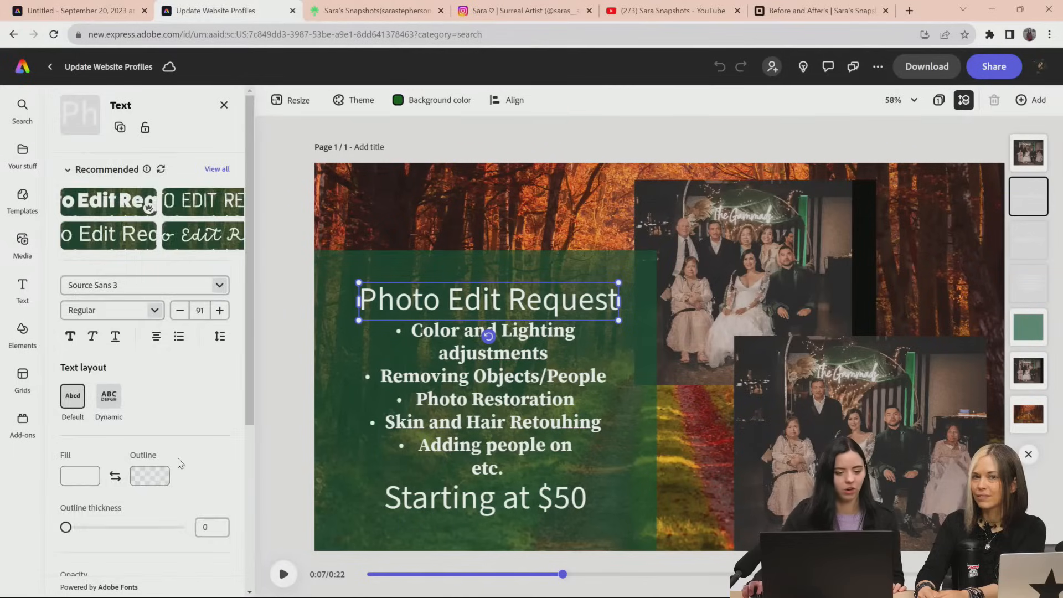
# Try the recommended fonts Synthemesc, Copse and Etna on the "Photo Edit Request" title, and set it to Prater Block Pro
pyautogui.click(485, 304)
pyautogui.hotkey('ctrl', 'a')
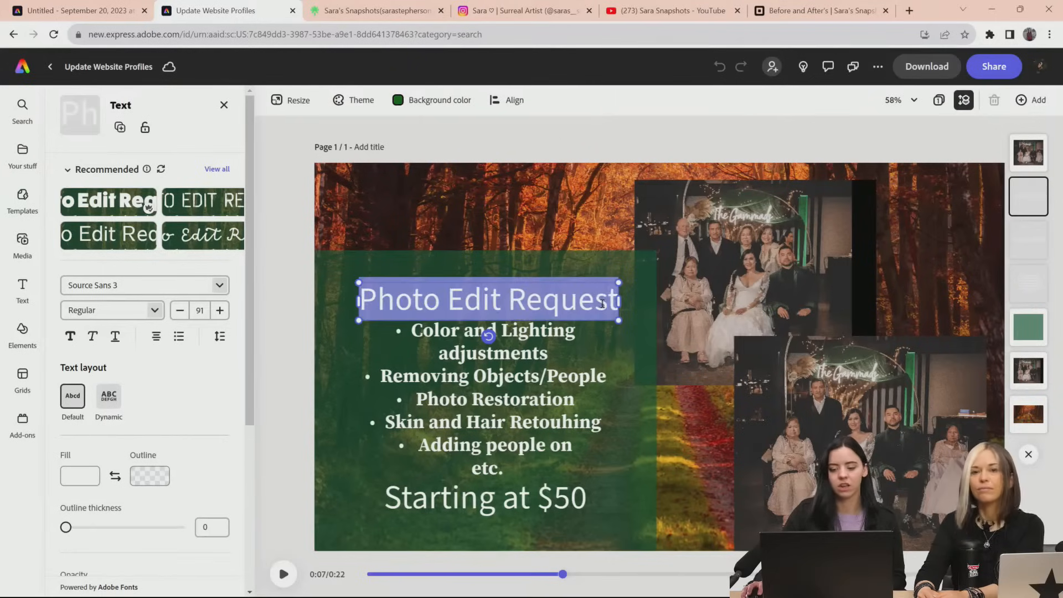
pyautogui.click(222, 218)
pyautogui.click(219, 219)
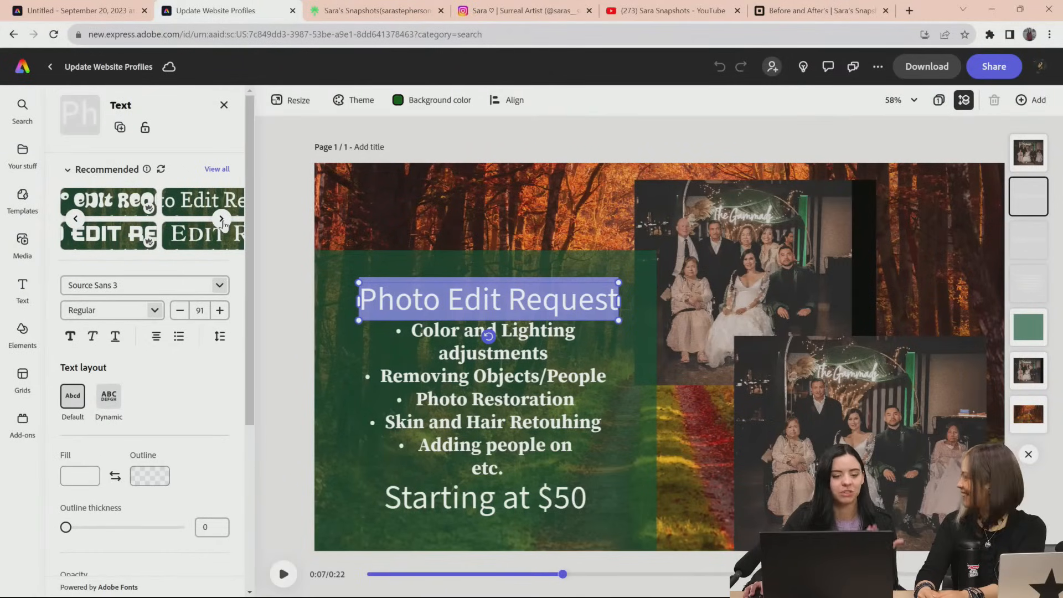
pyautogui.click(114, 213)
pyautogui.moveTo(234, 227)
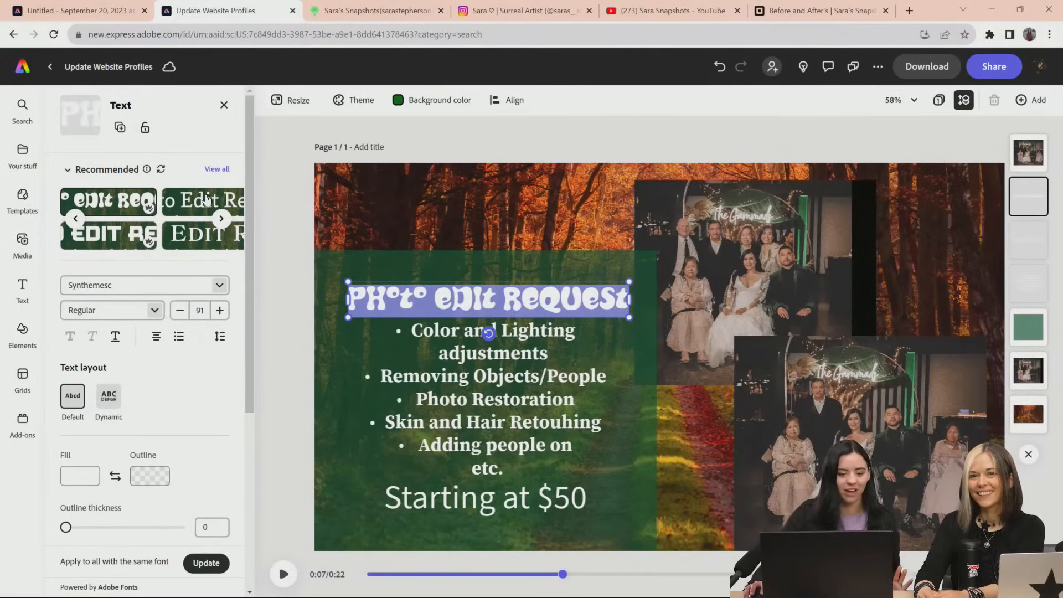
pyautogui.click(212, 207)
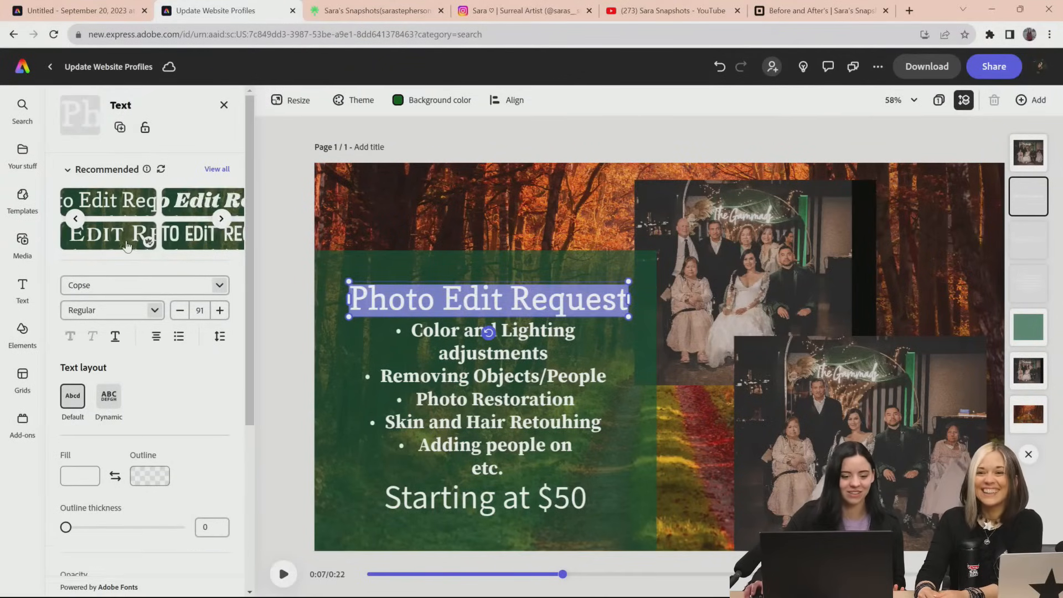
pyautogui.click(202, 200)
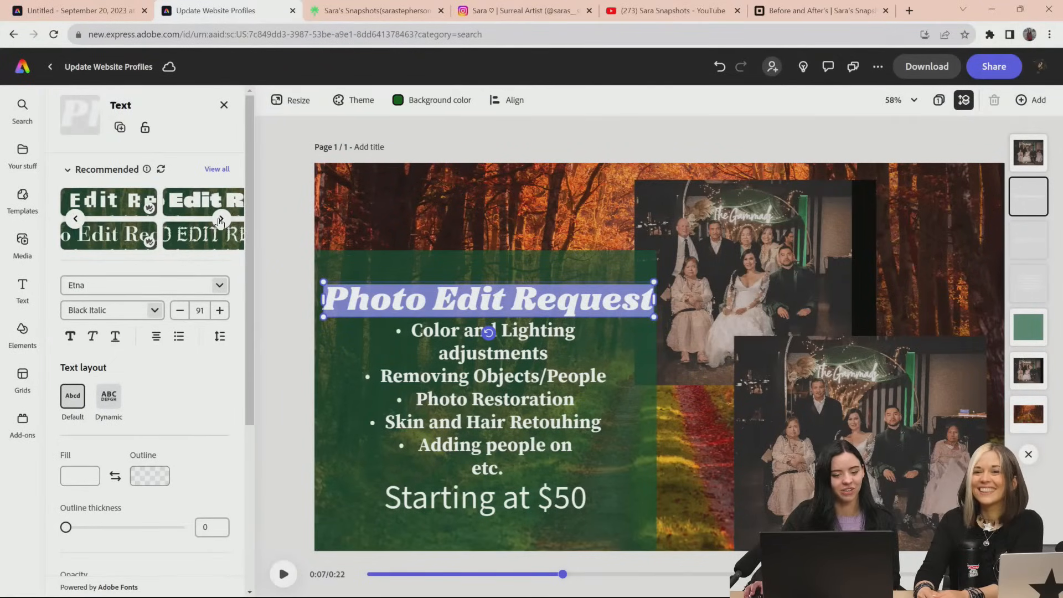
pyautogui.click(223, 219)
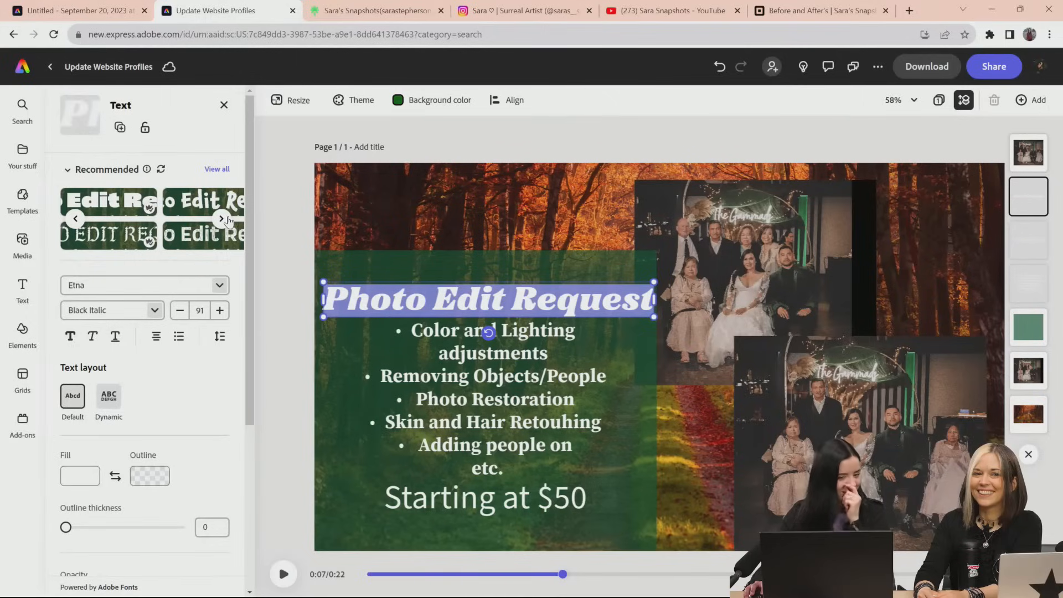
pyautogui.click(181, 242)
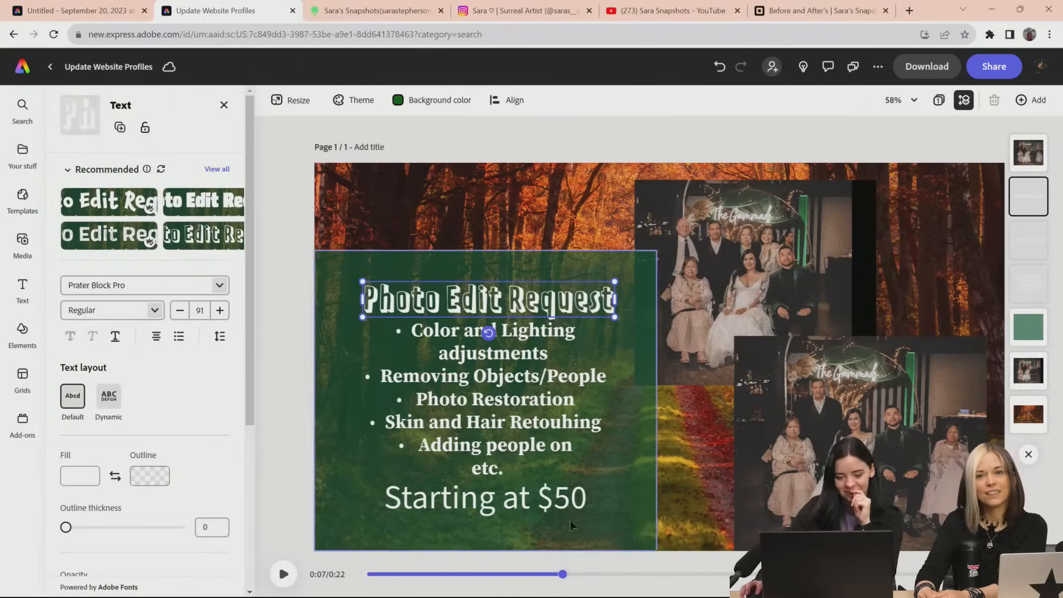
# Change the "Starting at $50" text to the recommended Synthemesc font
pyautogui.click(487, 486)
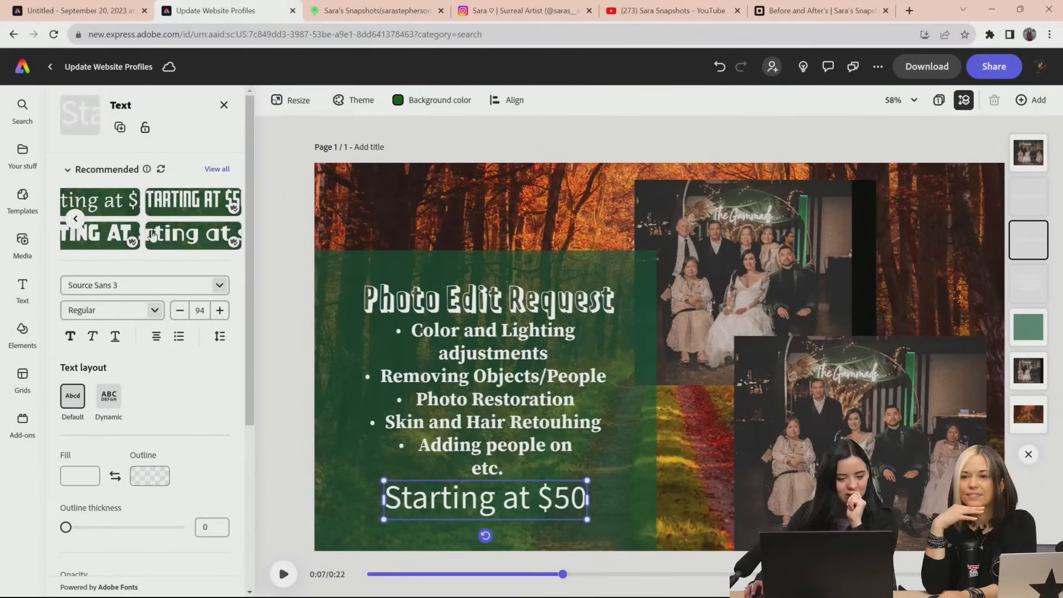
pyautogui.click(217, 170)
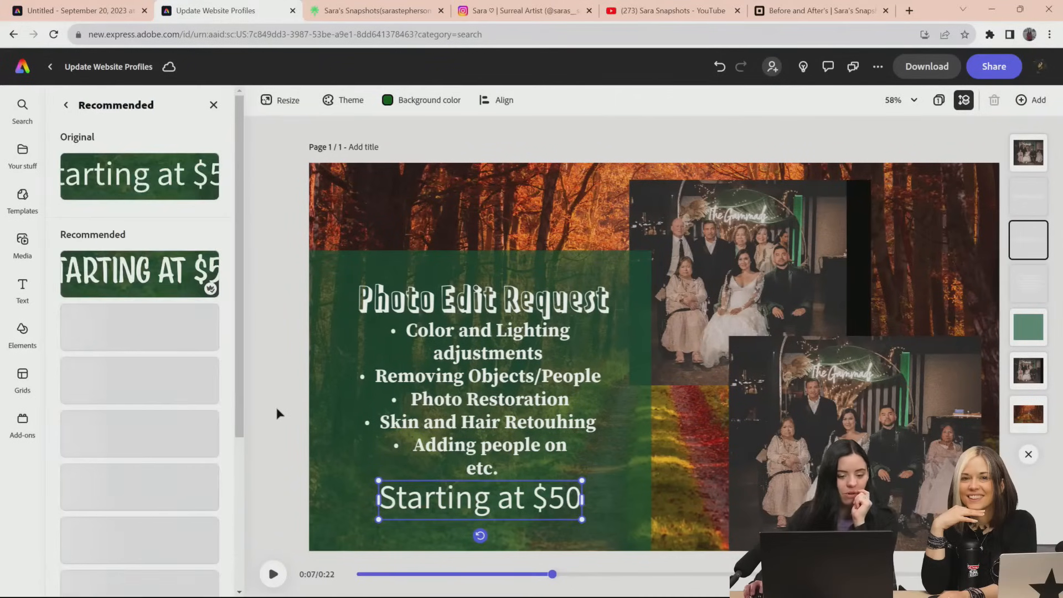
pyautogui.scroll(-5, 210, 422)
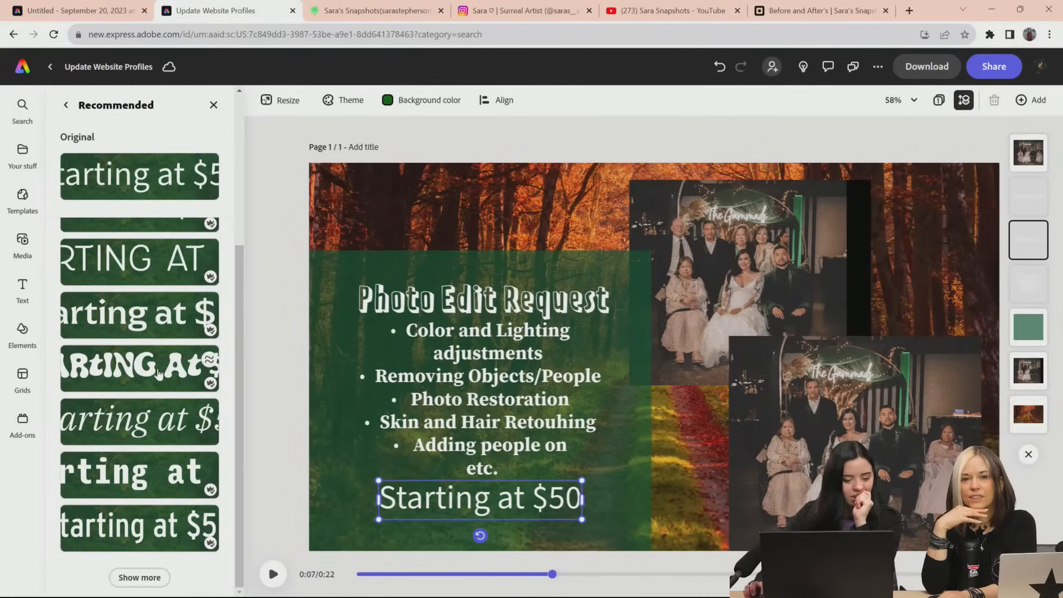
pyautogui.click(210, 361)
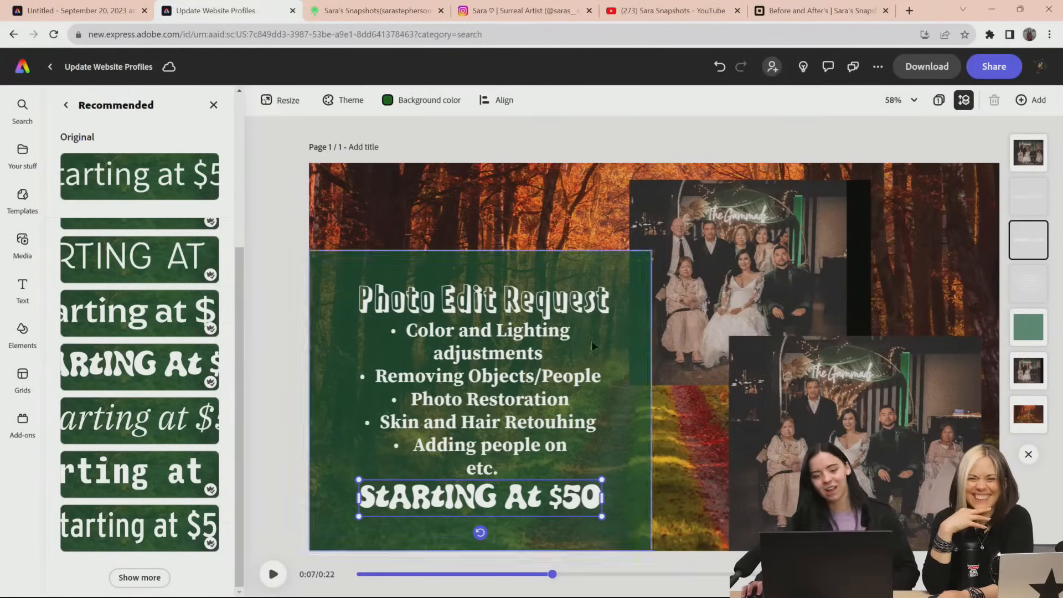
# Apply the Halo shadow to the "Starting at $50" text
pyautogui.click(65, 104)
pyautogui.scroll(-4, 163, 433)
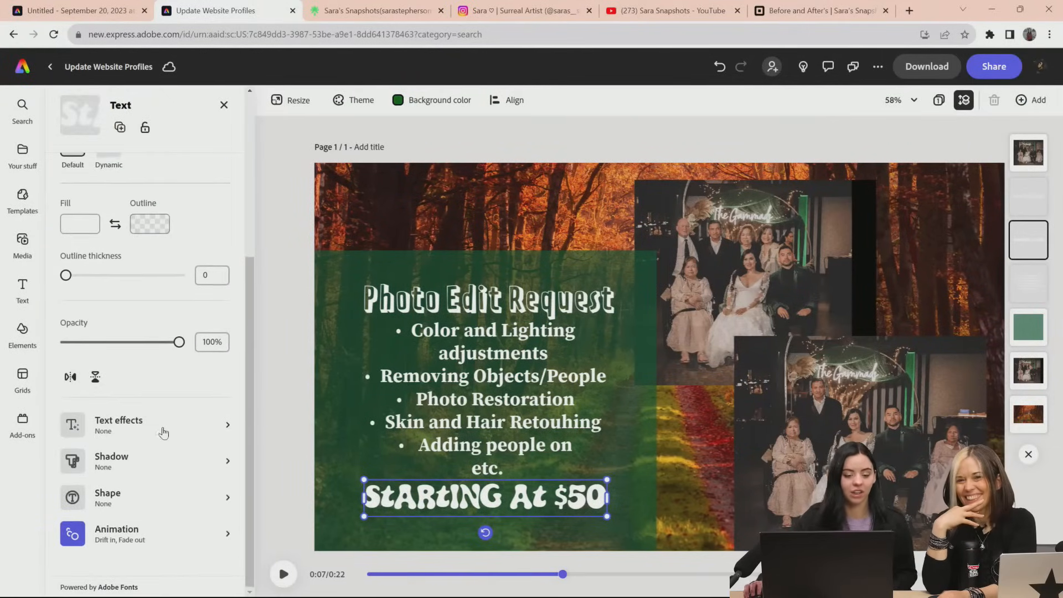
pyautogui.click(114, 467)
pyautogui.click(205, 172)
pyautogui.click(207, 245)
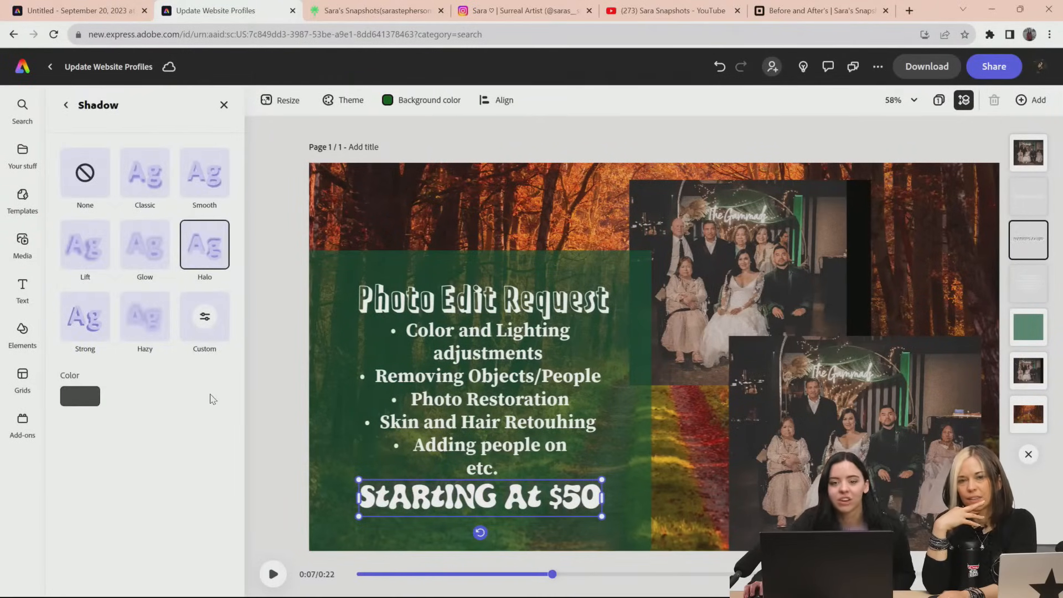
pyautogui.click(65, 105)
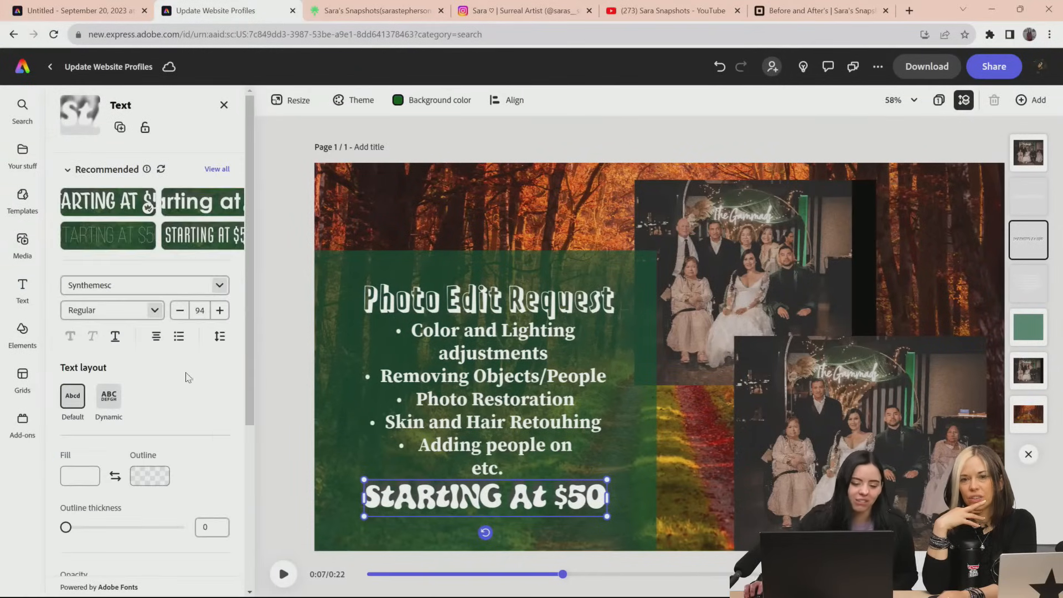
# Try the basic background shape that follows the letters on the "Starting at $50" text and undo it
pyautogui.scroll(-5, 188, 377)
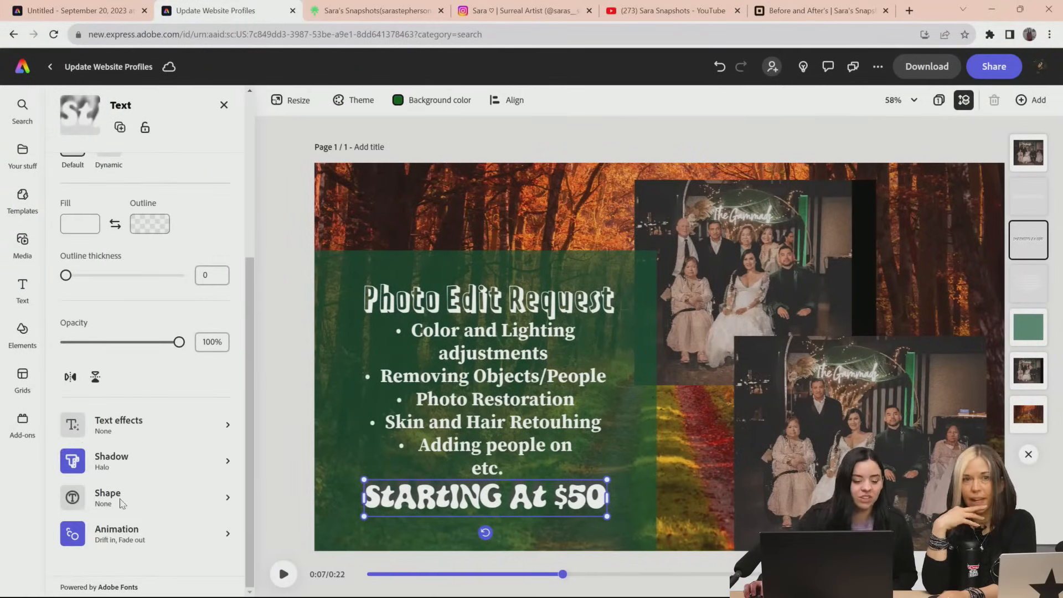
pyautogui.click(122, 499)
pyautogui.scroll(-2, 161, 451)
pyautogui.scroll(2, 126, 352)
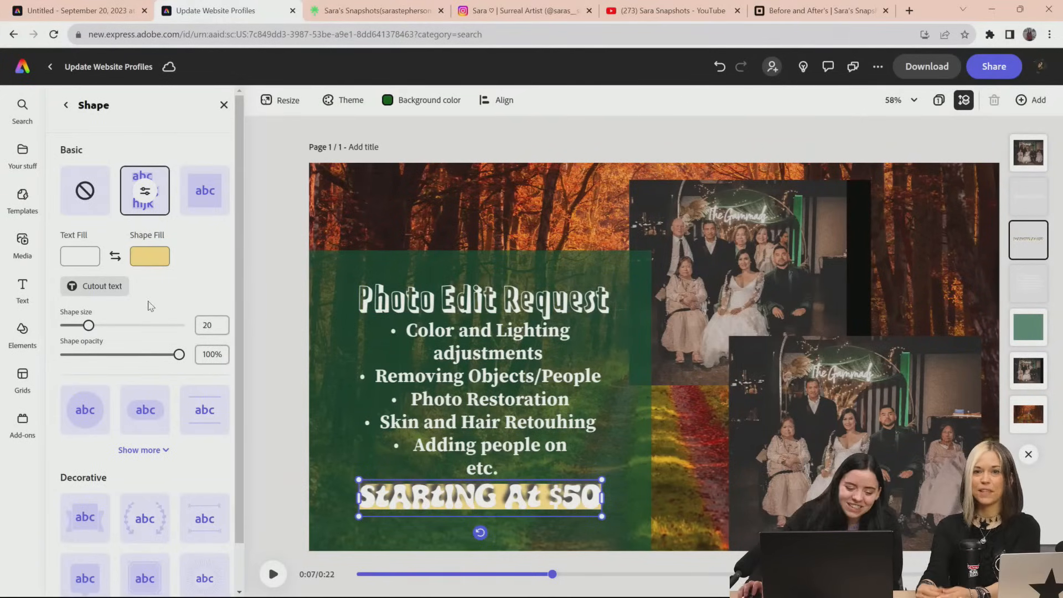
pyautogui.hotkey('ctrl', 'z')
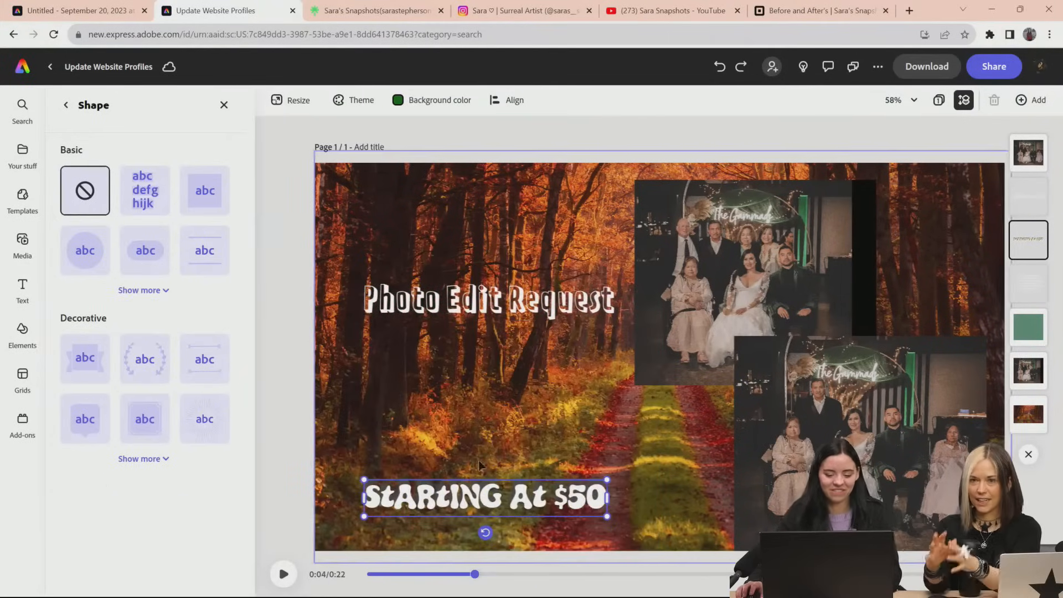
pyautogui.click(68, 109)
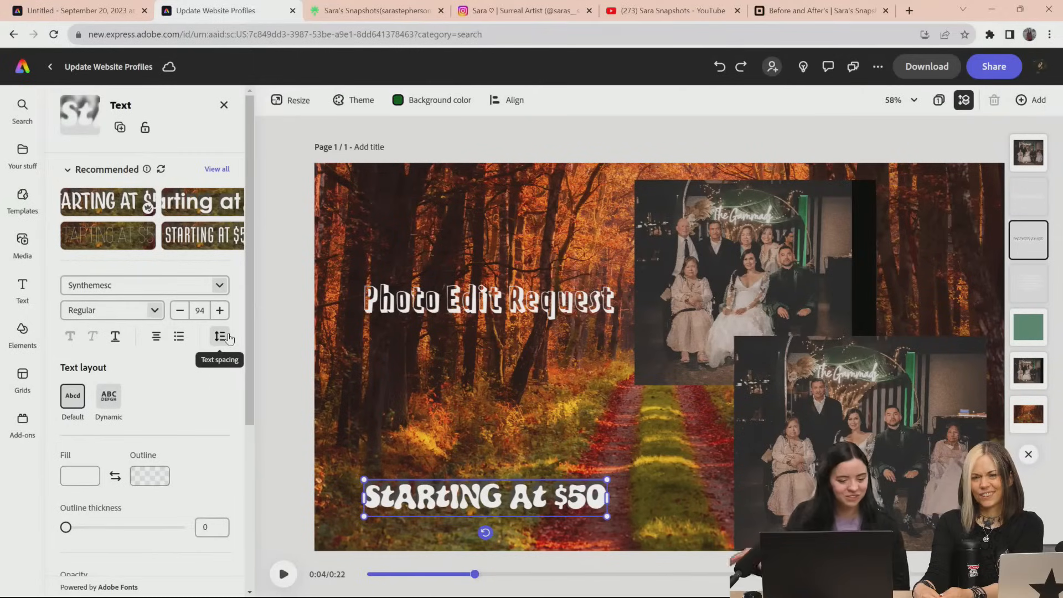
# Generate a "fall leaves" text effect for the "Photo Edit Request" title
pyautogui.scroll(-5, 196, 434)
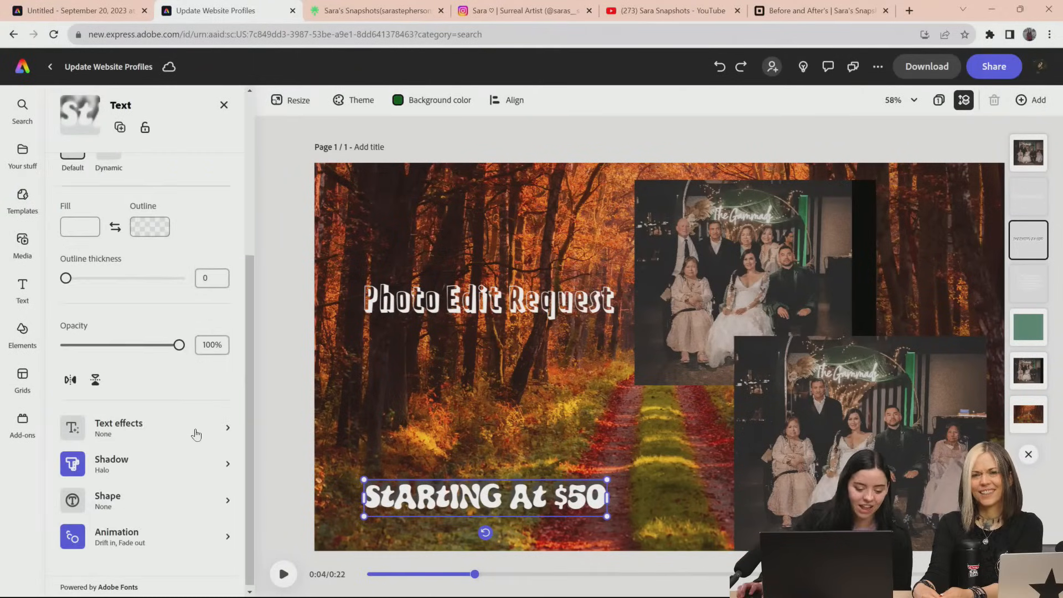
pyautogui.click(166, 429)
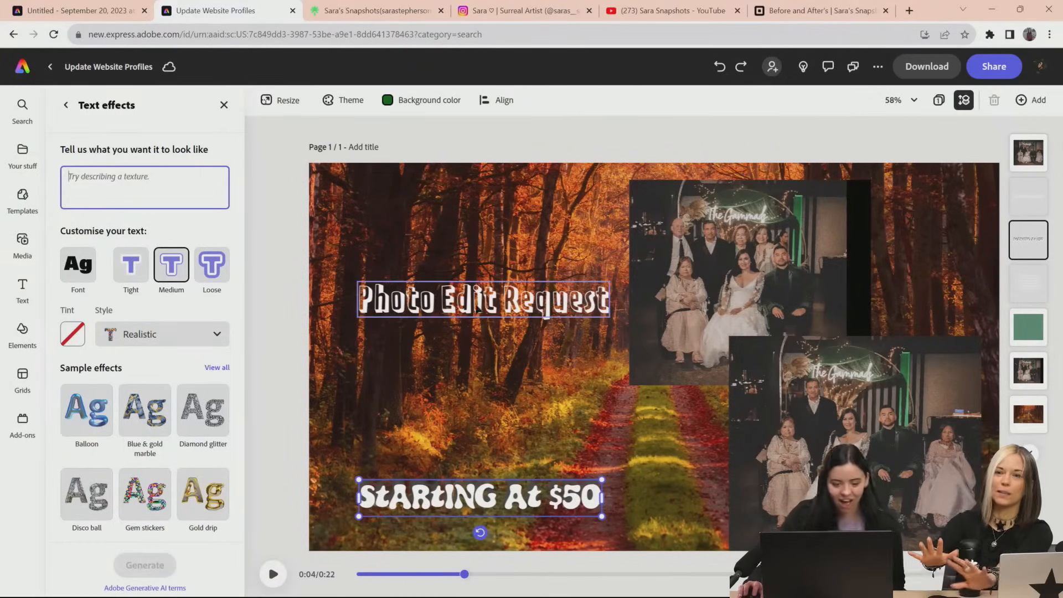
pyautogui.click(514, 312)
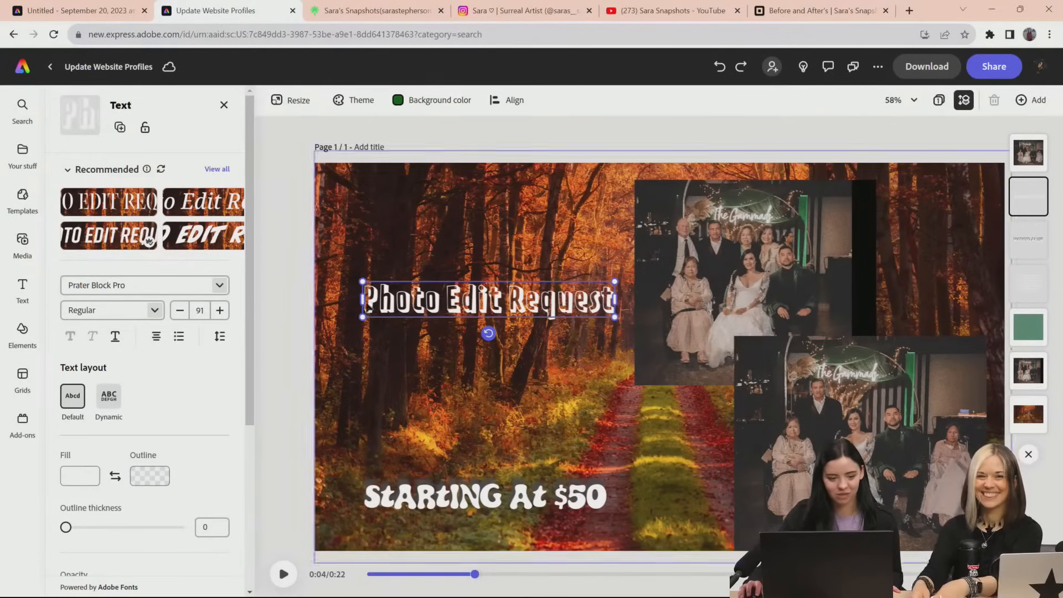
pyautogui.scroll(-5, 136, 432)
pyautogui.click(141, 421)
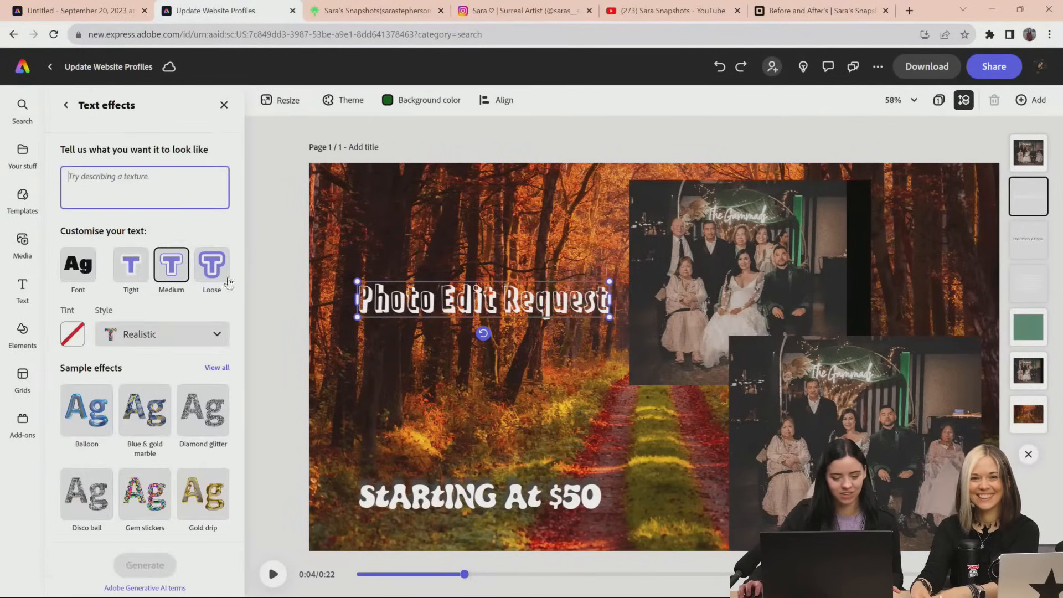
pyautogui.click(167, 184)
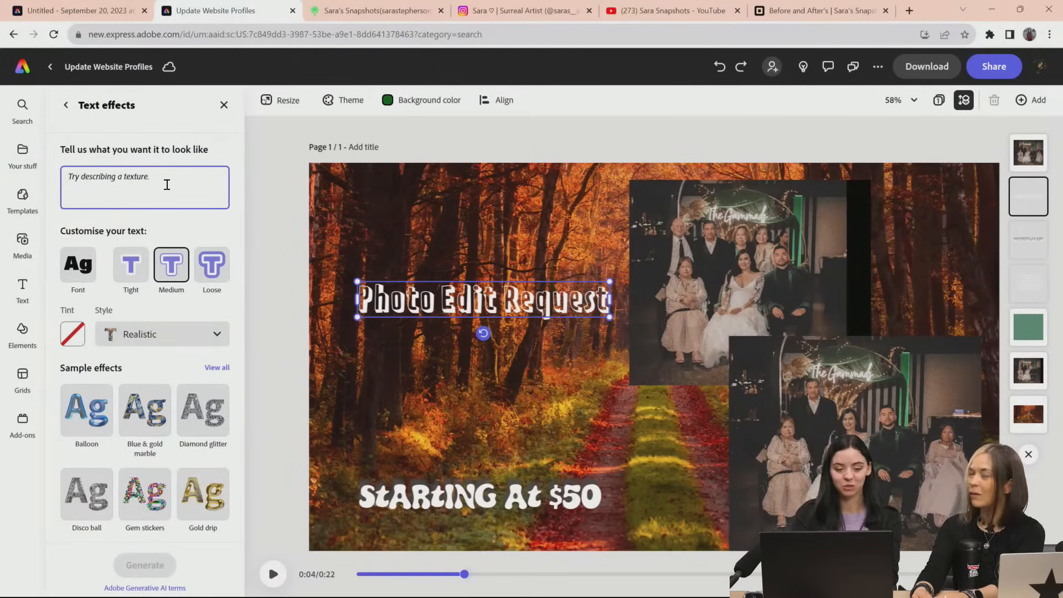
pyautogui.write('fall leaves')
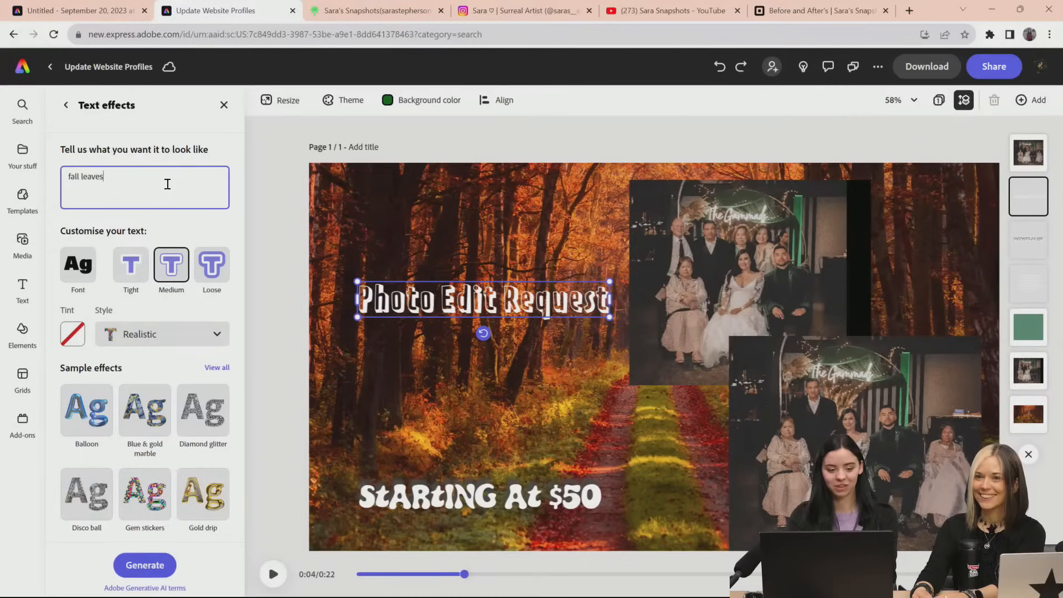
pyautogui.press('Return')
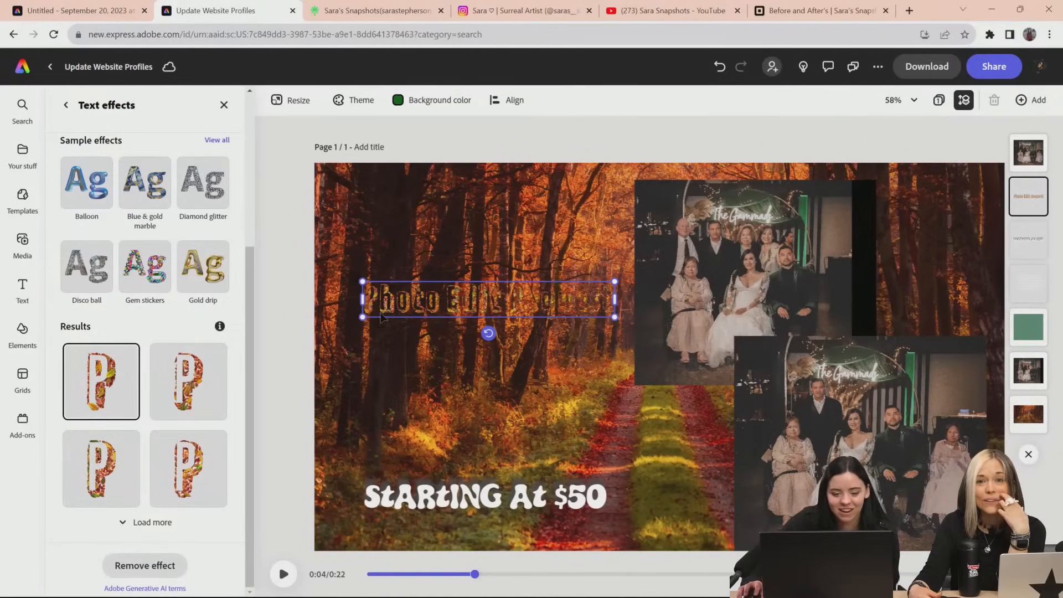
# Bring the "Photo Edit Request" title to the front of the layer stack and move it so it overlaps the upper wedding photo's edge
pyautogui.moveTo(443, 301); pyautogui.dragTo(717, 240)
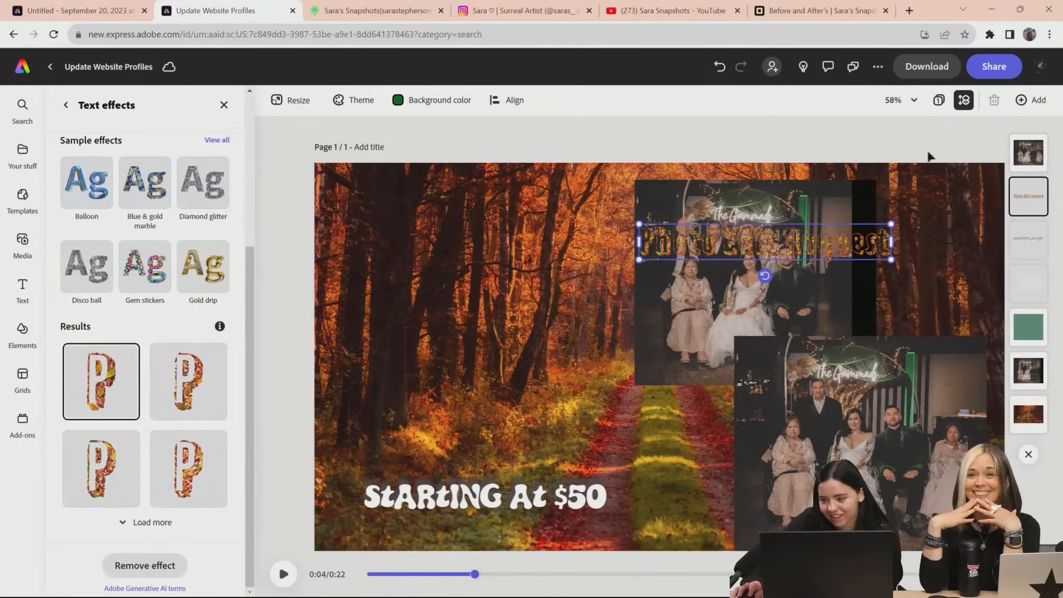
pyautogui.moveTo(1040, 206); pyautogui.dragTo(1040, 153)
pyautogui.moveTo(819, 233); pyautogui.dragTo(632, 235)
# Replace the forest background with the dark green photo from Abstract and textures, and enlarge the "Photo Edit Request" title across the upper part of the page
pyautogui.click(566, 204)
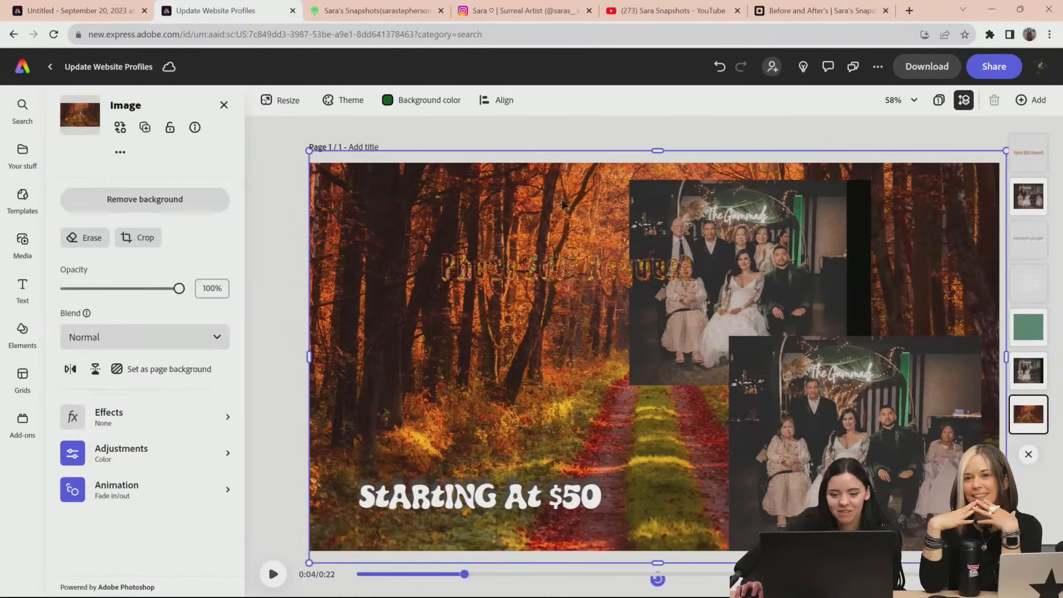
pyautogui.click(118, 133)
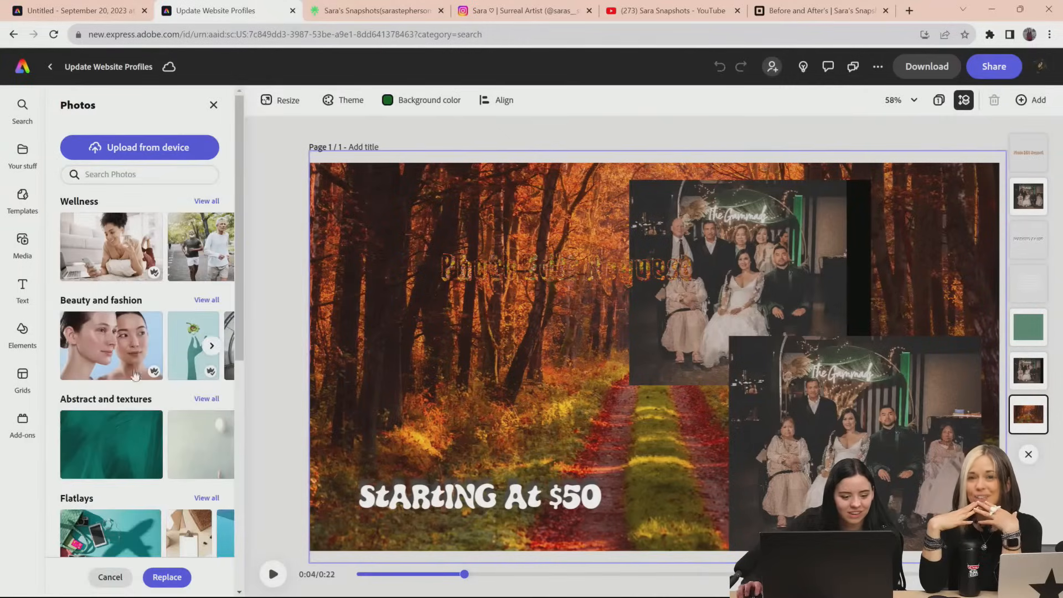
pyautogui.click(111, 445)
pyautogui.moveTo(551, 272); pyautogui.dragTo(450, 250)
pyautogui.moveTo(590, 267); pyautogui.dragTo(689, 275)
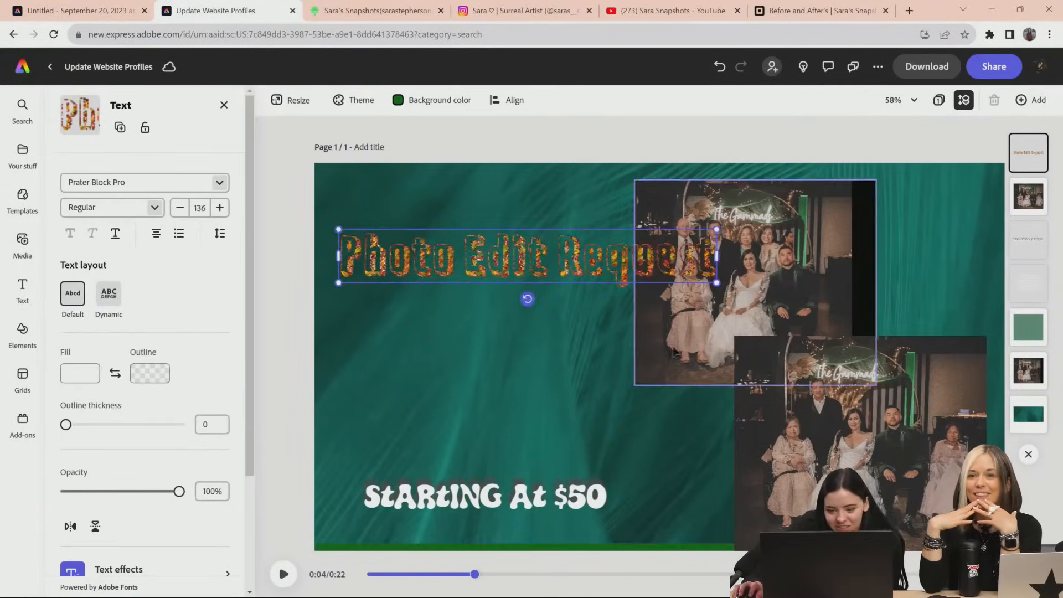
# Regenerate the "Photo Edit Request" title's text effect with the prompt "fall red leaves" and apply the third result
pyautogui.click(563, 303)
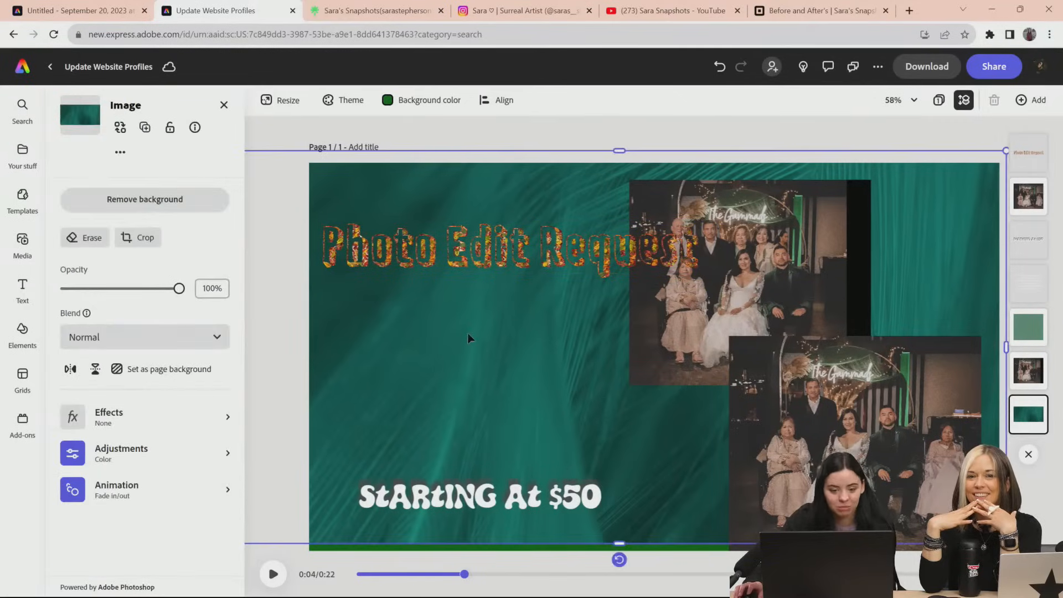
pyautogui.click(110, 419)
pyautogui.click(389, 268)
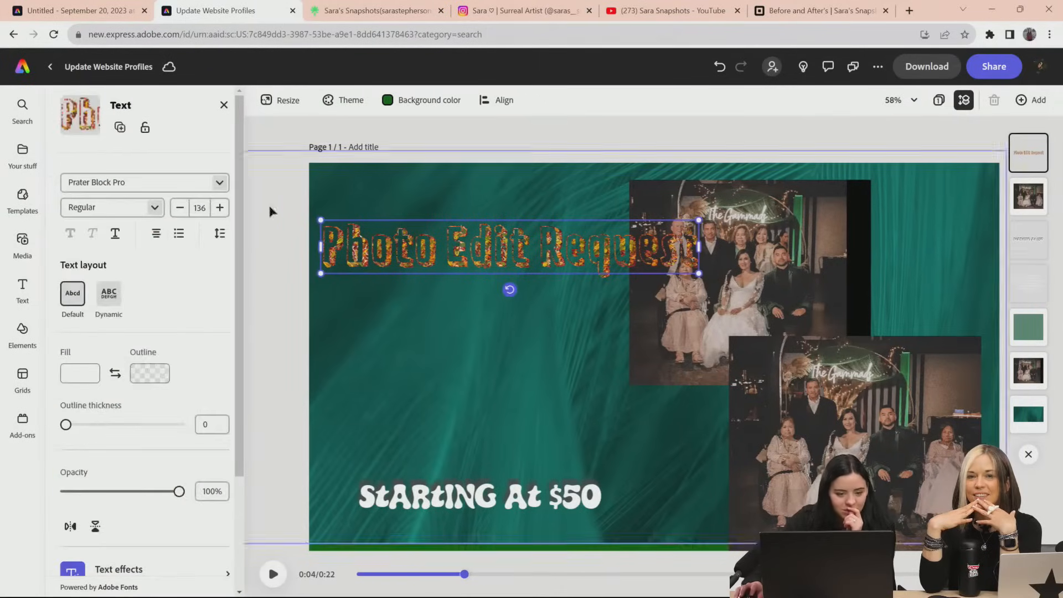
pyautogui.scroll(-3, 145, 429)
pyautogui.click(147, 427)
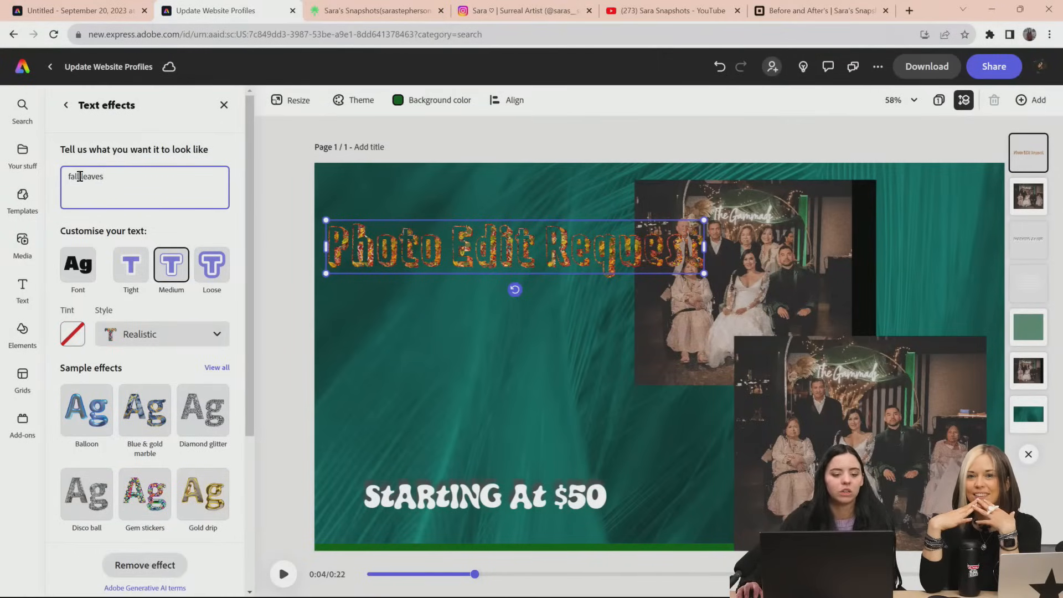
pyautogui.write('red')
pyautogui.press('Return')
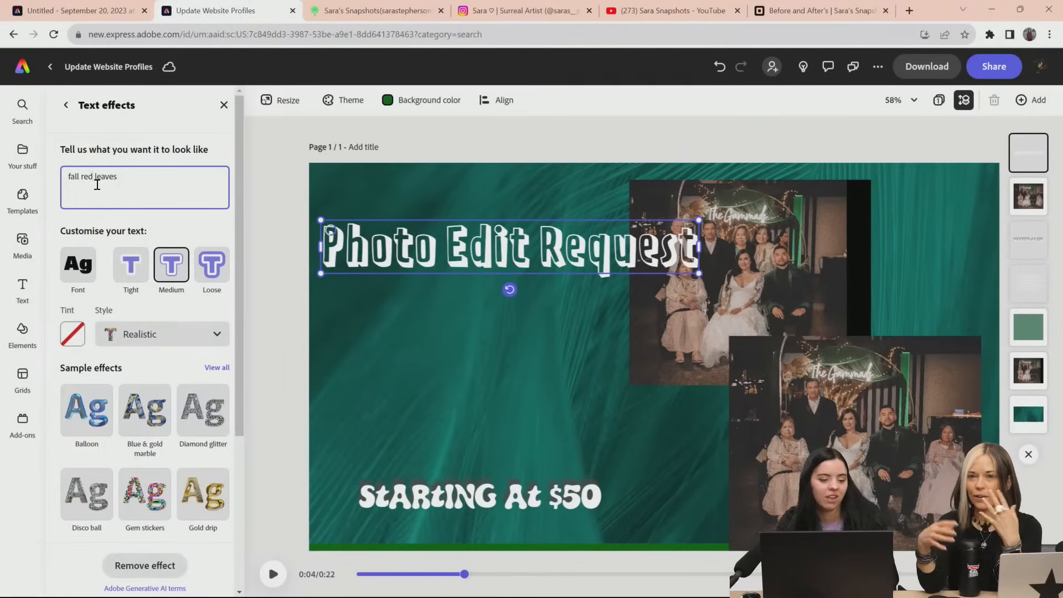
pyautogui.scroll(-4, 136, 437)
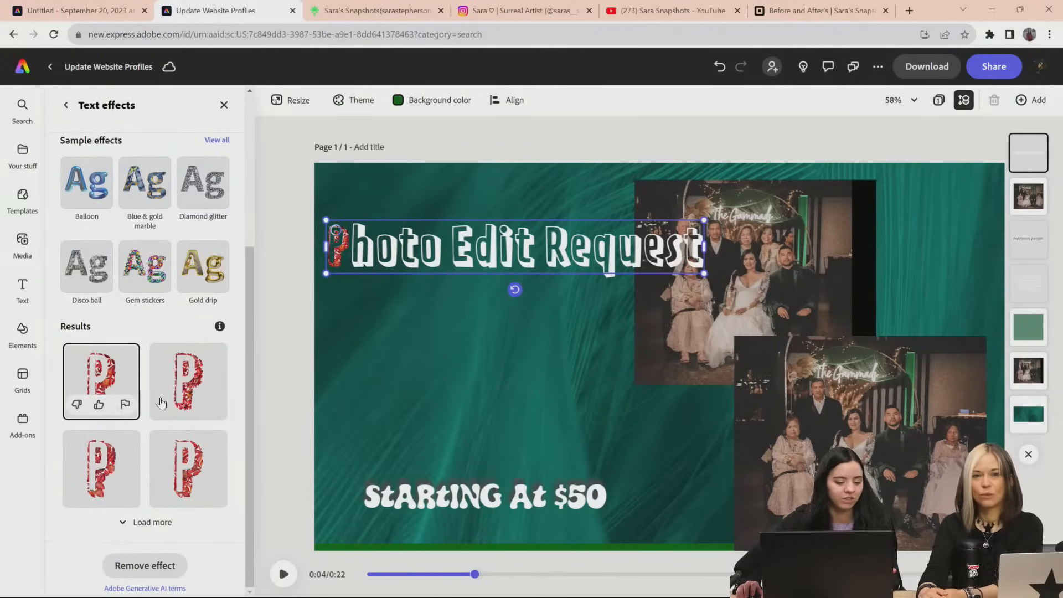
pyautogui.click(97, 477)
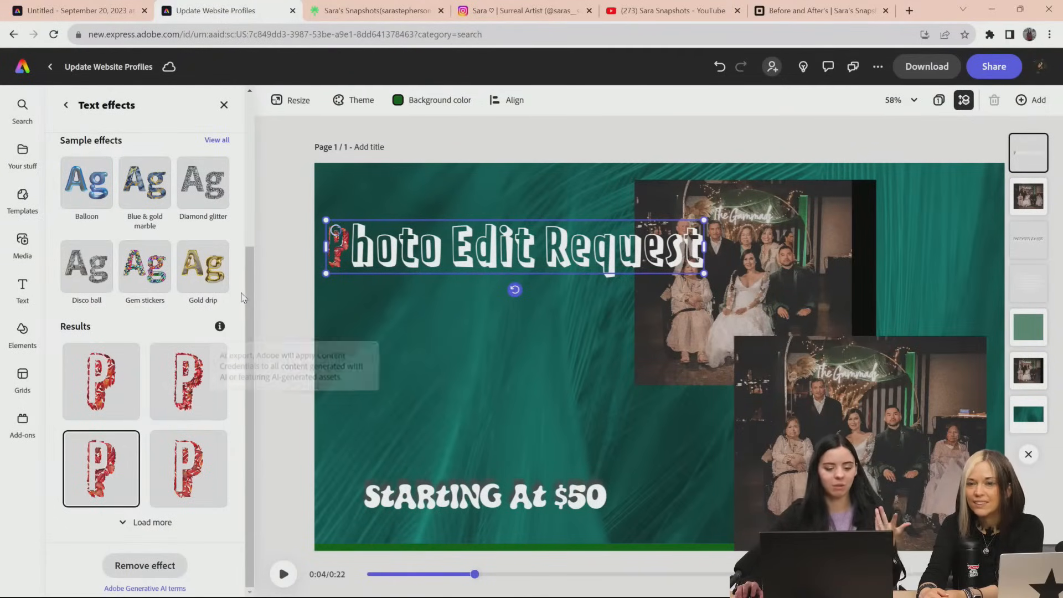
# Browse the full collection of sample text effects, from the reflective styles to arts and crafts
pyautogui.scroll(4, 240, 282)
pyautogui.click(217, 328)
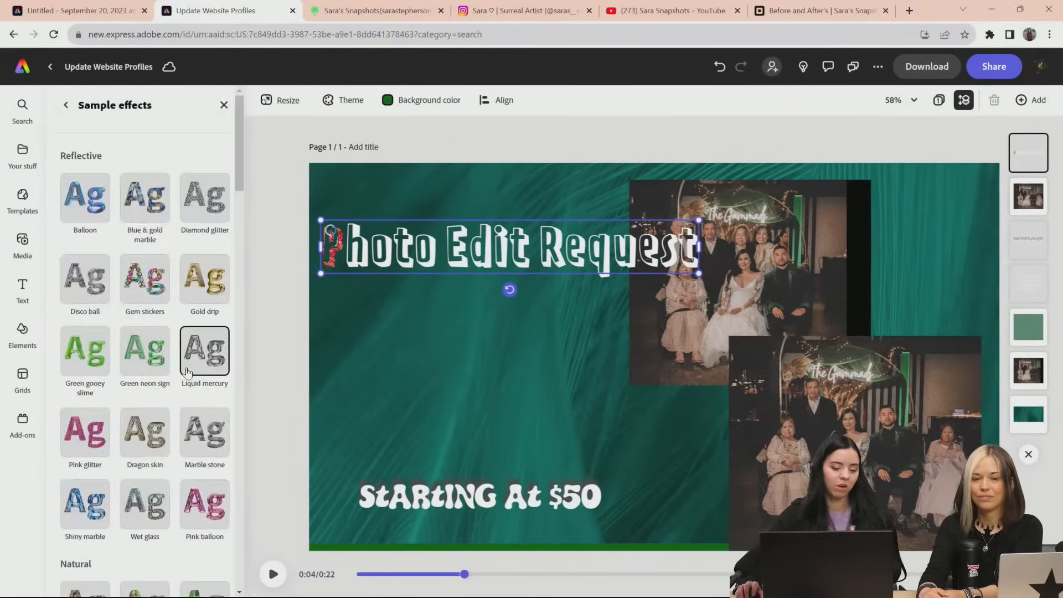
pyautogui.scroll(-8, 166, 272)
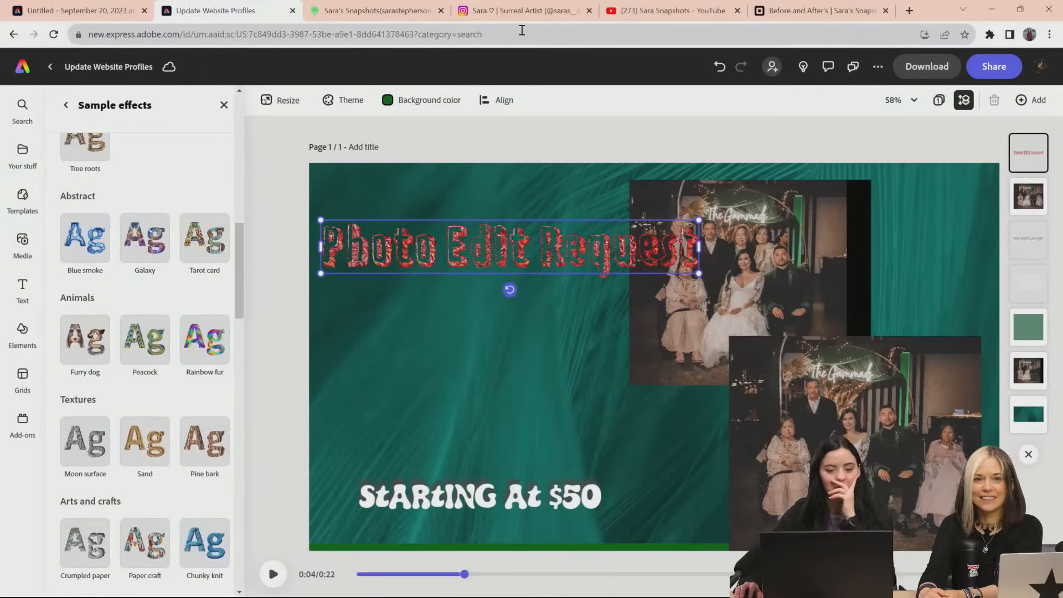
# Switch to the Instagram profile, close the open post, and view the slides of the colorful flower garden post with the "Adobe" lettering
pyautogui.click(525, 12)
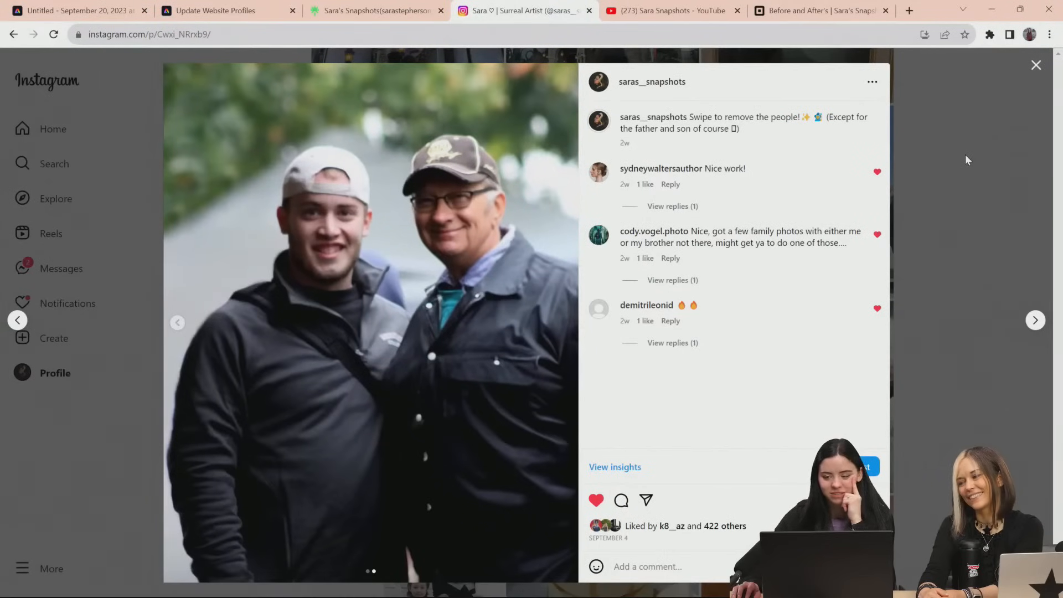
pyautogui.click(965, 160)
pyautogui.scroll(-15, 962, 268)
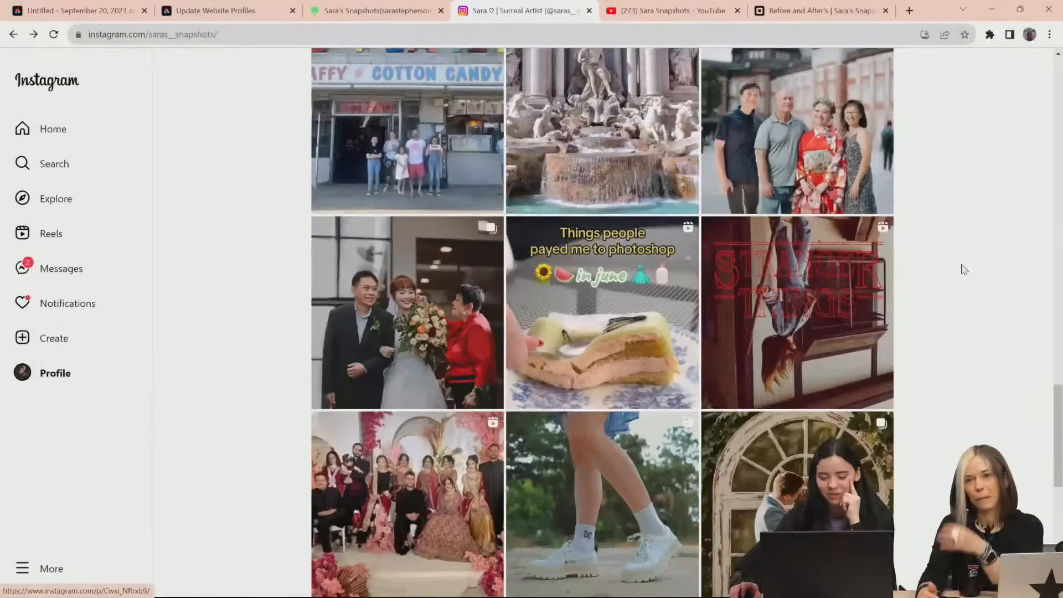
pyautogui.scroll(-10, 964, 270)
pyautogui.click(841, 340)
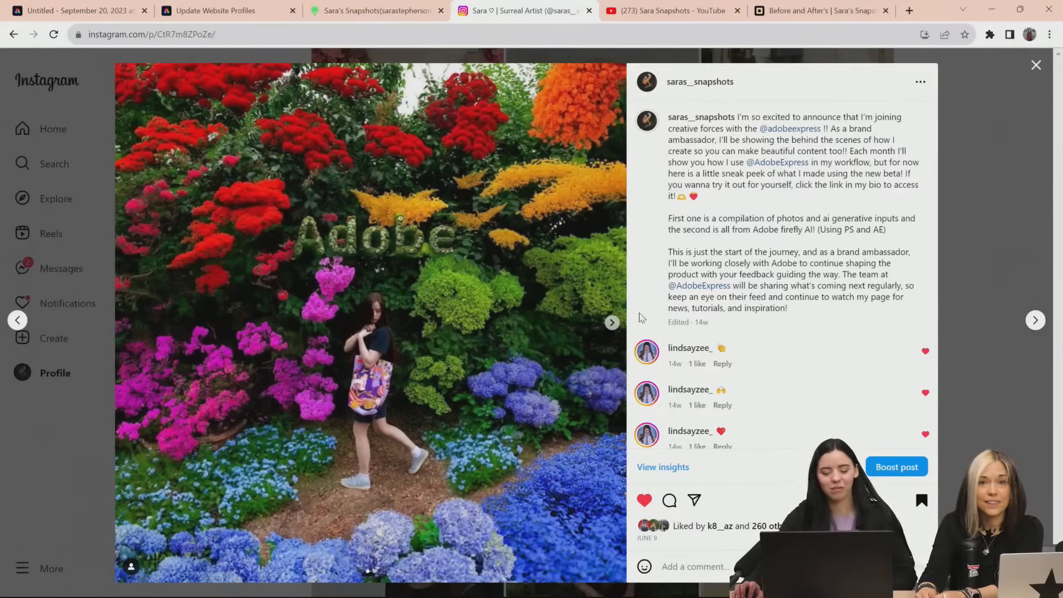
pyautogui.click(612, 322)
pyautogui.click(127, 324)
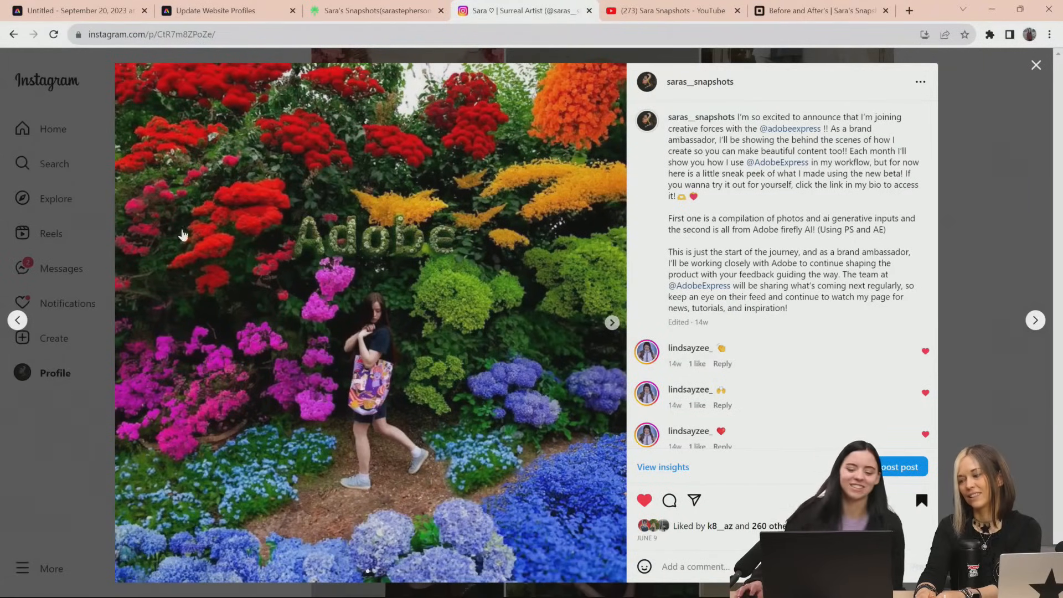
# Switch to the blank thumbnail project and add the saved "Untitled - May 31, 2023 at 20.24.11" file as an additional page
pyautogui.click(83, 10)
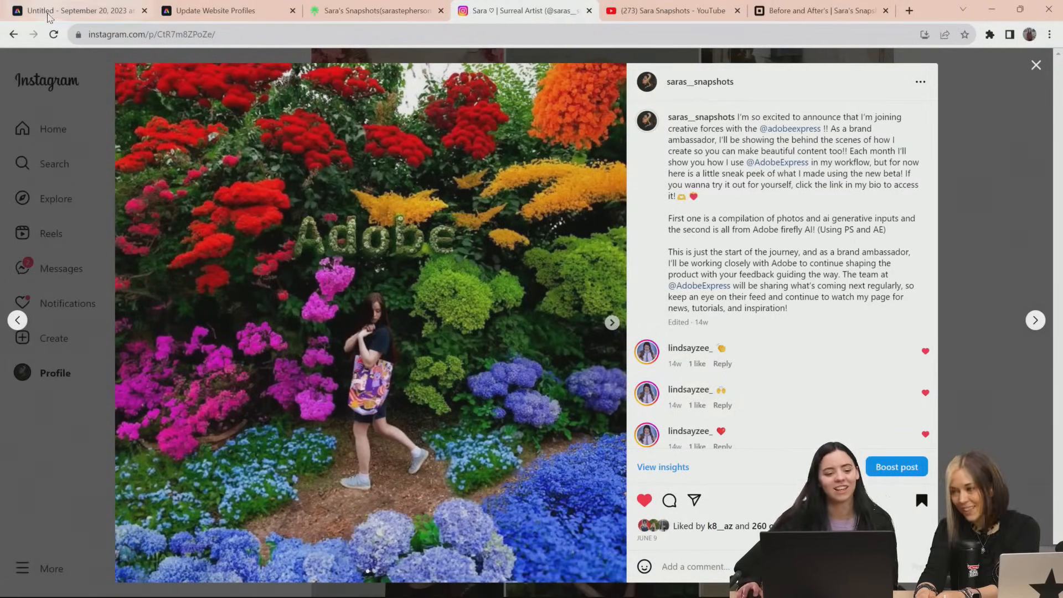
pyautogui.click(23, 152)
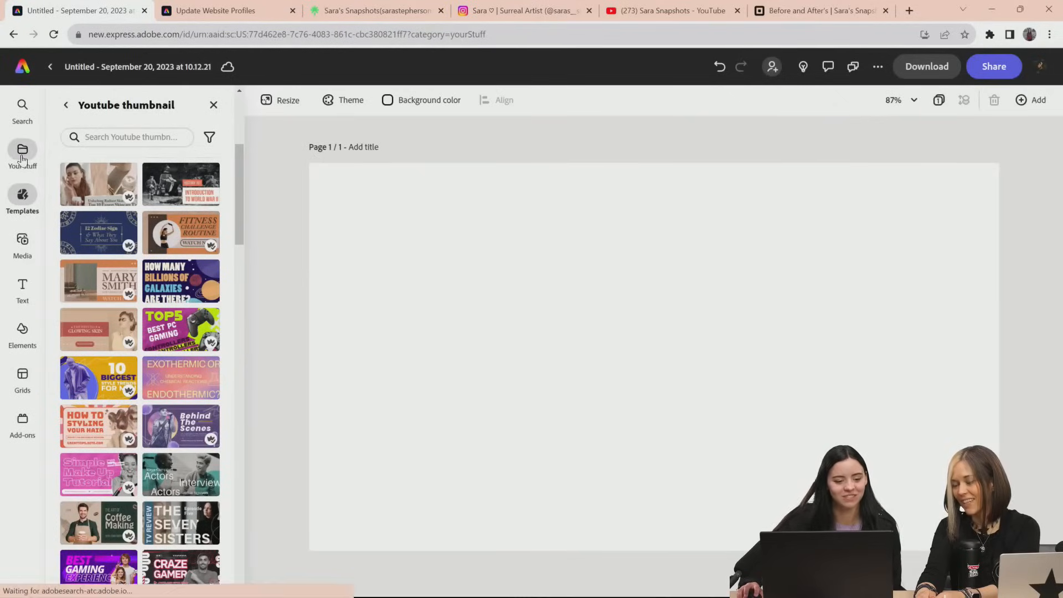
pyautogui.scroll(-5, 181, 354)
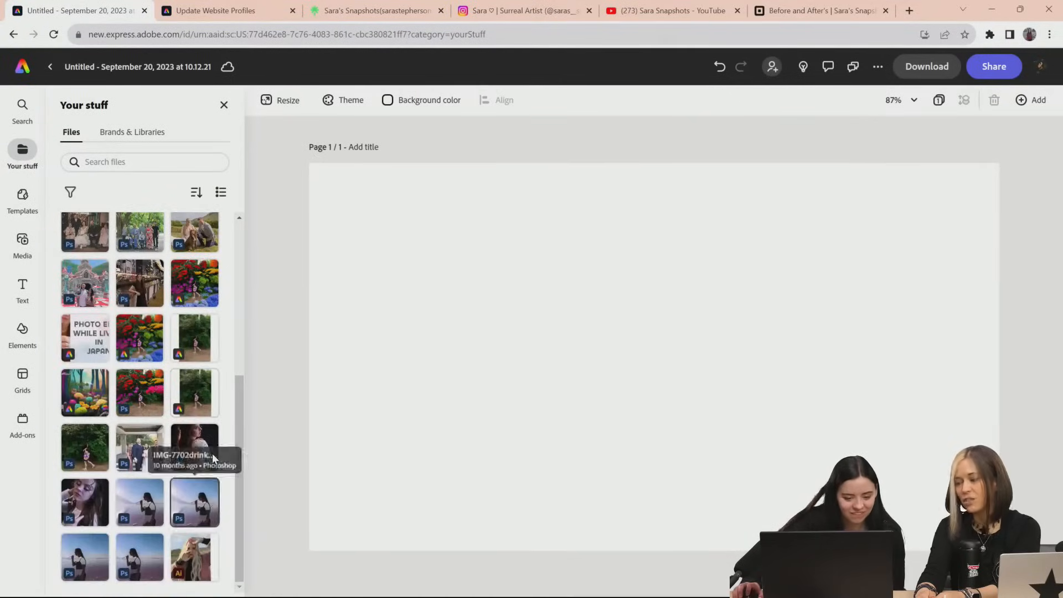
pyautogui.click(194, 387)
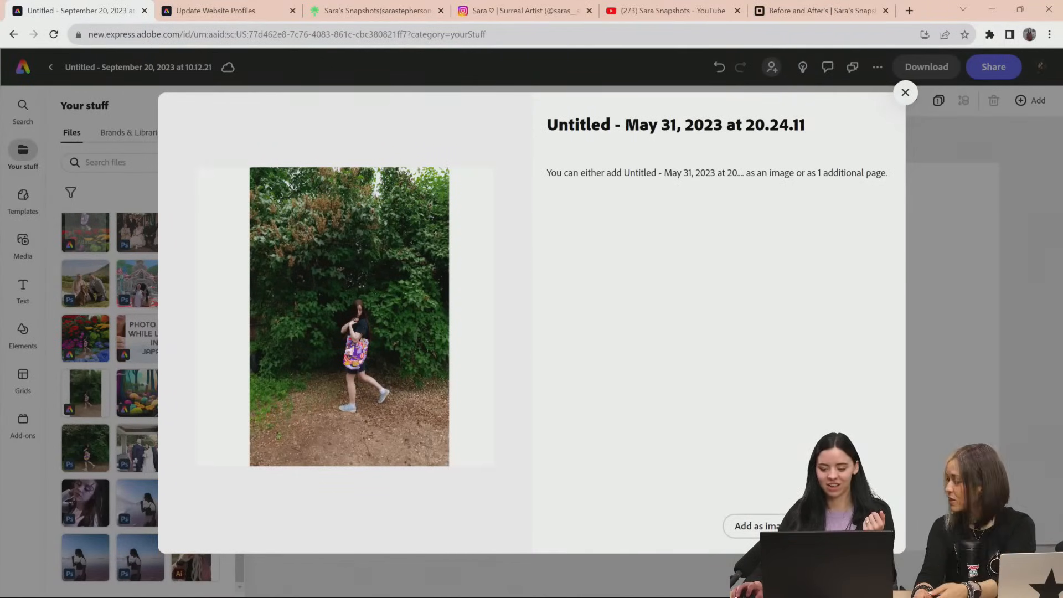
pyautogui.click(847, 526)
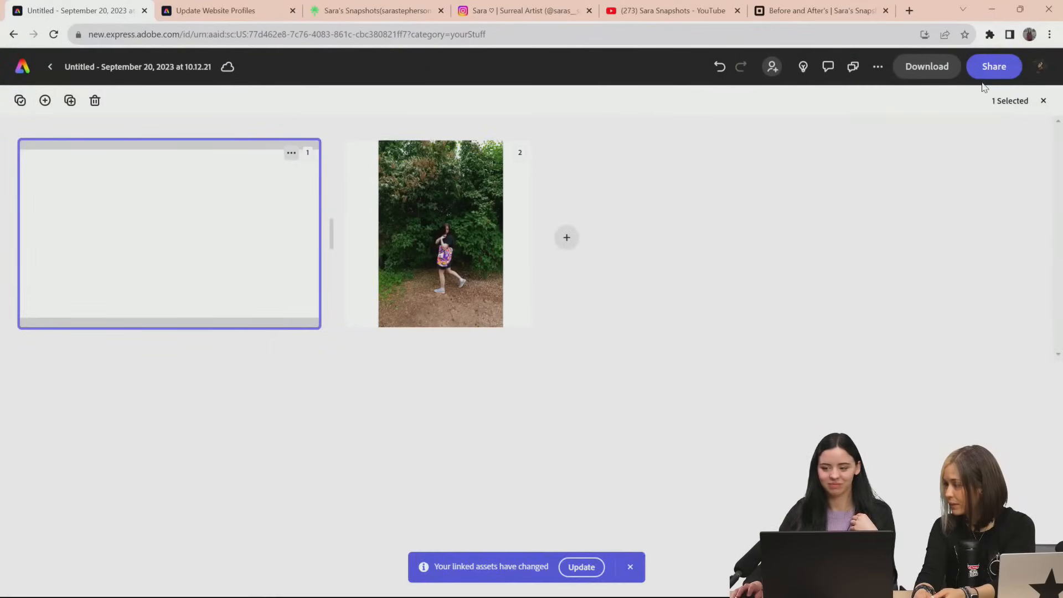
pyautogui.click(429, 226)
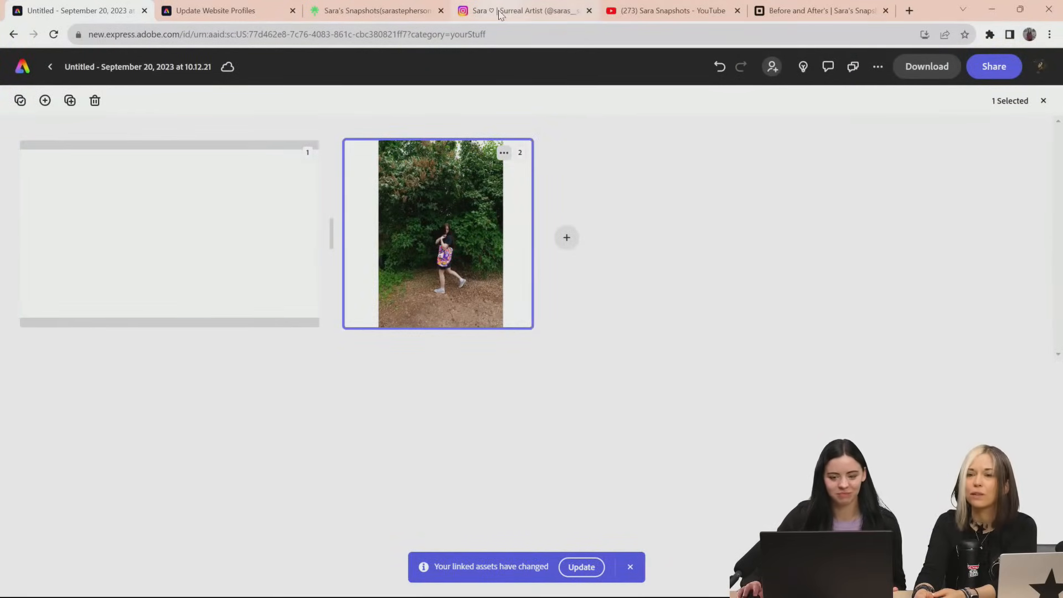
# Revisit the flower garden post on Instagram, then return to the Update Website Profiles project and nudge the "Photo Edit Request" title slightly
pyautogui.click(500, 11)
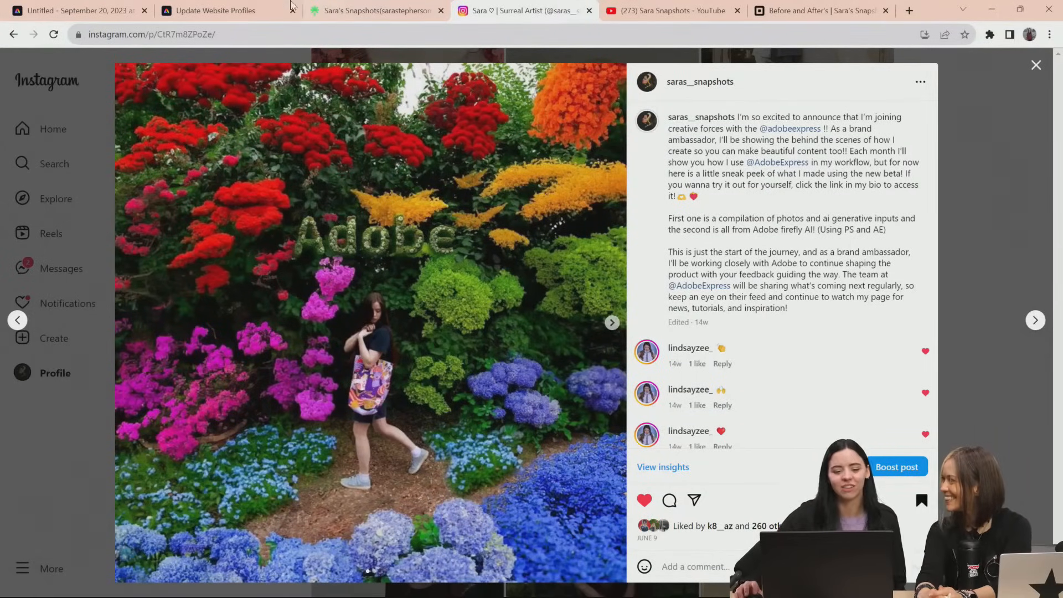
pyautogui.click(235, 12)
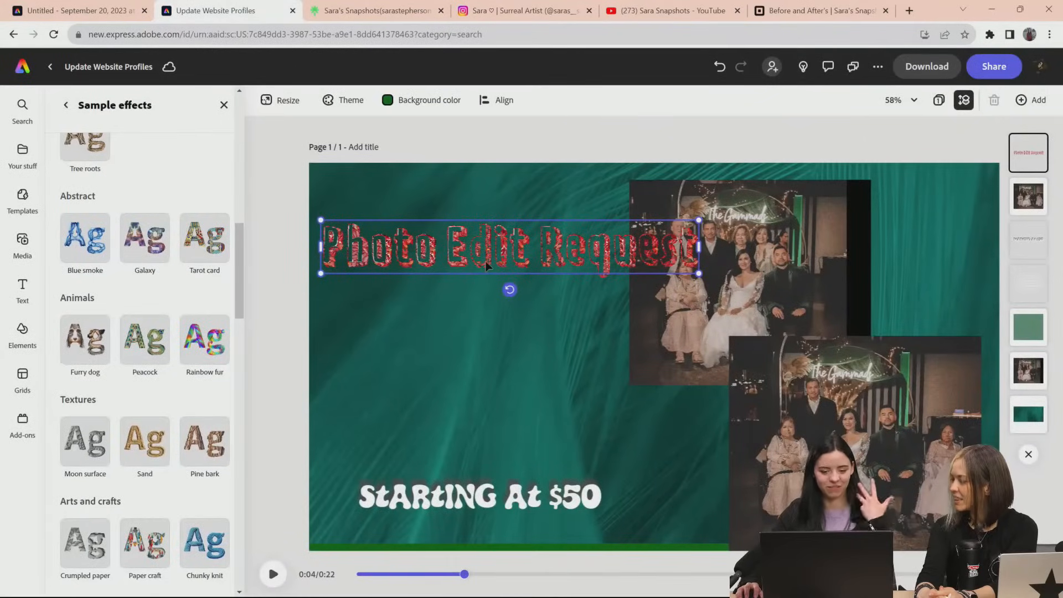
pyautogui.moveTo(486, 256); pyautogui.dragTo(493, 252)
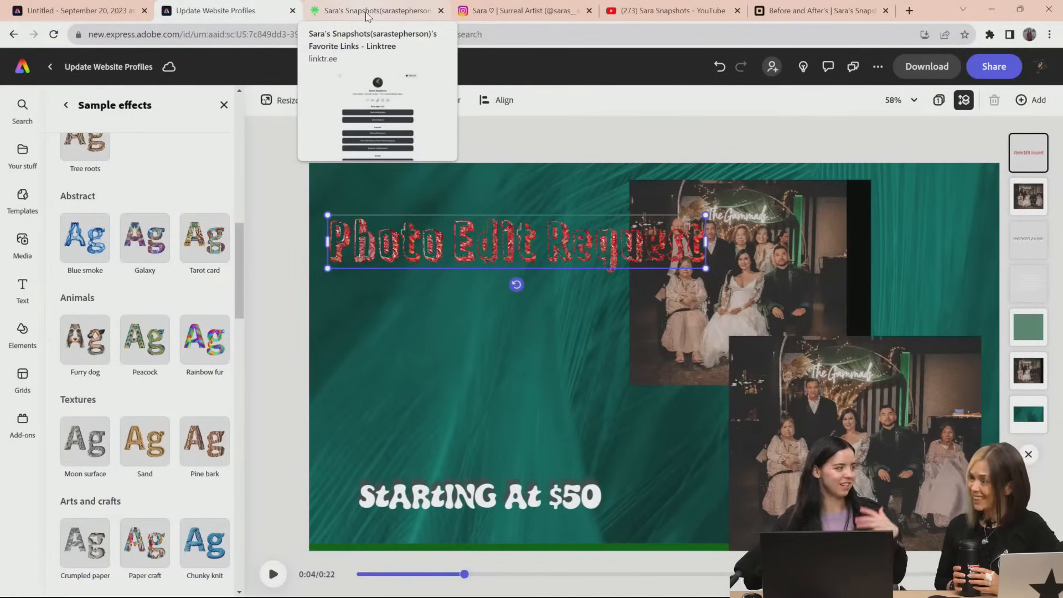
pyautogui.click(107, 17)
pyautogui.click(252, 16)
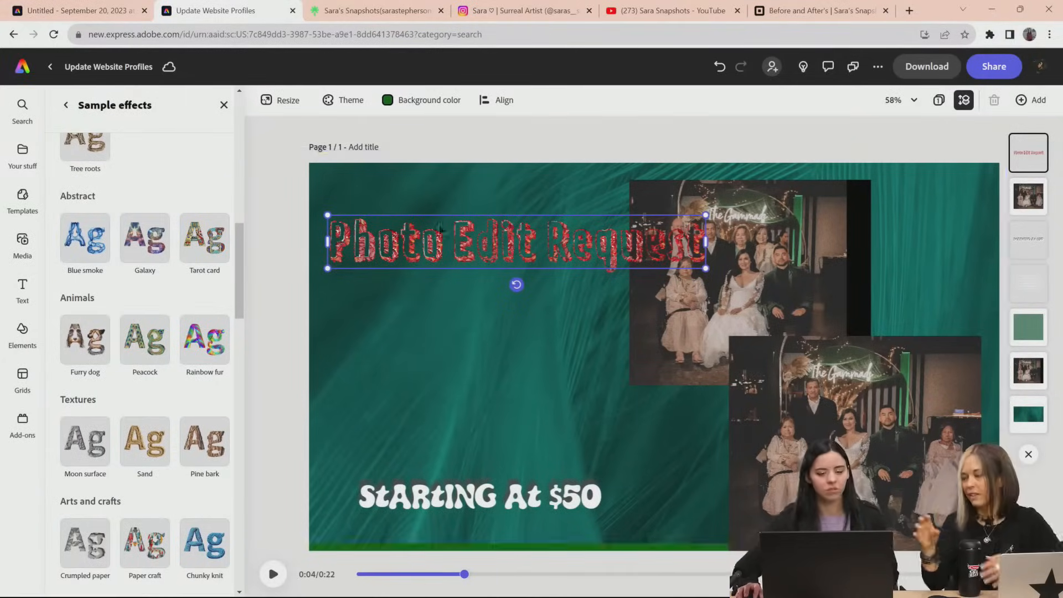
pyautogui.click(65, 105)
pyautogui.click(66, 106)
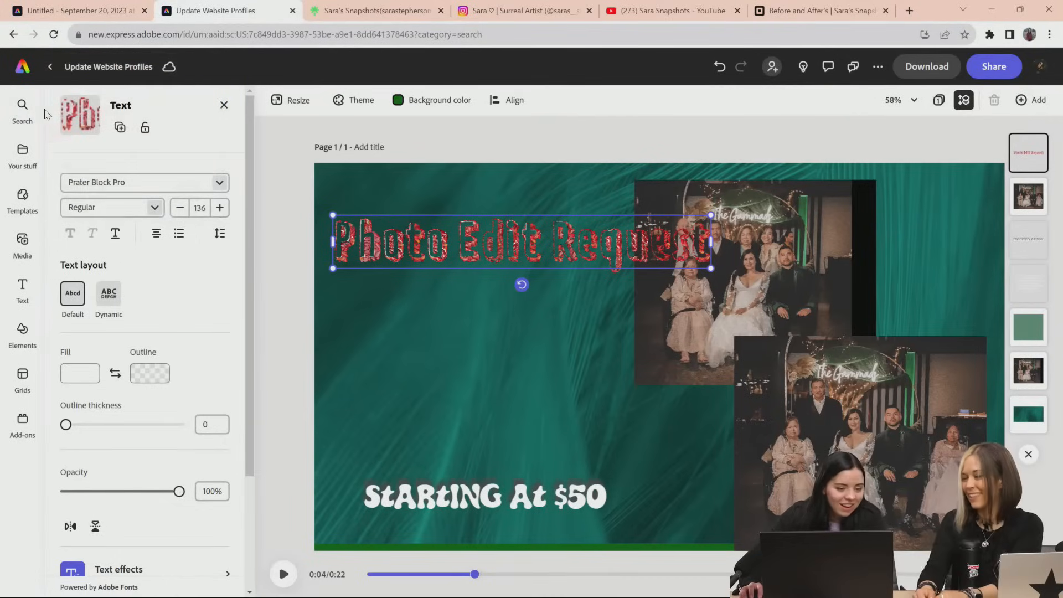
pyautogui.click(22, 154)
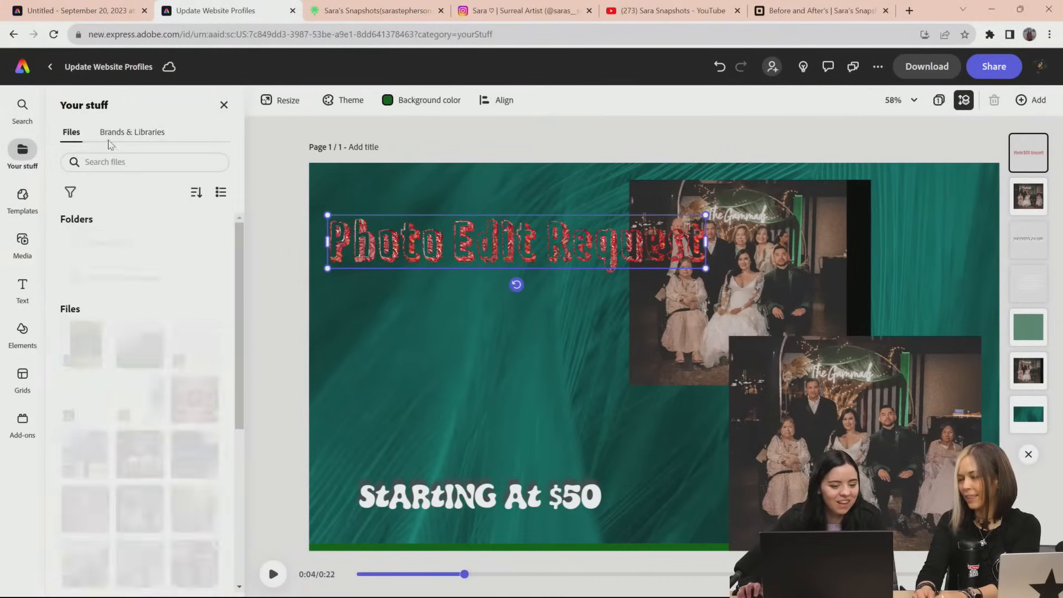
pyautogui.click(22, 104)
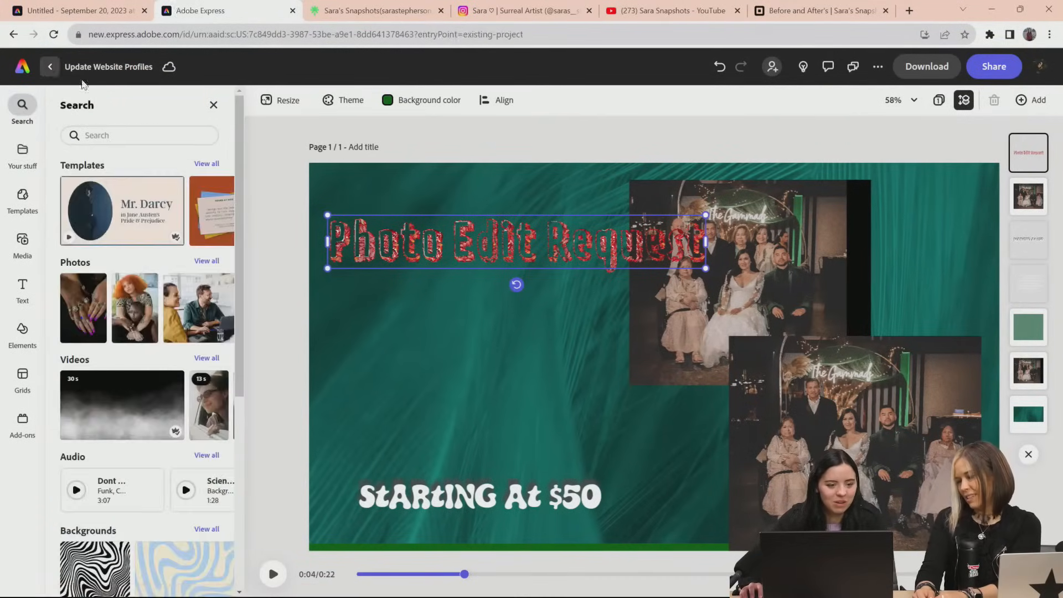
# Leave the project for the home page and look through its templates, text-to-image, text effects and quick action sections
pyautogui.click(53, 67)
pyautogui.scroll(-3, 628, 405)
pyautogui.scroll(-3, 628, 408)
pyautogui.scroll(5, 625, 406)
pyautogui.scroll(2, 622, 402)
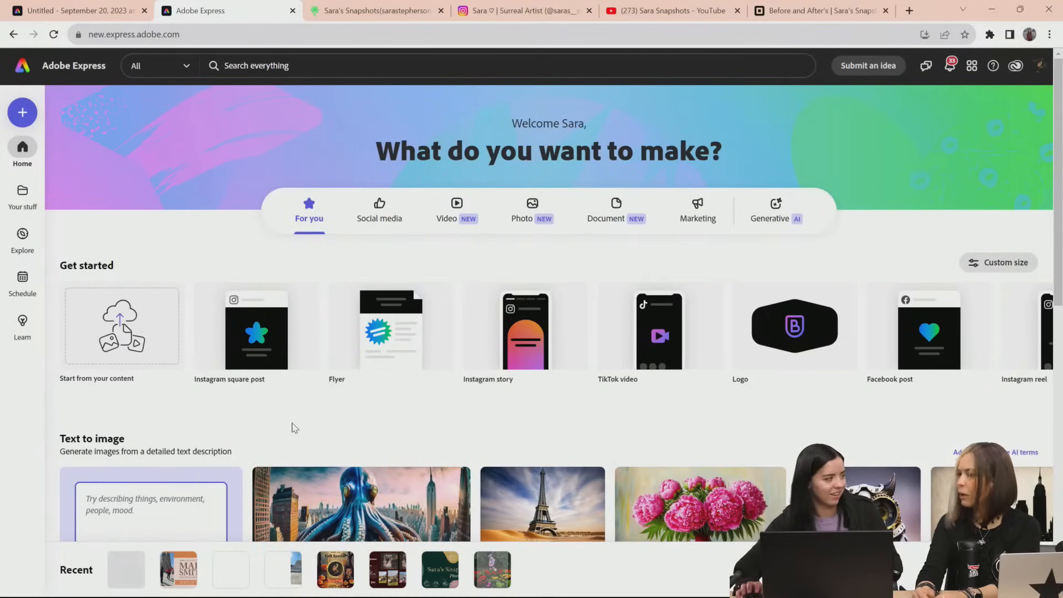
pyautogui.scroll(-5, 293, 427)
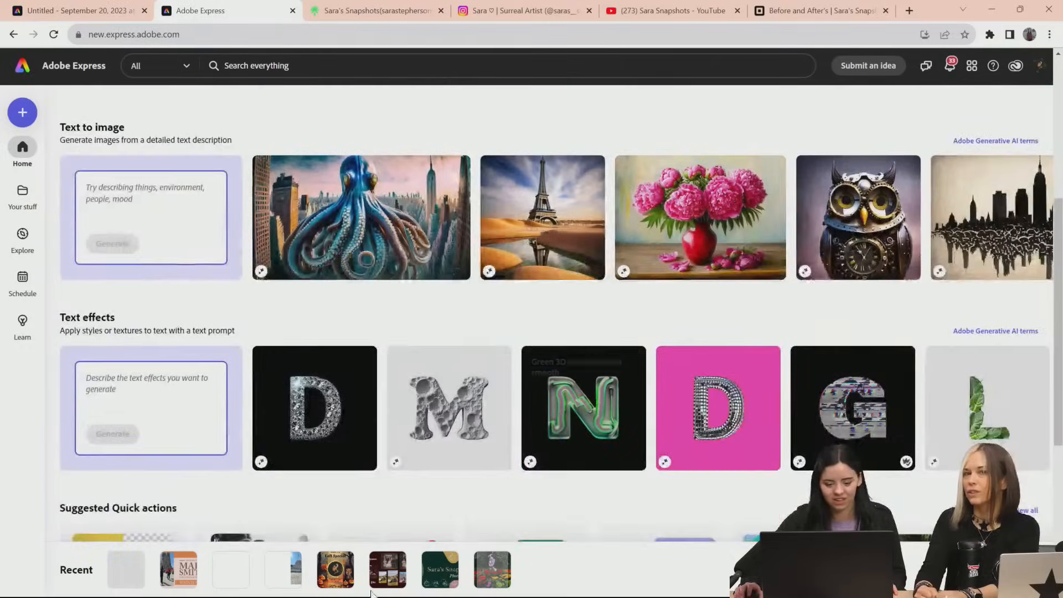
# Open the recent orange thumbnail project with the cathedral photo and replace its large name headline with "Can you remove the people?, starting with a quotation mark
pyautogui.click(203, 573)
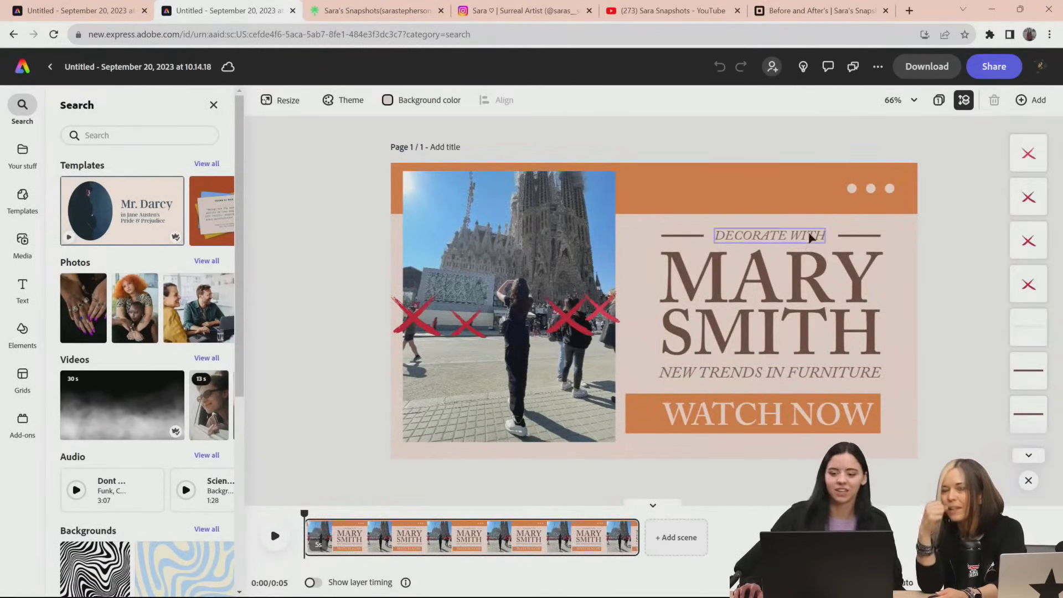
pyautogui.doubleClick(813, 281)
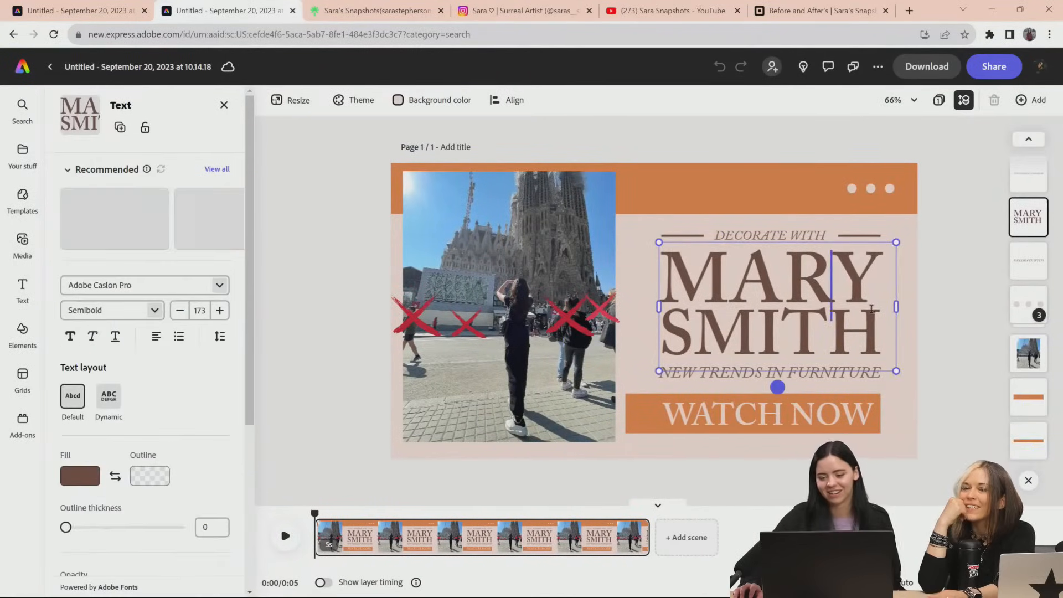
pyautogui.moveTo(884, 341); pyautogui.dragTo(695, 281)
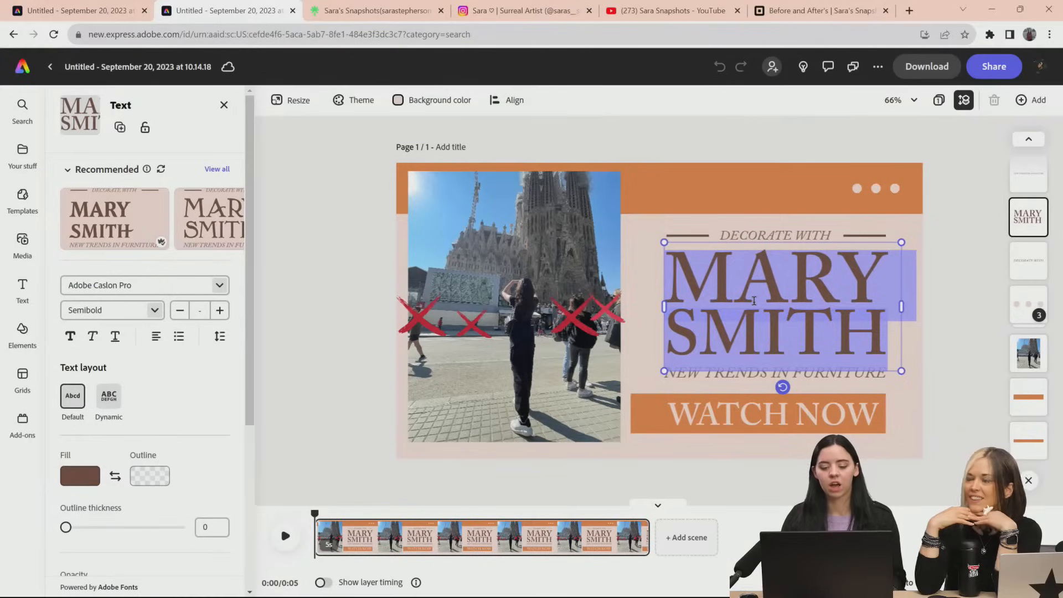
pyautogui.click(719, 315)
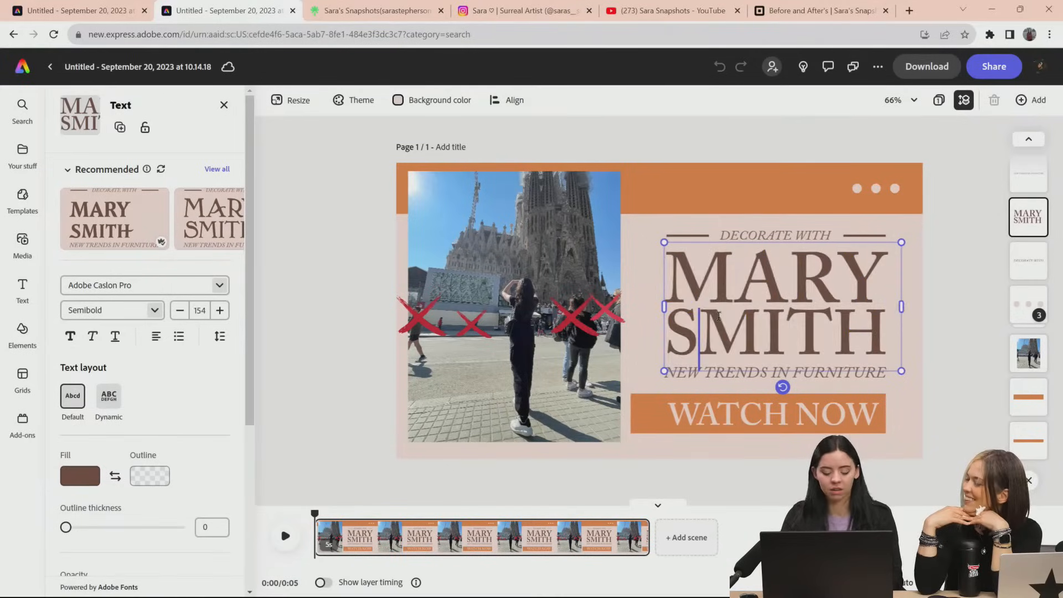
pyautogui.write('"')
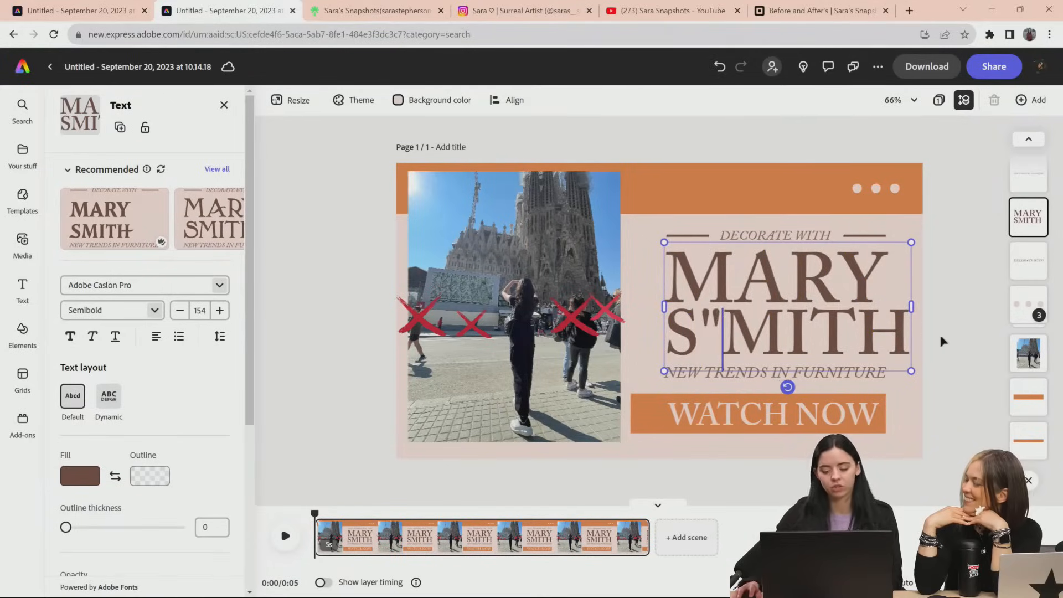
pyautogui.moveTo(911, 337); pyautogui.dragTo(675, 271)
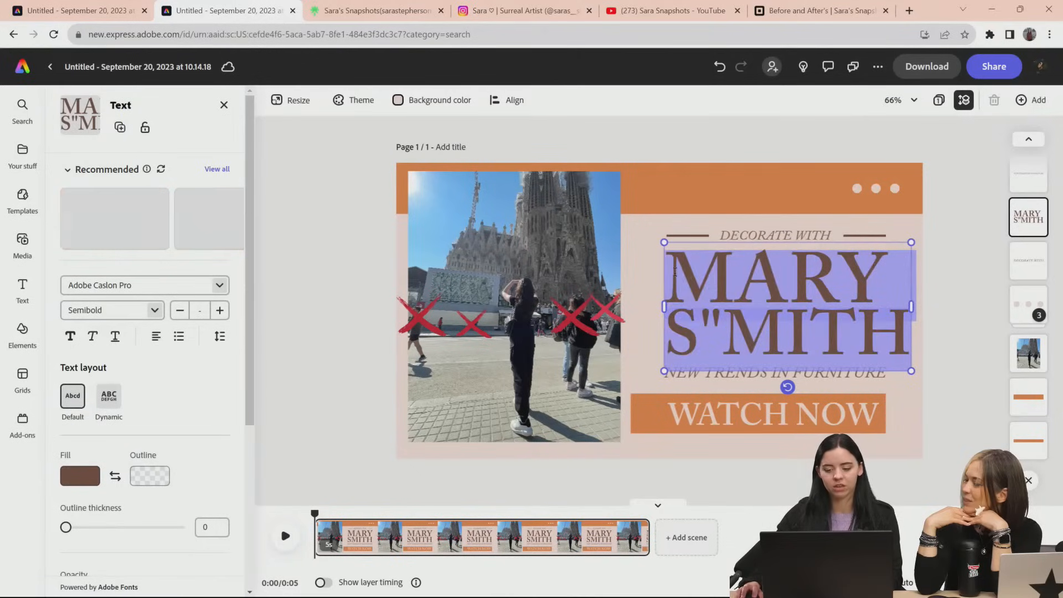
pyautogui.write('"Can')
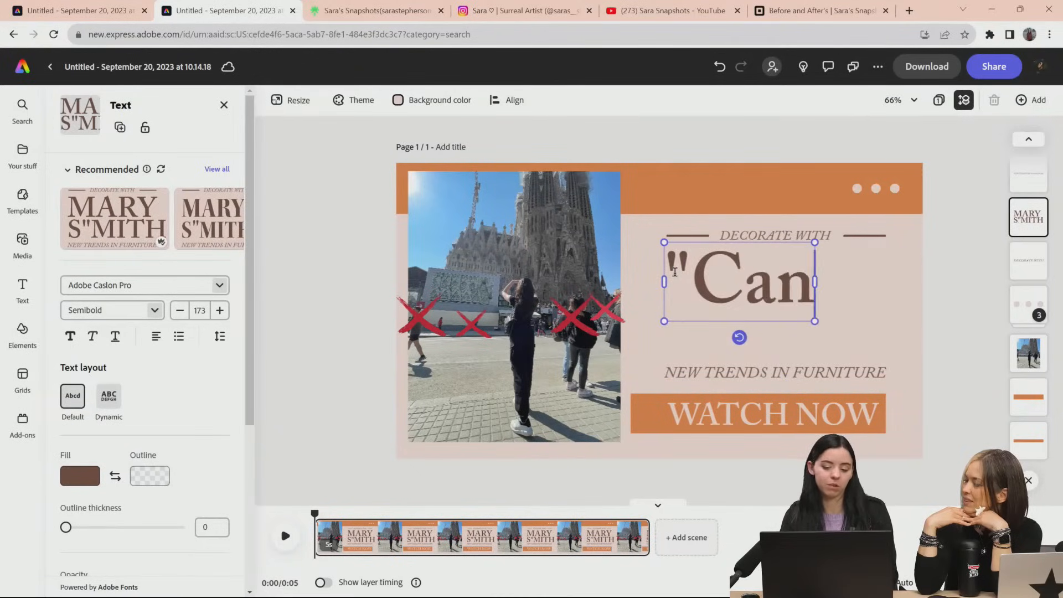
pyautogui.write(' you remove')
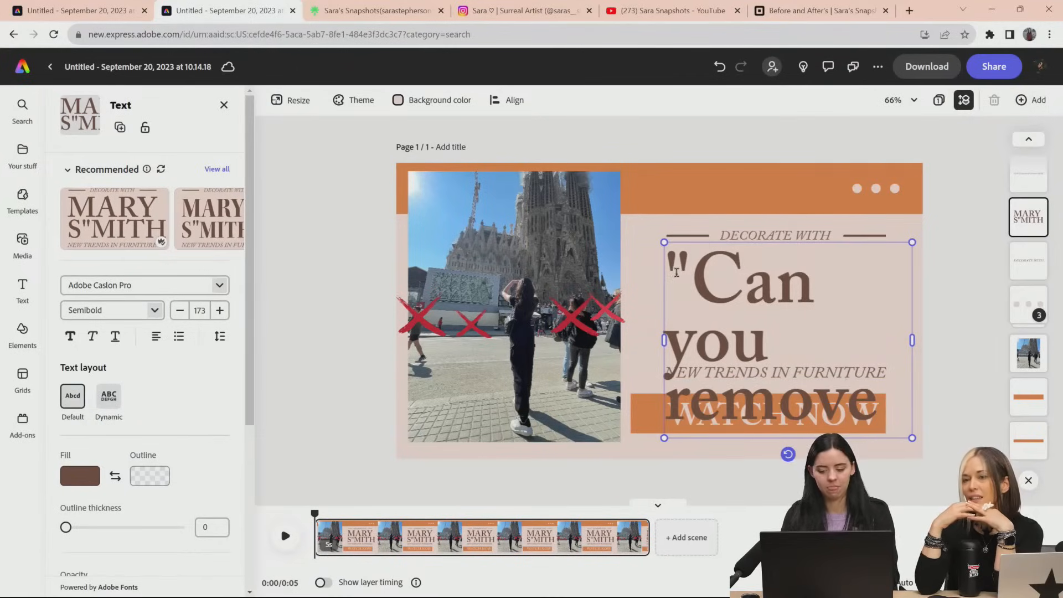
pyautogui.write(' he')
pyautogui.press('BackSpace')
pyautogui.press('BackSpace')
pyautogui.write('the peopl')
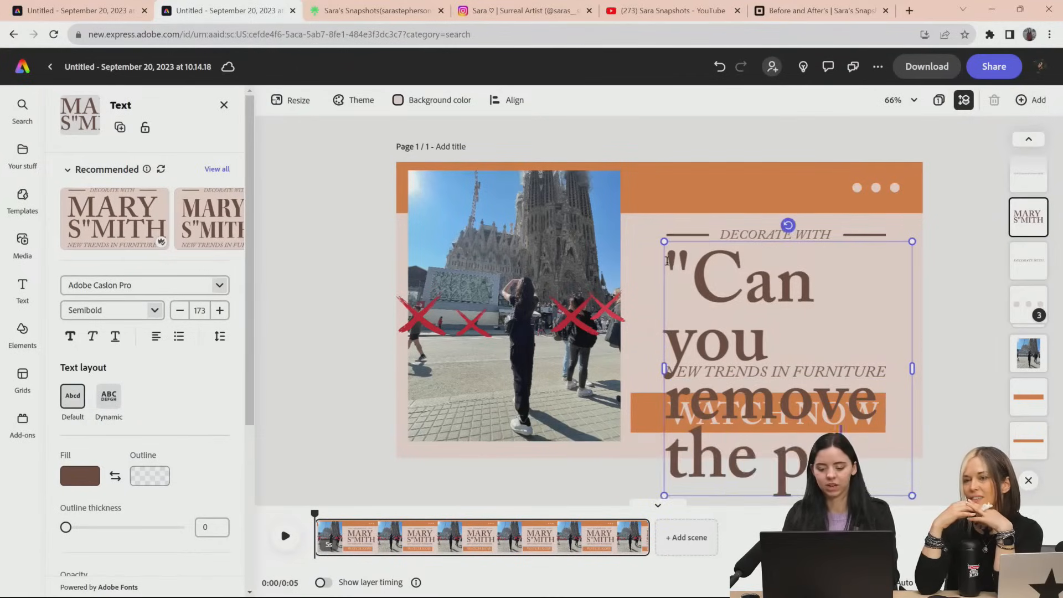
pyautogui.write('e?')
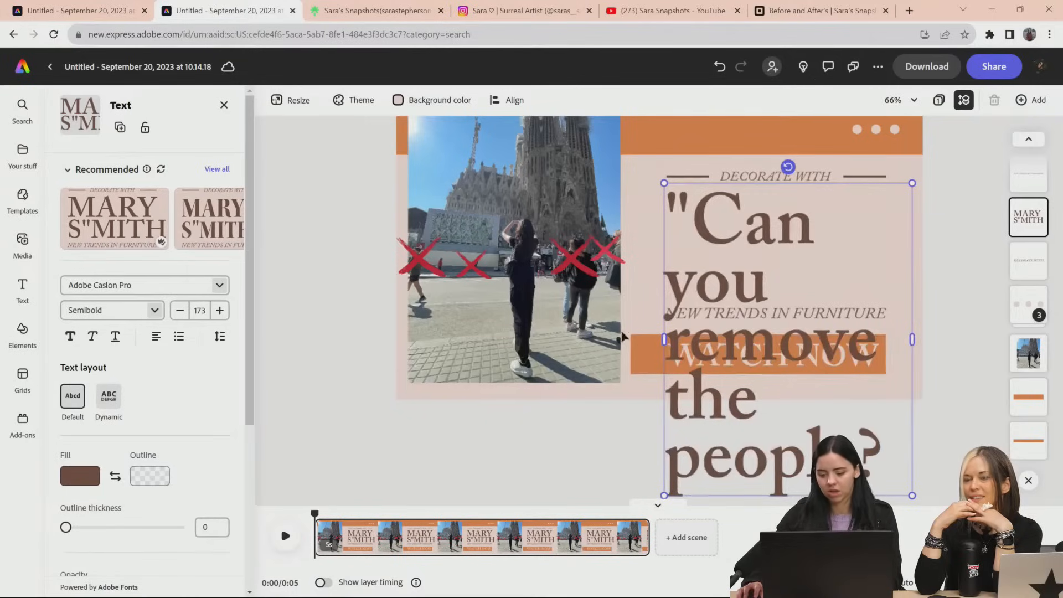
# Widen the headline's text box to three lines, scale it to font size 106, and place it beside the photo above the furniture subtitle
pyautogui.moveTo(664, 338); pyautogui.dragTo(511, 280)
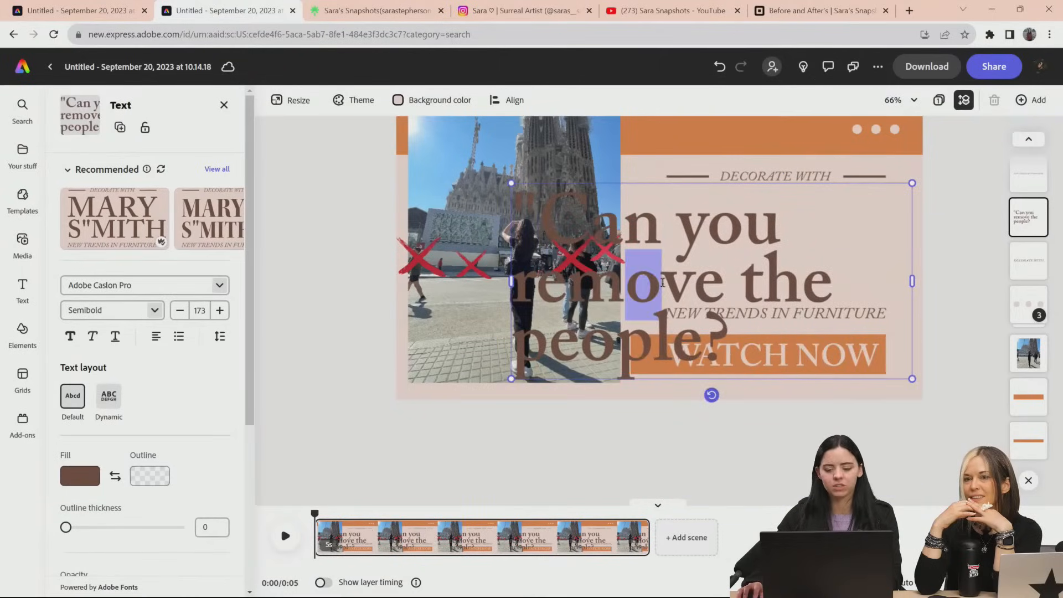
pyautogui.moveTo(828, 183); pyautogui.dragTo(931, 129)
pyautogui.scroll(2, 941, 166)
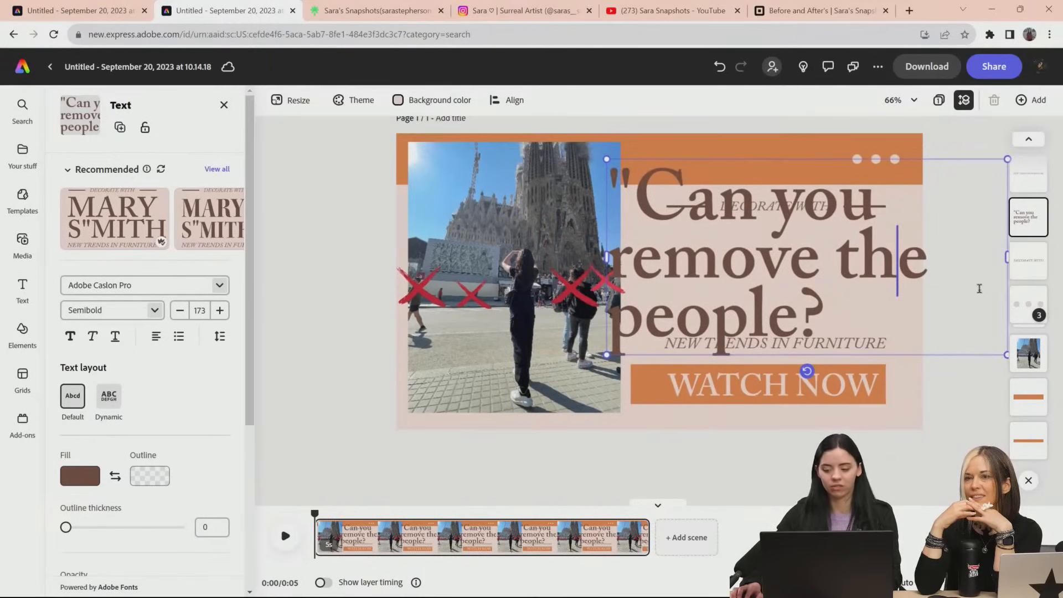
pyautogui.moveTo(607, 355); pyautogui.dragTo(723, 334)
pyautogui.moveTo(705, 340); pyautogui.dragTo(691, 339)
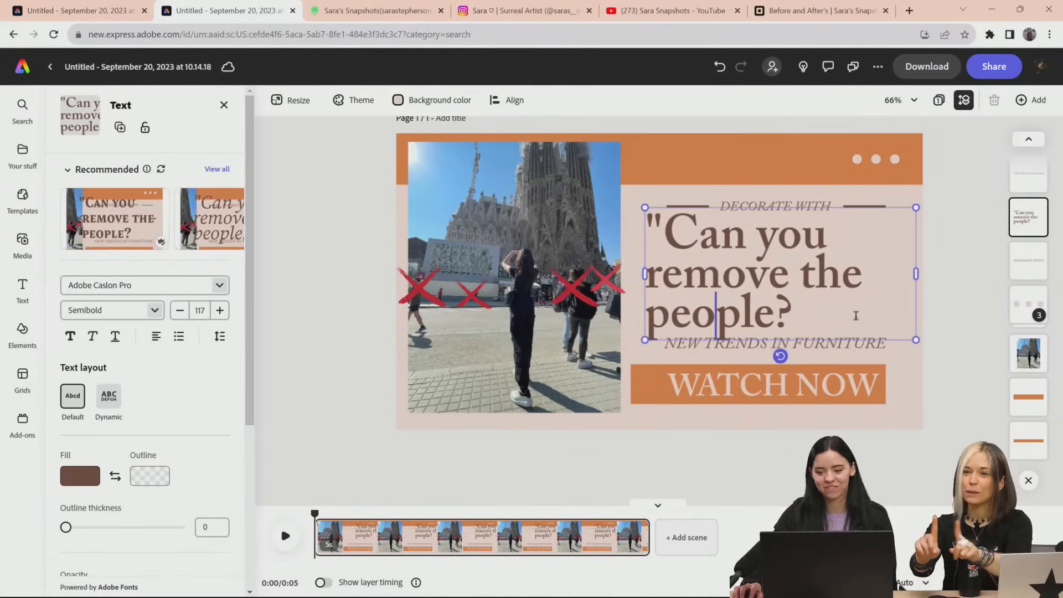
pyautogui.moveTo(916, 339); pyautogui.dragTo(890, 327)
# Add a closing quotation mark after "people?" and move the headline slightly down, away from the "DECORATE WITH" line
pyautogui.click(803, 304)
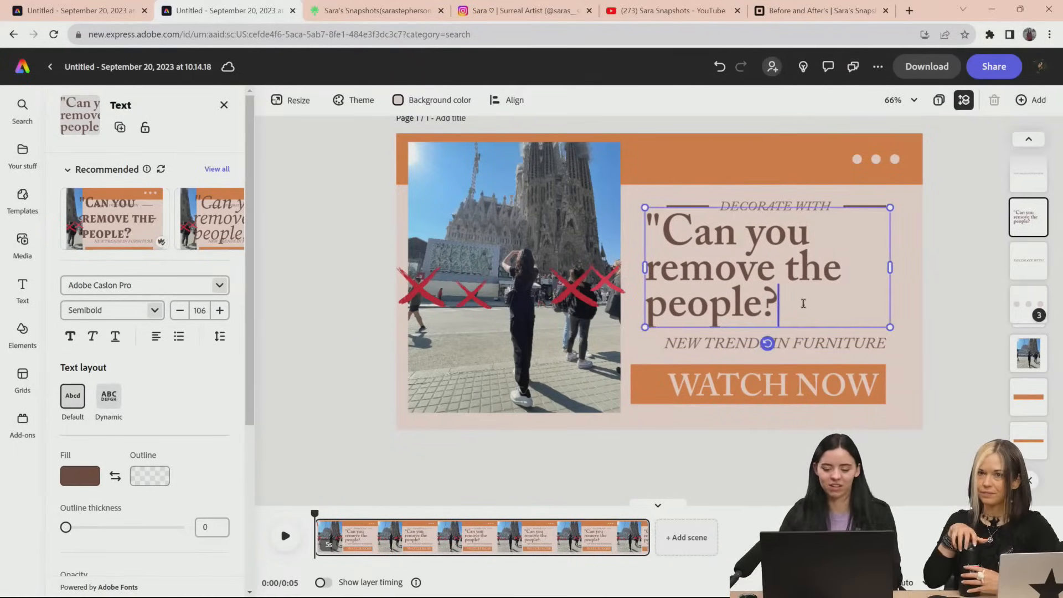
pyautogui.write('"')
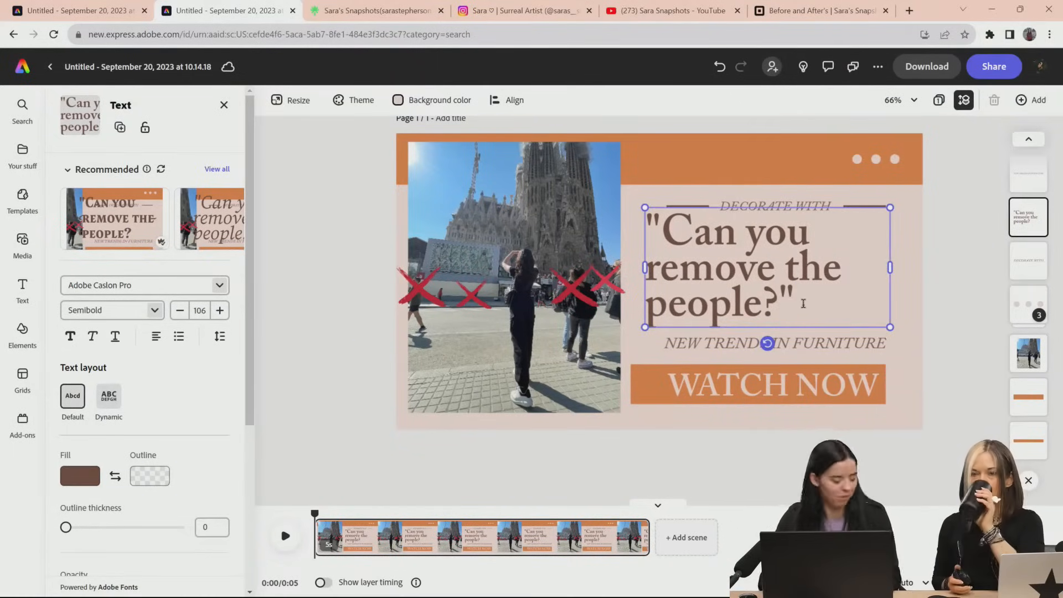
pyautogui.moveTo(855, 328); pyautogui.dragTo(854, 331)
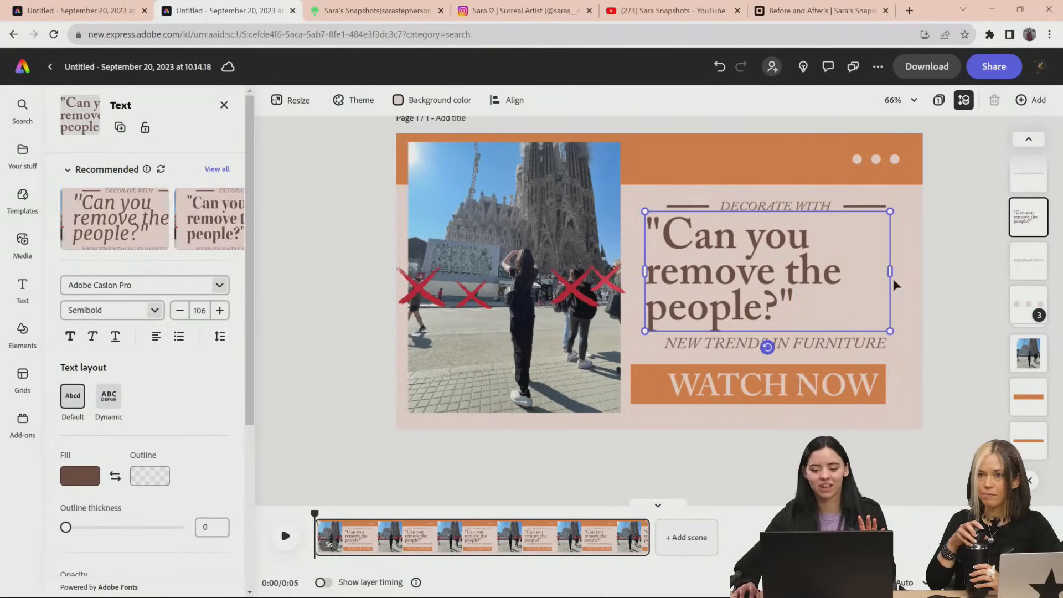
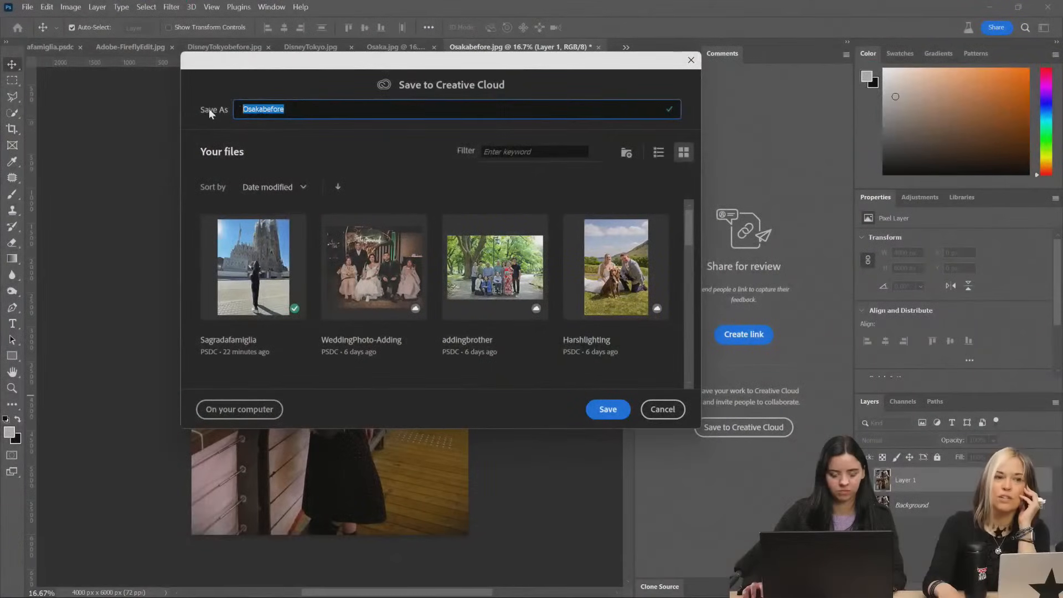
# Save the edited Osaka photo to Creative Cloud under the name OSAKA
pyautogui.write('OSAKA')
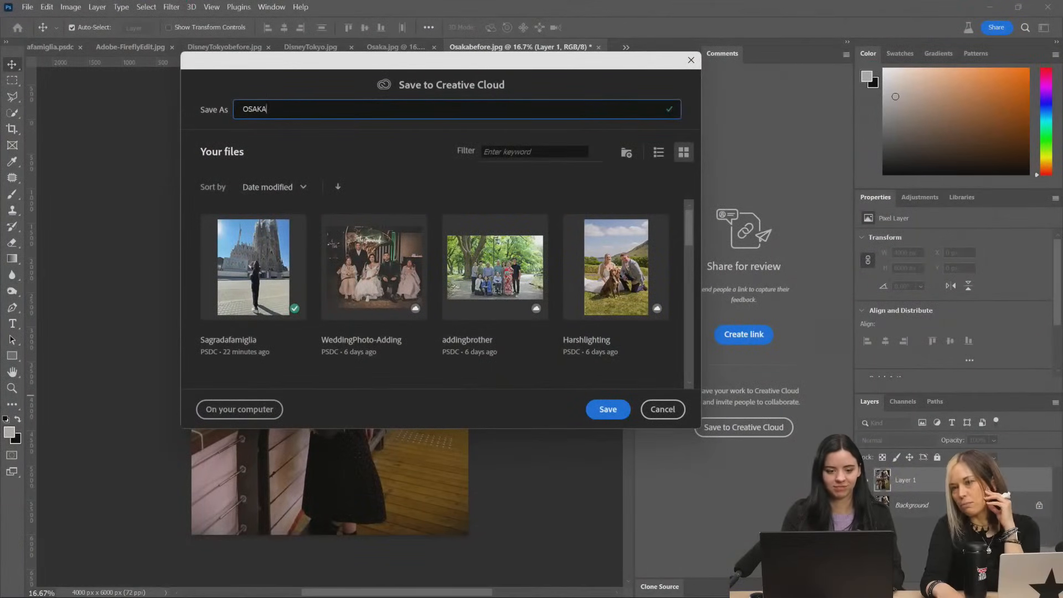
pyautogui.click(607, 410)
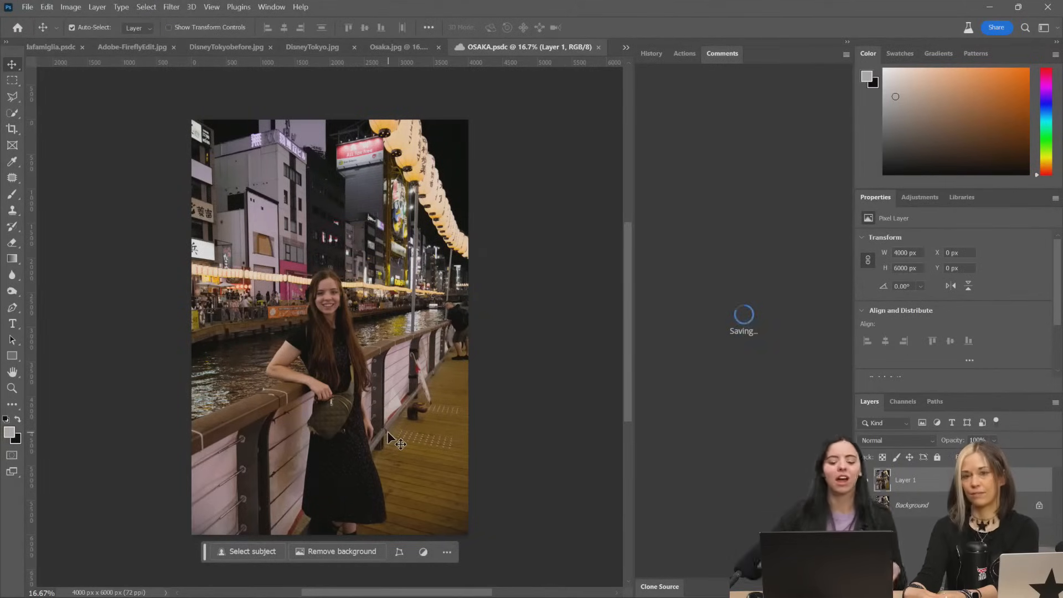
# Examine the woman, her quilted bag and her dress up close in the Osaka photo
pyautogui.scroll(-3, 389, 438)
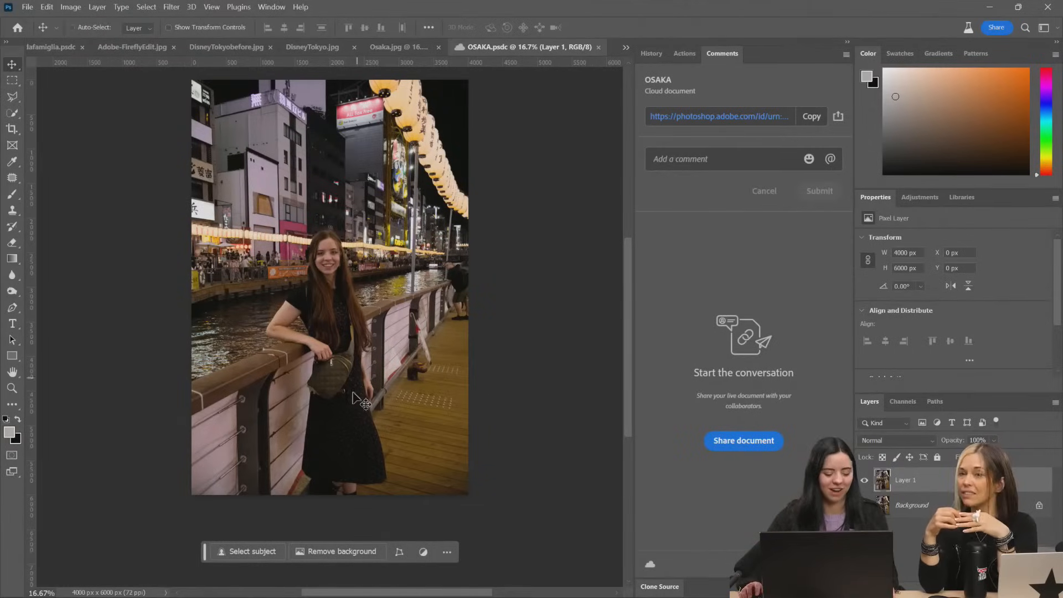
pyautogui.moveTo(364, 380); pyautogui.dragTo(392, 410)
pyautogui.press('super')
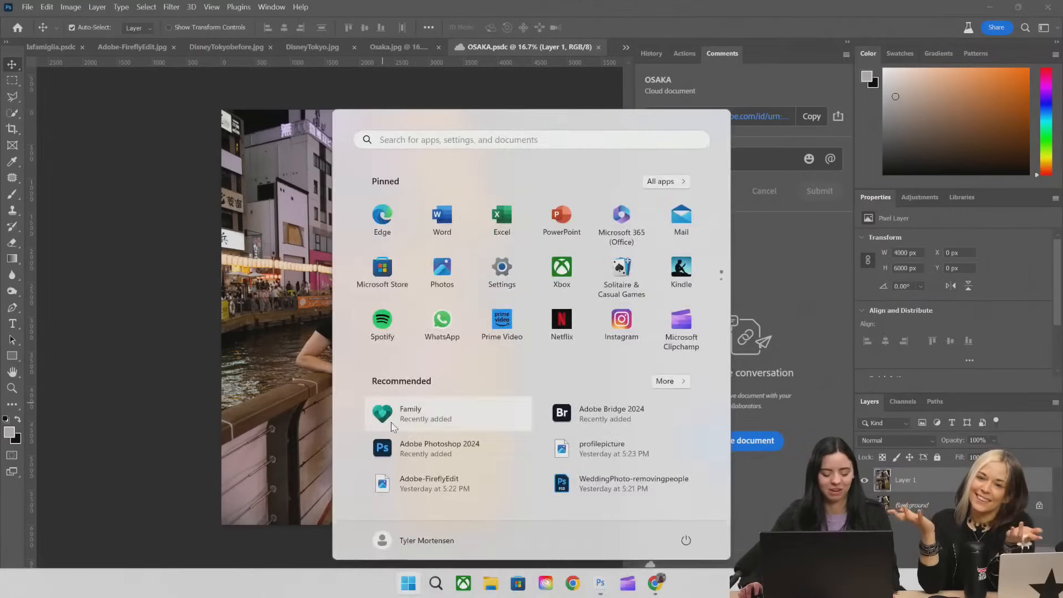
pyautogui.press('super')
pyautogui.scroll(9, 388, 425)
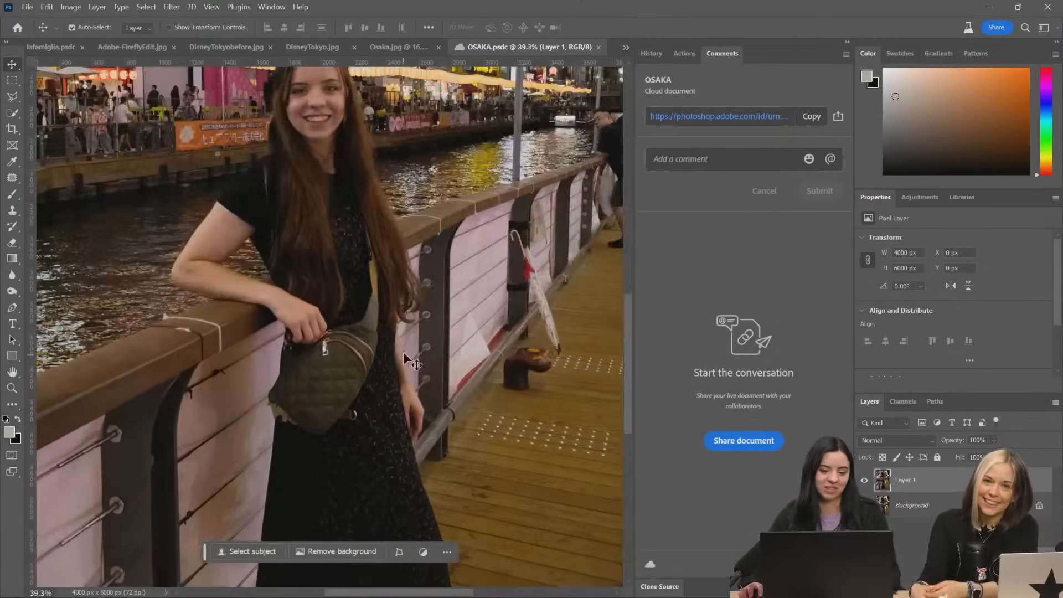
pyautogui.moveTo(403, 351); pyautogui.dragTo(435, 221)
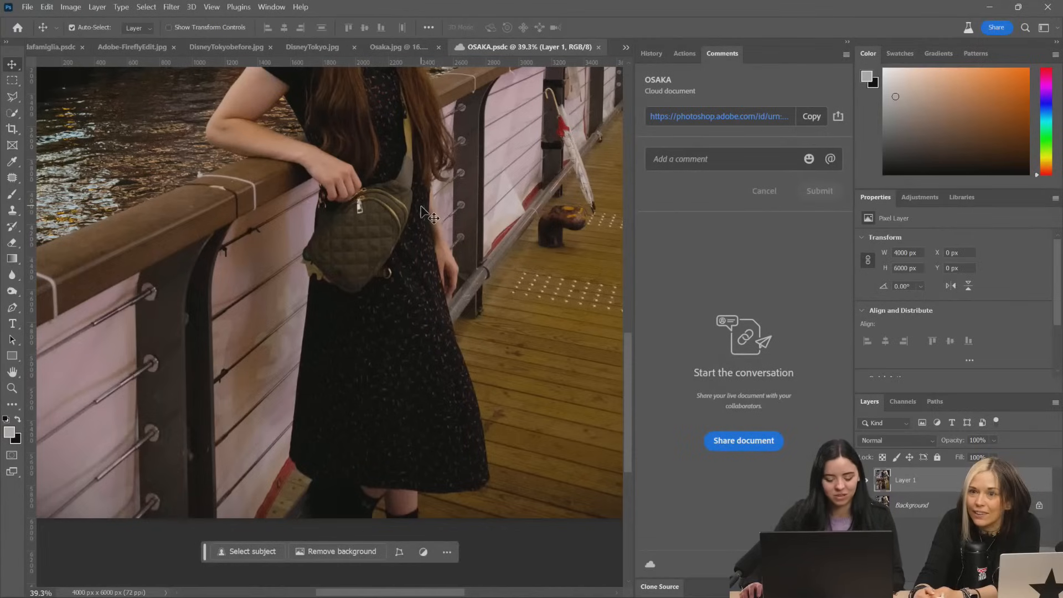
pyautogui.scroll(2, 426, 216)
pyautogui.moveTo(409, 164); pyautogui.dragTo(380, 252)
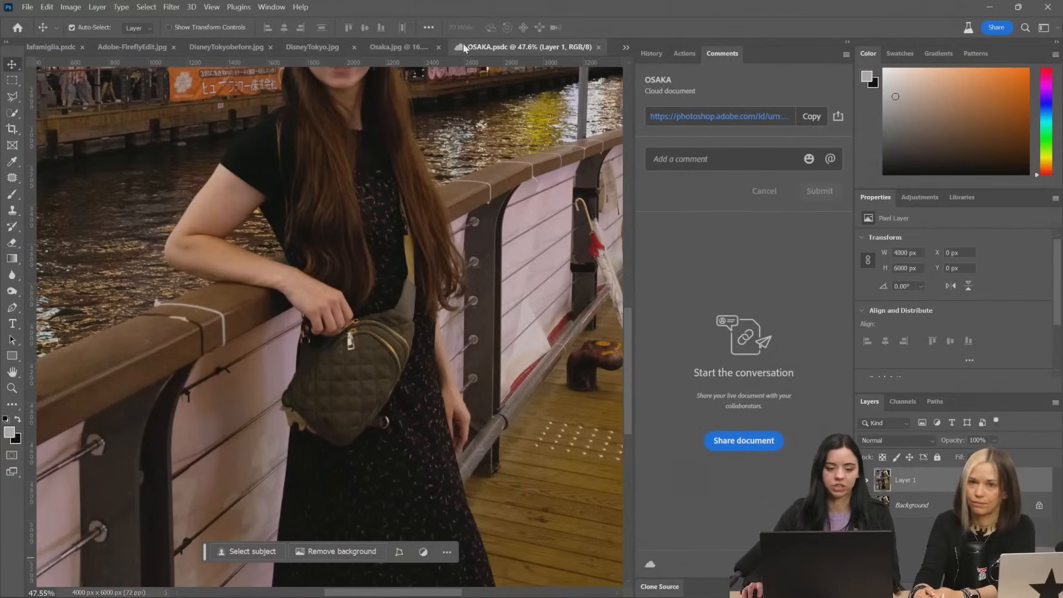
# Reopen the Creative Cloud save dialog for the Osaka document and look over the stored files
pyautogui.hotkey('ctrl', 'shift', 's')
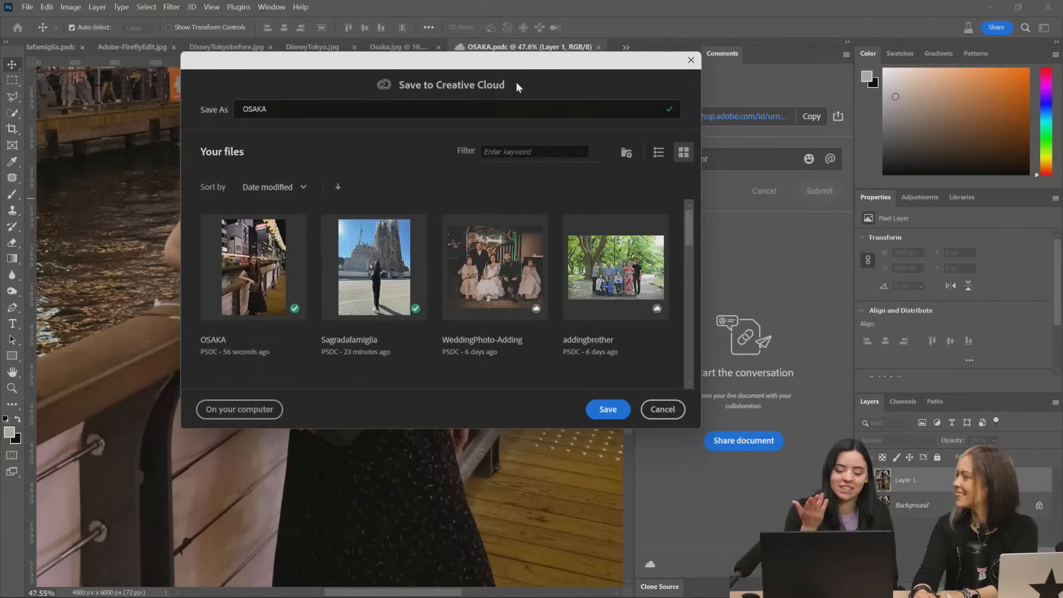
pyautogui.scroll(-2, 679, 344)
pyautogui.scroll(2, 443, 277)
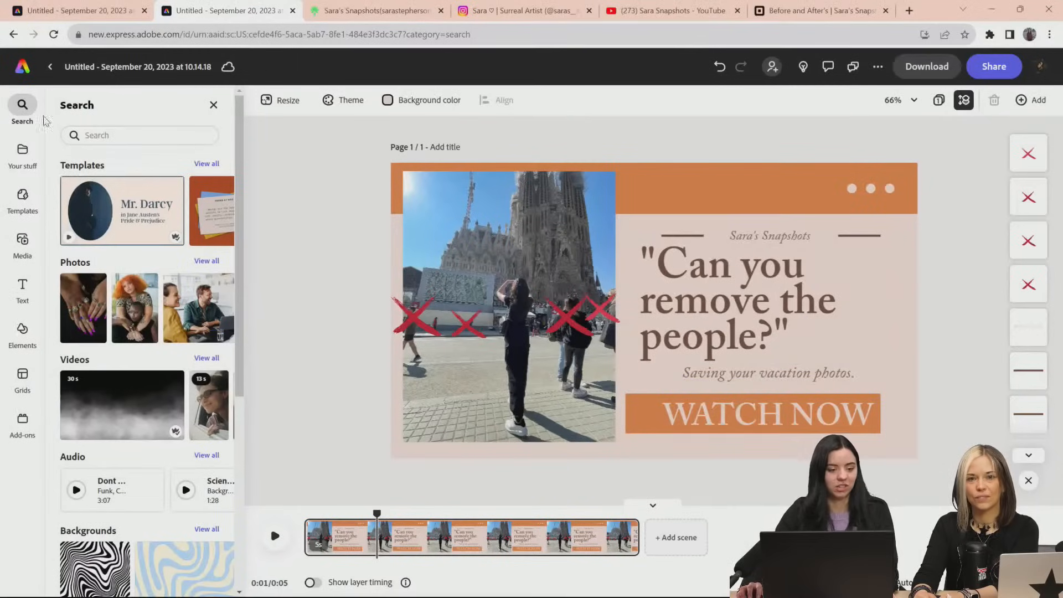
# Switch to Adobe Express, leave the cathedral thumbnail project, and create a blank 1080 x 1080 px Instagram square post
pyautogui.click(49, 66)
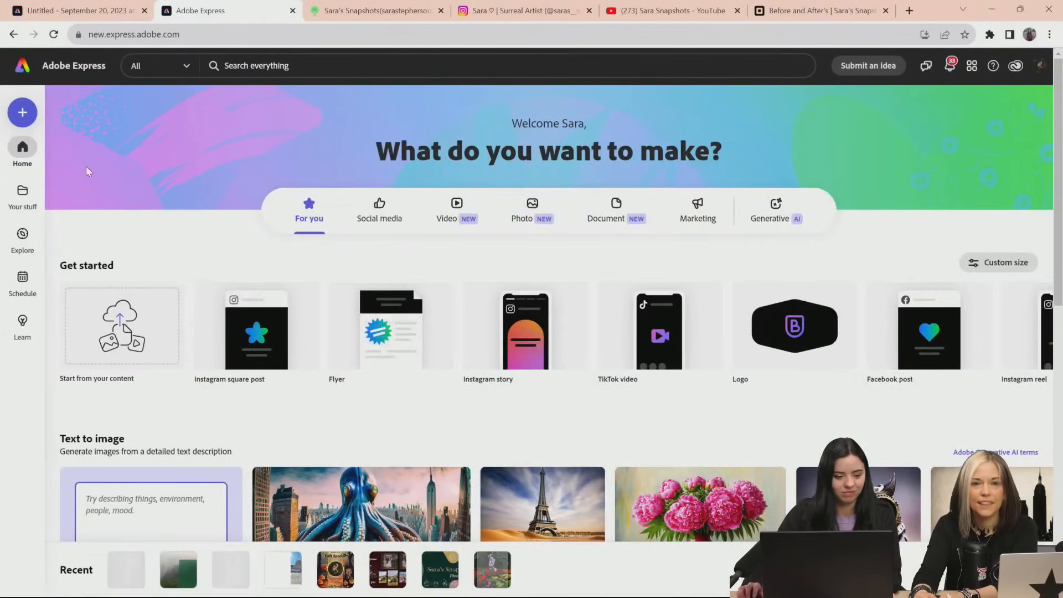
pyautogui.click(22, 113)
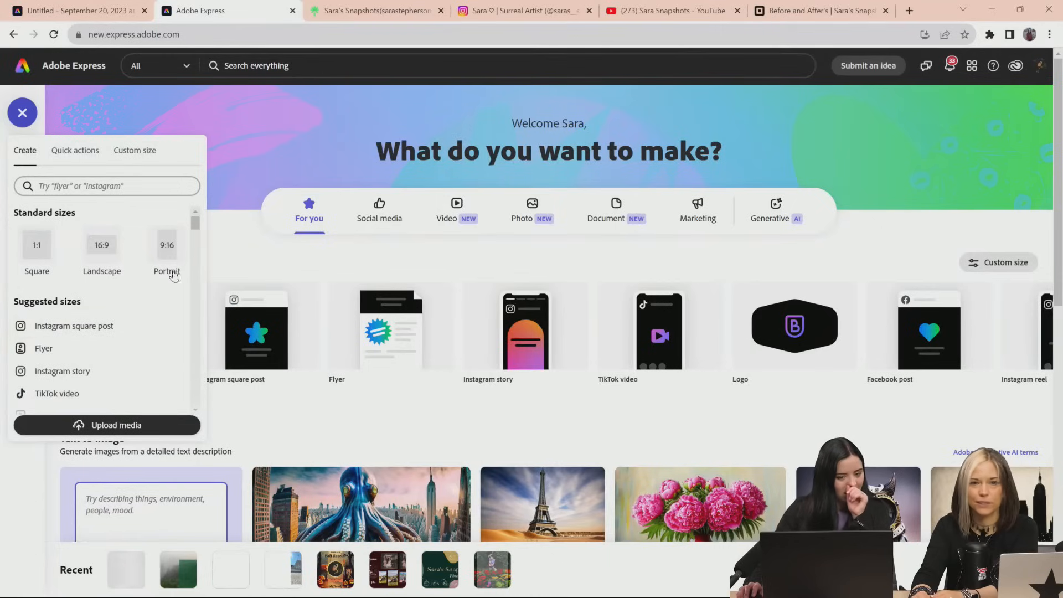
pyautogui.scroll(-1, 149, 320)
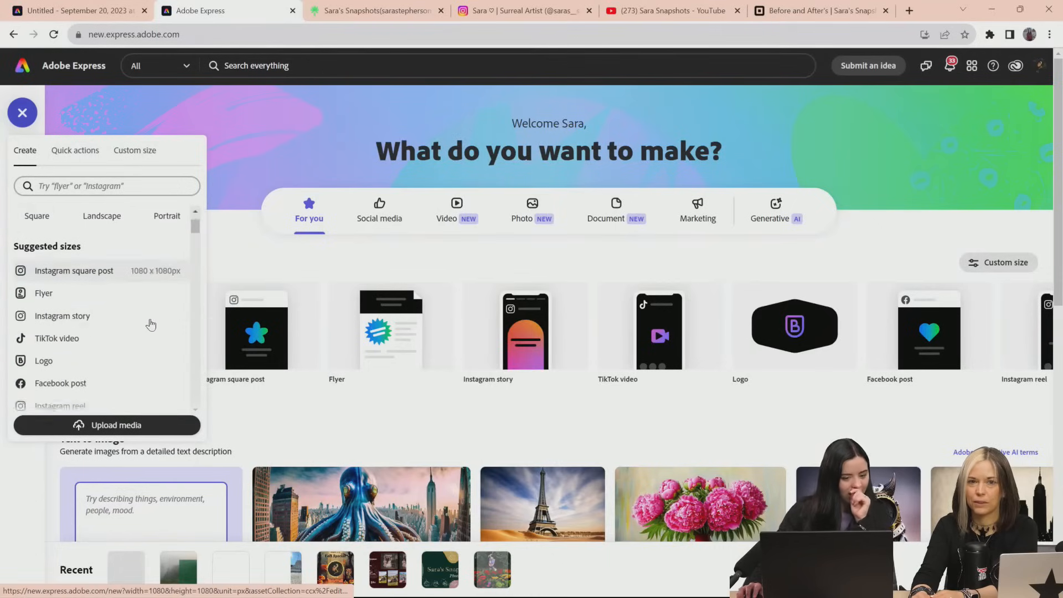
pyautogui.click(105, 264)
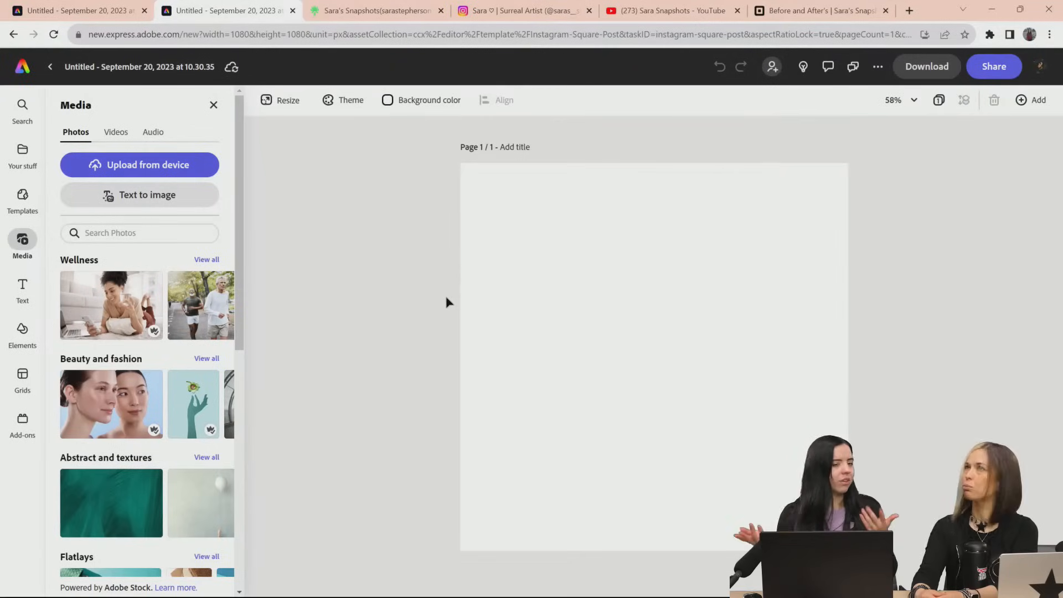
# Look through the recommended and social media resize presets for the square post, keeping its current size
pyautogui.click(277, 101)
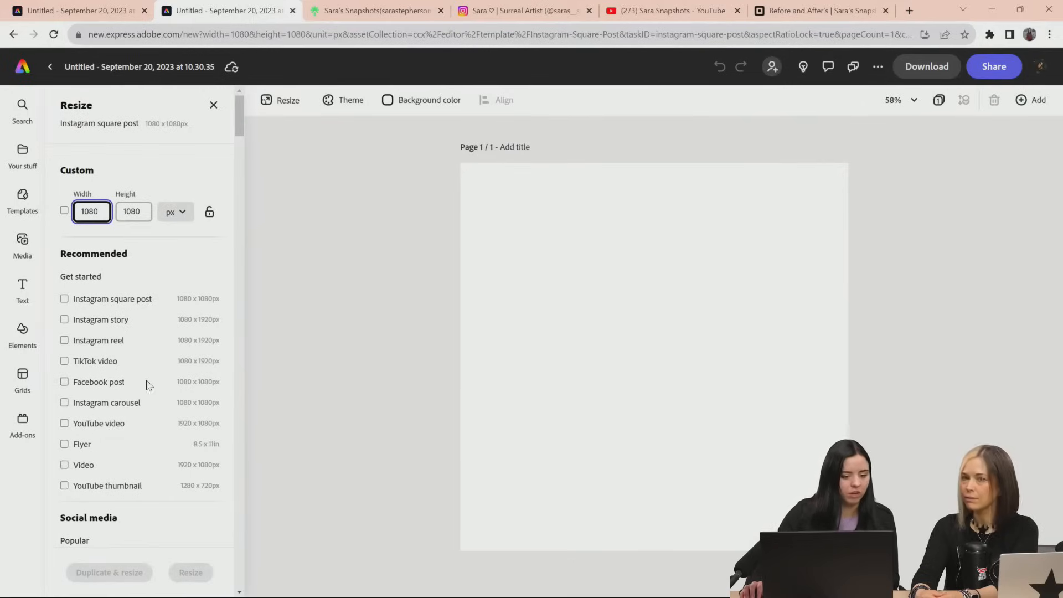
pyautogui.scroll(-1, 145, 380)
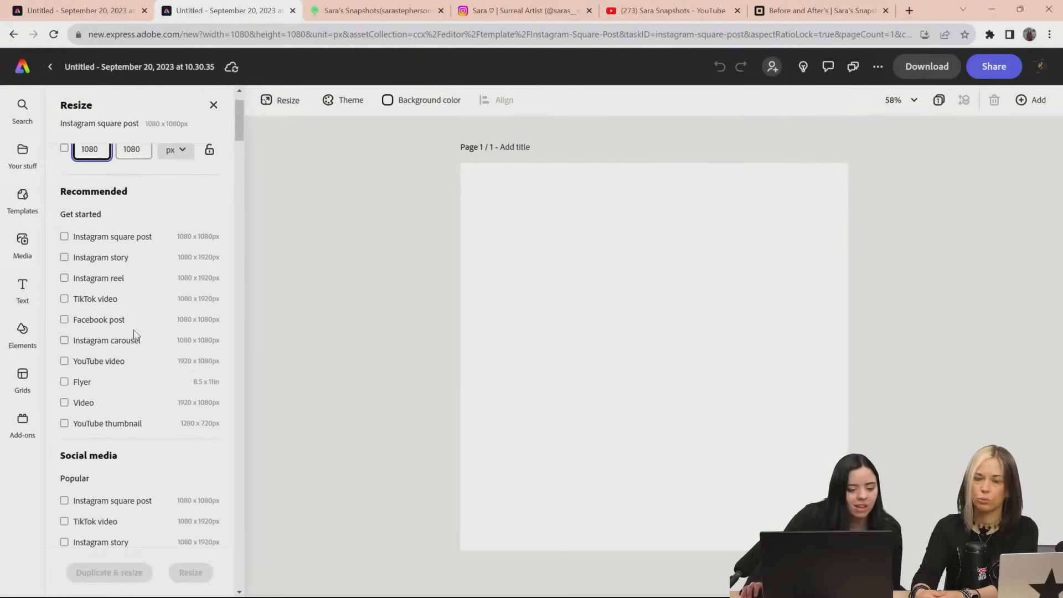
pyautogui.scroll(-4, 143, 399)
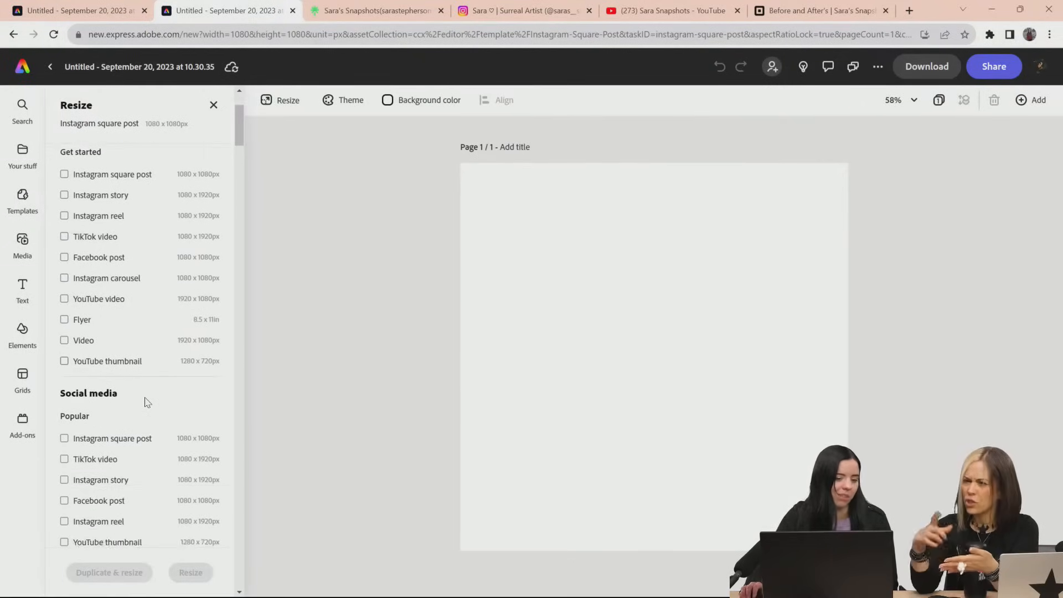
pyautogui.scroll(5, 147, 403)
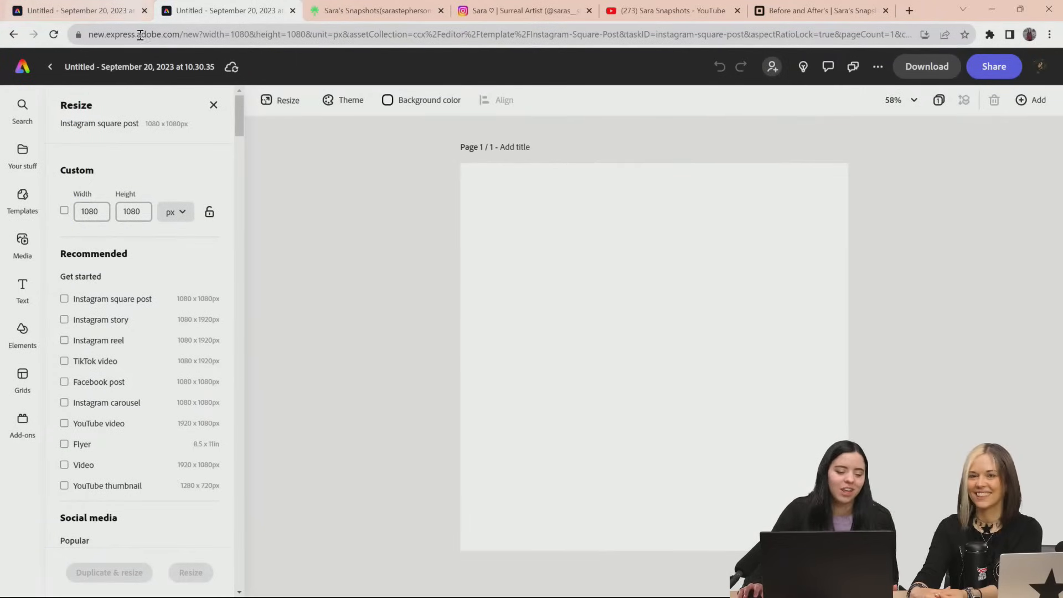
pyautogui.click(214, 104)
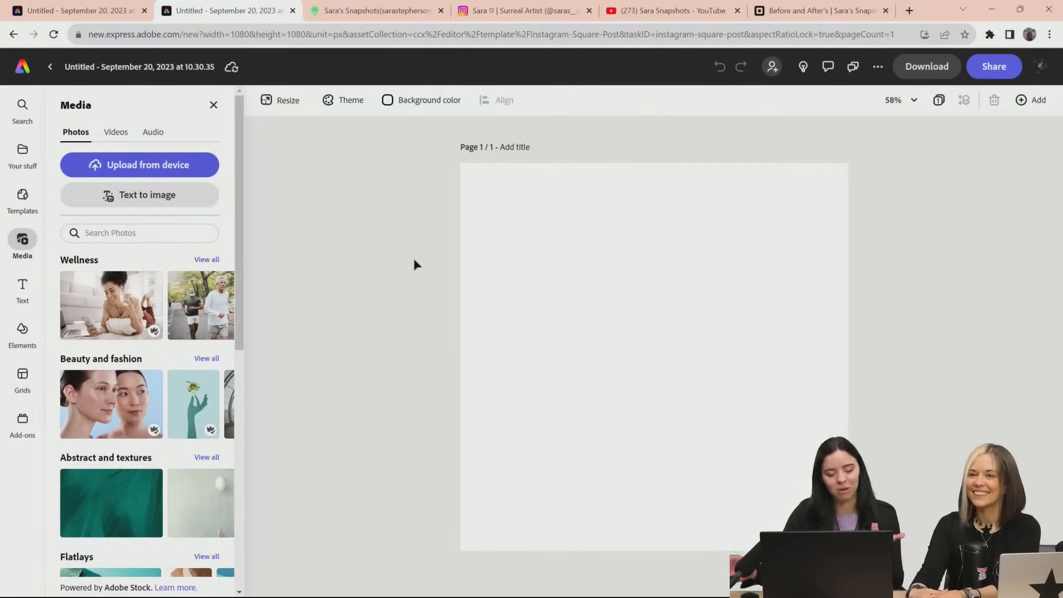
# Place the OSAKA cloud document from the stored files on the square post and enlarge it to nearly the full page height
pyautogui.click(23, 156)
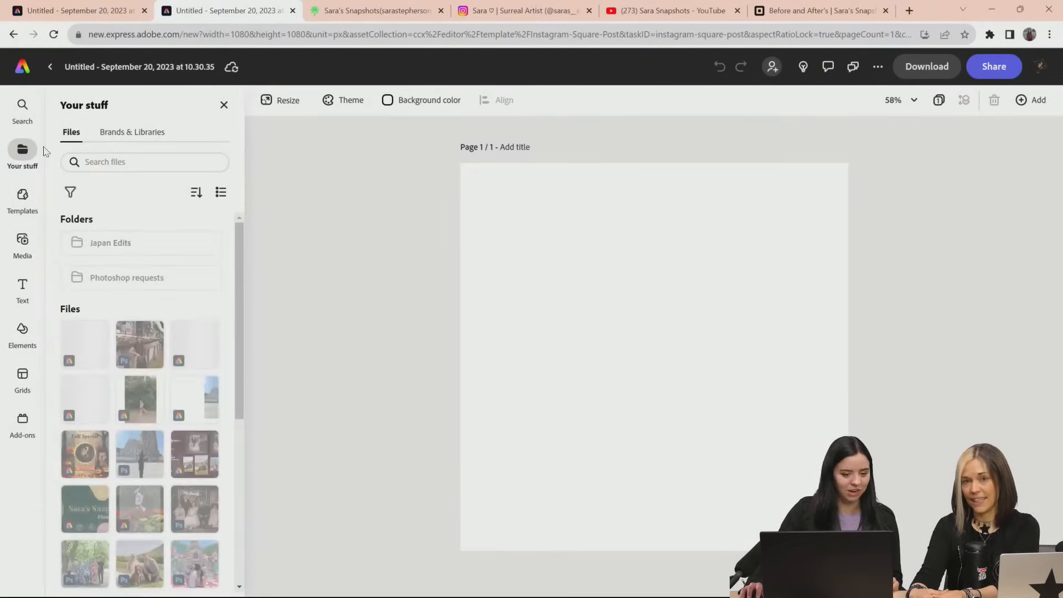
pyautogui.scroll(-2, 178, 221)
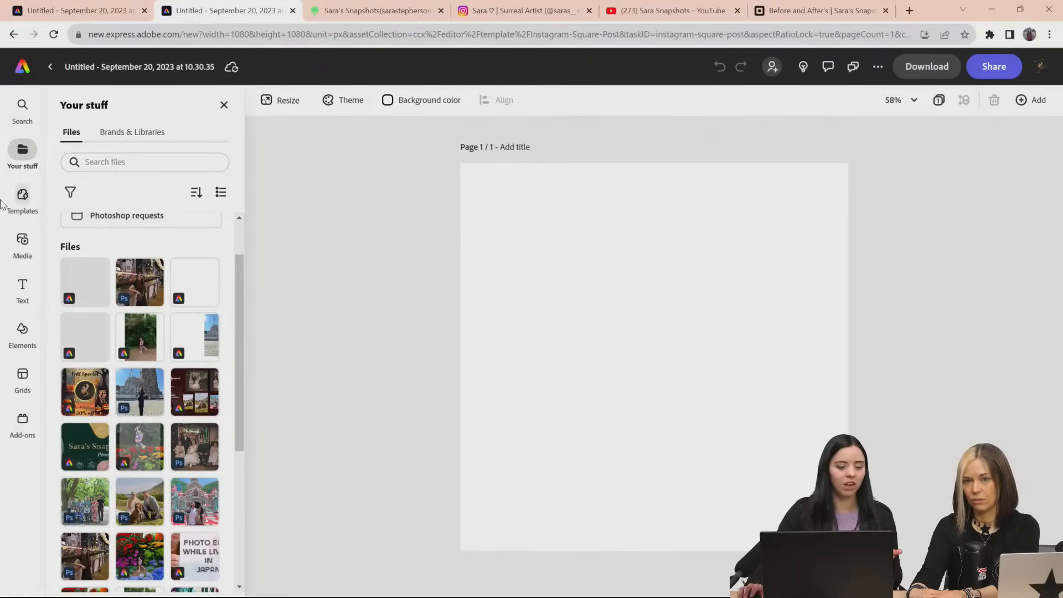
pyautogui.scroll(1, 161, 271)
pyautogui.scroll(-1, 221, 296)
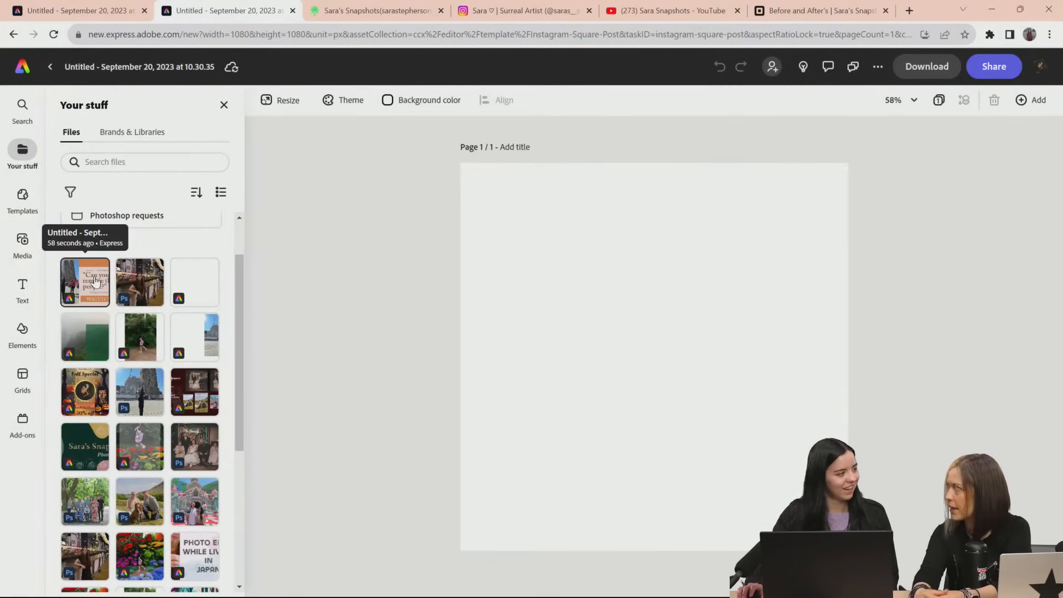
pyautogui.click(138, 284)
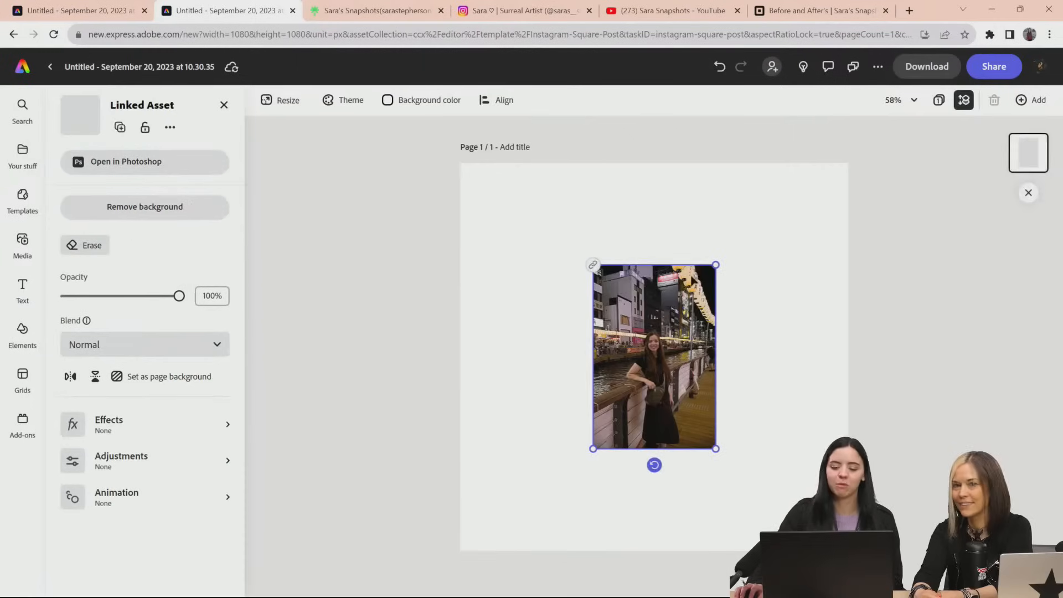
pyautogui.moveTo(716, 264); pyautogui.dragTo(793, 175)
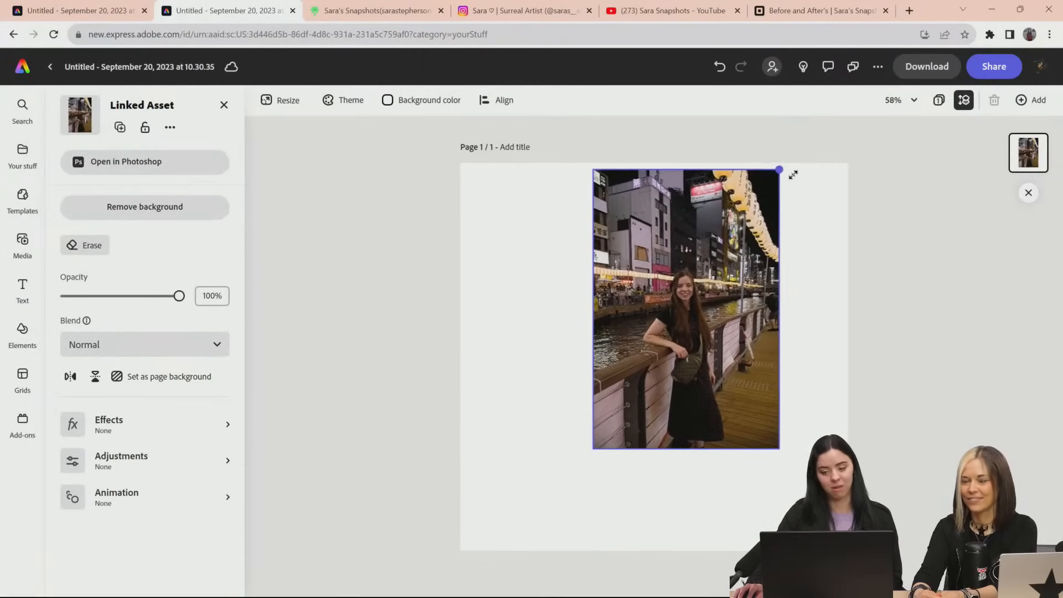
pyautogui.moveTo(592, 450); pyautogui.dragTo(489, 525)
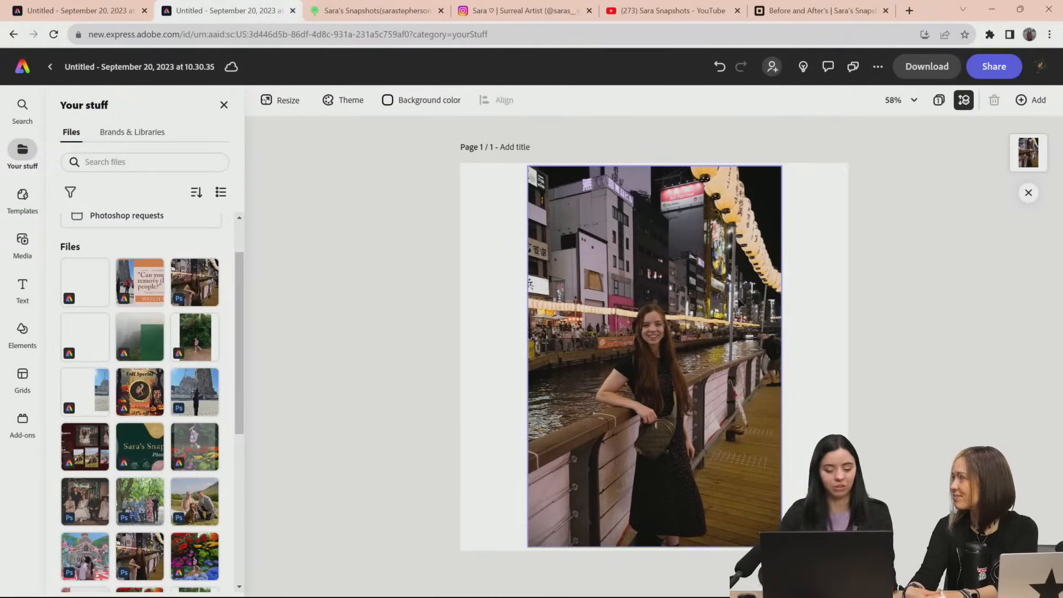
# Switch back to Photoshop, dismiss the save dialog, and inspect the woman's quilted bag and its strap in the Osaka photo
pyautogui.hotkey('alt', 'Tab')
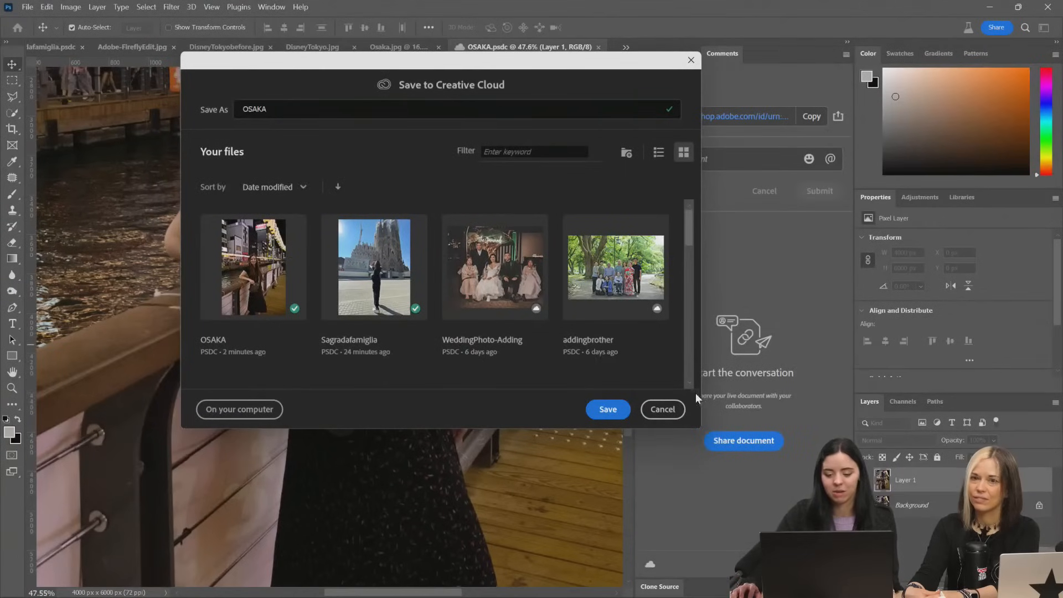
pyautogui.click(666, 412)
pyautogui.scroll(4, 396, 390)
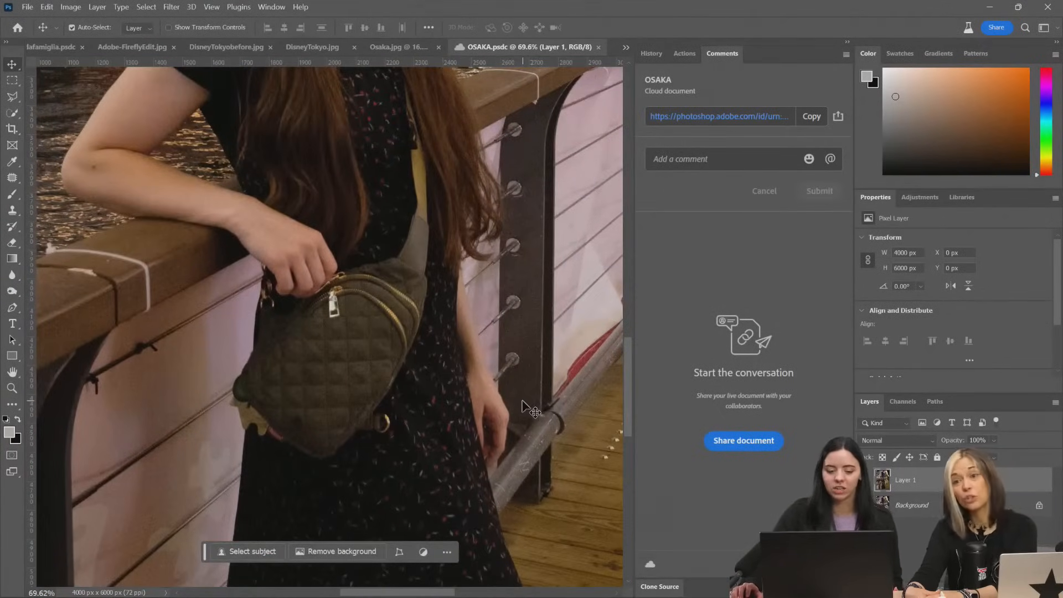
pyautogui.scroll(-8, 510, 409)
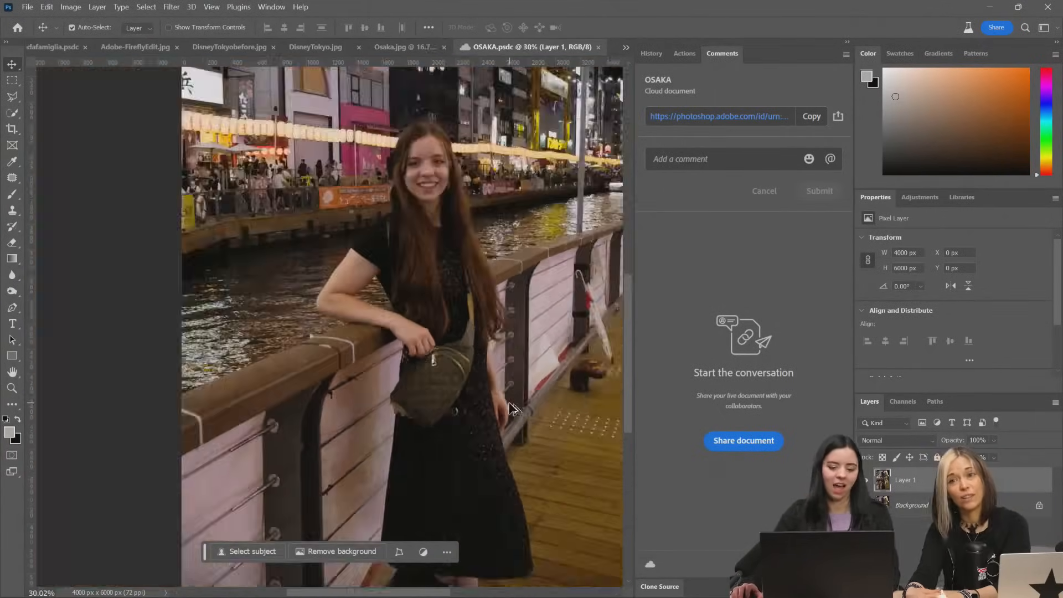
pyautogui.scroll(2, 549, 415)
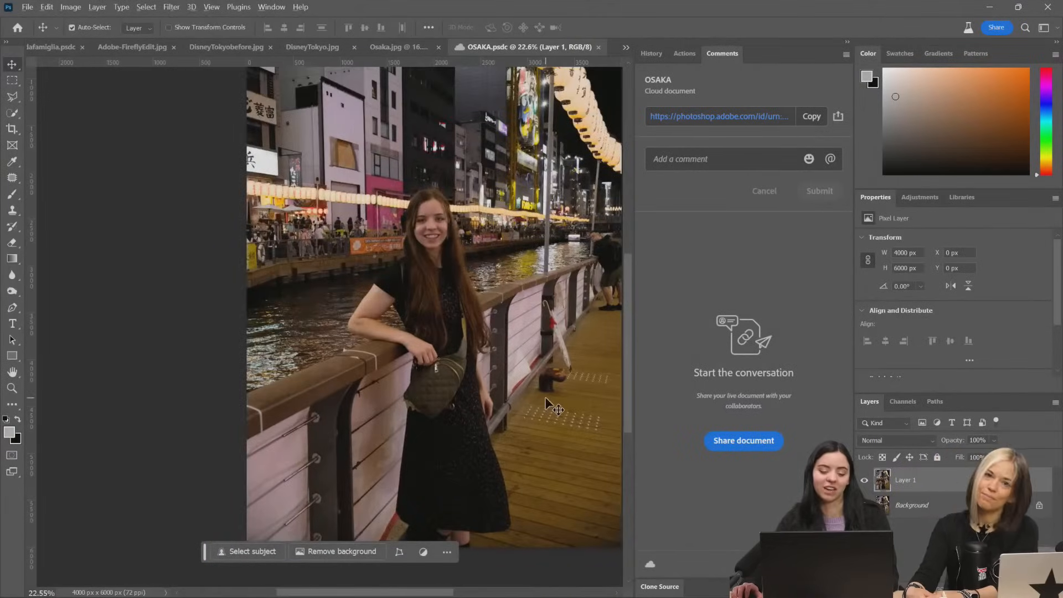
pyautogui.scroll(6, 545, 396)
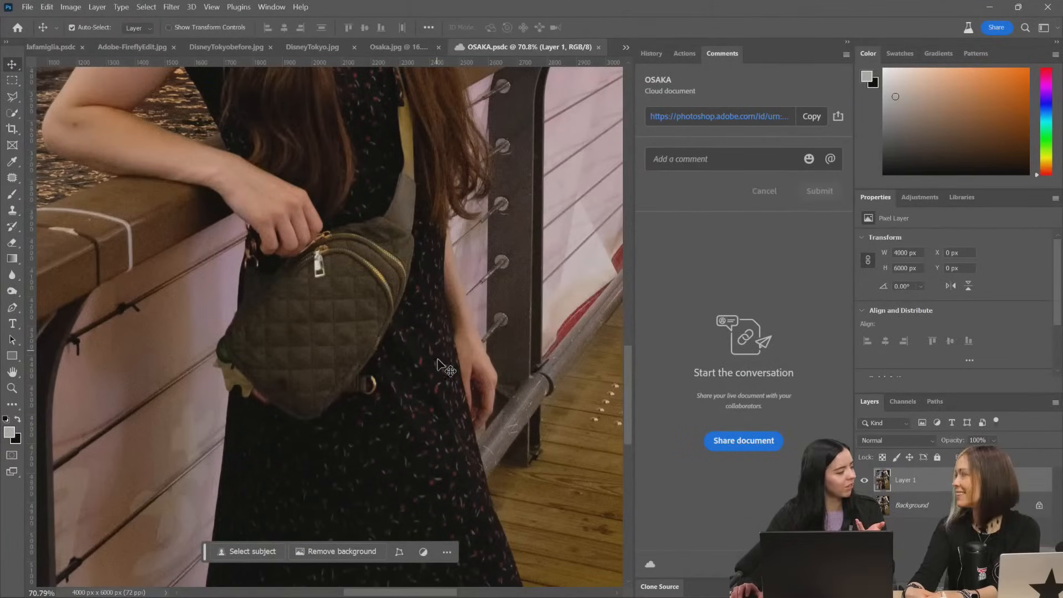
pyautogui.scroll(-2, 393, 487)
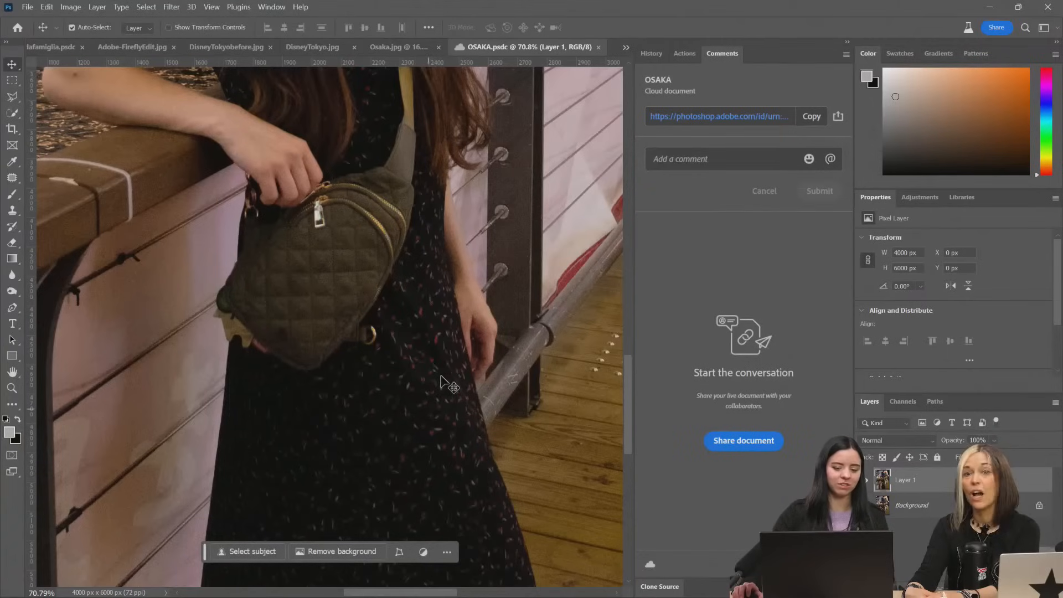
pyautogui.scroll(3, 423, 333)
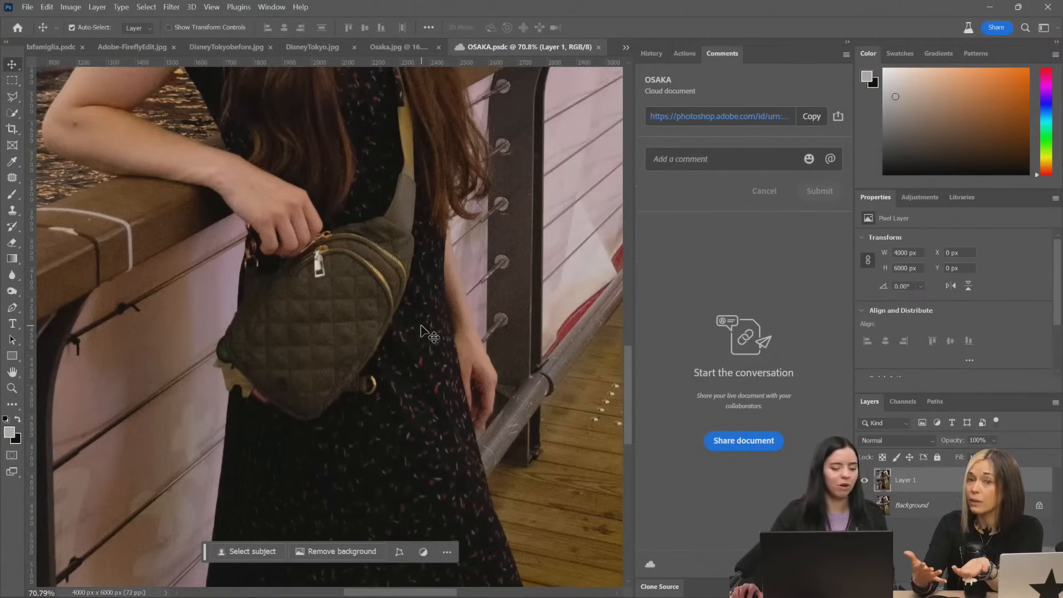
pyautogui.scroll(3, 454, 165)
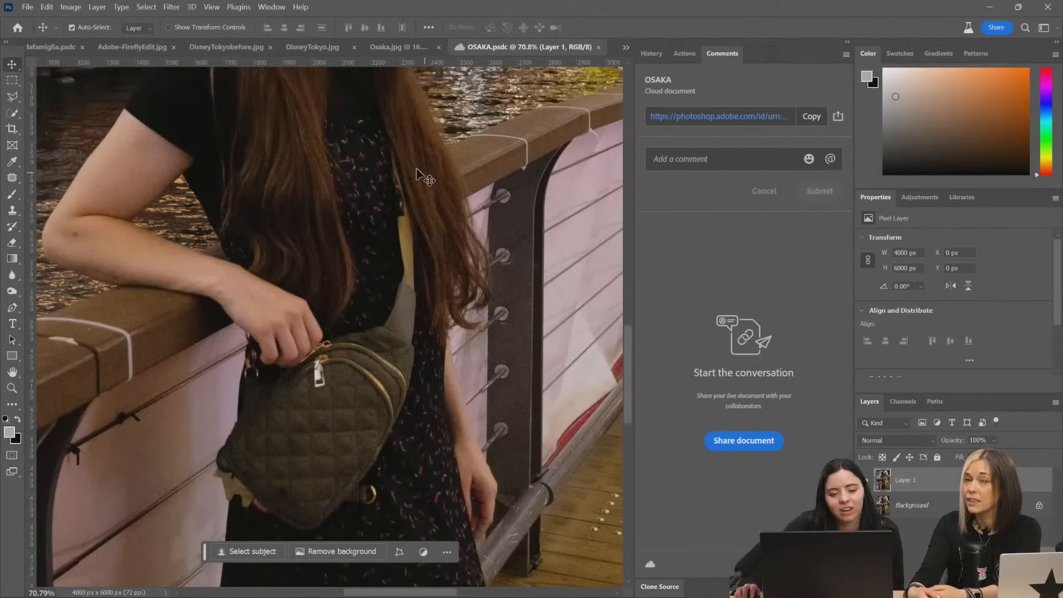
pyautogui.scroll(-2, 327, 340)
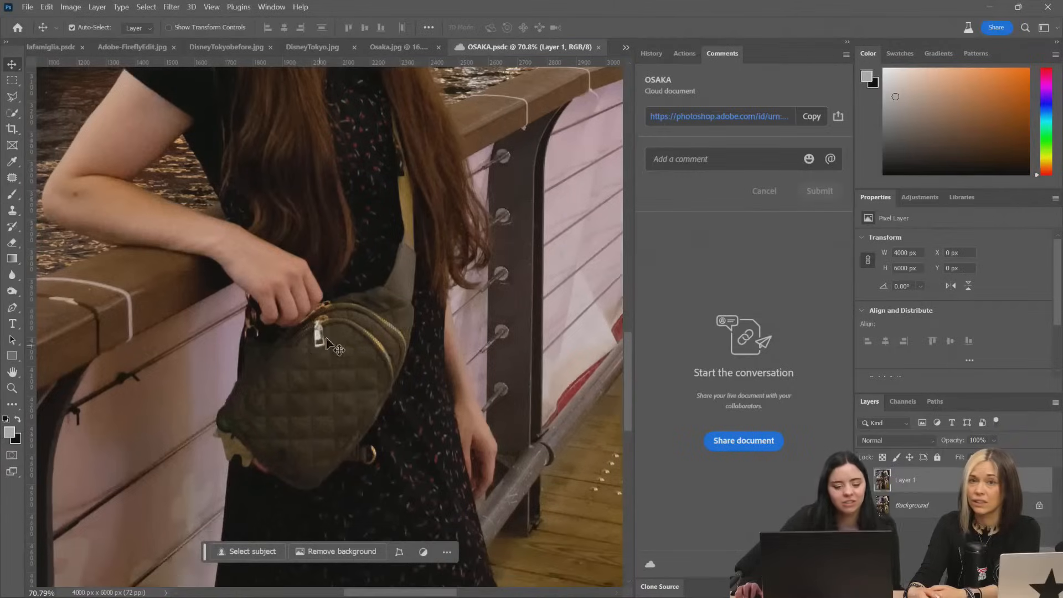
# Select the woman's quilted bag in the Osaka photo with the Object Selection tool
pyautogui.click(11, 180)
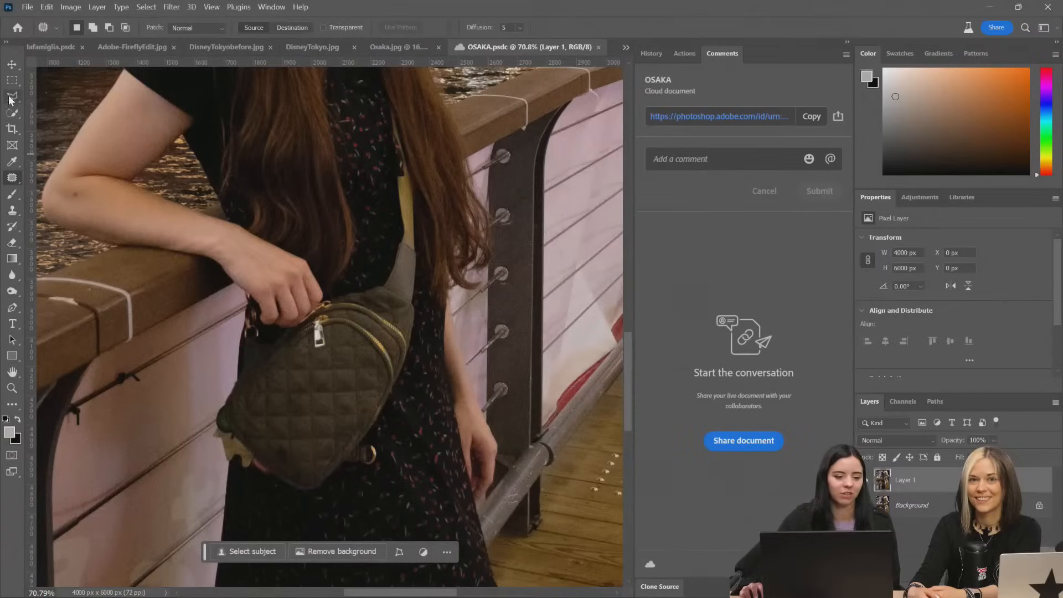
pyautogui.moveTo(9, 100); pyautogui.dragTo(32, 92)
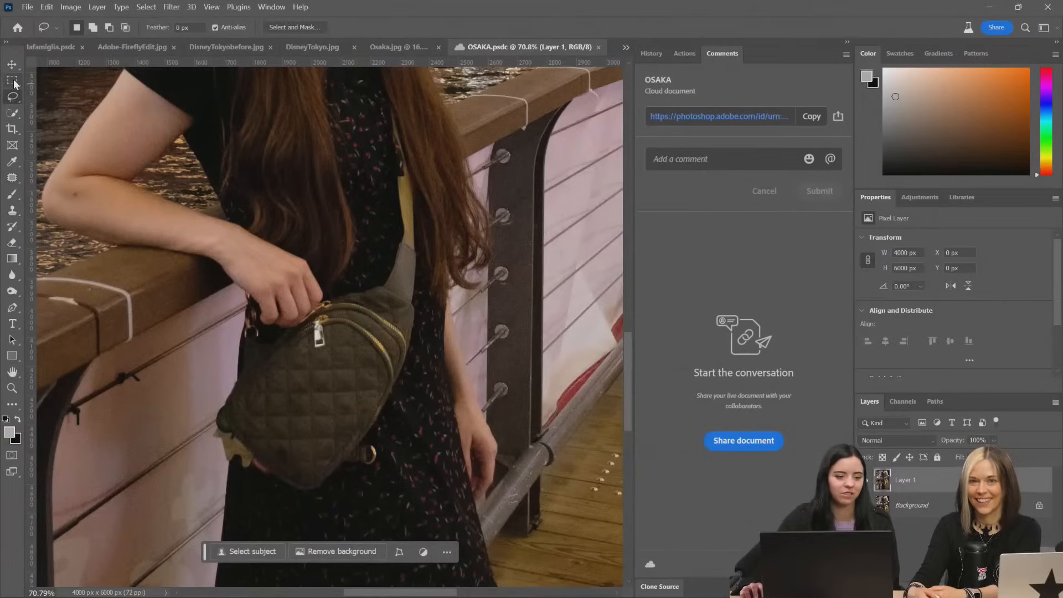
pyautogui.click(14, 84)
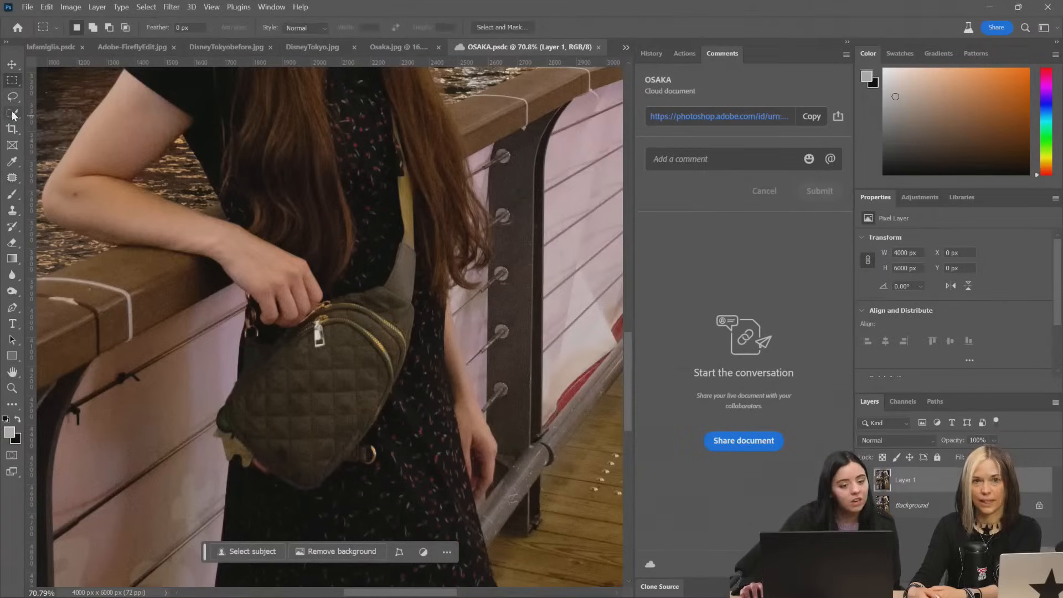
pyautogui.moveTo(15, 114); pyautogui.dragTo(55, 113)
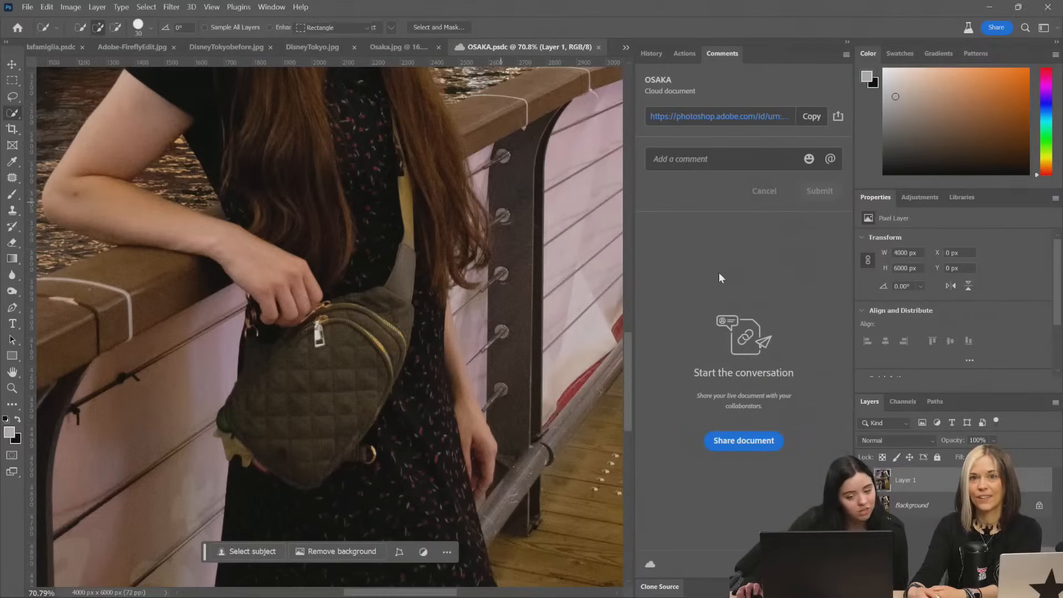
pyautogui.hotkey('shift', 'w')
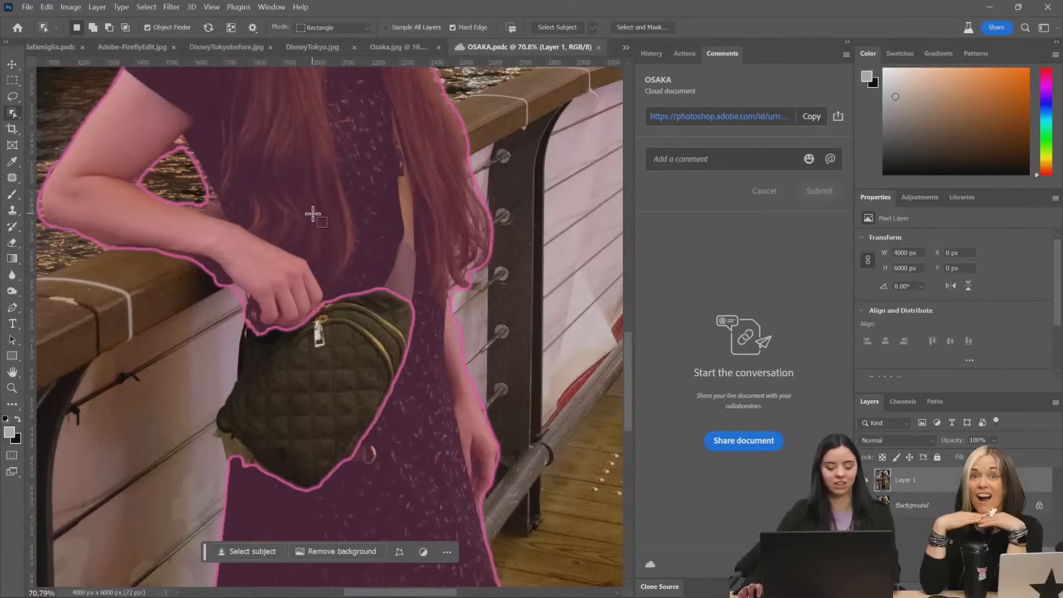
pyautogui.scroll(-5, 313, 213)
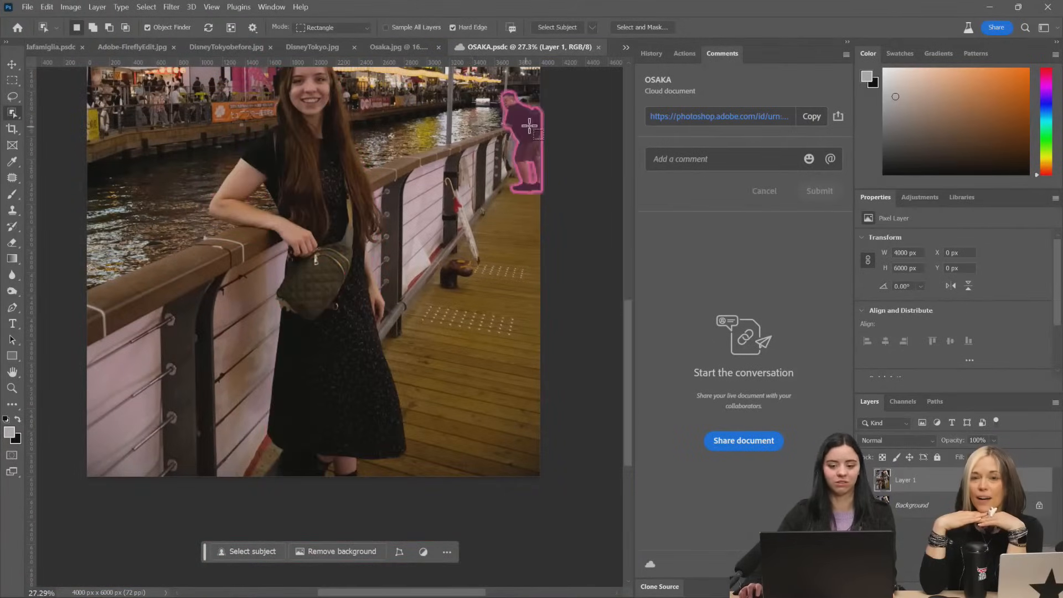
pyautogui.scroll(1, 533, 121)
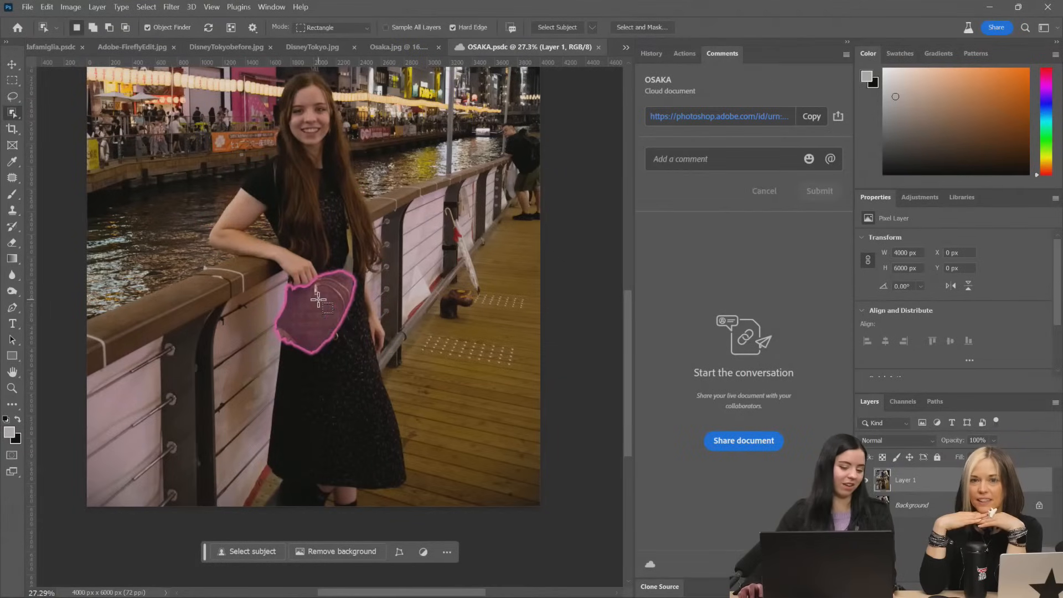
pyautogui.click(318, 301)
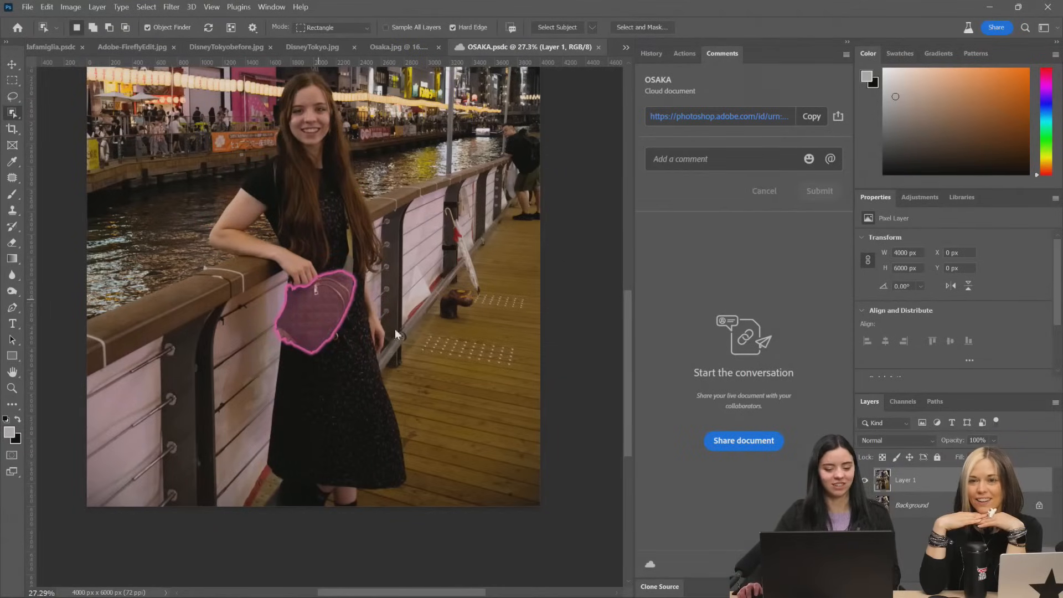
pyautogui.scroll(5, 356, 304)
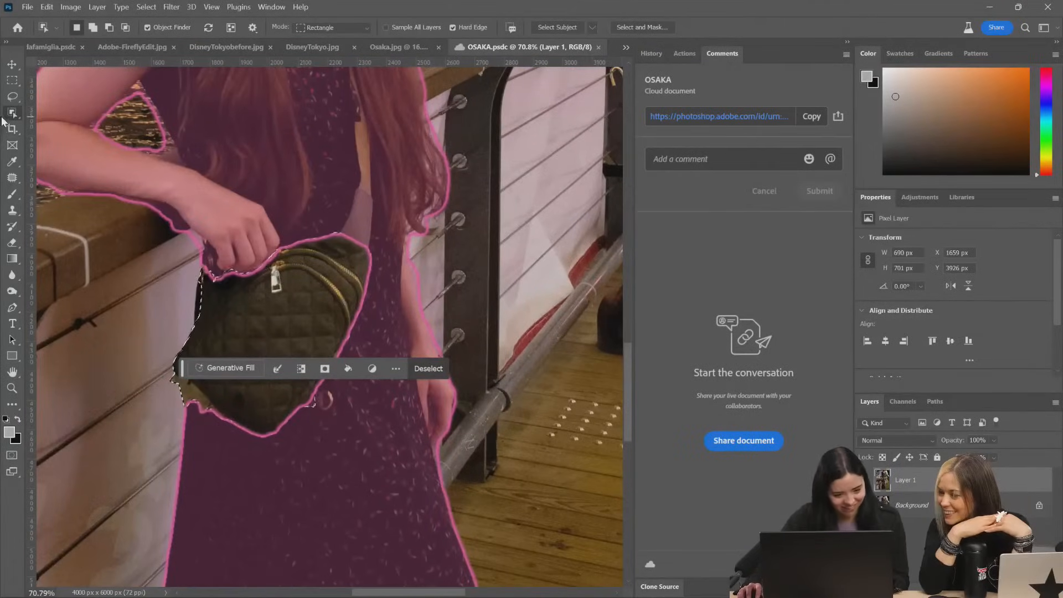
# Add the bag's strap and a loose margin of dress around the bag's lower edge to the selection with the Lasso tool
pyautogui.click(13, 96)
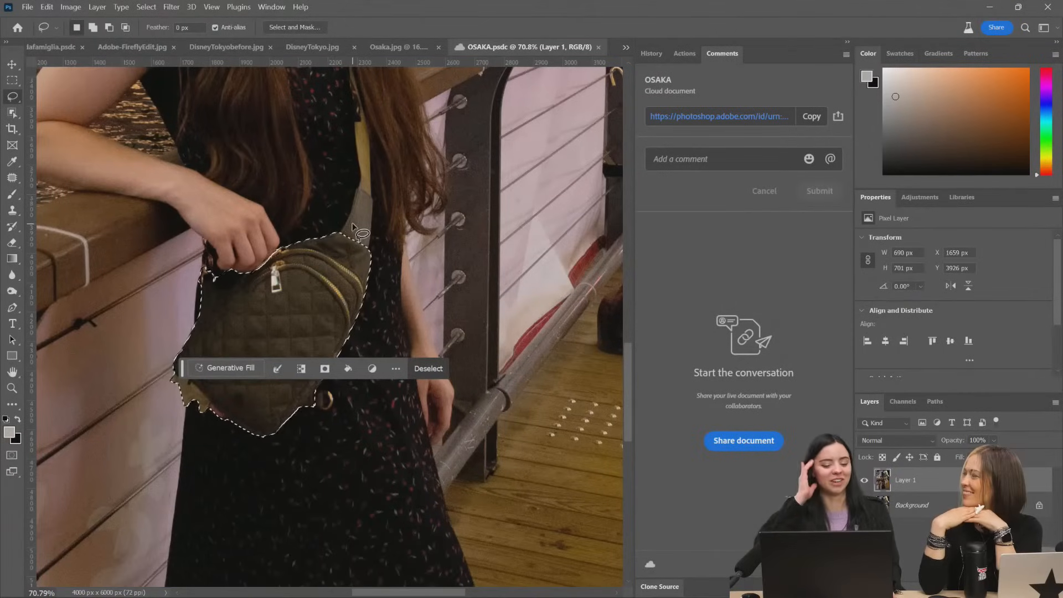
pyautogui.press('shift')
pyautogui.moveTo(321, 237); pyautogui.dragTo(340, 180)
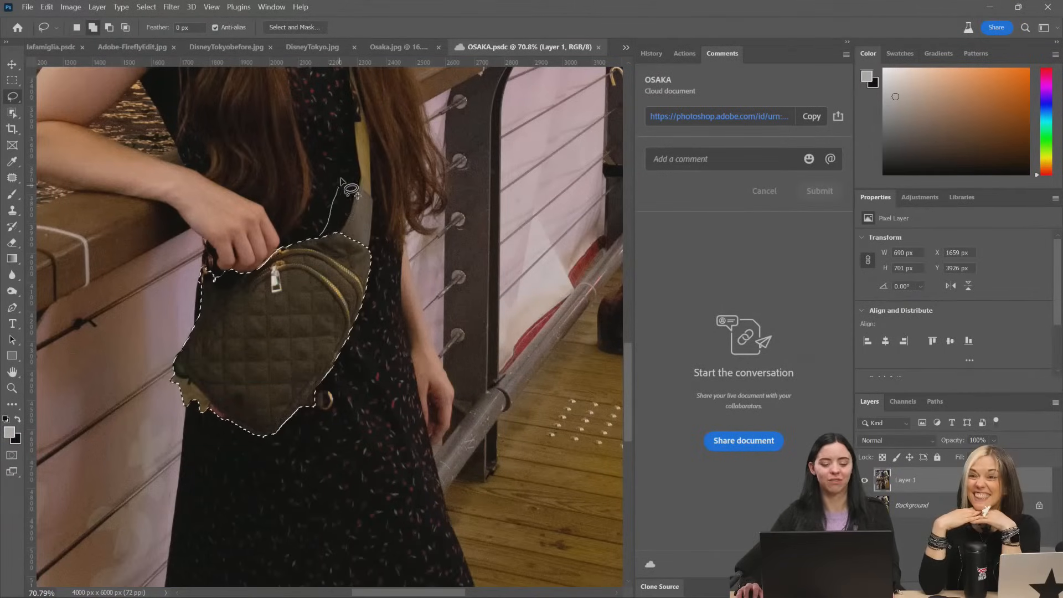
pyautogui.moveTo(340, 71); pyautogui.dragTo(359, 71)
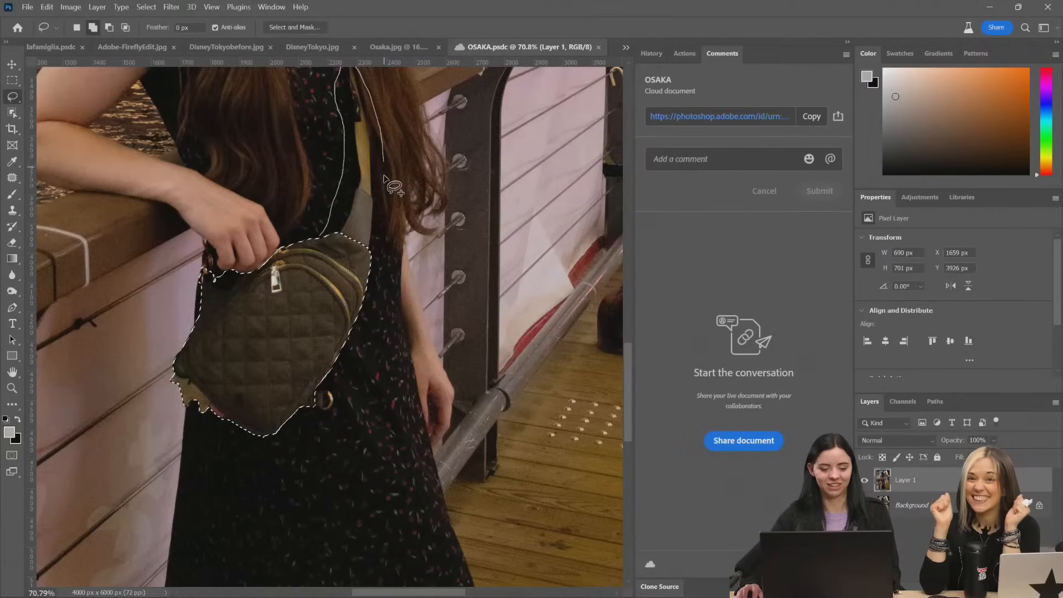
pyautogui.moveTo(385, 282)
pyautogui.mouseDown()
pyautogui.moveTo(361, 387)
pyautogui.moveTo(337, 417)
pyautogui.moveTo(286, 444)
pyautogui.mouseUp()
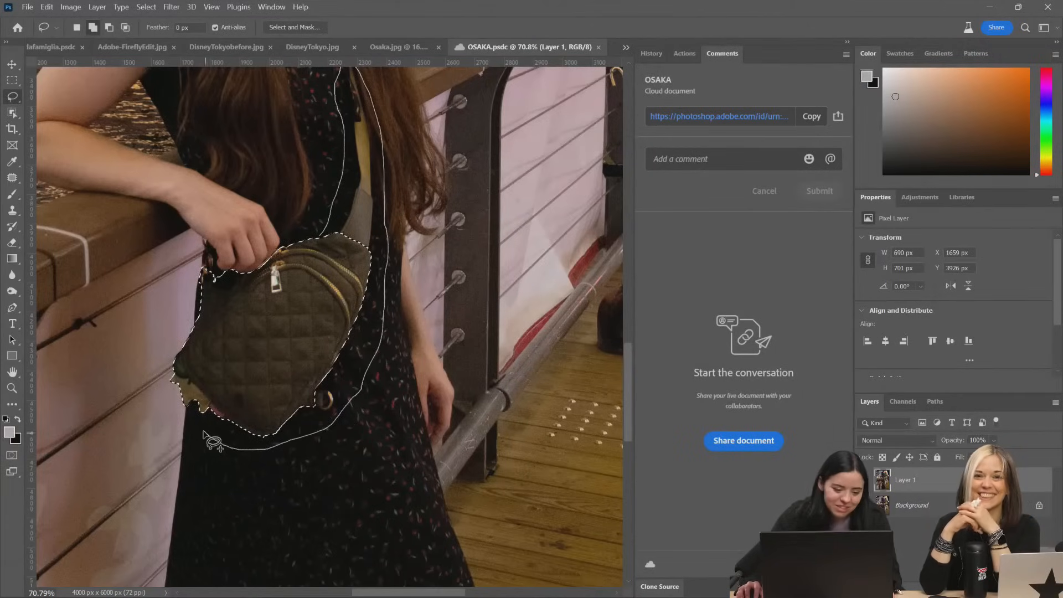
pyautogui.moveTo(190, 412); pyautogui.dragTo(192, 408)
pyautogui.moveTo(200, 335); pyautogui.dragTo(194, 288)
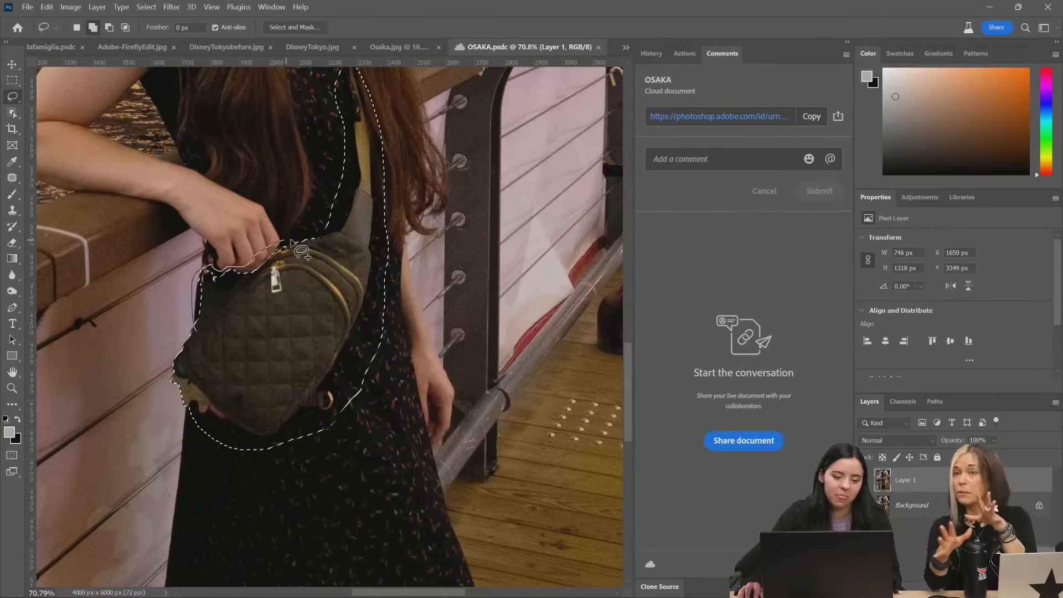
# Extend the lasso selection over the dress between hand and strap and past the bag's outer edge on the railing side
pyautogui.moveTo(358, 144); pyautogui.dragTo(360, 145)
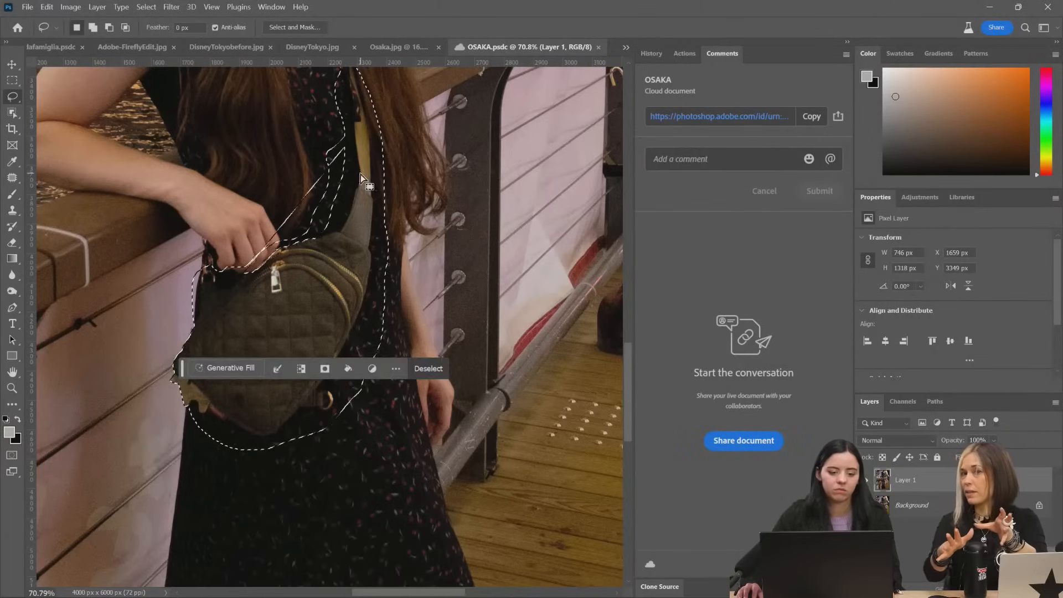
pyautogui.moveTo(249, 270); pyautogui.dragTo(354, 151)
pyautogui.moveTo(242, 296)
pyautogui.mouseDown()
pyautogui.moveTo(327, 241)
pyautogui.moveTo(362, 170)
pyautogui.moveTo(368, 147)
pyautogui.mouseUp()
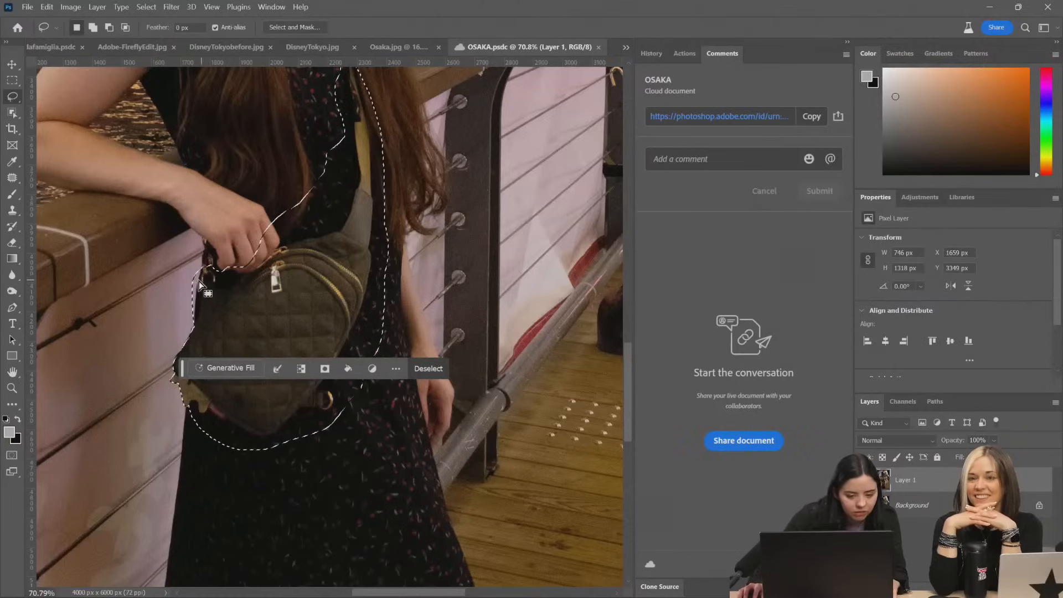
pyautogui.moveTo(205, 272); pyautogui.dragTo(186, 288)
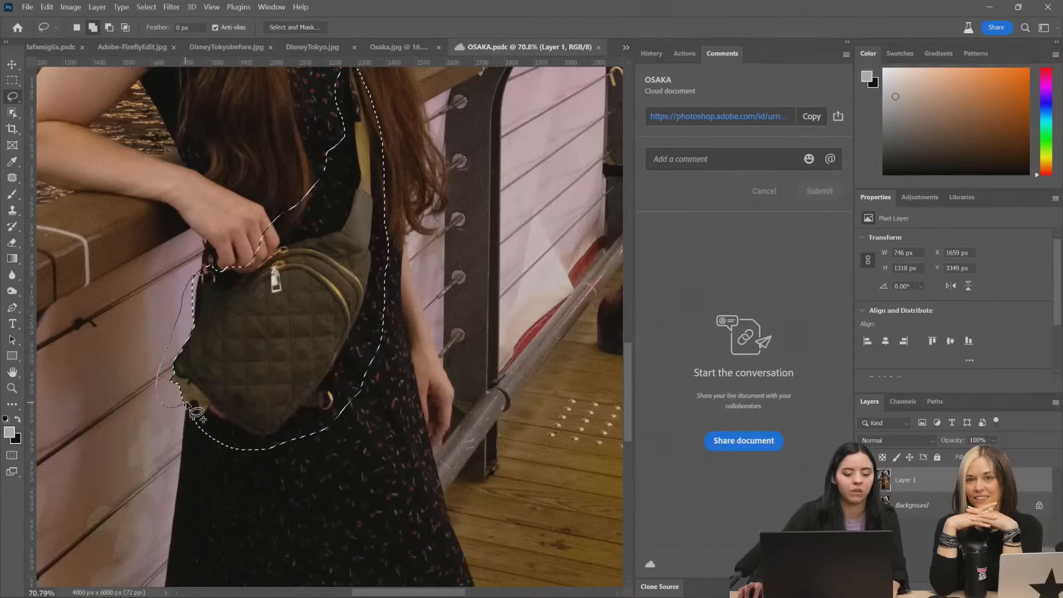
pyautogui.moveTo(214, 389); pyautogui.dragTo(224, 394)
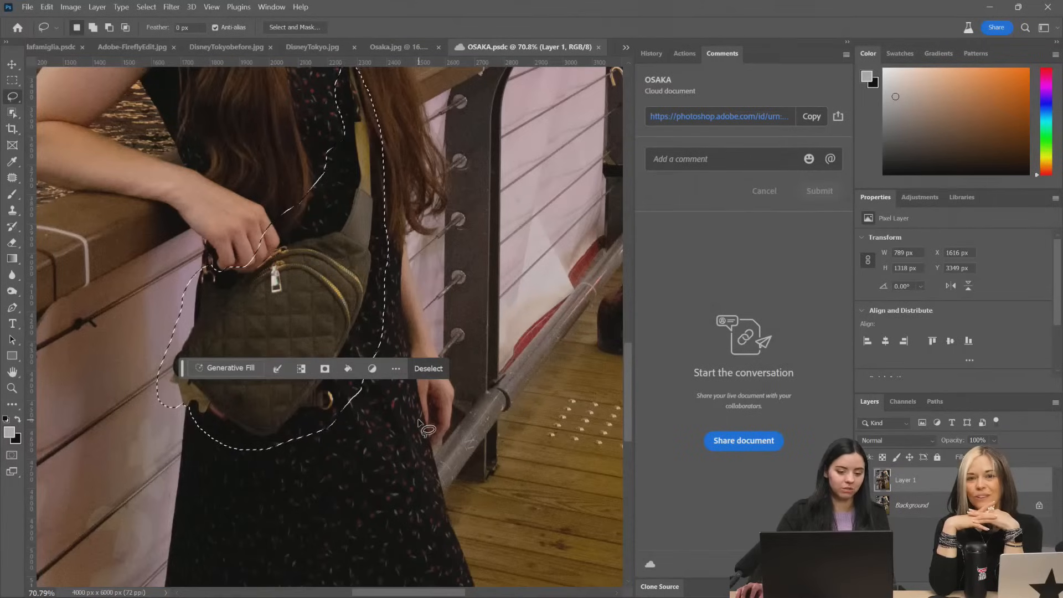
# Try to replace the selected bag and strap using Generative Fill with an empty prompt
pyautogui.scroll(2, 465, 87)
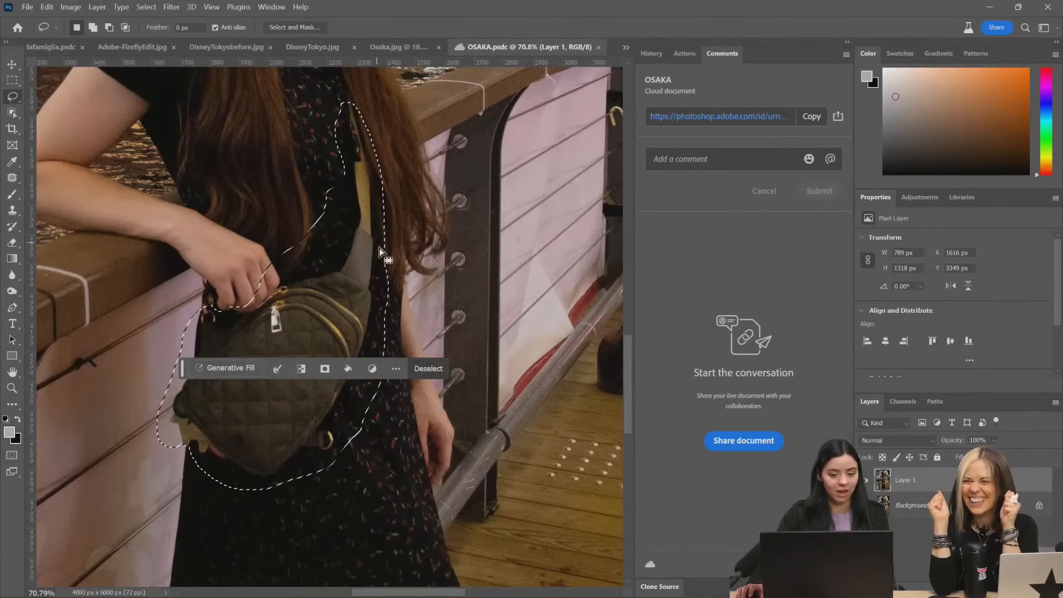
pyautogui.click(248, 372)
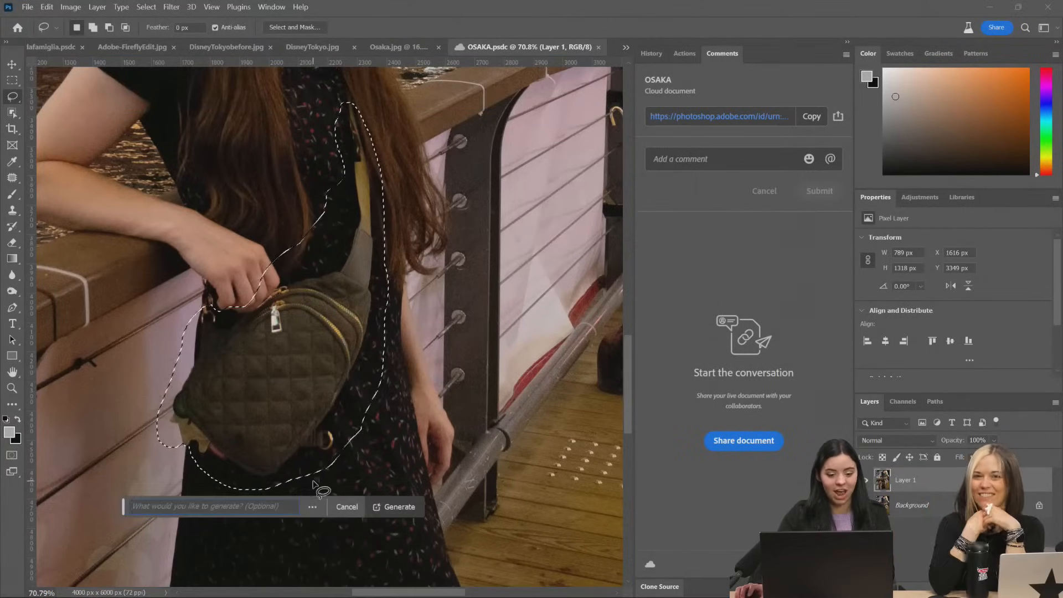
pyautogui.click(397, 513)
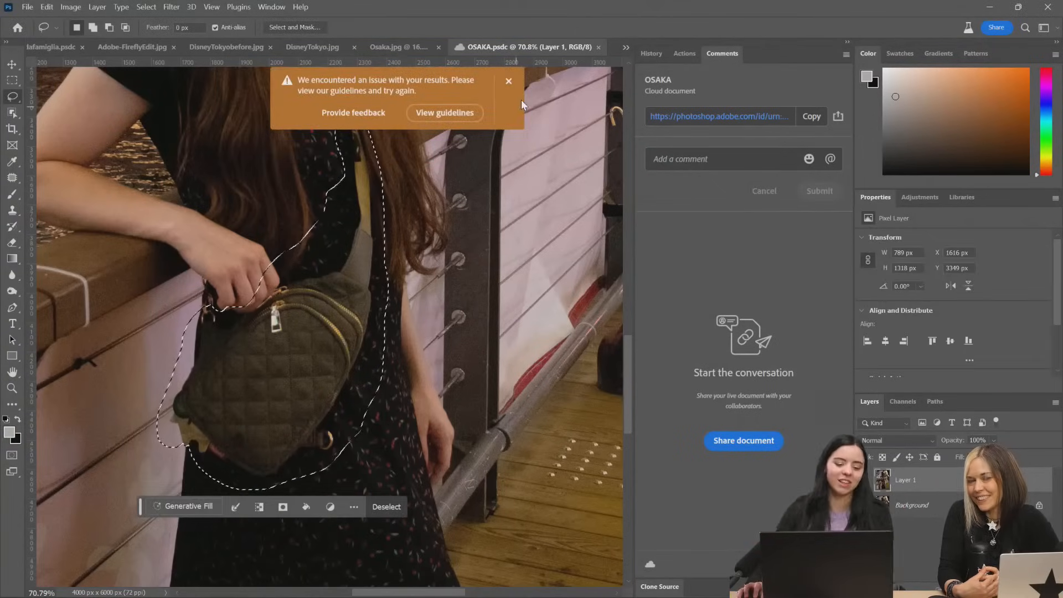
pyautogui.click(509, 81)
# Run Generative Fill on the selected bag and strap with the prompt "remove bag"
pyautogui.click(199, 508)
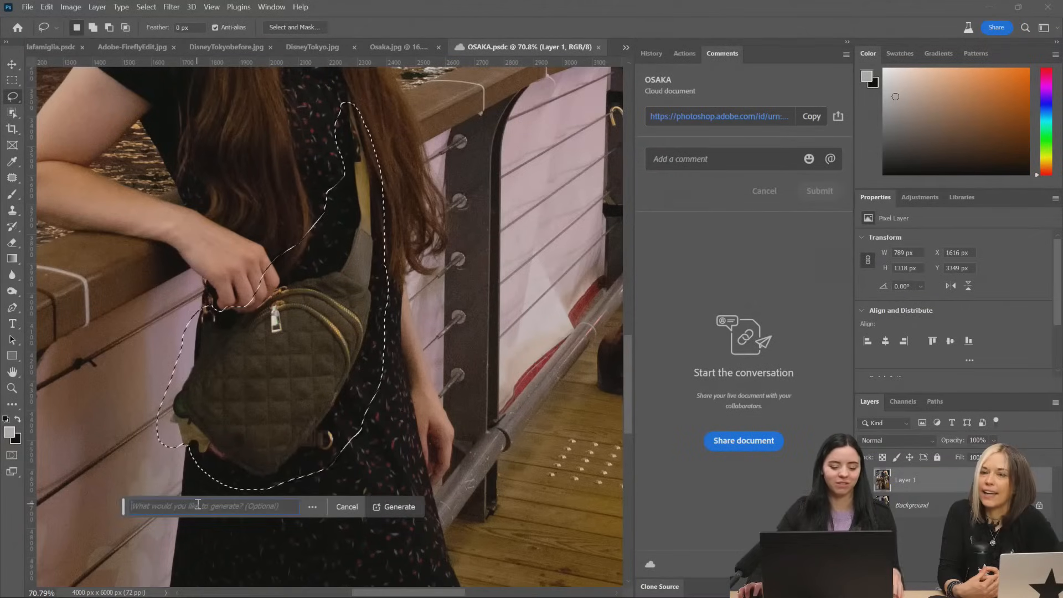
pyautogui.write('remove bag')
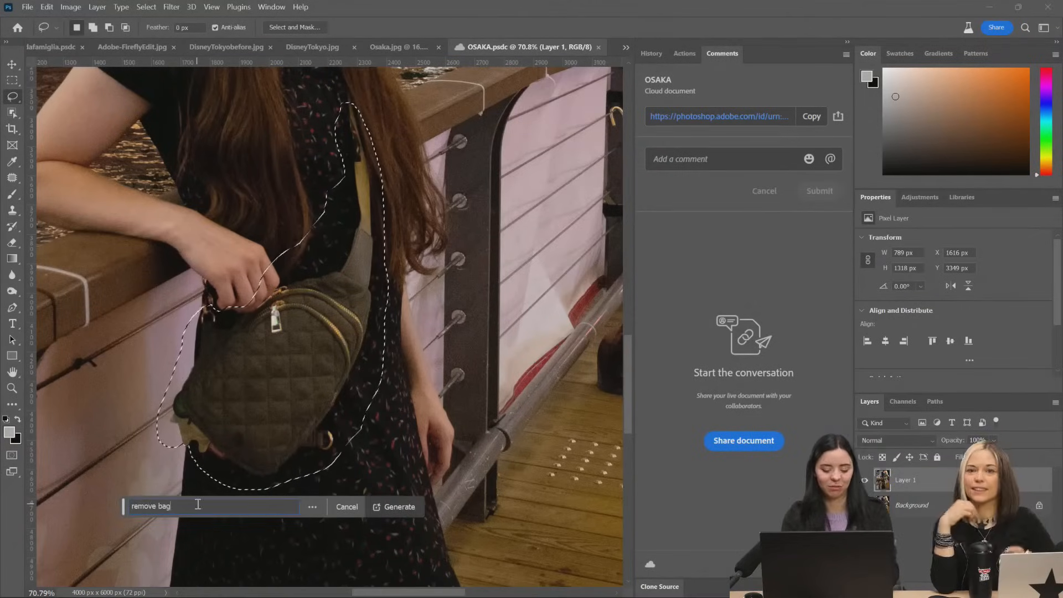
pyautogui.press('Return')
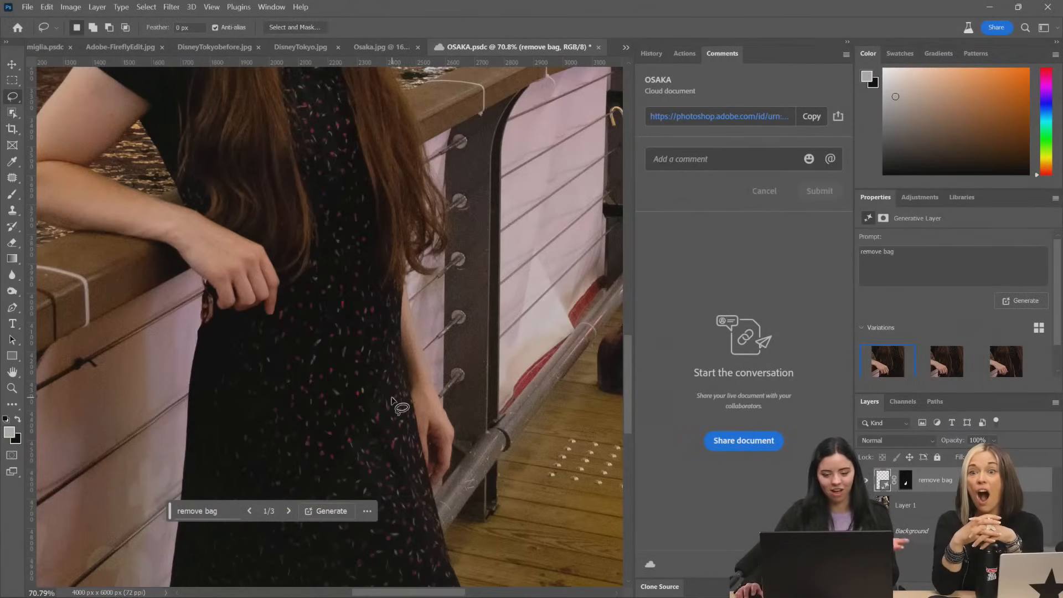
# Compare the generated fill with the original, go through its variations, and choose the second one
pyautogui.click(868, 481)
pyautogui.click(868, 481)
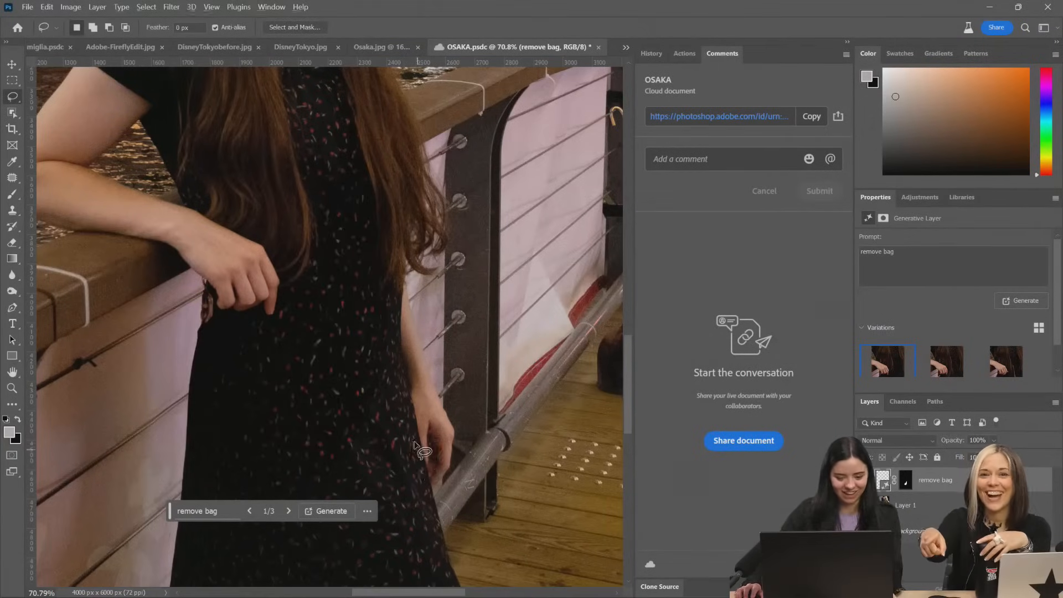
pyautogui.scroll(-4, 420, 447)
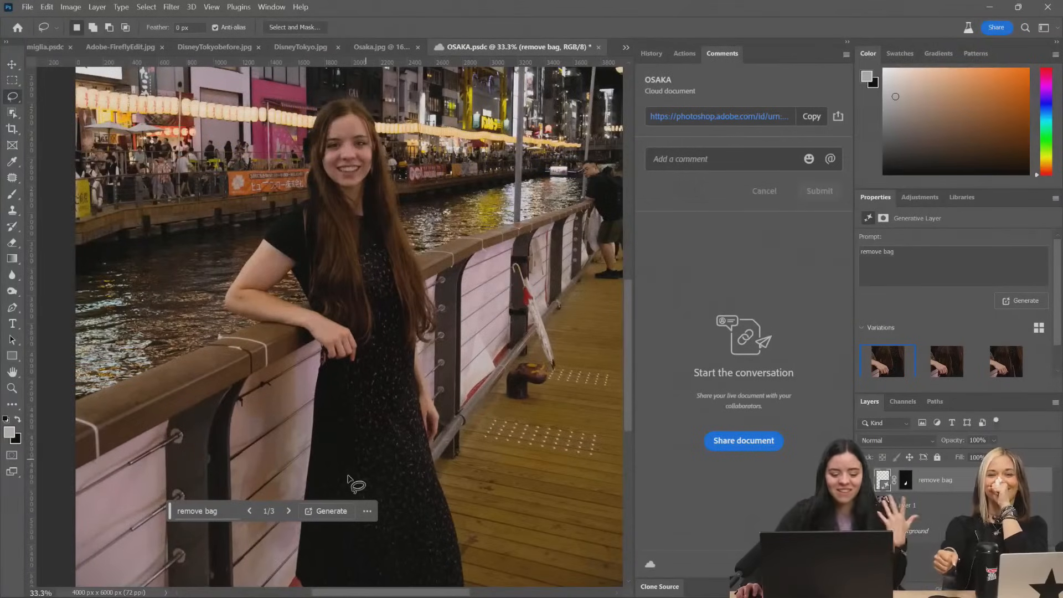
pyautogui.click(288, 511)
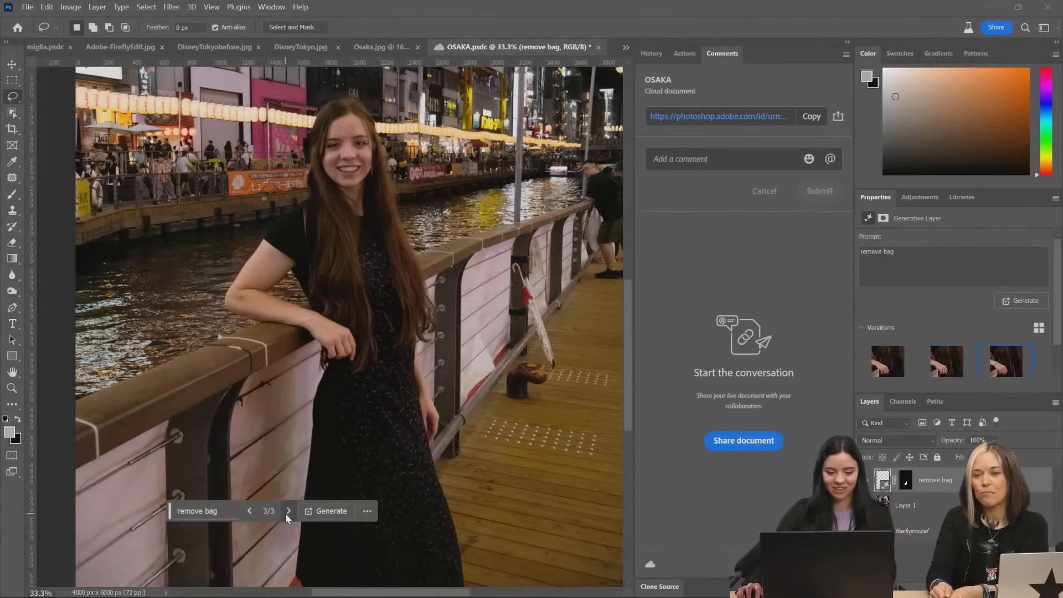
pyautogui.click(288, 511)
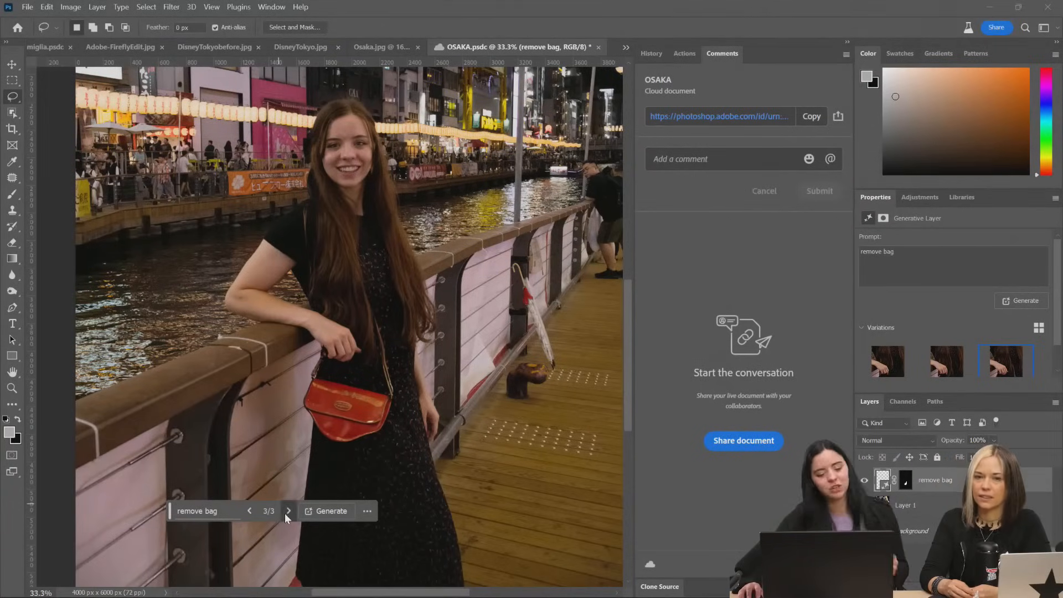
pyautogui.click(285, 513)
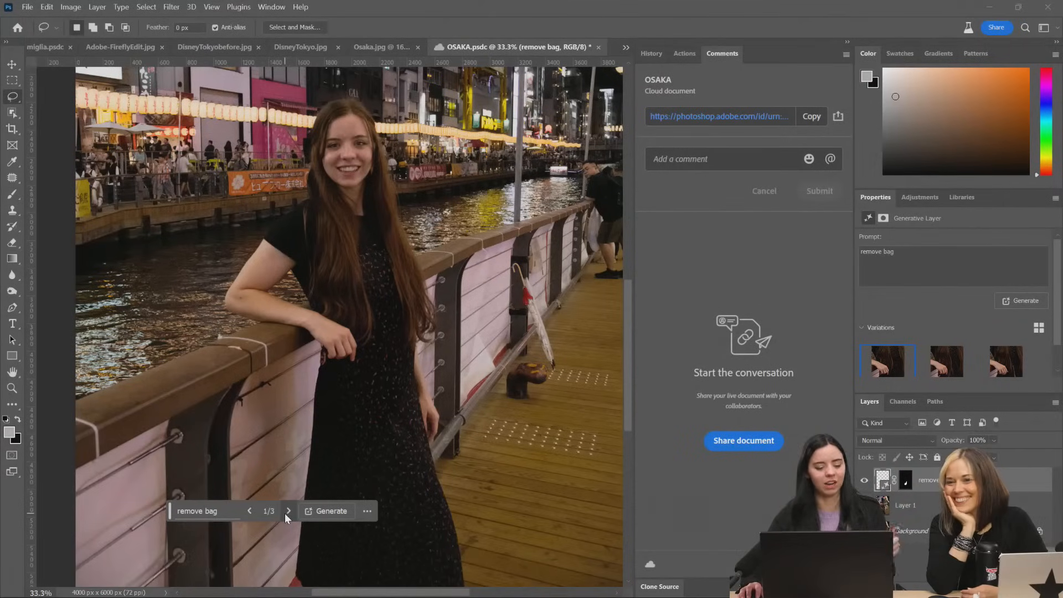
pyautogui.click(285, 513)
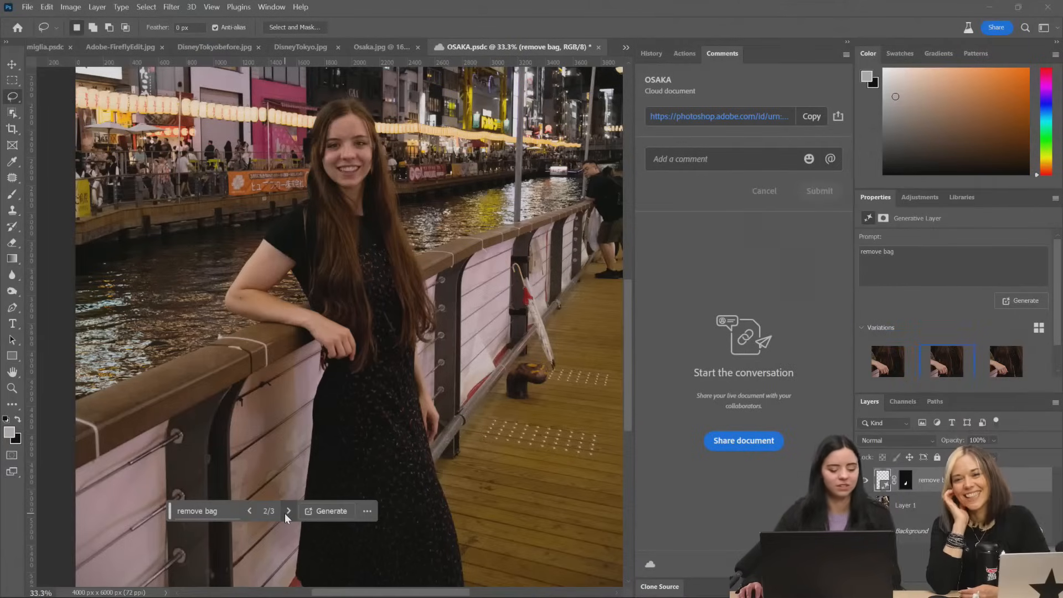
# Toggle the "remove bag" layer to compare before and after, and examine the chosen variation across the whole photo
pyautogui.scroll(-3, 510, 408)
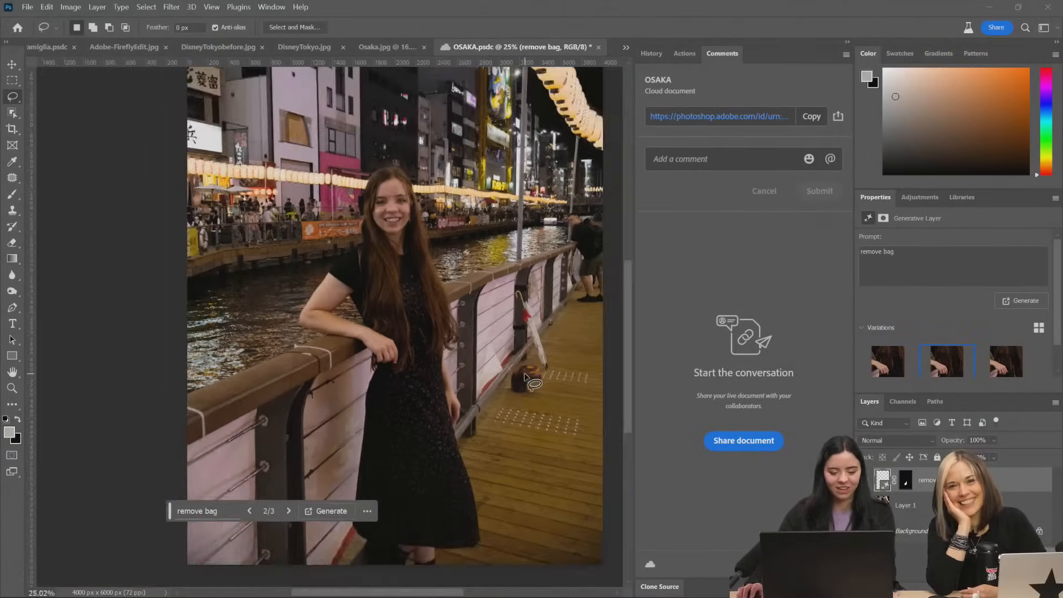
pyautogui.scroll(1, 510, 408)
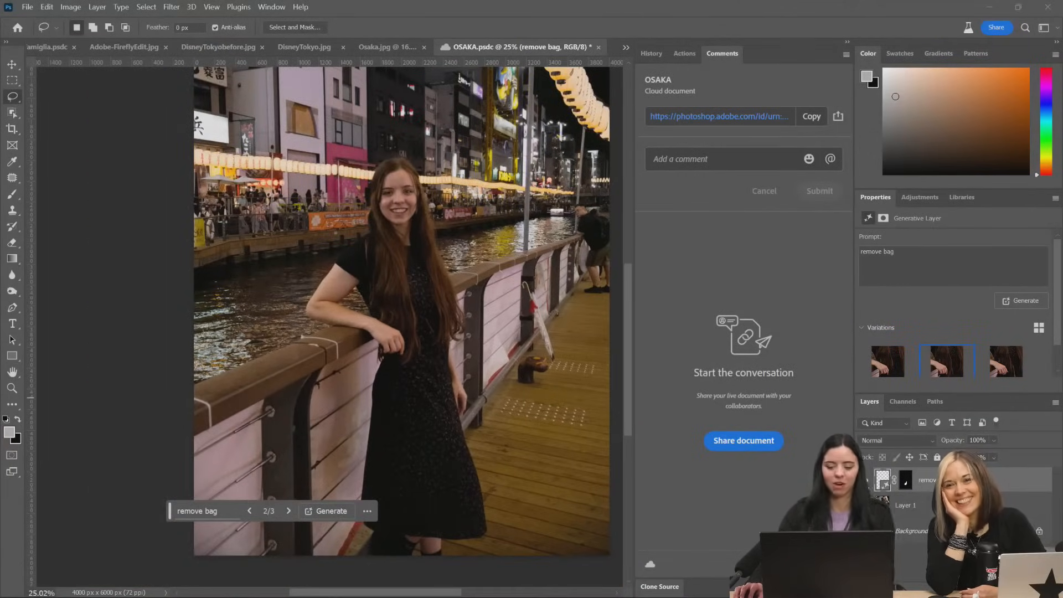
pyautogui.click(866, 481)
pyautogui.click(866, 481)
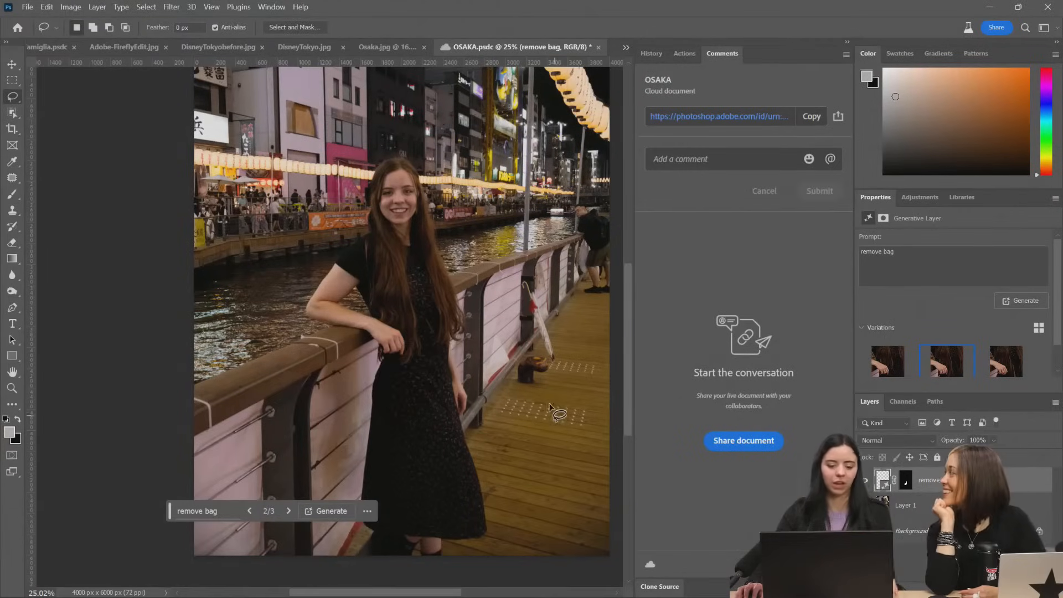
pyautogui.moveTo(494, 312); pyautogui.dragTo(361, 283)
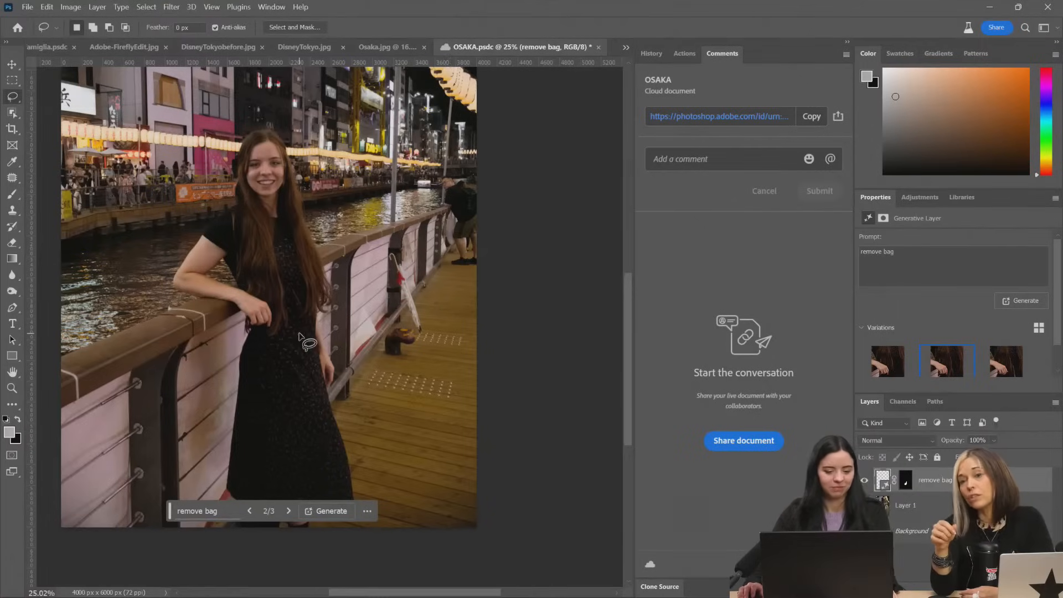
pyautogui.scroll(-1, 253, 303)
pyautogui.scroll(5, 253, 303)
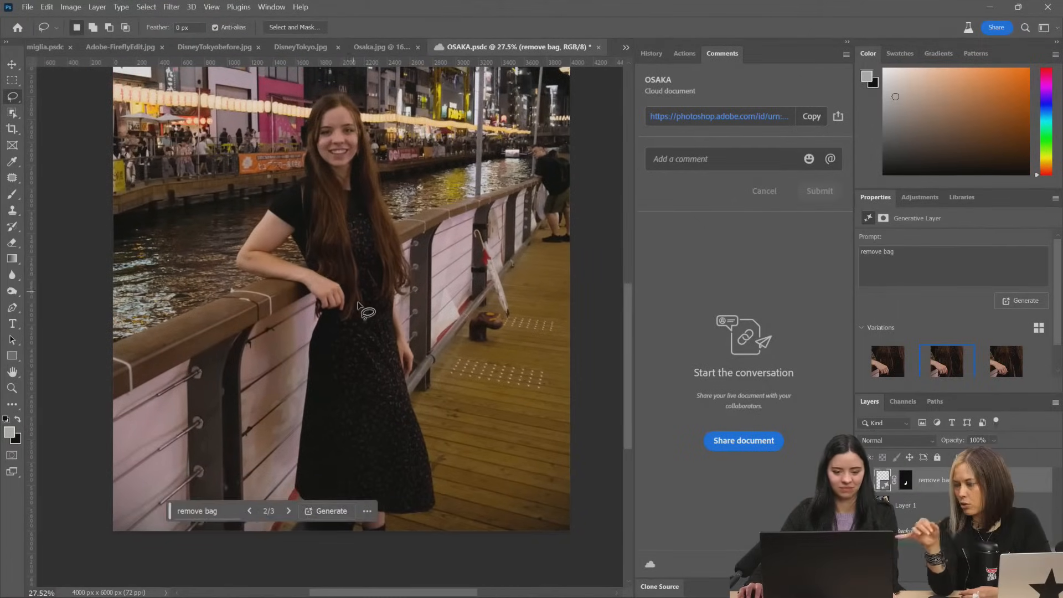
# Enlarge the layer list and toggle the "remove bag" layer's visibility to compare the woman's hand and dress before and after the fill
pyautogui.scroll(3, 338, 309)
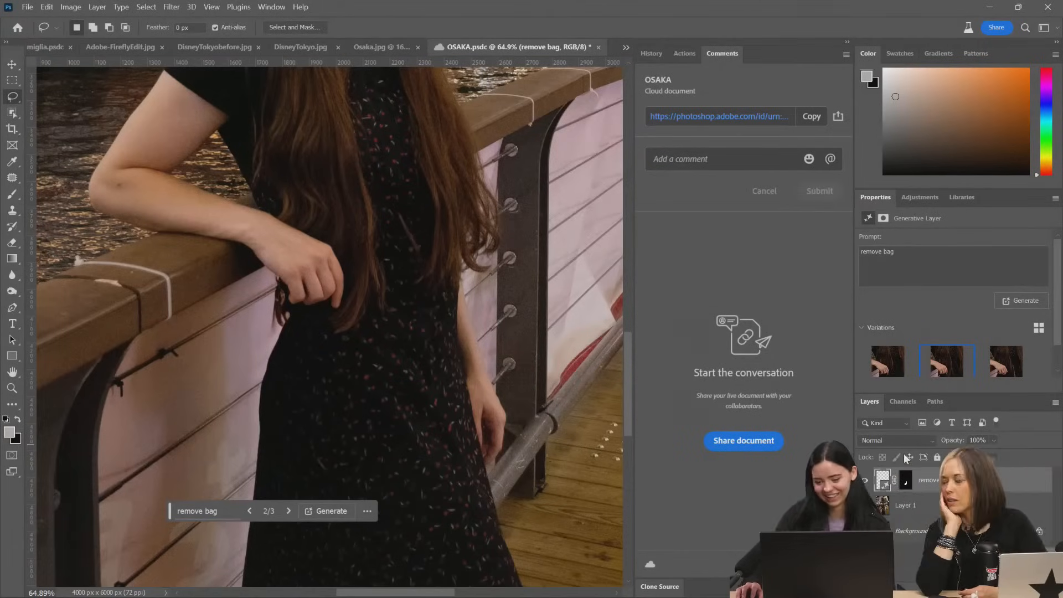
pyautogui.moveTo(910, 392); pyautogui.dragTo(901, 265)
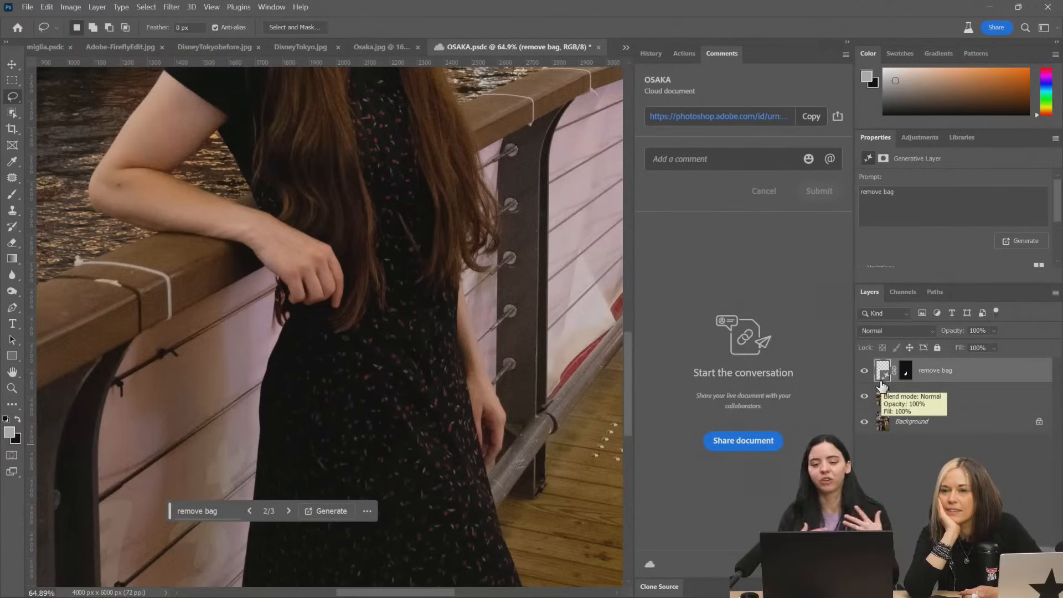
pyautogui.click(864, 371)
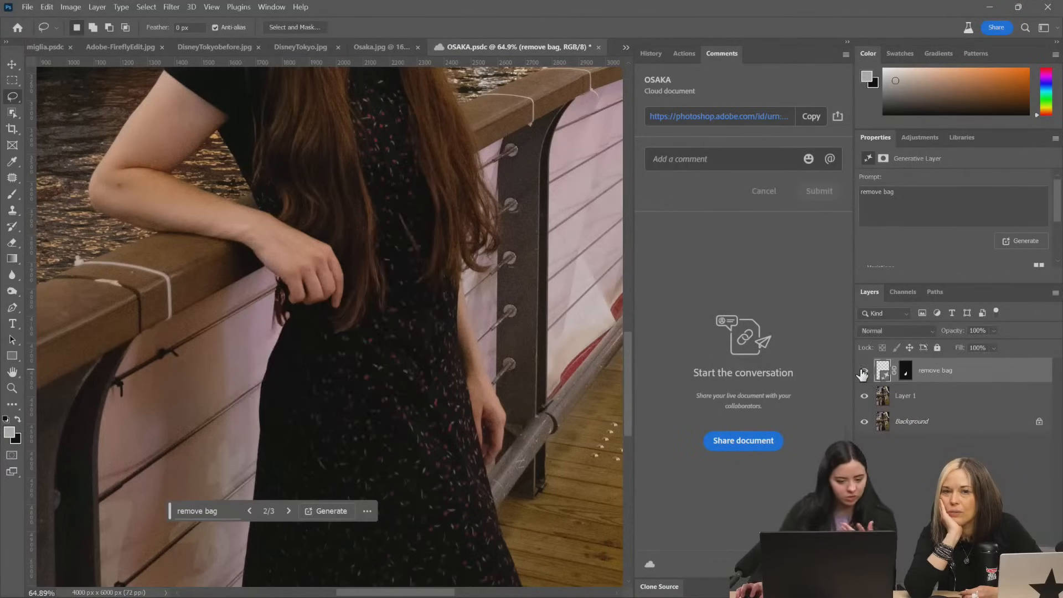
pyautogui.click(863, 373)
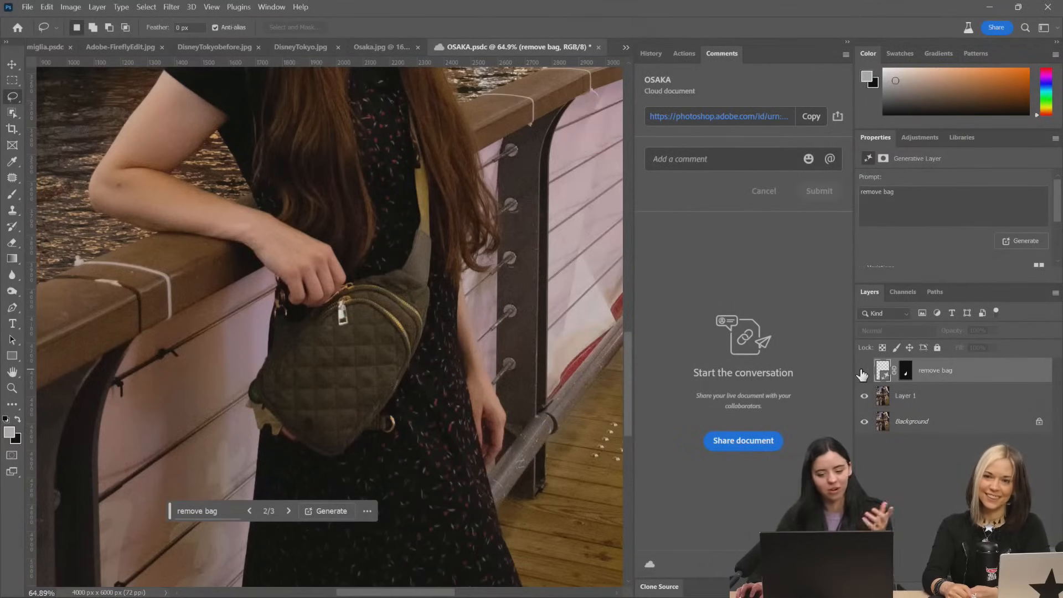
pyautogui.click(865, 370)
pyautogui.click(864, 371)
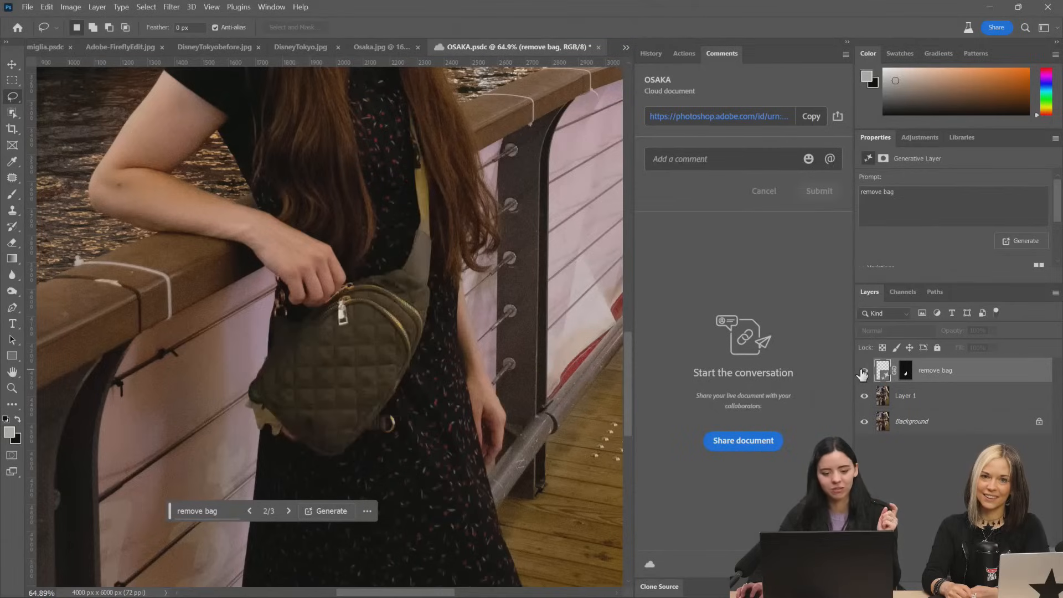
pyautogui.click(865, 370)
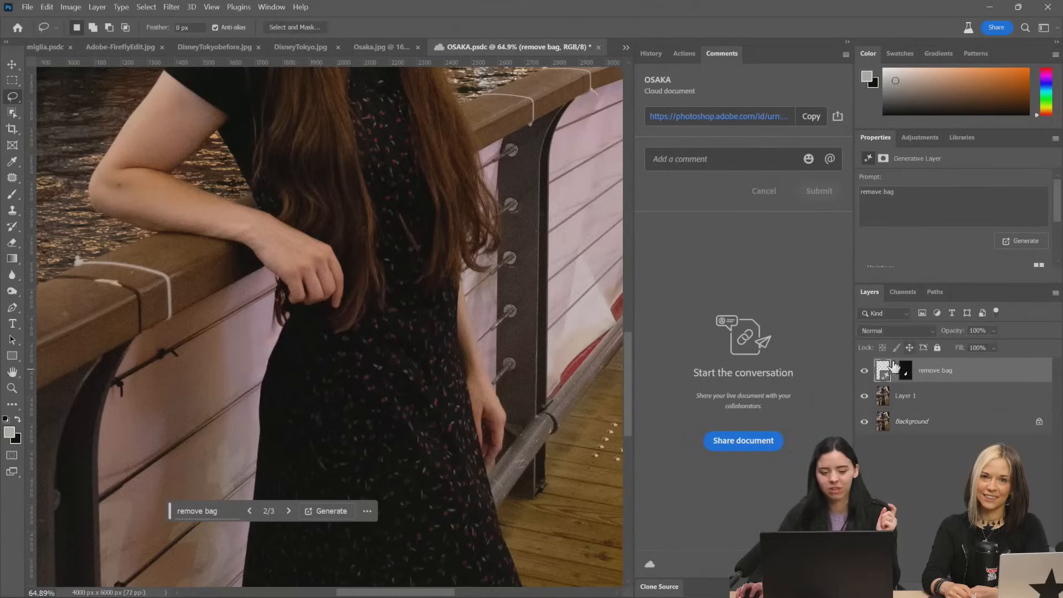
# Lower the "remove bag" layer's opacity to 47% and set up the Eraser with a 51 px brush
pyautogui.click(994, 331)
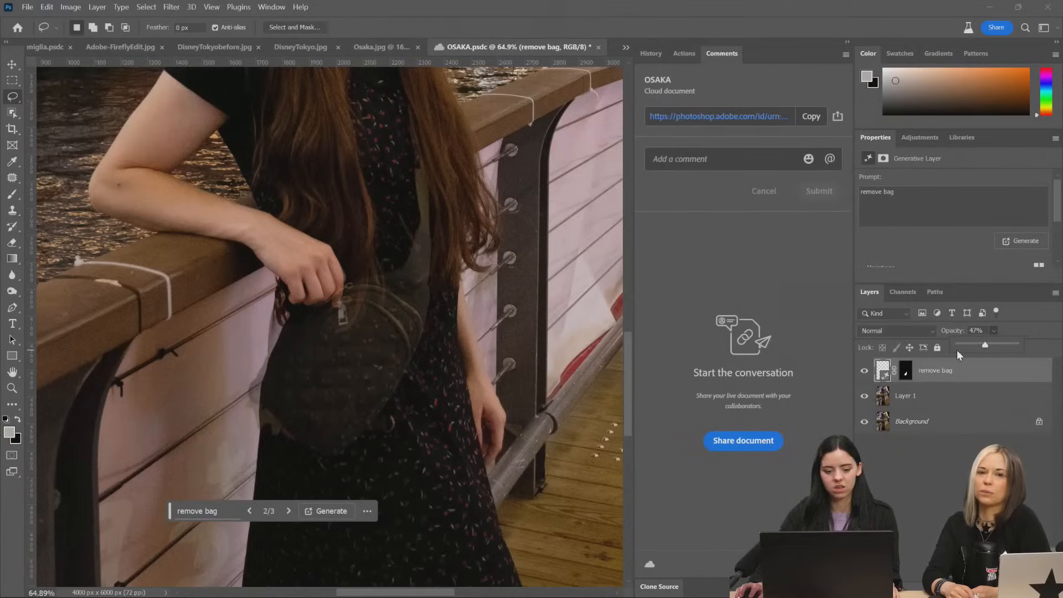
pyautogui.scroll(2, 357, 368)
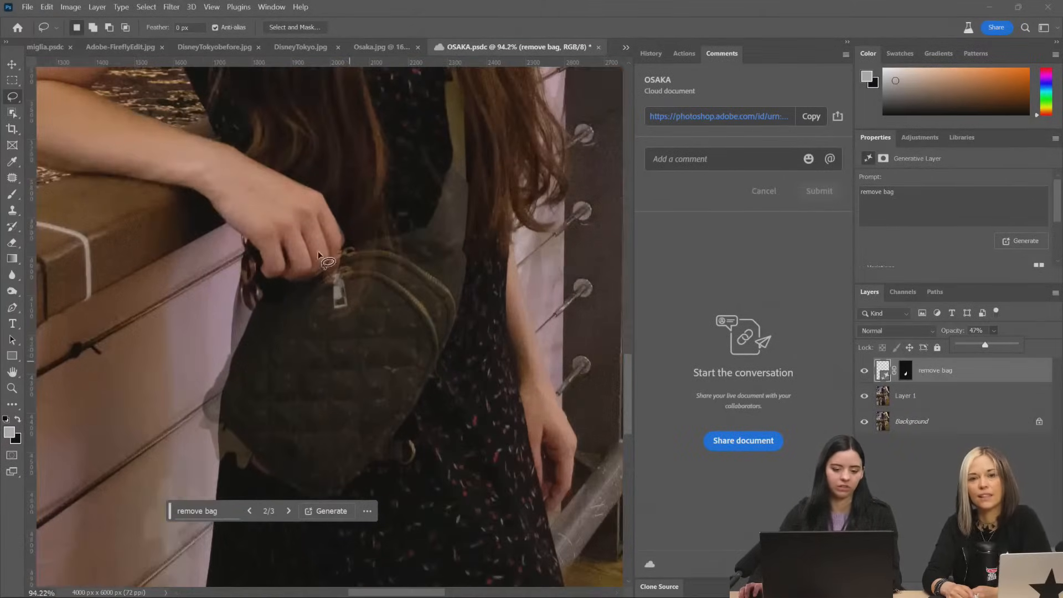
pyautogui.click(12, 243)
pyautogui.scroll(2, 336, 267)
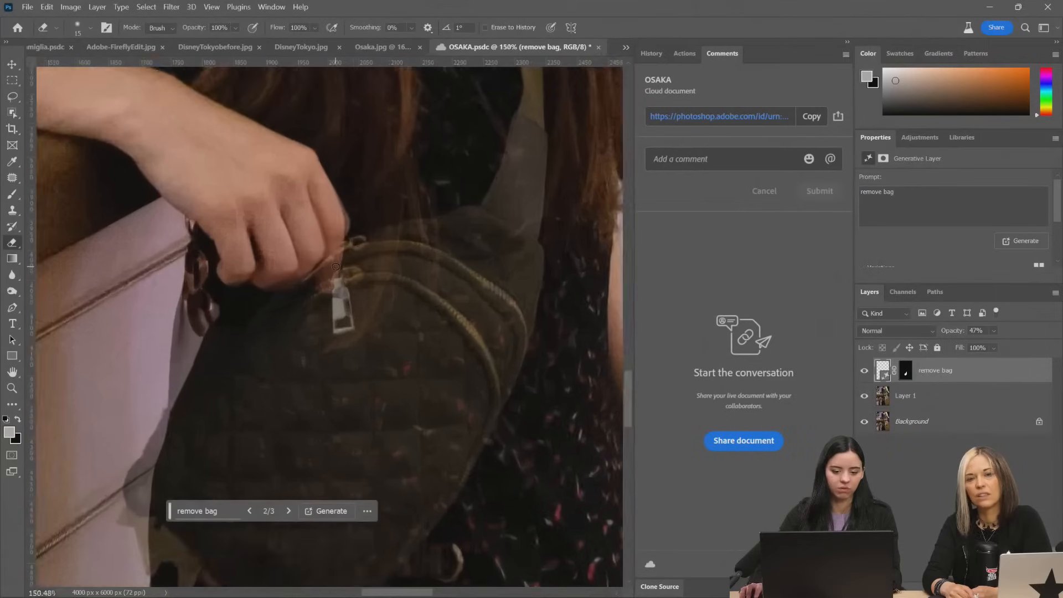
pyautogui.scroll(3, 335, 267)
pyautogui.rightClick(340, 259)
pyautogui.click(425, 292)
# Rasterize the "remove bag" smart object and erase it over the fingers to bring back the woman's original hand
pyautogui.click(340, 211)
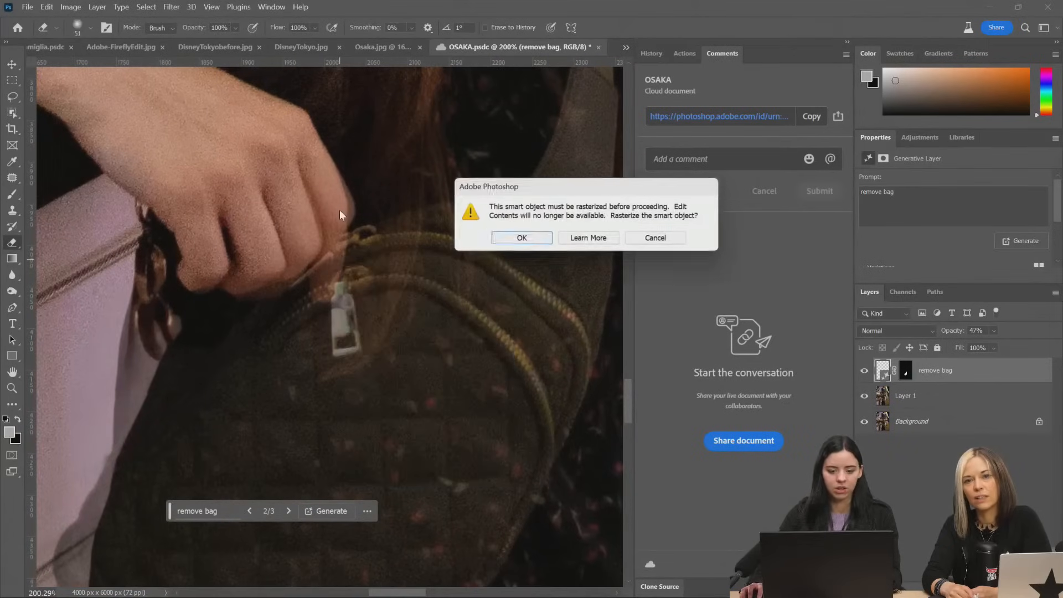
pyautogui.click(506, 241)
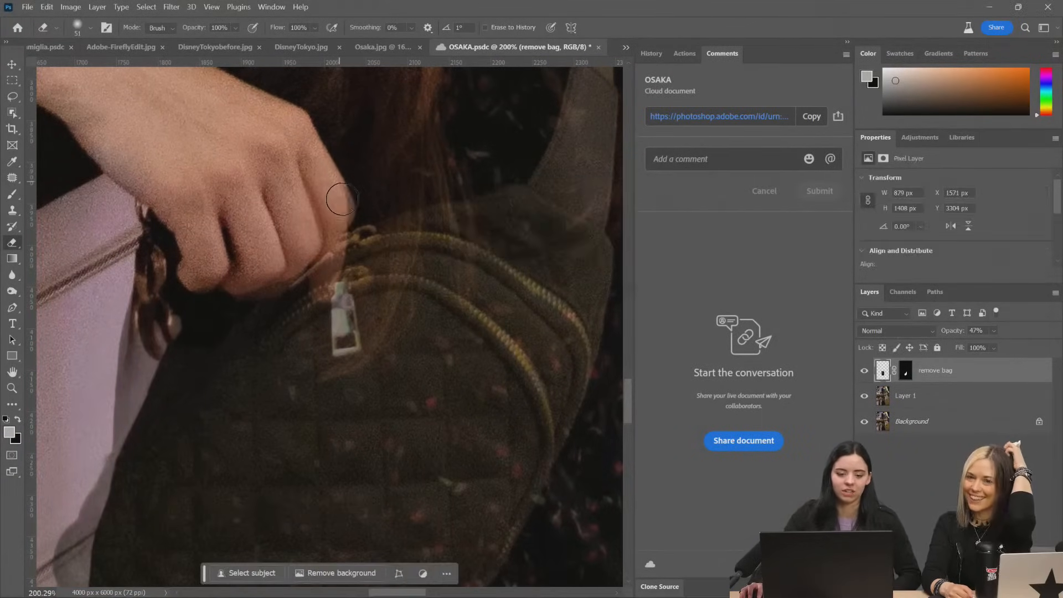
pyautogui.moveTo(342, 199)
pyautogui.mouseDown()
pyautogui.moveTo(295, 262)
pyautogui.moveTo(211, 284)
pyautogui.moveTo(175, 266)
pyautogui.mouseUp()
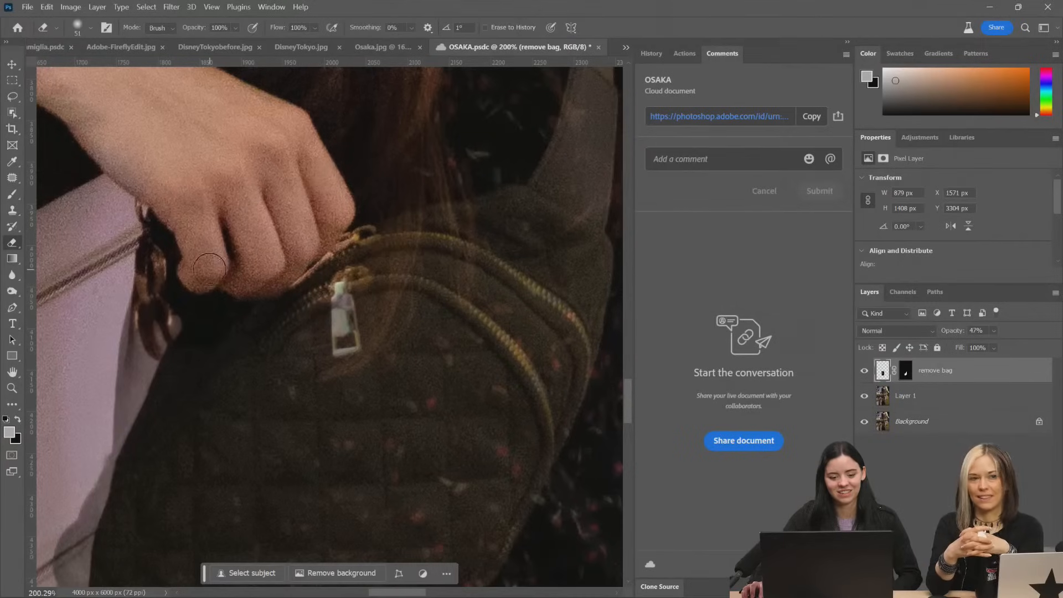
# Restore the "remove bag" layer's opacity to 100%
pyautogui.scroll(-5, 494, 287)
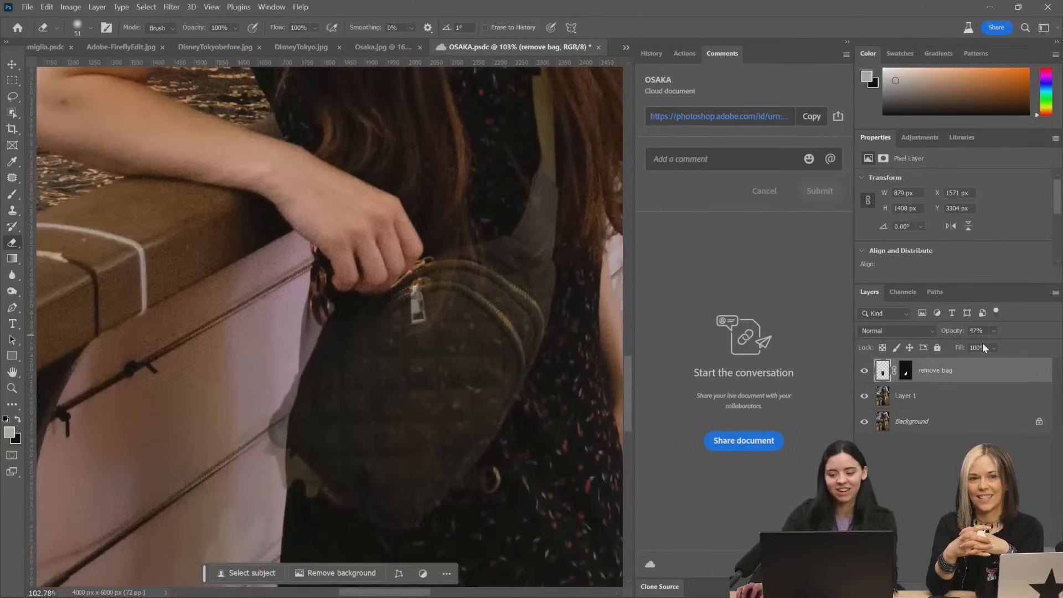
pyautogui.click(994, 347)
pyautogui.moveTo(1004, 344); pyautogui.dragTo(1036, 345)
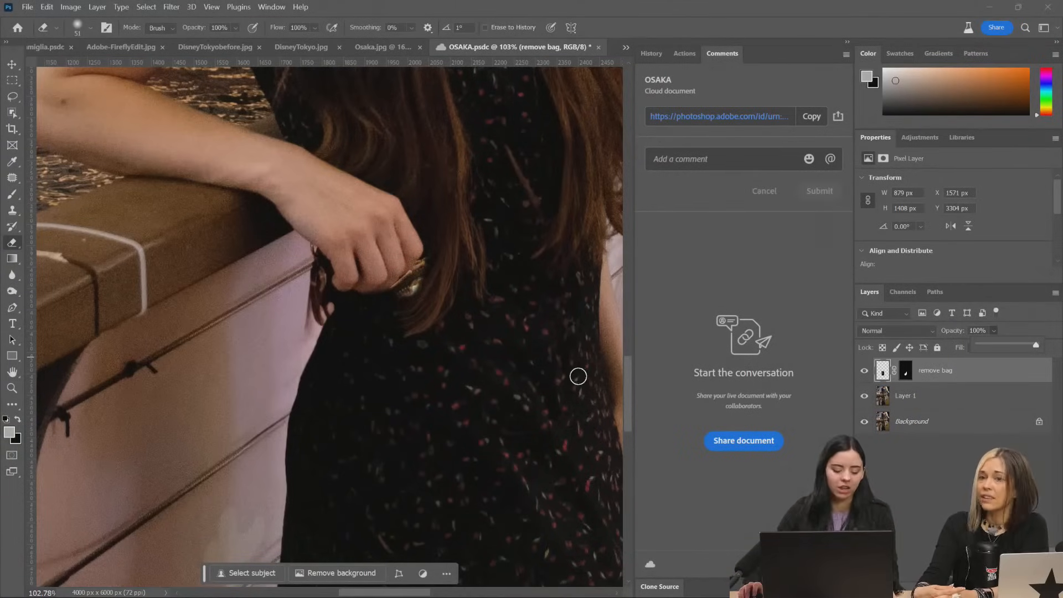
# Cover the leftover bag zipper beside the fingers with dark dress fabric using a 72 px Clone Stamp brush
pyautogui.scroll(3, 482, 335)
pyautogui.scroll(3, 481, 336)
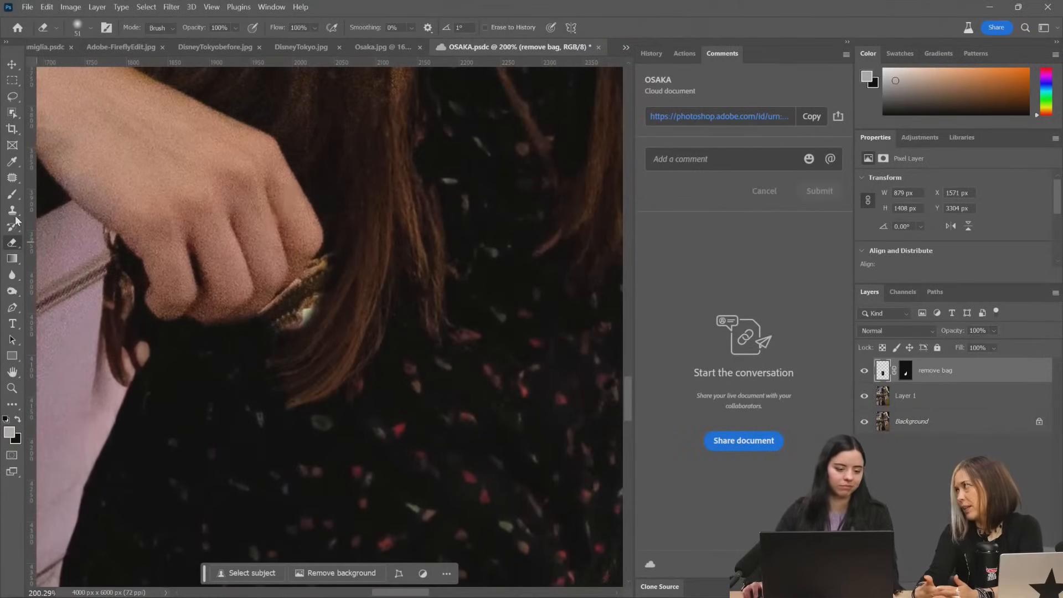
pyautogui.press('s')
pyautogui.rightClick(427, 442)
pyautogui.click(520, 404)
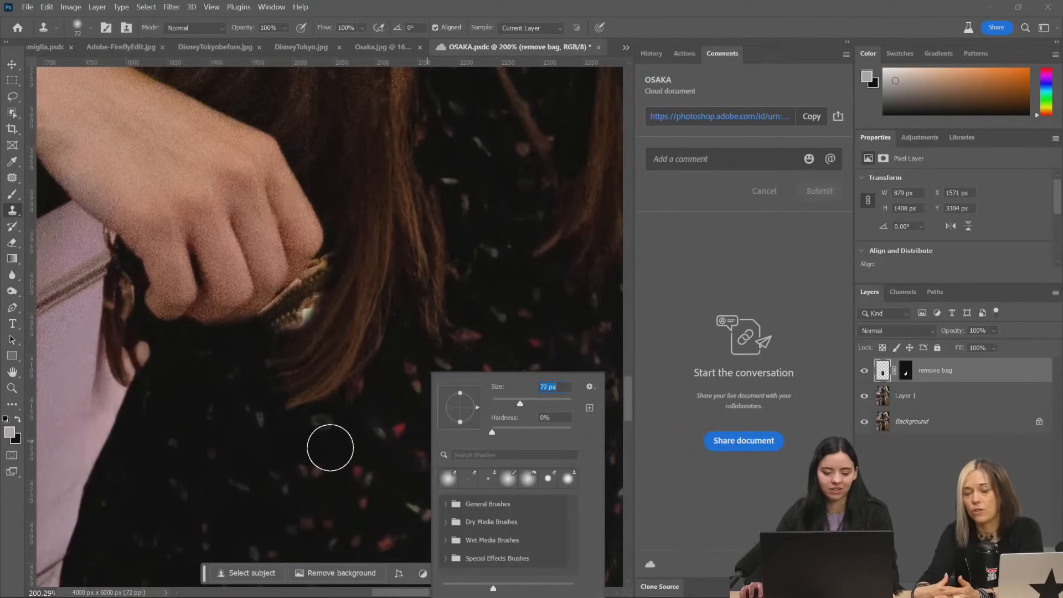
pyautogui.keyDown('alt'); pyautogui.click(216, 430); pyautogui.keyUp('alt')
pyautogui.moveTo(300, 315)
pyautogui.mouseDown()
pyautogui.moveTo(311, 304)
pyautogui.moveTo(292, 323)
pyautogui.moveTo(329, 281)
pyautogui.moveTo(292, 319)
pyautogui.mouseUp()
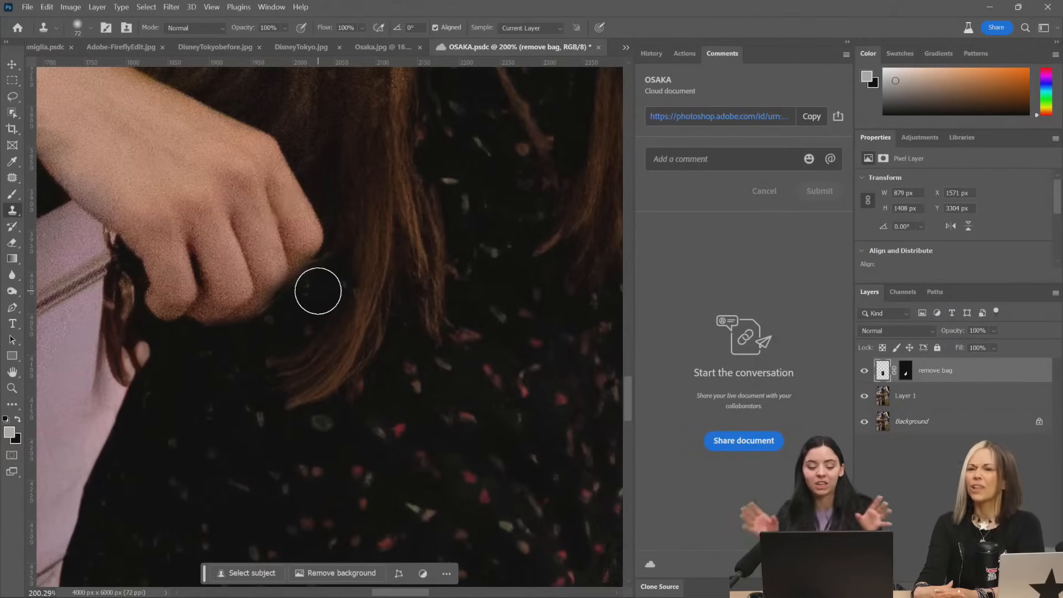
# Activate Layer 1 and outline the man leaning on the railing behind the woman with the Patch tool
pyautogui.scroll(-2, 420, 304)
pyautogui.scroll(-8, 421, 327)
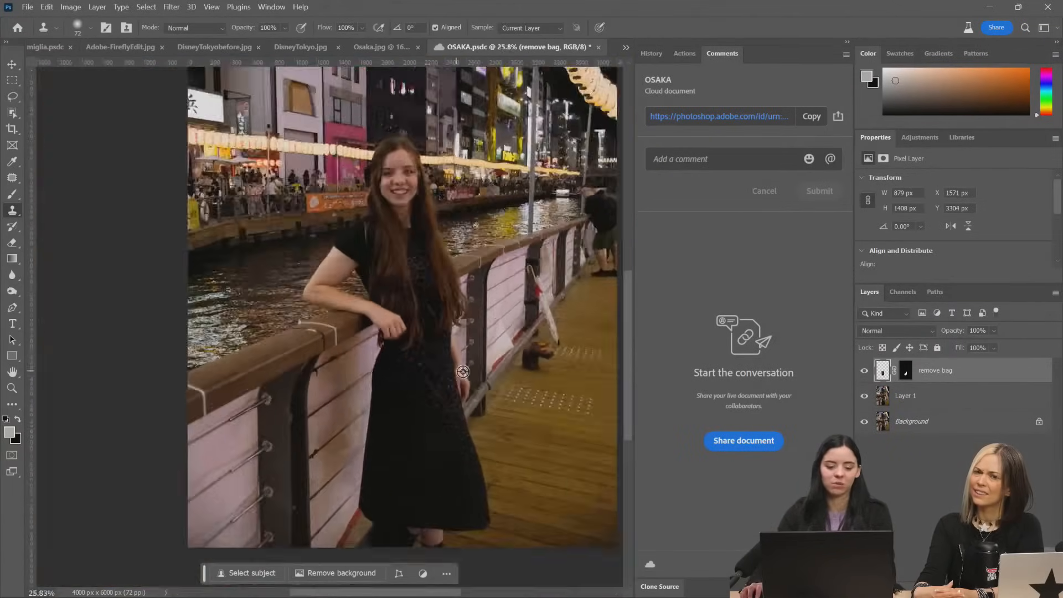
pyautogui.scroll(4, 586, 260)
pyautogui.scroll(2, 586, 260)
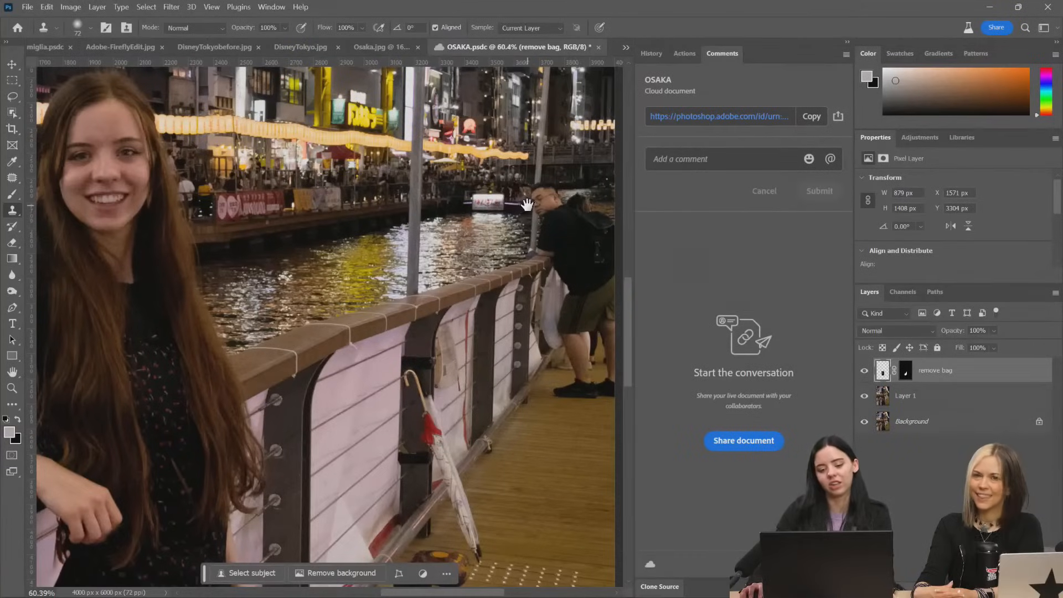
pyautogui.scroll(2, 504, 319)
pyautogui.scroll(1, 505, 318)
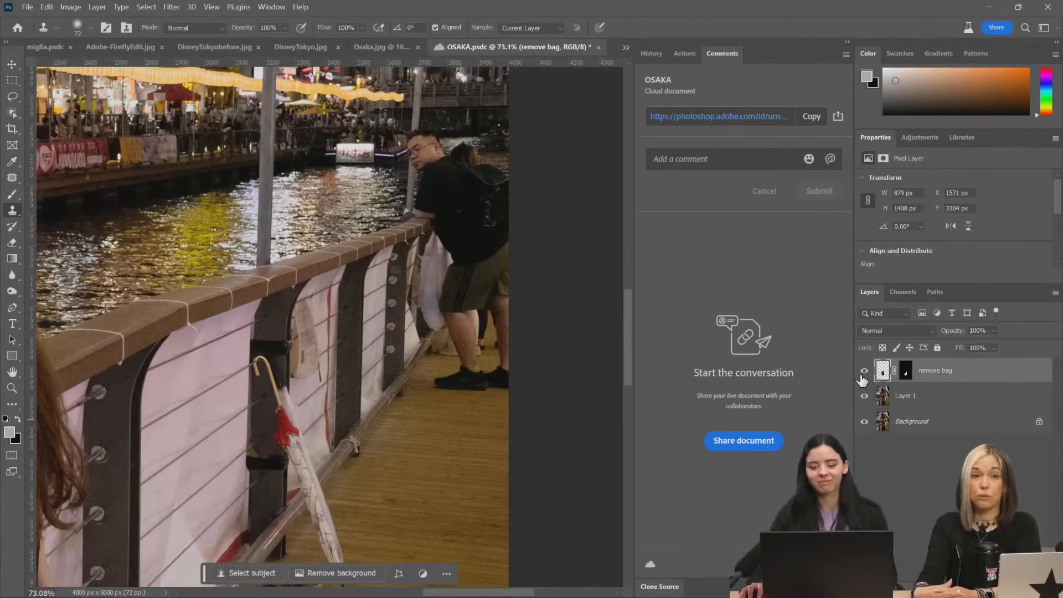
pyautogui.click(909, 396)
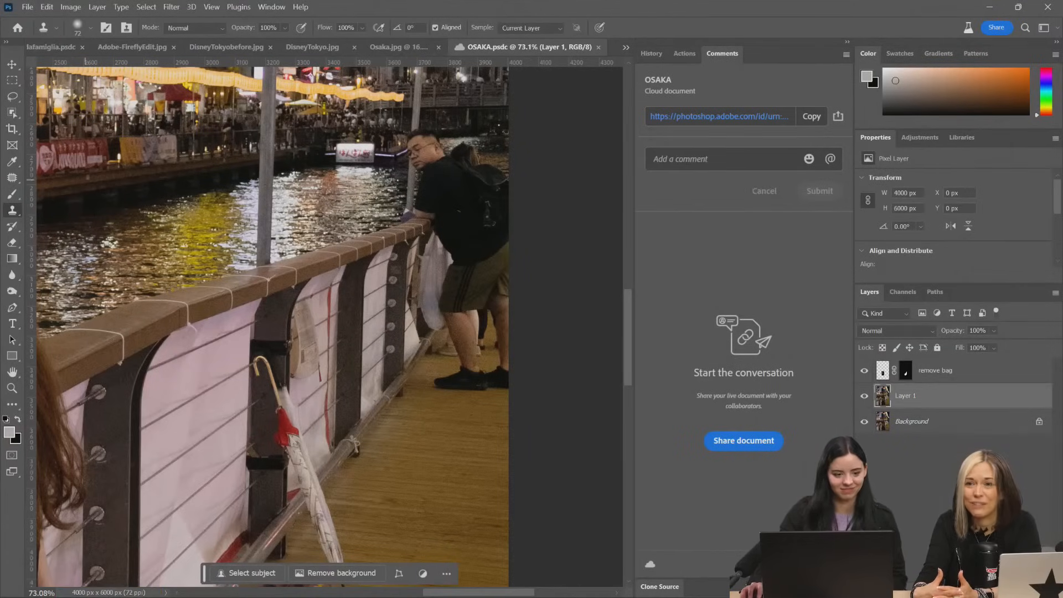
pyautogui.click(13, 177)
pyautogui.moveTo(510, 162)
pyautogui.mouseDown()
pyautogui.moveTo(470, 135)
pyautogui.moveTo(453, 141)
pyautogui.moveTo(418, 123)
pyautogui.moveTo(396, 170)
pyautogui.moveTo(399, 211)
pyautogui.moveTo(428, 254)
pyautogui.mouseUp()
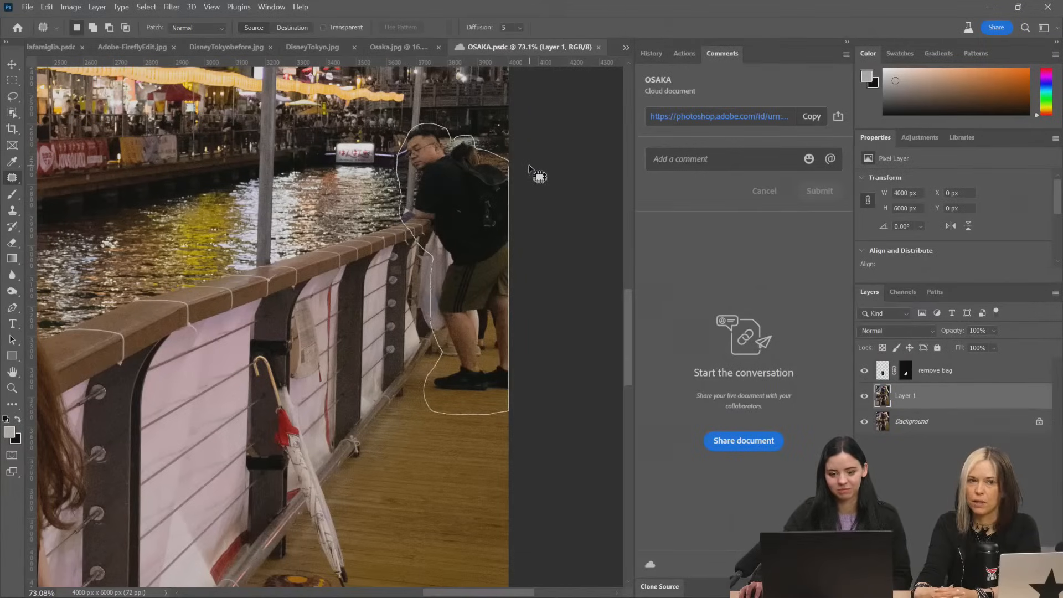
pyautogui.moveTo(529, 166); pyautogui.dragTo(529, 167)
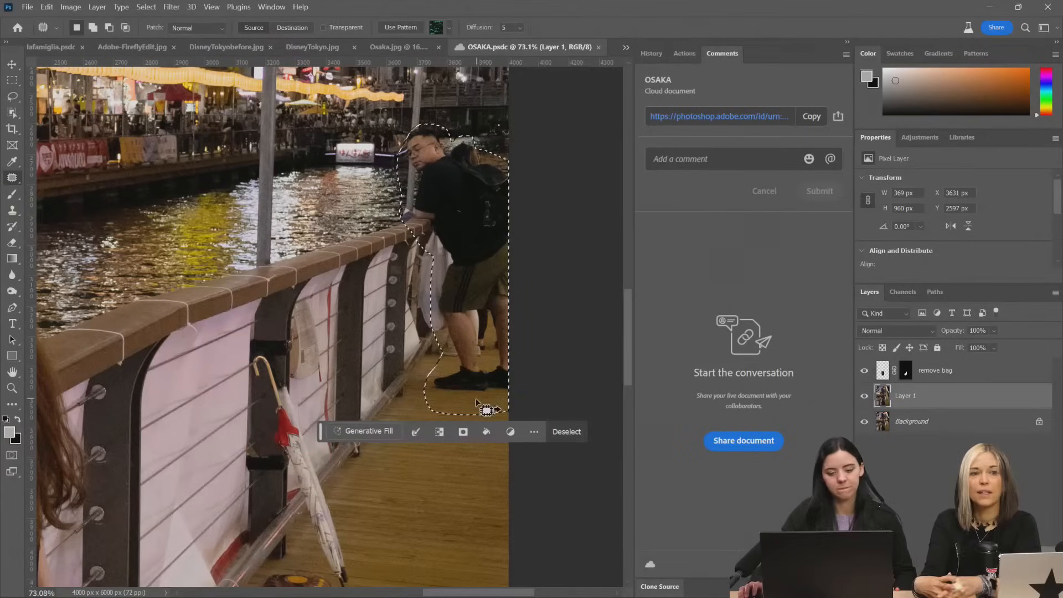
# Remove the selected man using Generative Fill with an empty prompt, compare the variations, and choose the second one
pyautogui.click(370, 432)
pyautogui.click(576, 432)
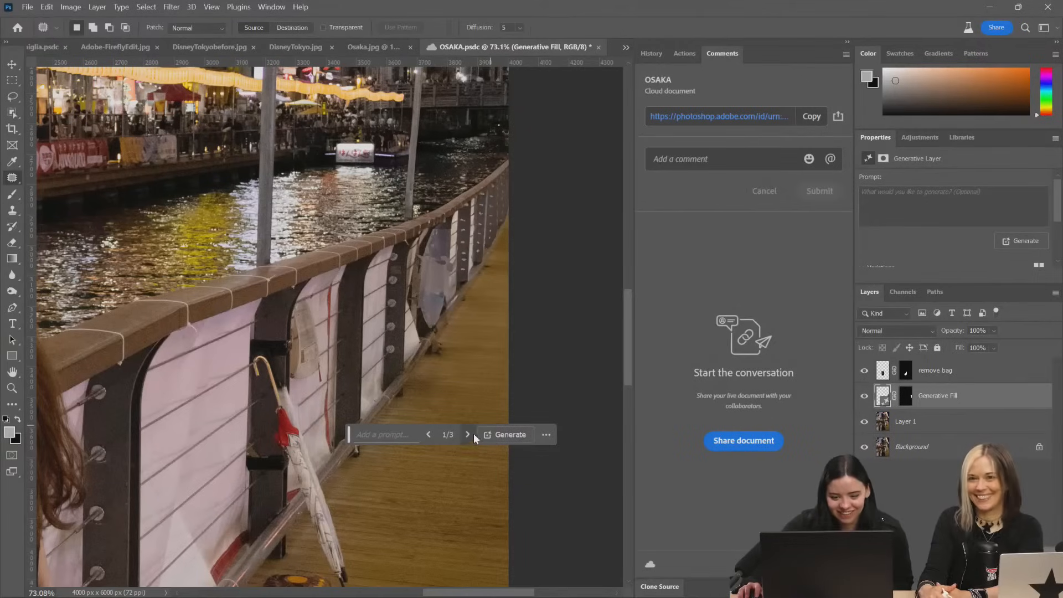
pyautogui.scroll(-2, 509, 152)
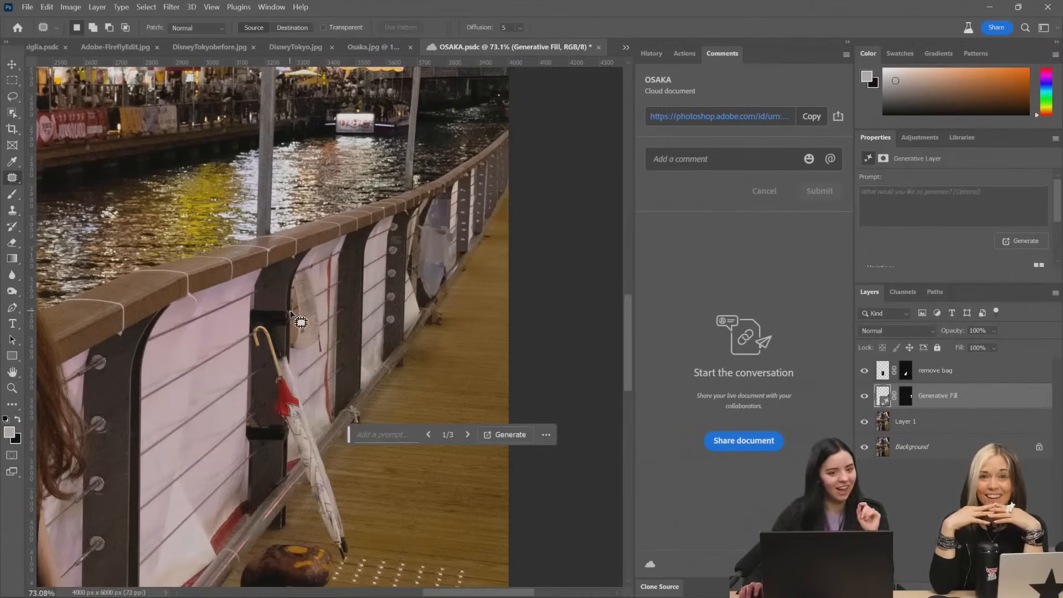
pyautogui.scroll(-2, 278, 224)
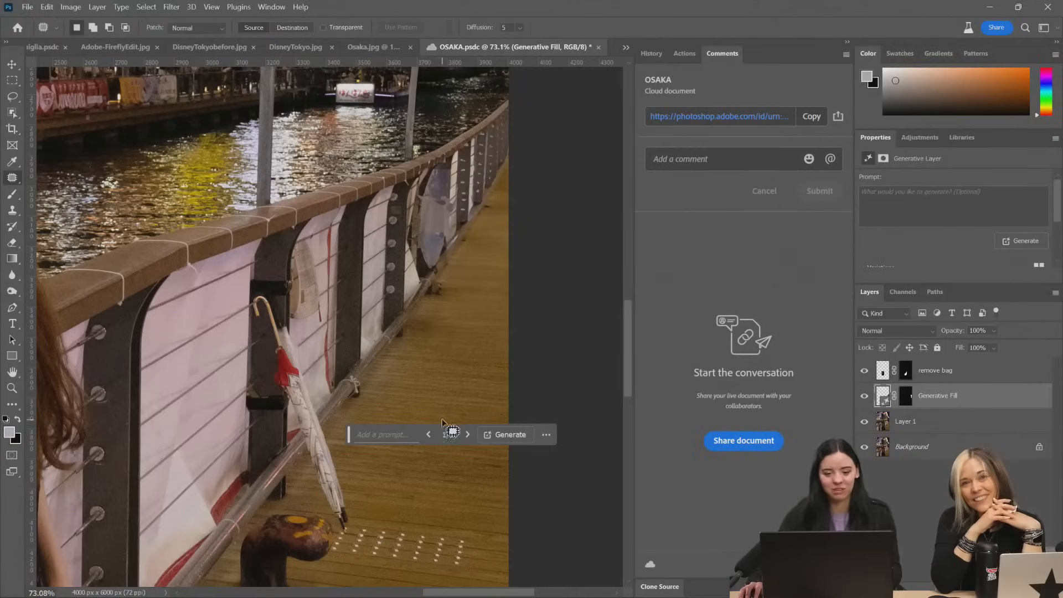
pyautogui.scroll(2, 462, 433)
pyautogui.click(468, 435)
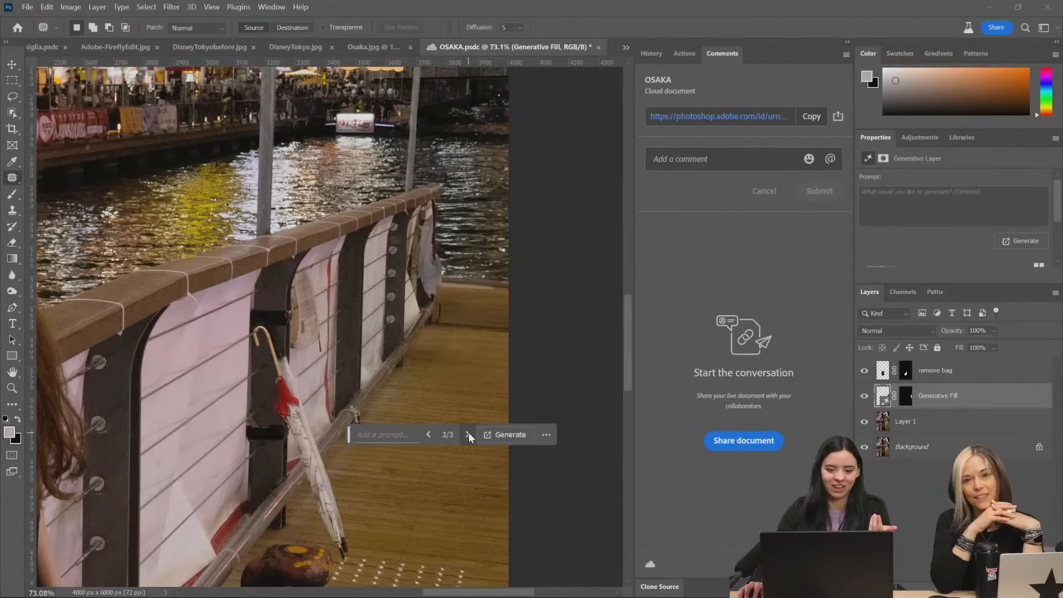
pyautogui.click(468, 434)
pyautogui.click(429, 434)
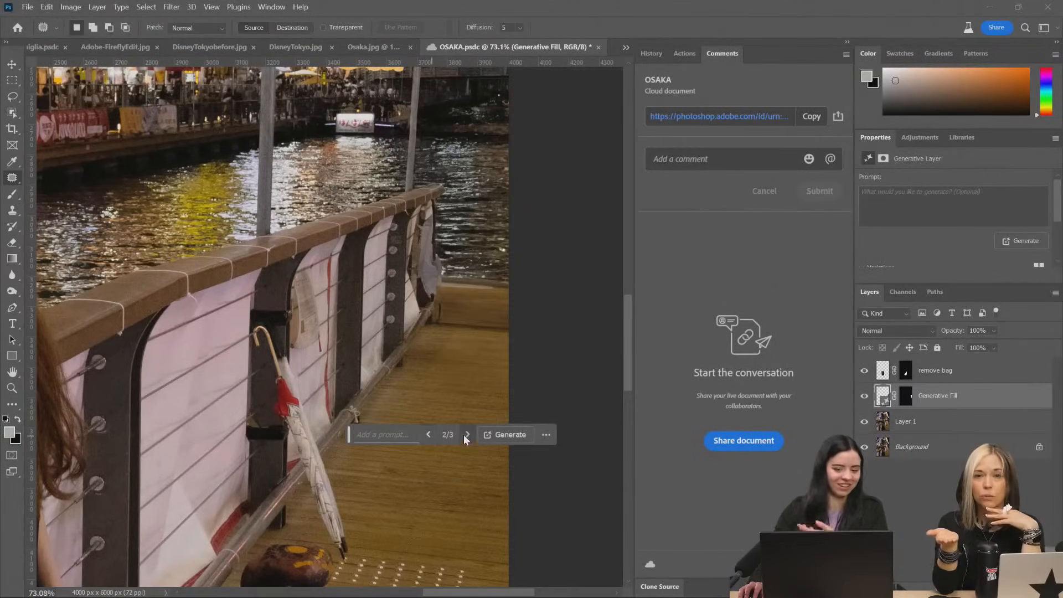
# Check the whole photo, save the OSAKA cloud document, and switch to the linked post in Adobe Express
pyautogui.scroll(-3, 465, 388)
pyautogui.scroll(-10, 463, 357)
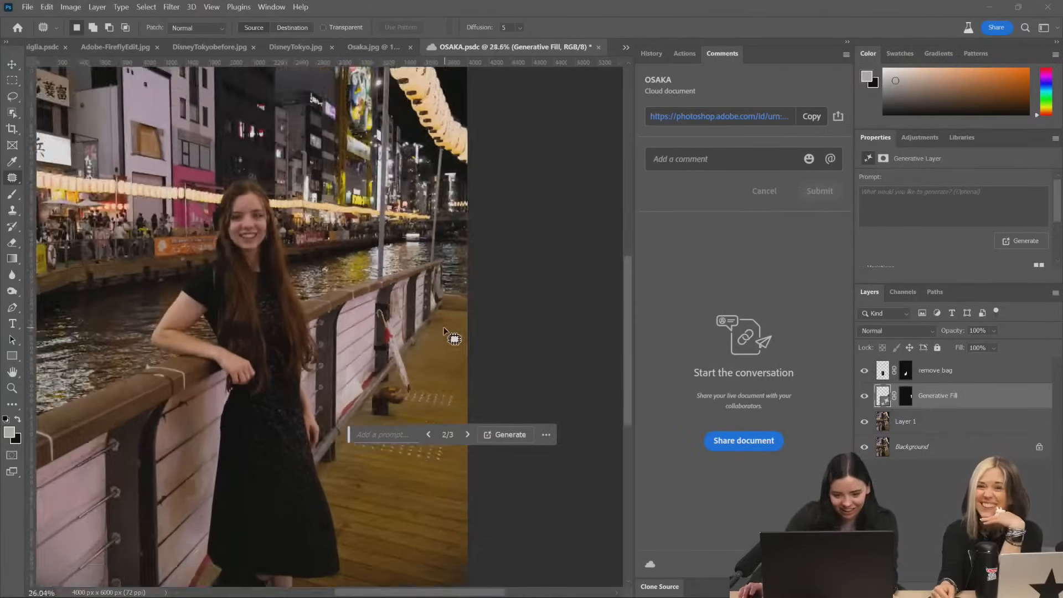
pyautogui.scroll(5, 454, 291)
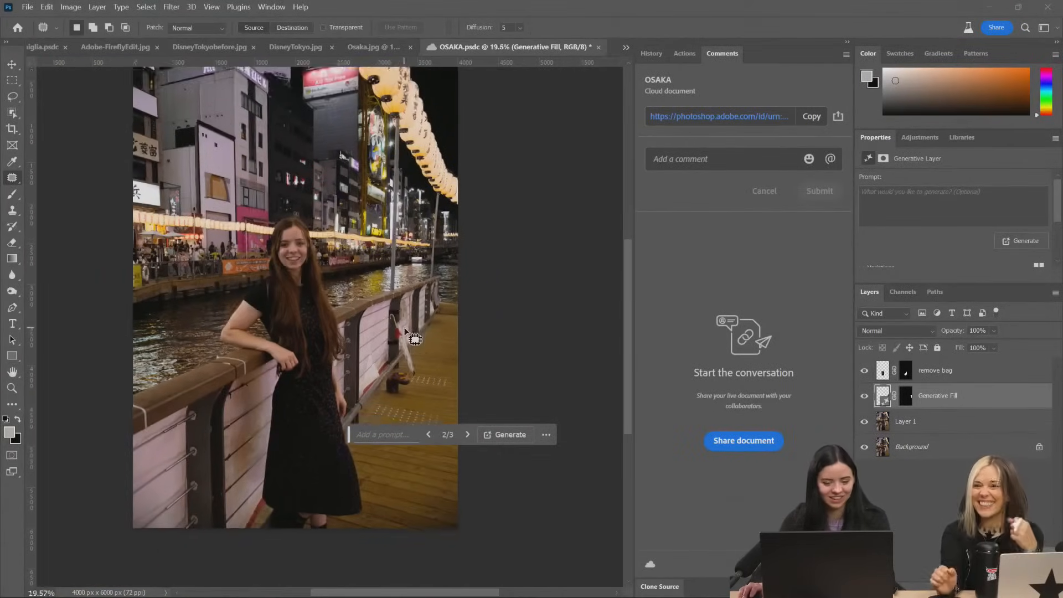
pyautogui.scroll(-6, 471, 289)
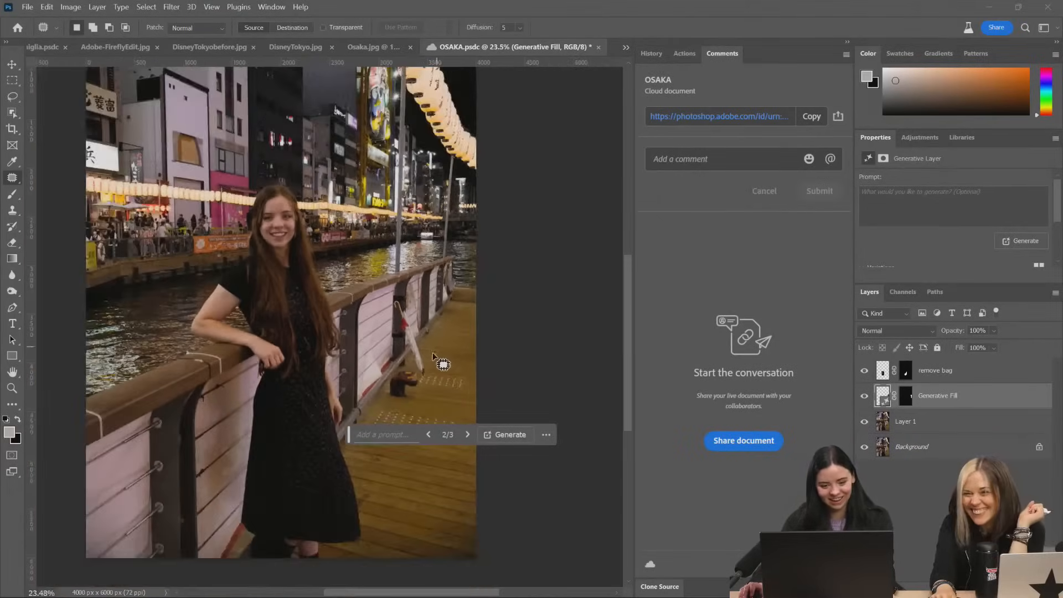
pyautogui.moveTo(329, 335); pyautogui.dragTo(385, 366)
pyautogui.scroll(2, 387, 366)
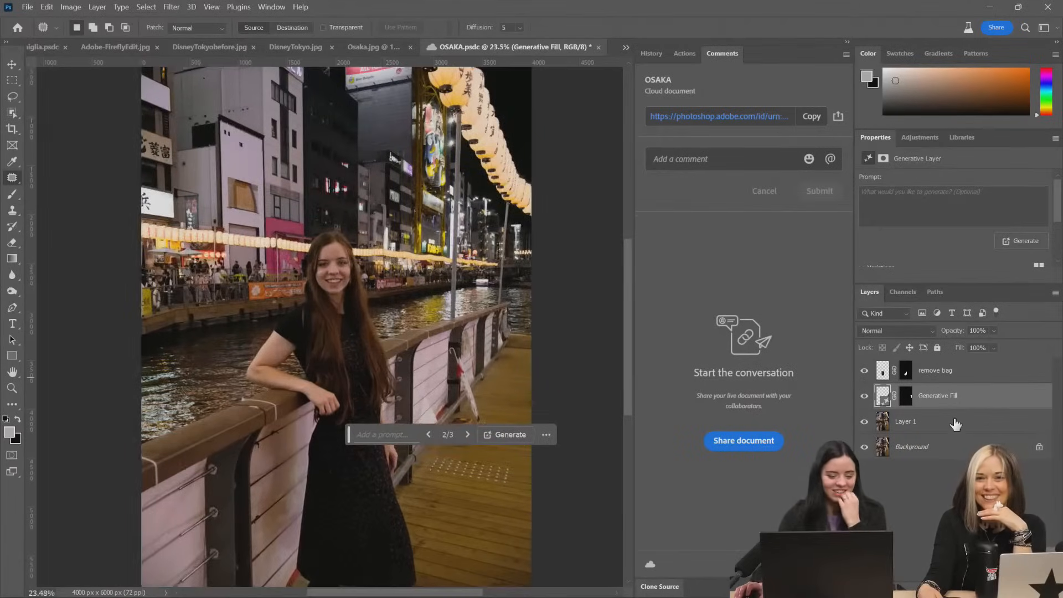
pyautogui.scroll(-1, 501, 394)
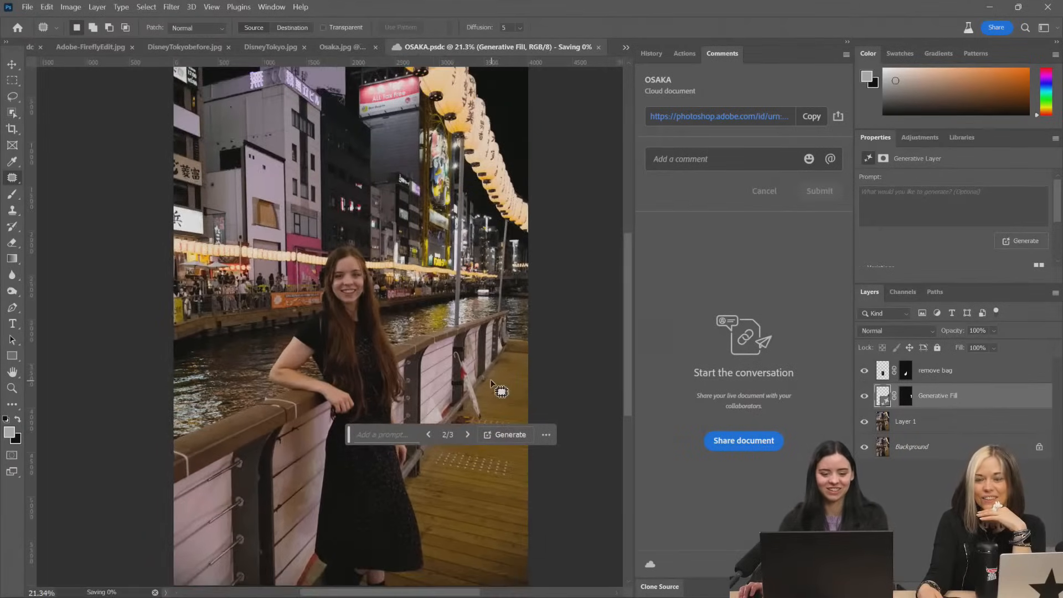
pyautogui.scroll(-2, 454, 349)
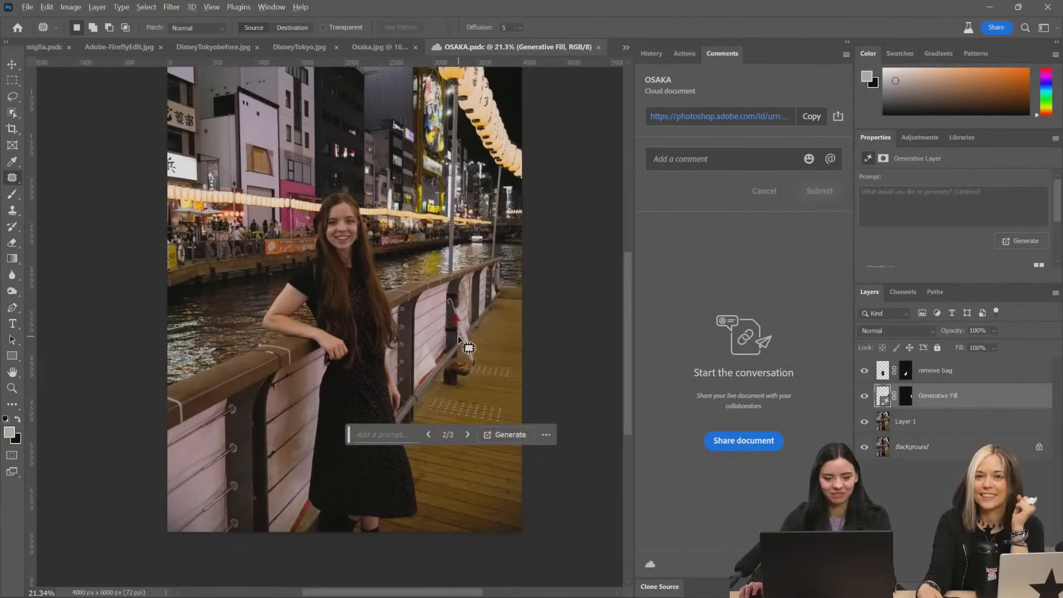
pyautogui.hotkey('alt', 'Tab')
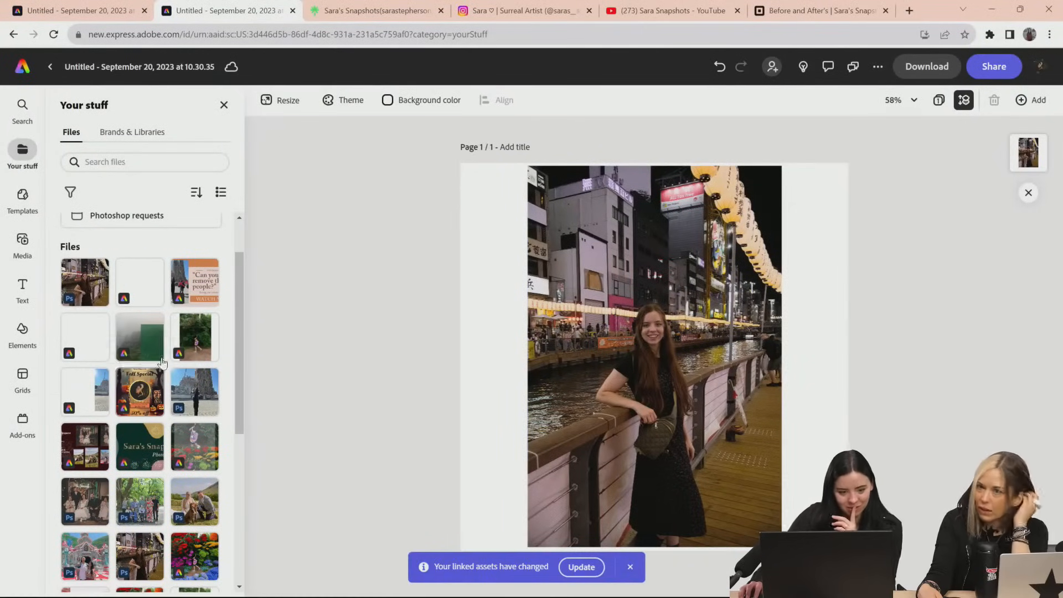
# Update the changed linked photo in the post, enlarge it, and reposition it so the woman's face stays in frame
pyautogui.click(583, 567)
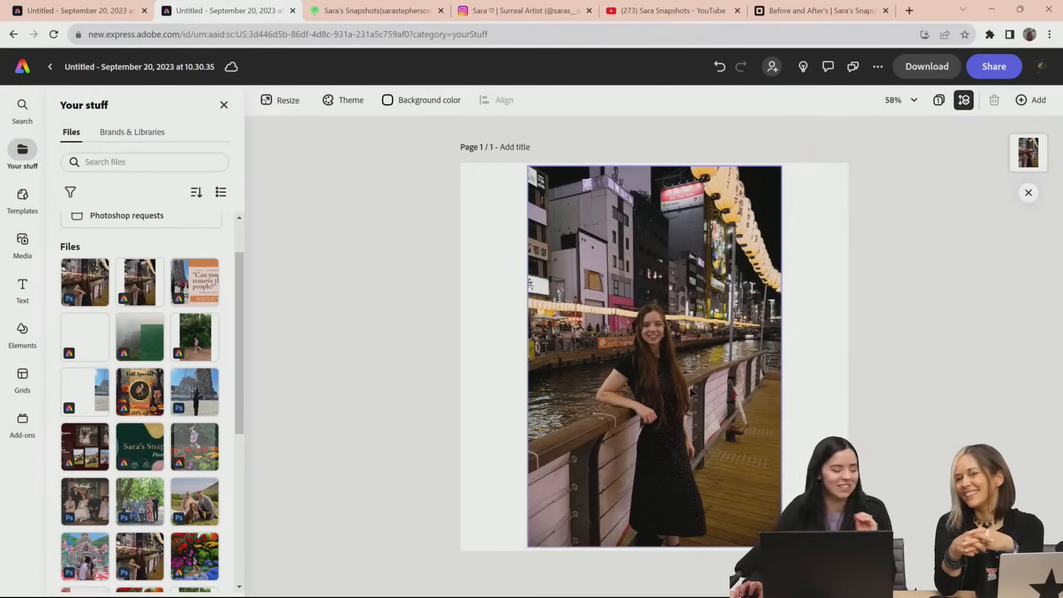
pyautogui.click(651, 392)
pyautogui.moveTo(650, 392); pyautogui.dragTo(718, 392)
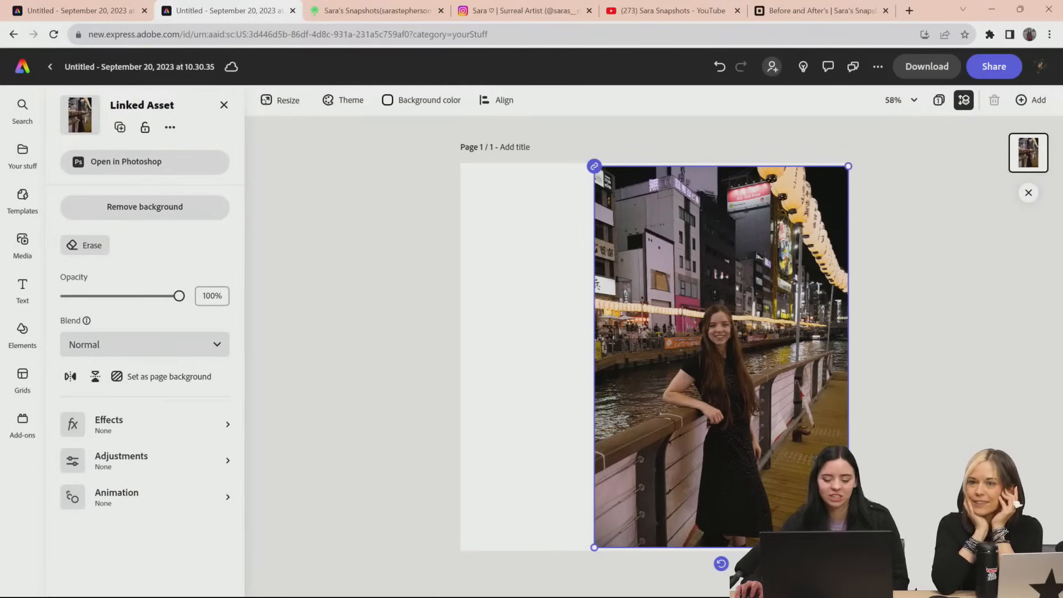
pyautogui.moveTo(593, 547); pyautogui.dragTo(470, 597)
pyautogui.moveTo(654, 443); pyautogui.dragTo(600, 402)
pyautogui.moveTo(796, 126); pyautogui.dragTo(885, 133)
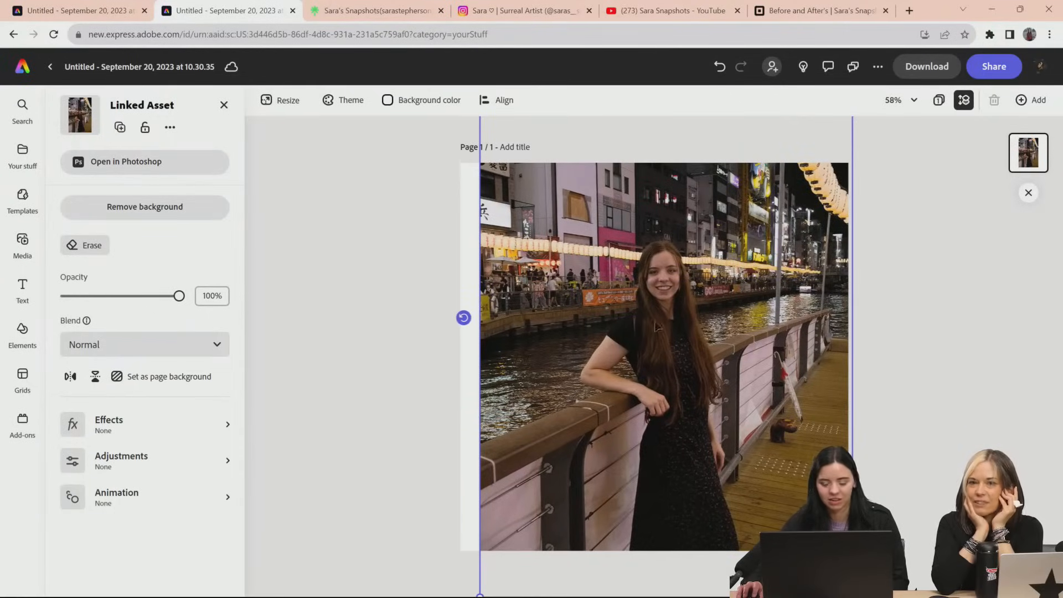
pyautogui.moveTo(560, 312); pyautogui.dragTo(555, 384)
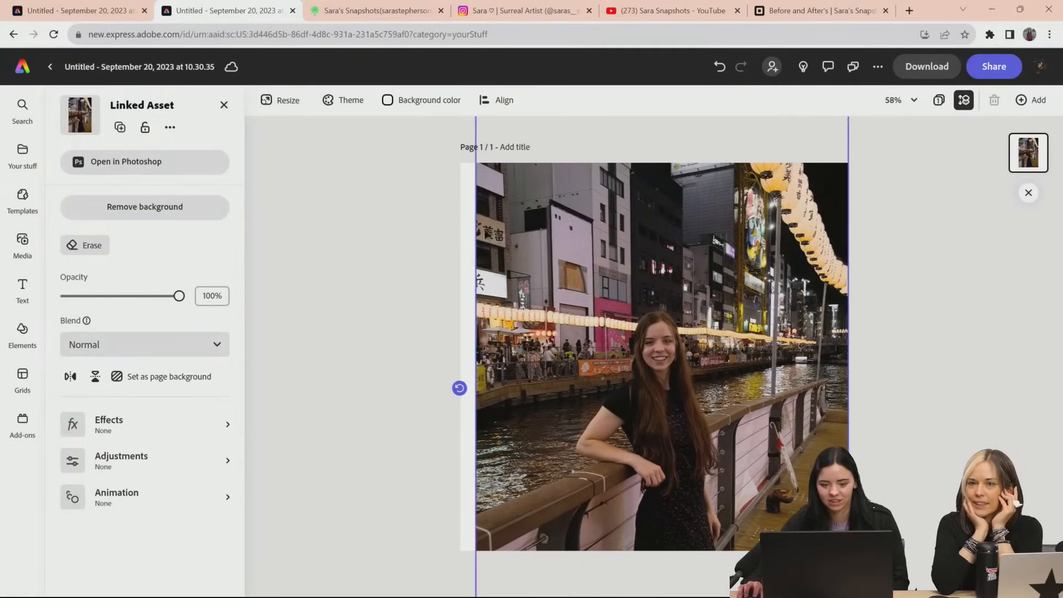
# Fine-tune the linked photo's size and position so it covers the full page width, and deselect it
pyautogui.scroll(-3, 893, 329)
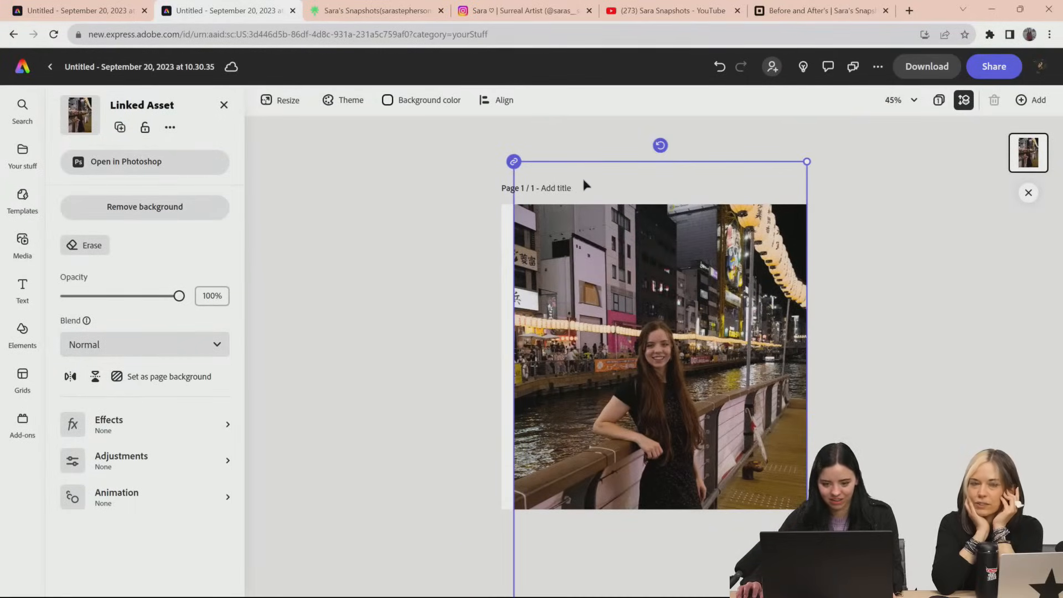
pyautogui.moveTo(808, 163); pyautogui.dragTo(853, 144)
pyautogui.moveTo(768, 259); pyautogui.dragTo(756, 261)
pyautogui.moveTo(817, 132); pyautogui.dragTo(821, 159)
pyautogui.moveTo(801, 242); pyautogui.dragTo(805, 253)
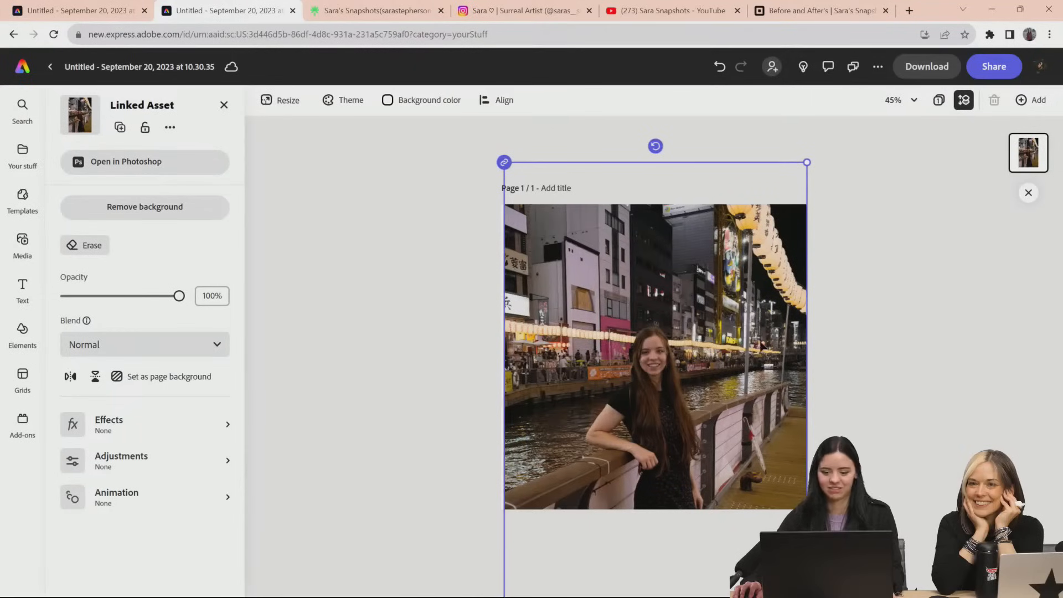
pyautogui.click(869, 332)
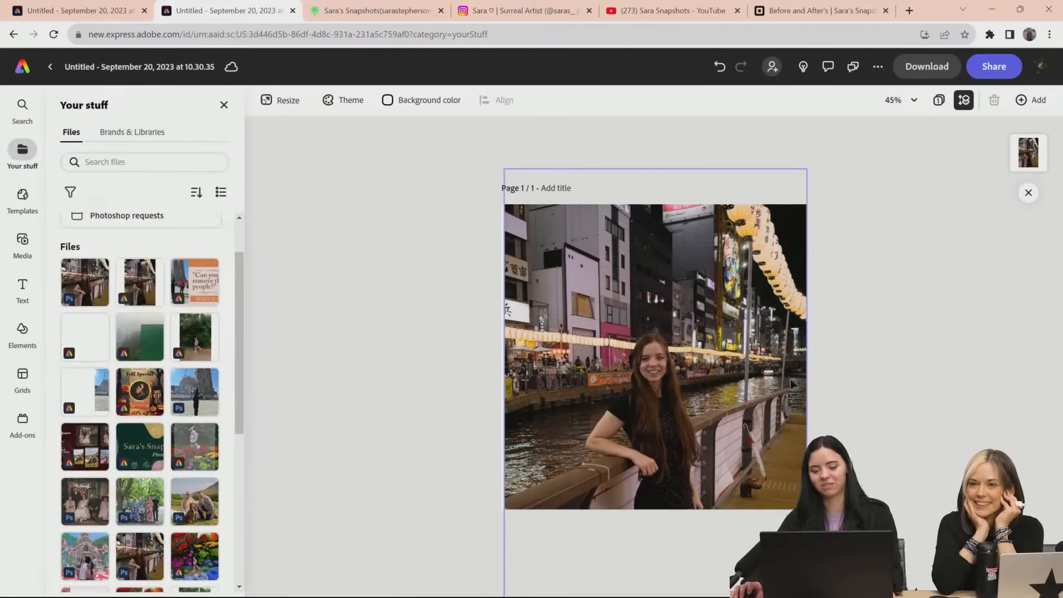
# Add a text reading "Osaka" and place it over the buildings in the photo's upper-left area
pyautogui.click(22, 288)
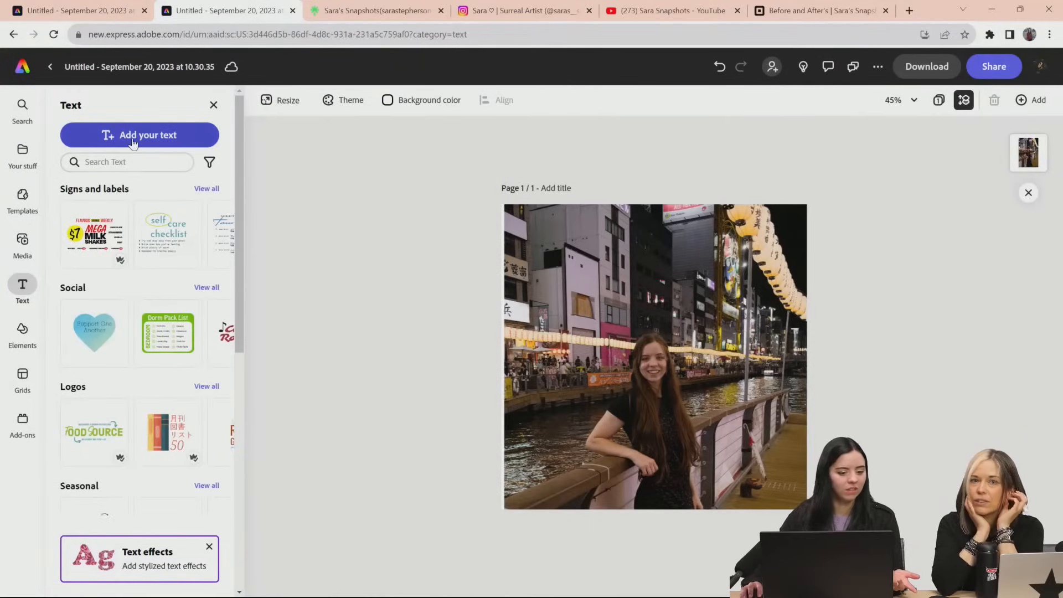
pyautogui.click(133, 142)
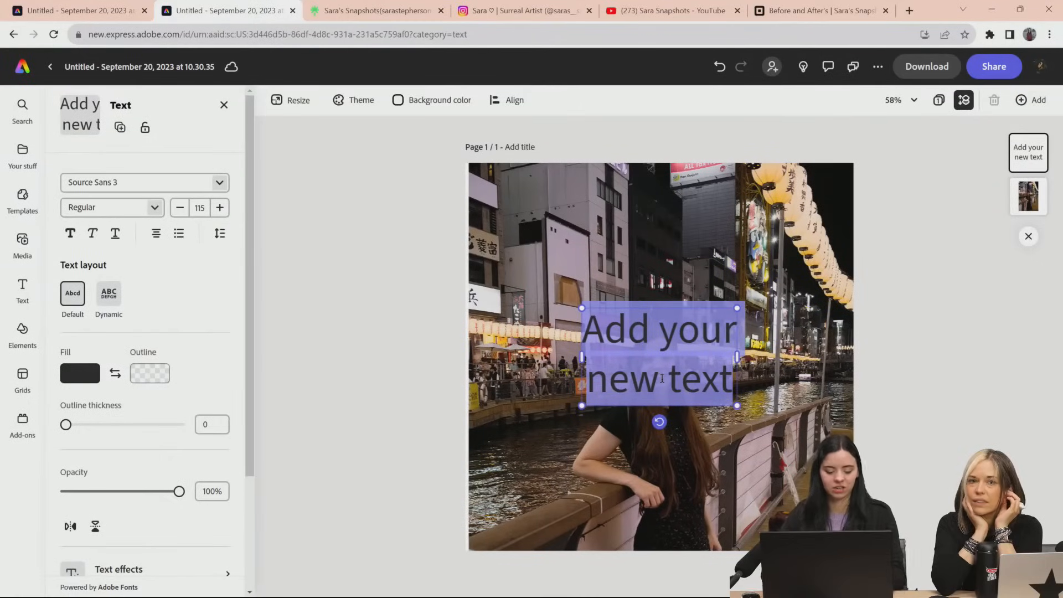
pyautogui.write('My trip')
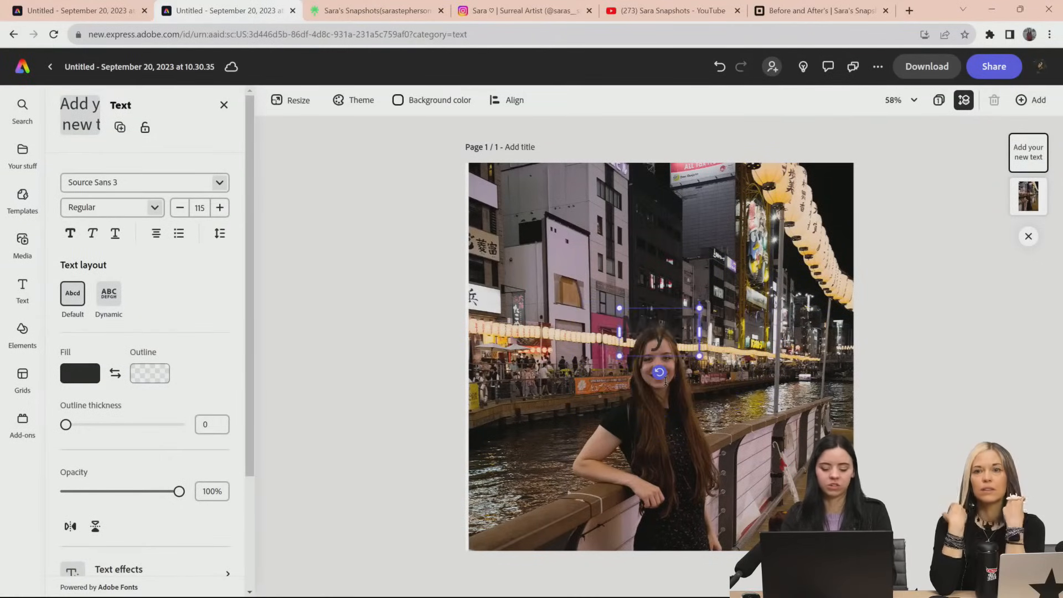
pyautogui.write(' to Osaka')
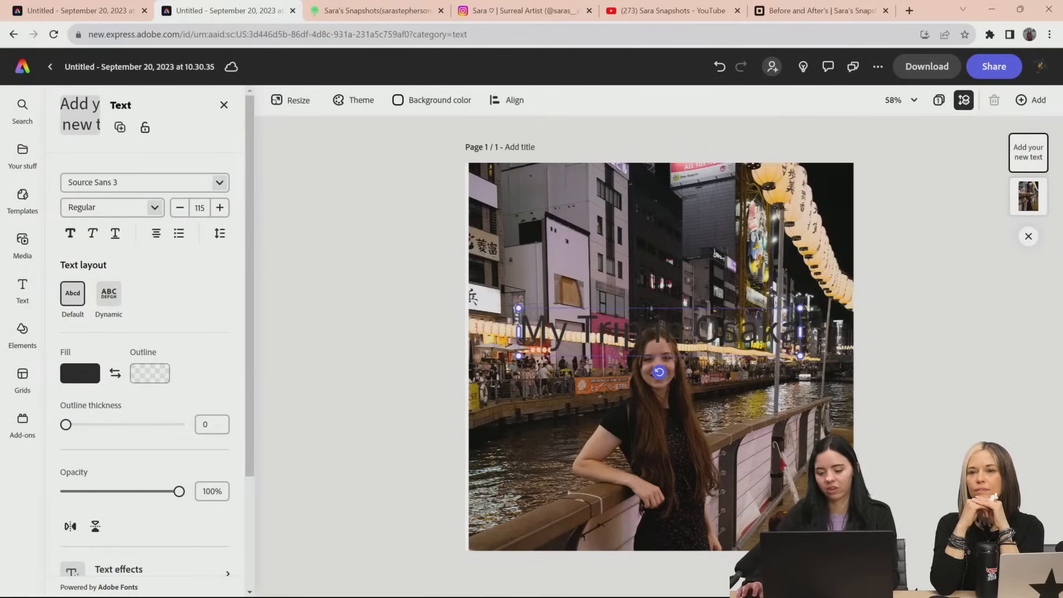
pyautogui.moveTo(693, 332); pyautogui.dragTo(514, 339)
pyautogui.press('BackSpace')
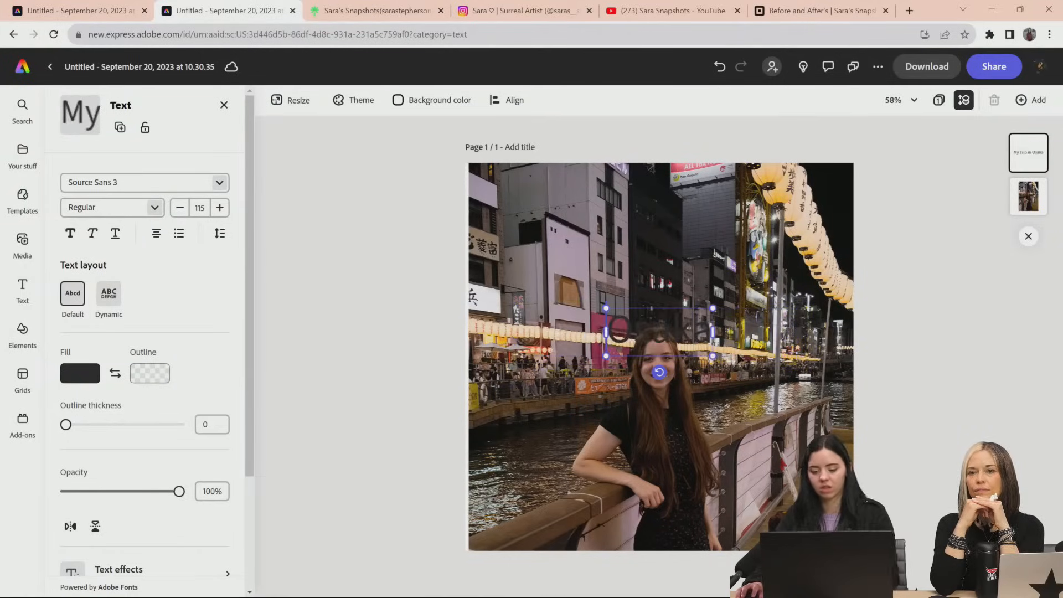
pyautogui.moveTo(645, 310); pyautogui.dragTo(551, 216)
# Set the fill colour of the whole "Osaka" text to white
pyautogui.scroll(-3, 113, 276)
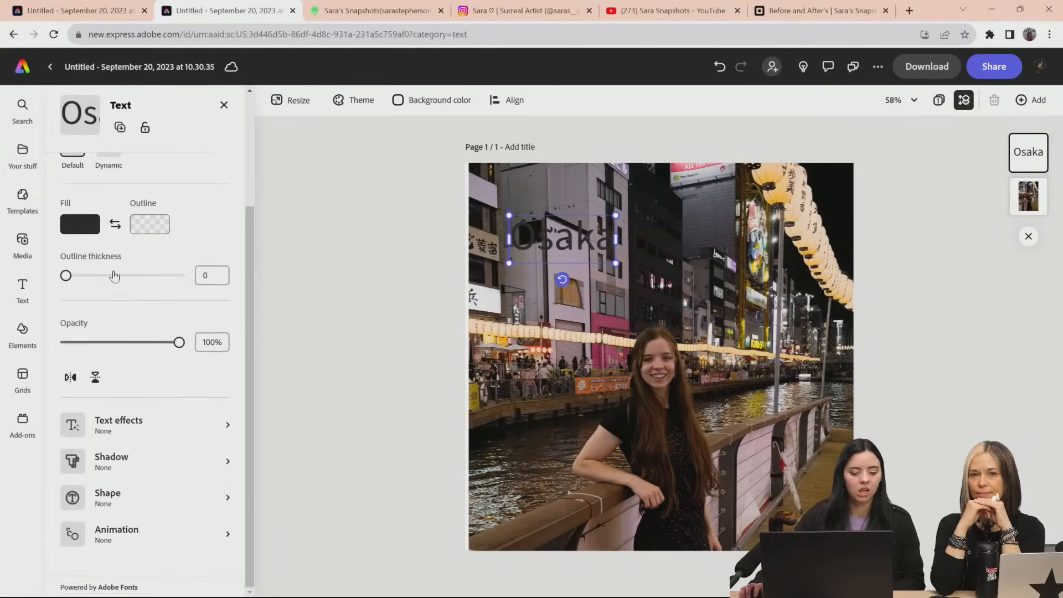
pyautogui.click(89, 238)
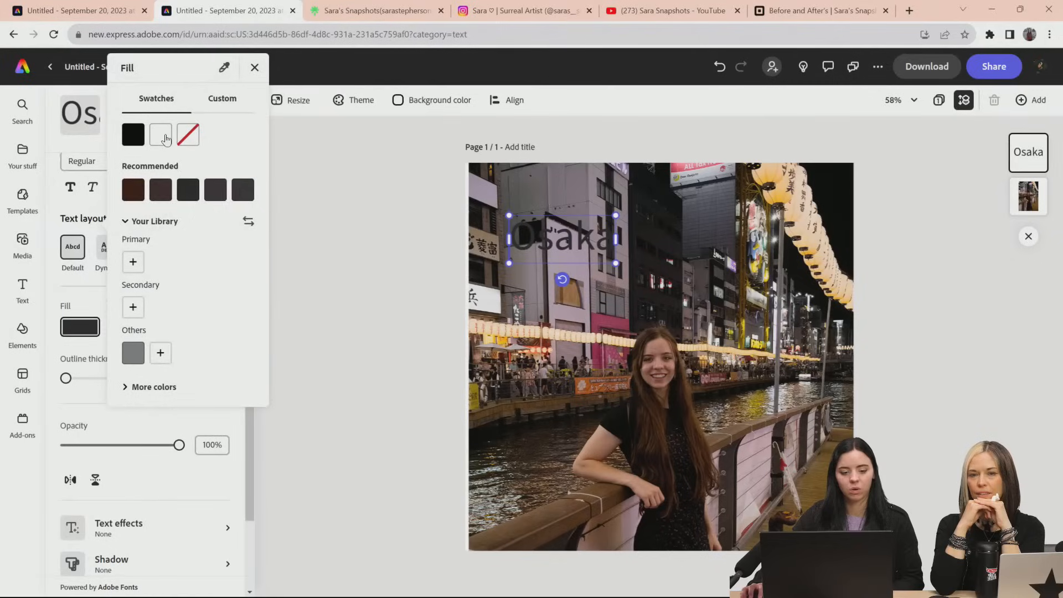
pyautogui.click(165, 138)
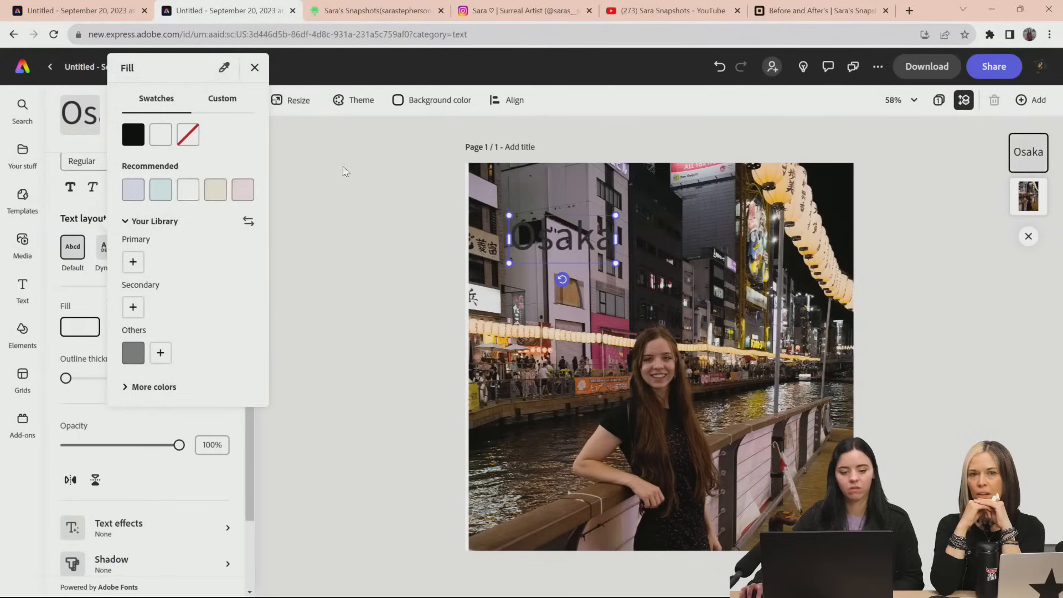
pyautogui.click(557, 256)
pyautogui.doubleClick(557, 249)
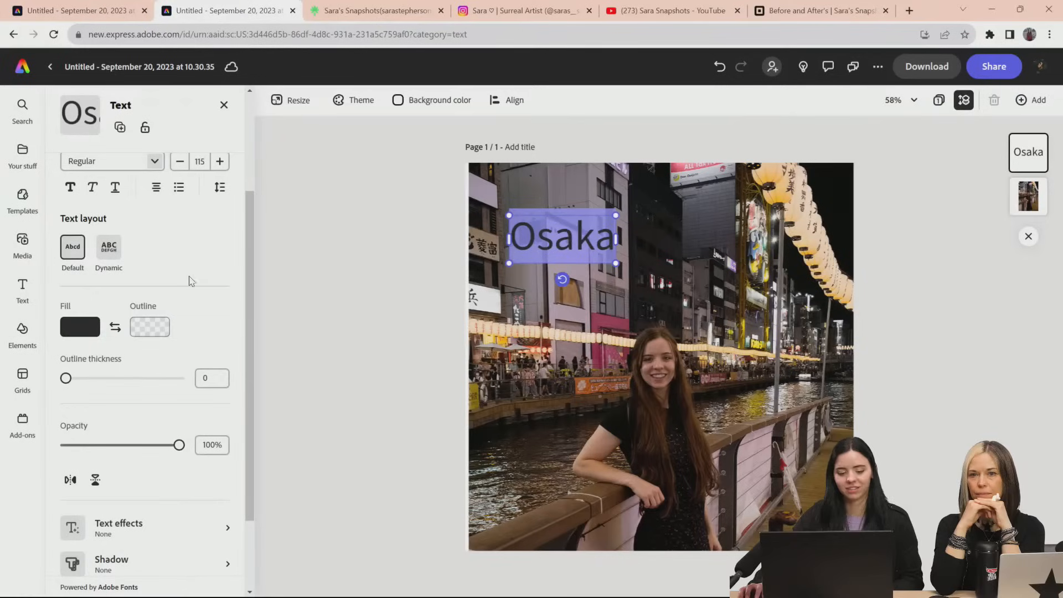
pyautogui.click(85, 331)
pyautogui.click(169, 230)
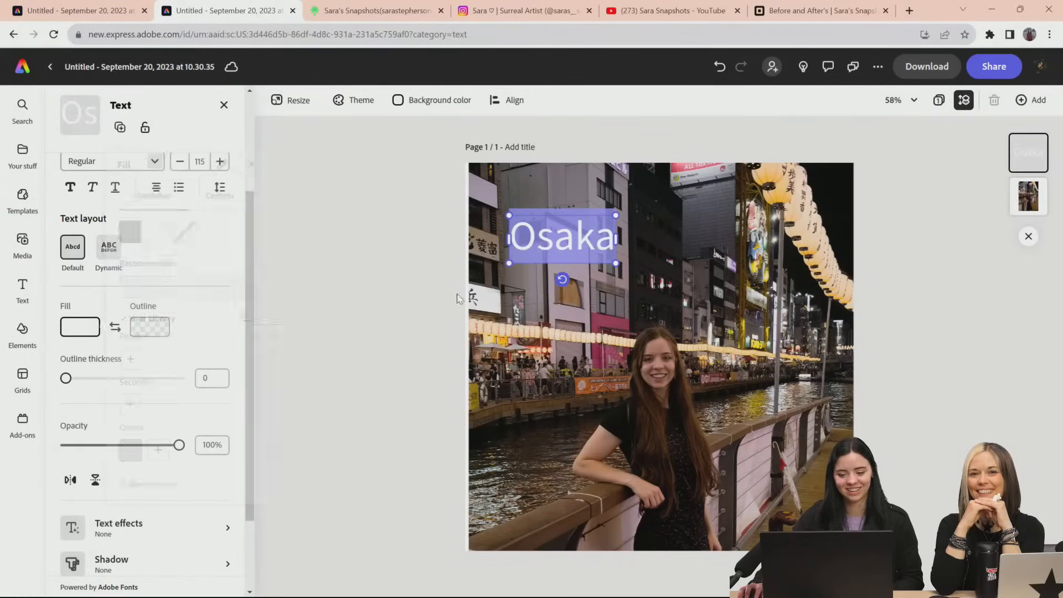
# Generate a text effect for the "Osaka" title from the prompt "ramen"
pyautogui.scroll(-2, 248, 291)
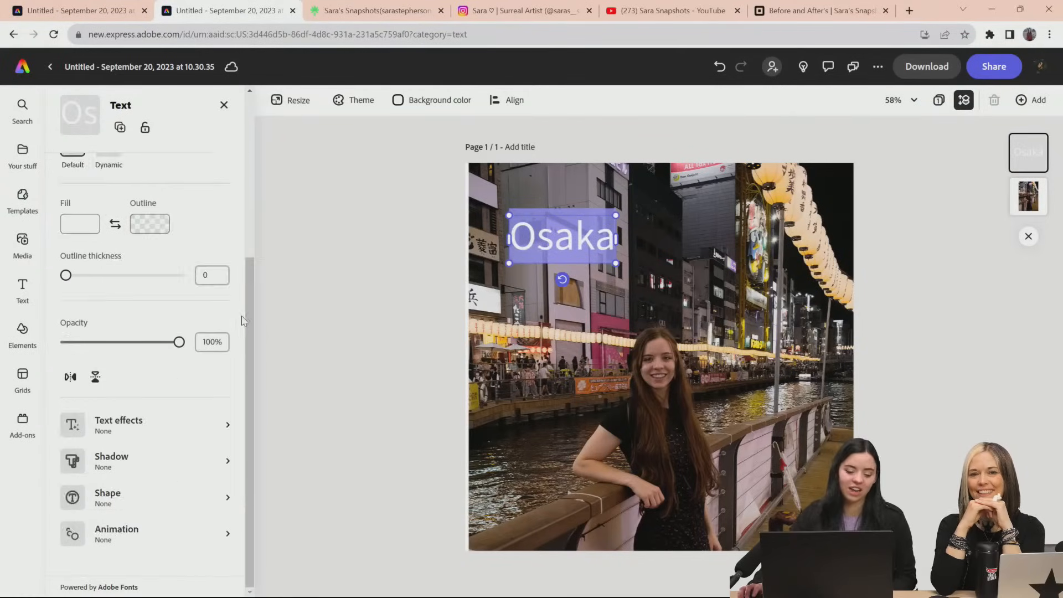
pyautogui.click(138, 422)
pyautogui.click(180, 185)
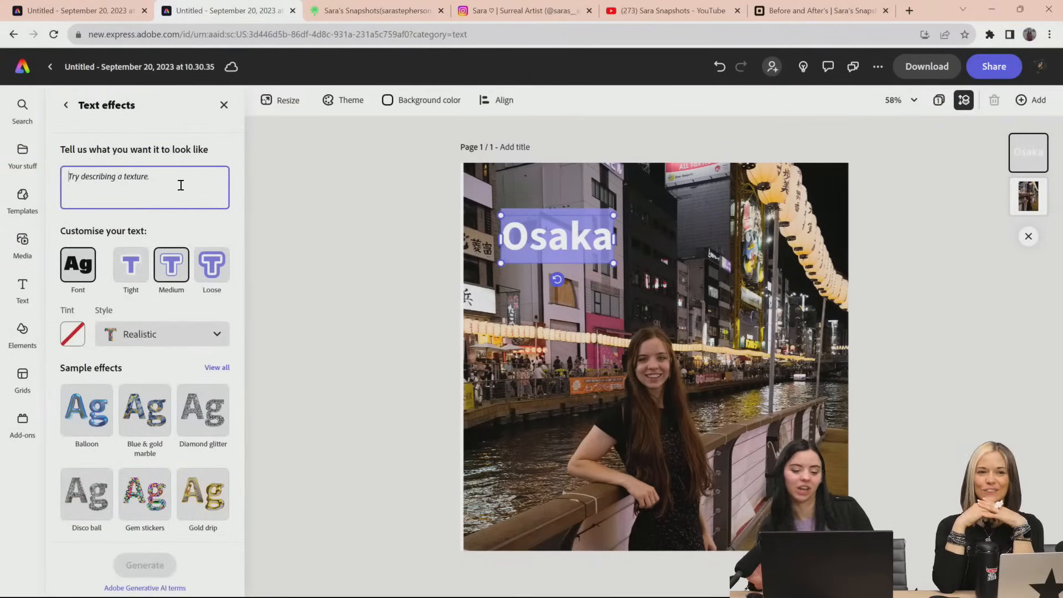
pyautogui.write('r')
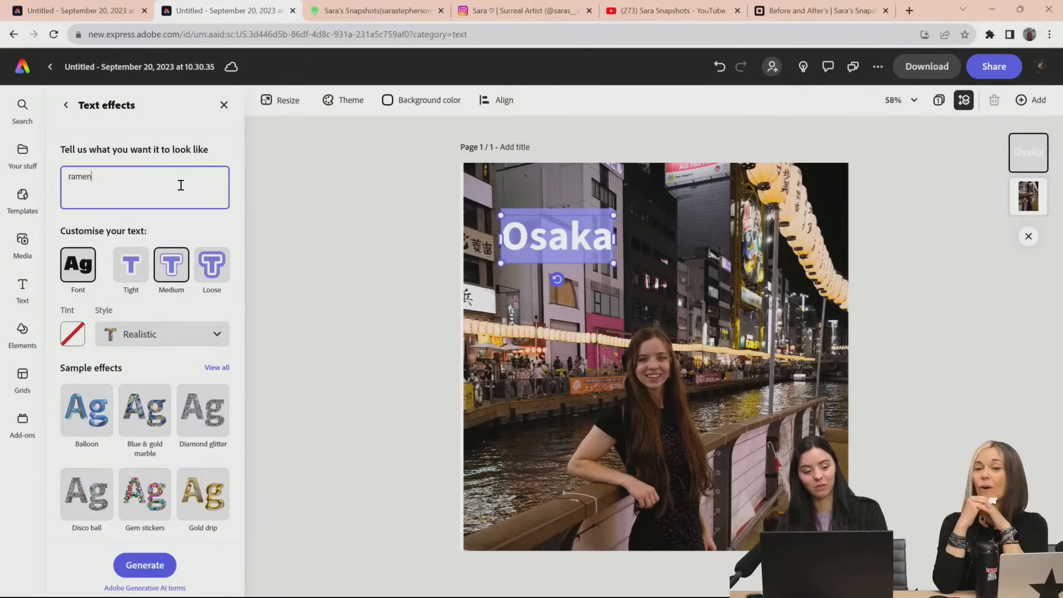
pyautogui.write('amen')
pyautogui.press('Return')
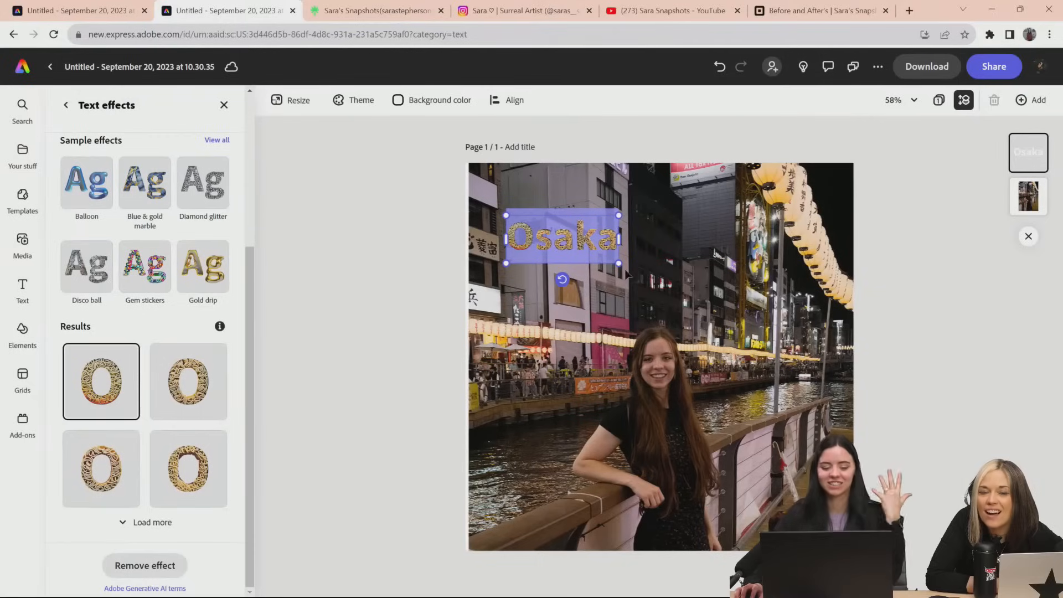
# Enlarge the "Osaka" title across the buildings, apply the fourth generated ramen effect, and deselect the text
pyautogui.moveTo(618, 263); pyautogui.dragTo(699, 298)
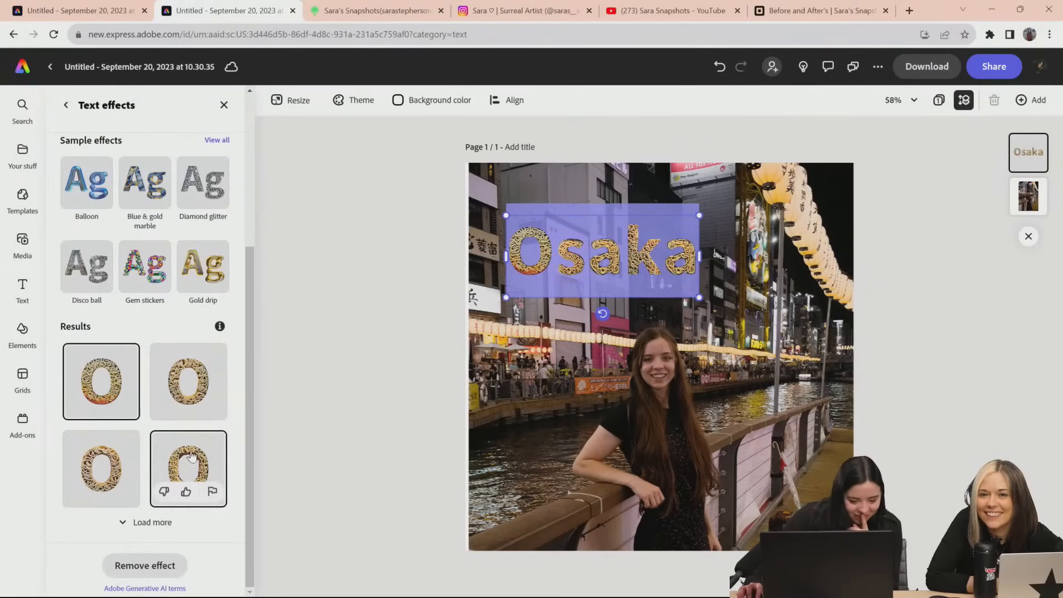
pyautogui.click(150, 466)
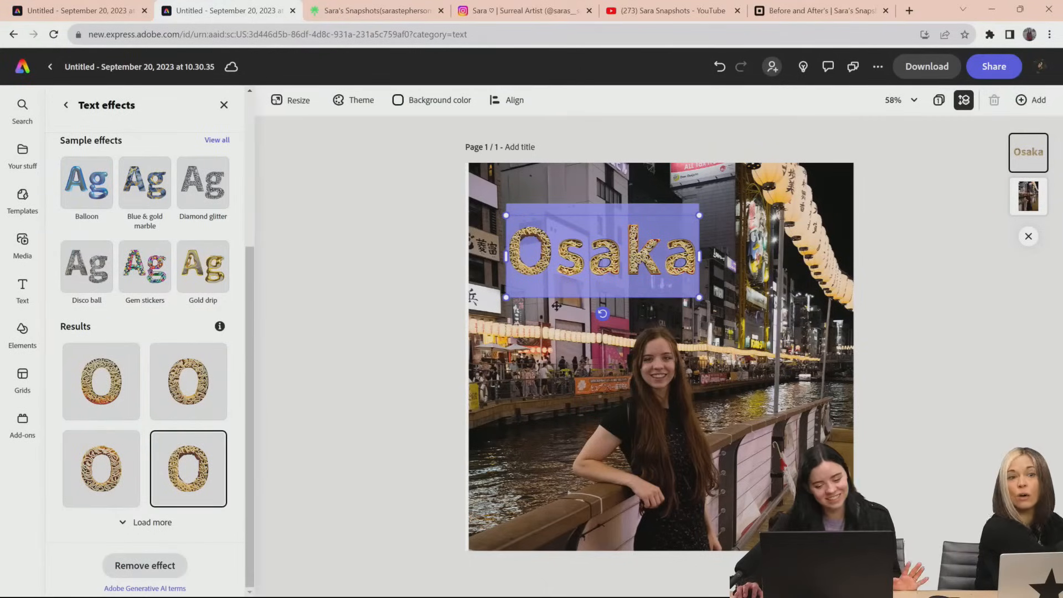
pyautogui.moveTo(507, 296); pyautogui.dragTo(493, 303)
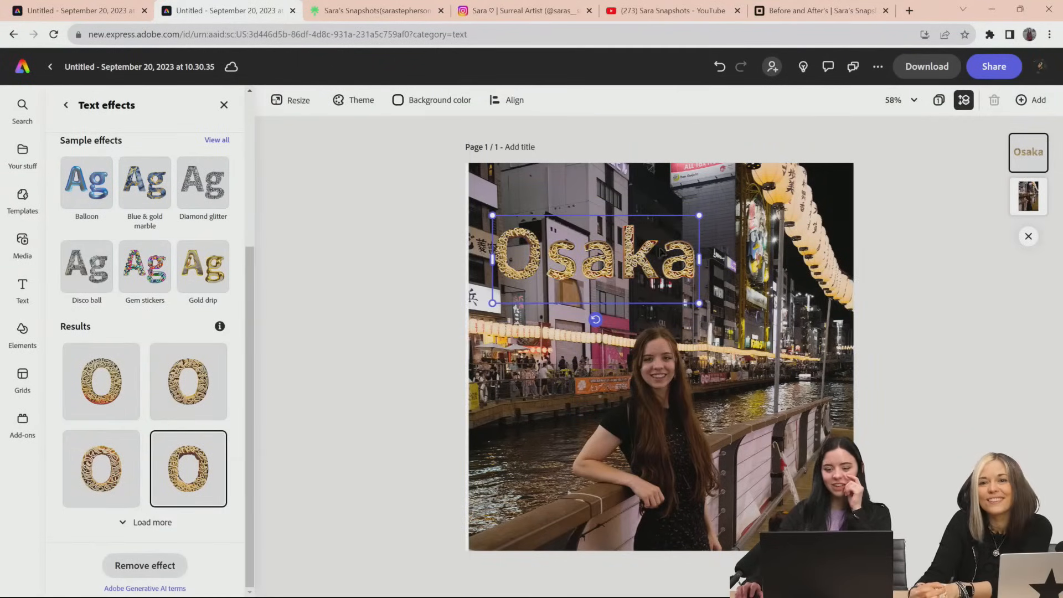
pyautogui.click(961, 153)
# Download the finished post as a JPG (Best for small file sizes)
pyautogui.click(927, 66)
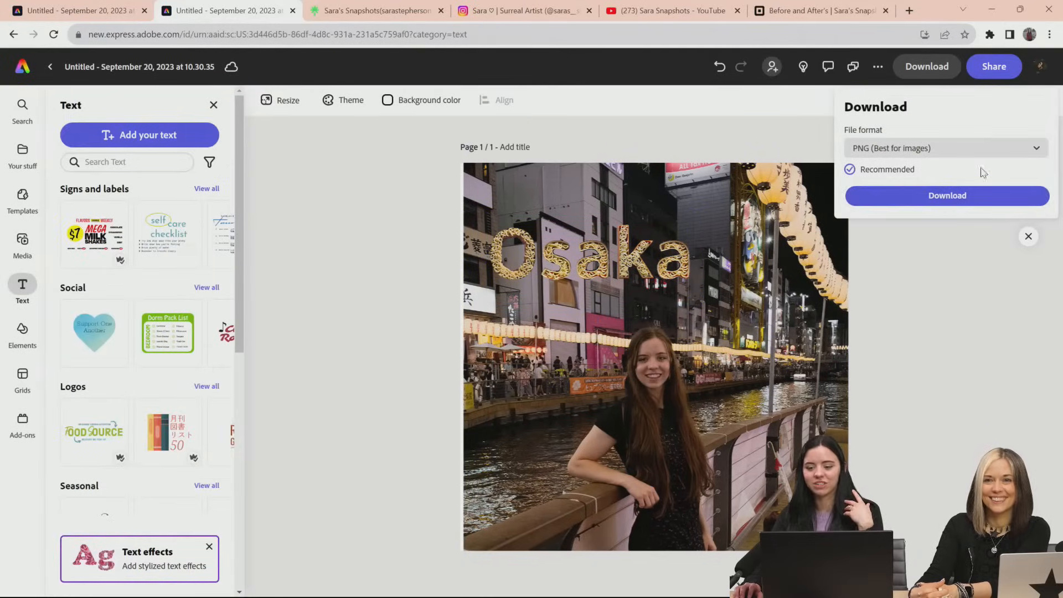
pyautogui.click(992, 150)
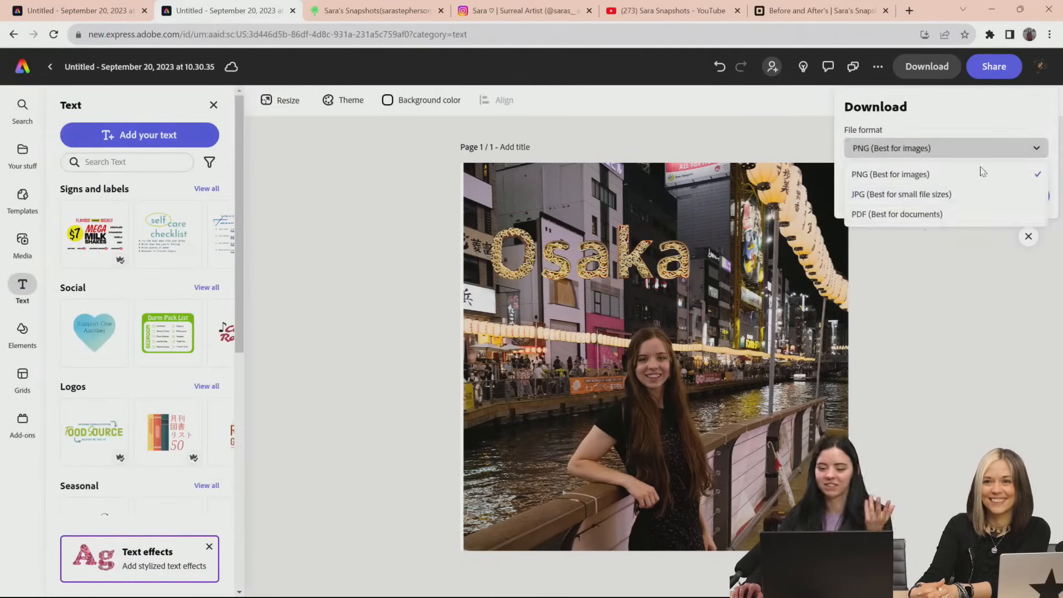
pyautogui.click(938, 194)
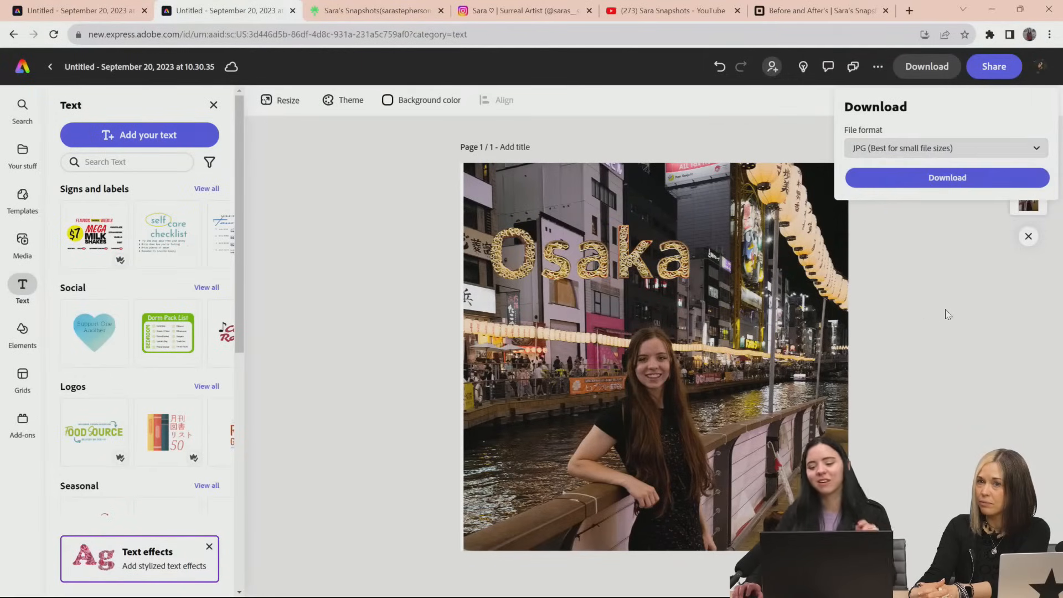
pyautogui.click(951, 185)
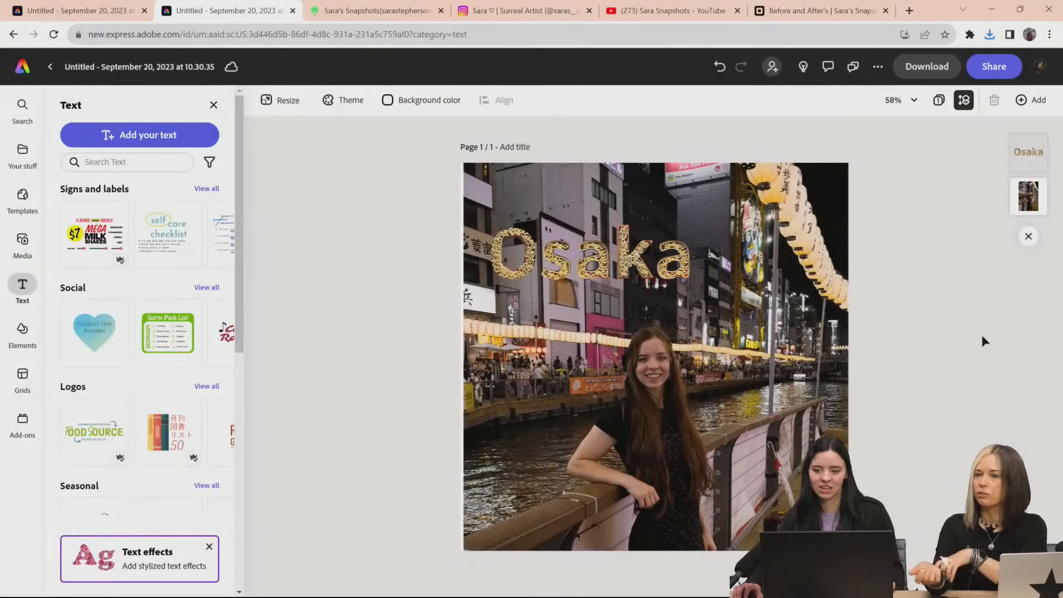
# Open the Instagram sharing form for the post, look through its caption and publishing options, and preview the post
pyautogui.click(994, 67)
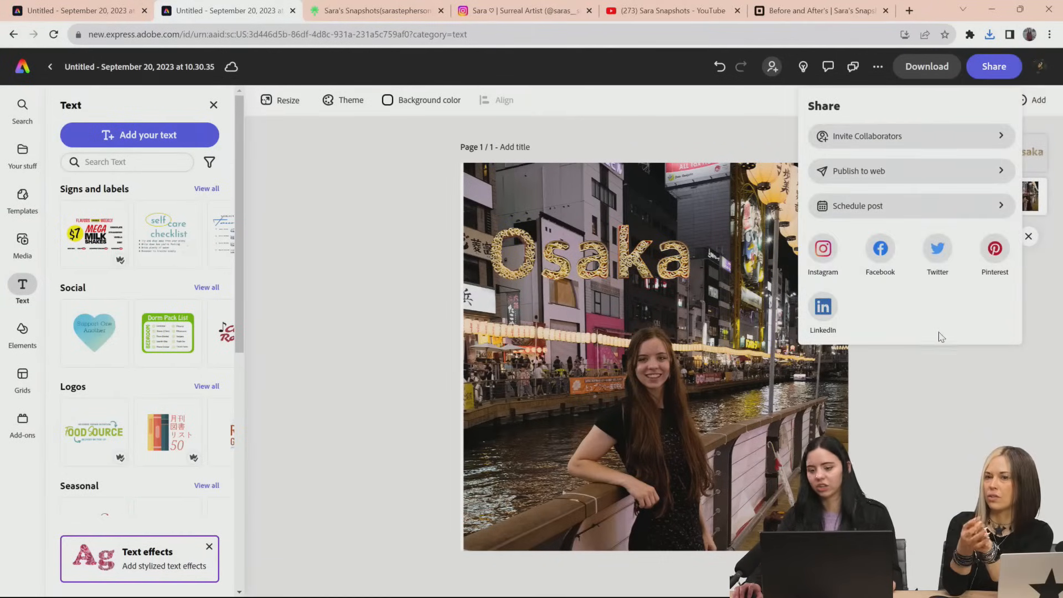
pyautogui.click(824, 248)
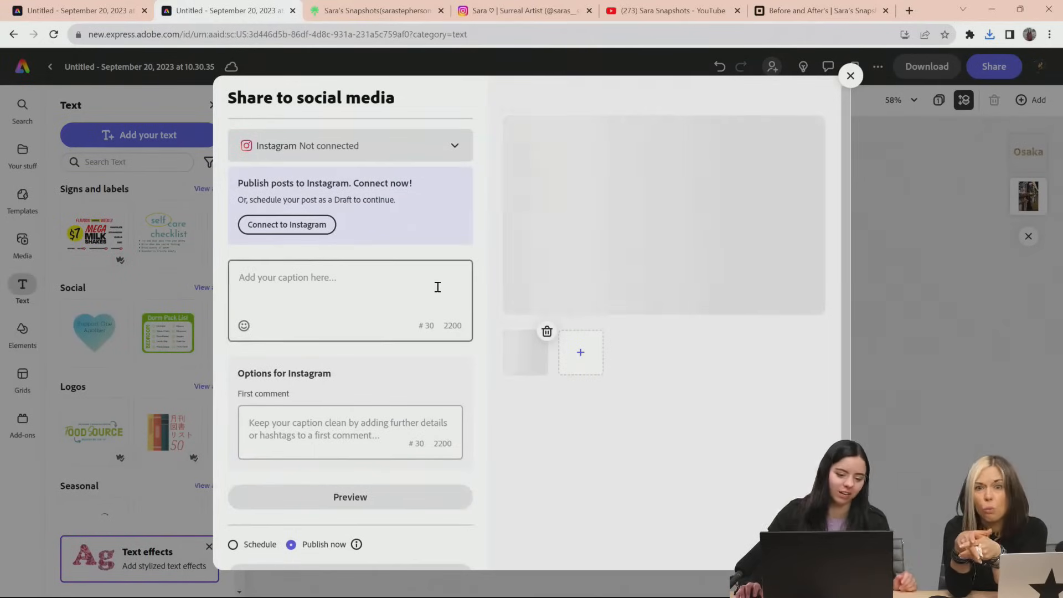
pyautogui.scroll(-1, 449, 284)
pyautogui.scroll(1, 442, 268)
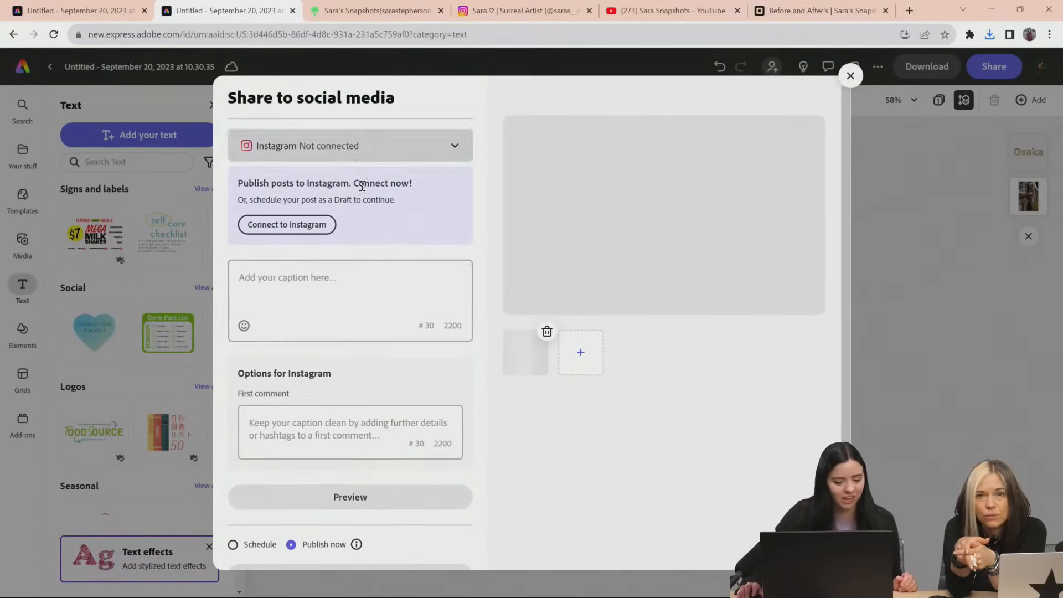
pyautogui.click(326, 290)
pyautogui.scroll(-1, 330, 290)
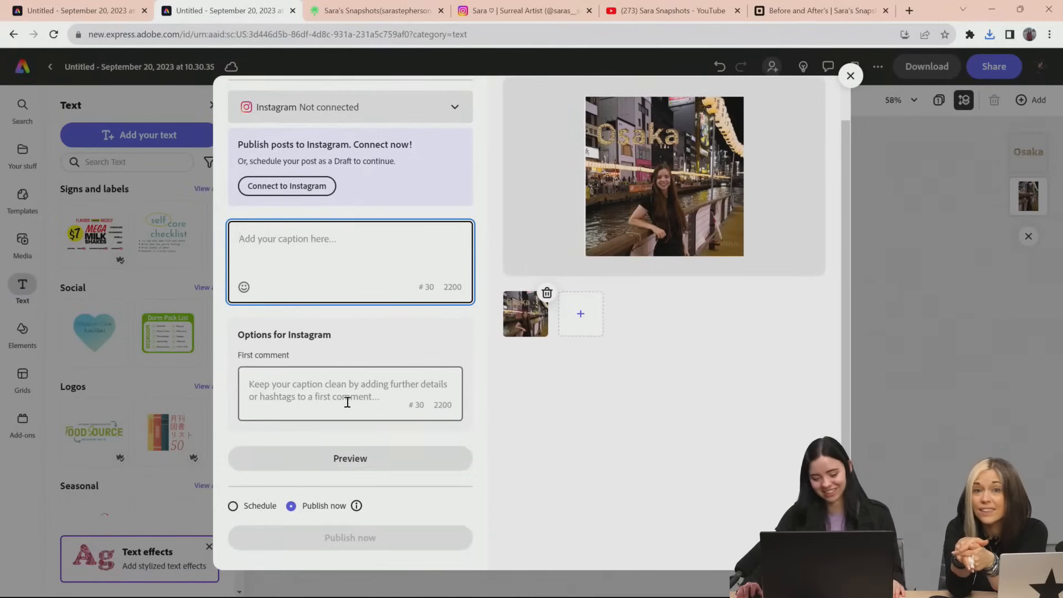
pyautogui.scroll(1, 347, 403)
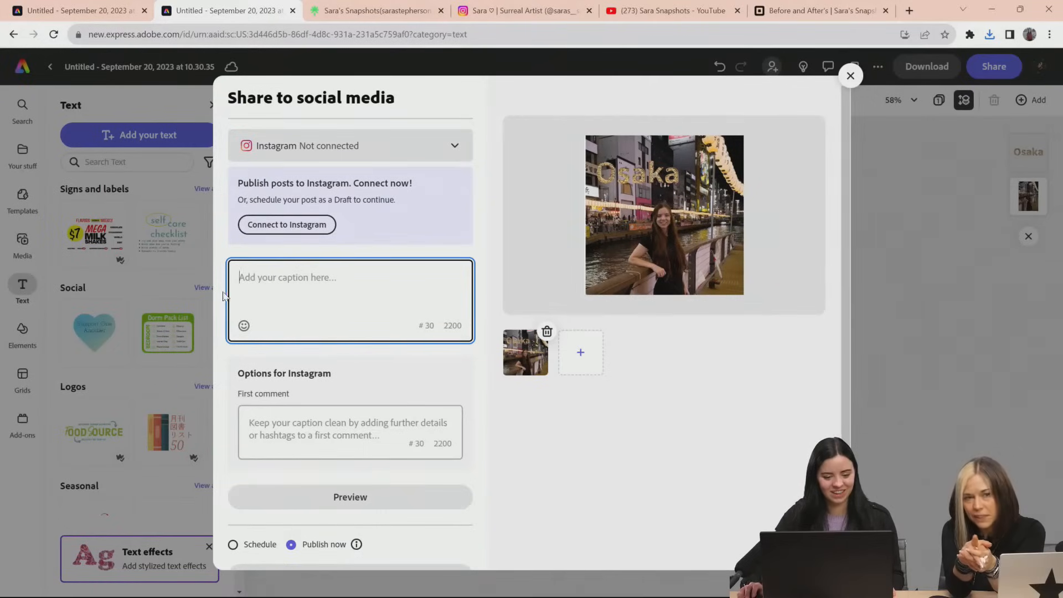
pyautogui.scroll(-1, 284, 447)
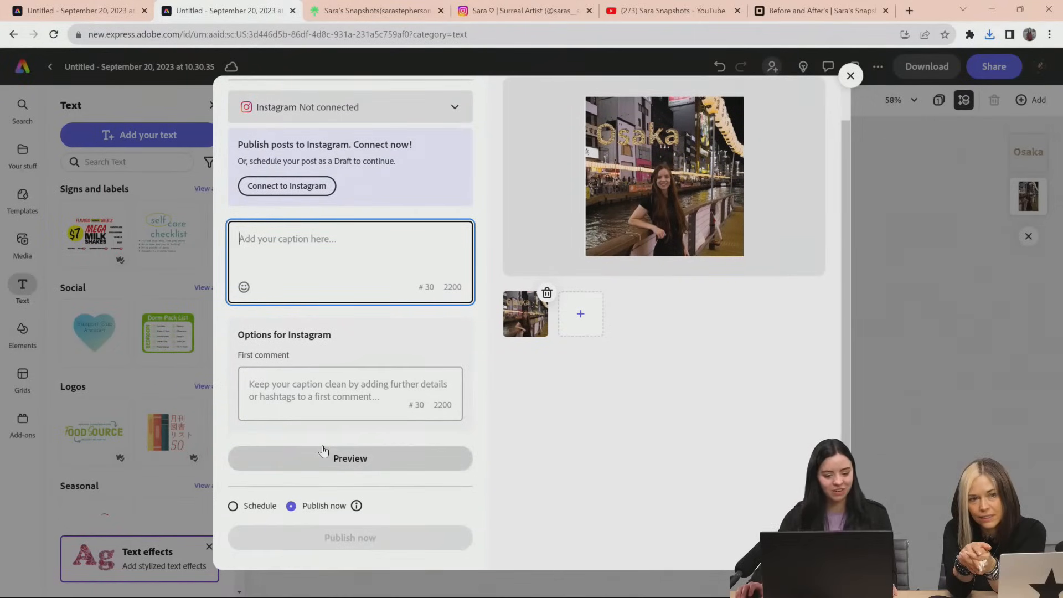
pyautogui.click(335, 467)
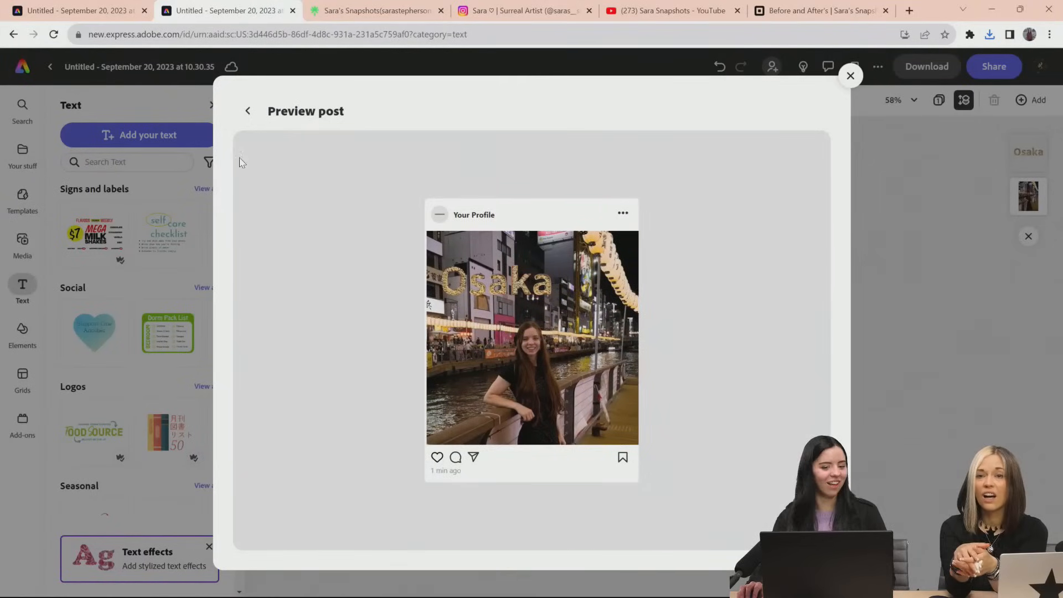
# Return from the post preview, enter the caption "My trip to Osaka", and close the Instagram sharing form
pyautogui.click(248, 110)
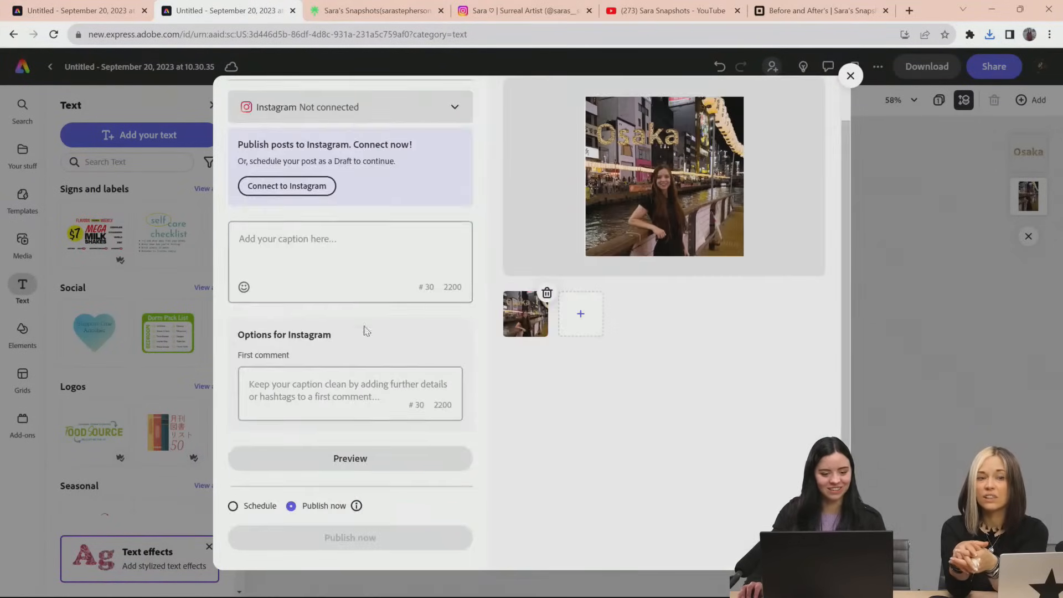
pyautogui.click(311, 257)
pyautogui.write('My ')
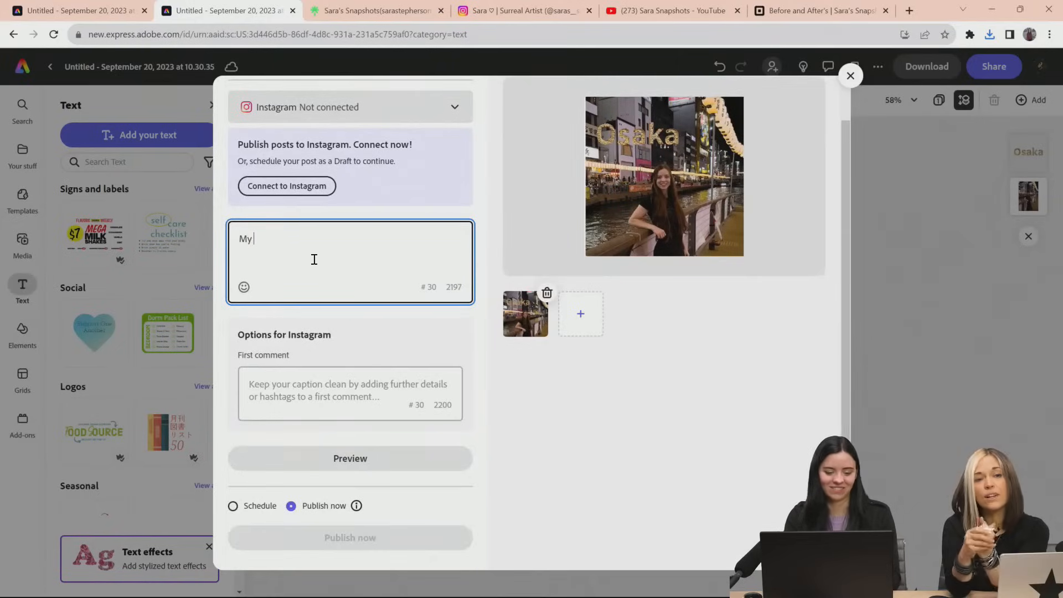
pyautogui.write('trip to Osaka')
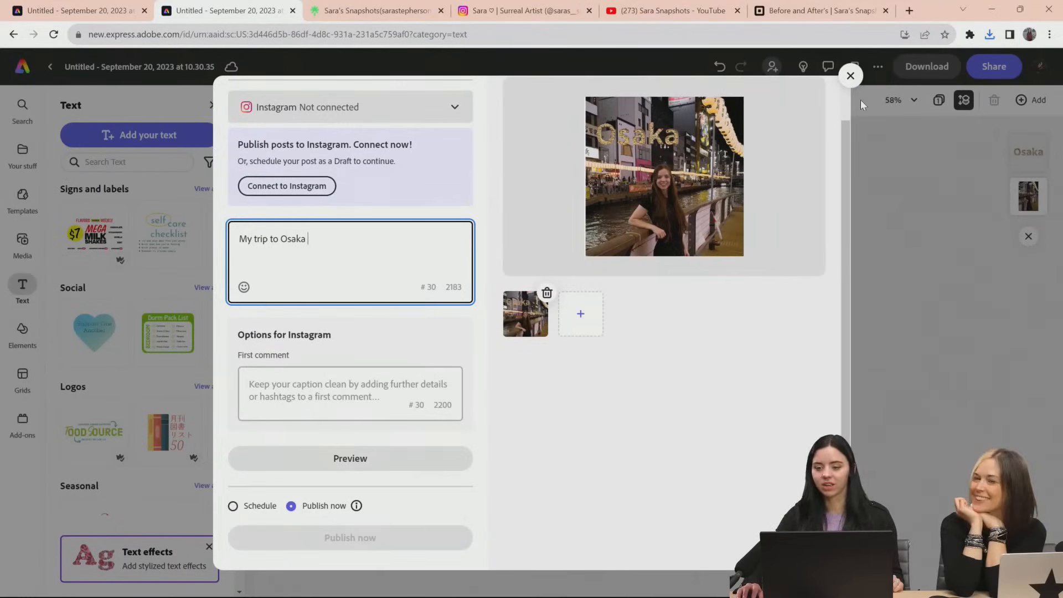
pyautogui.click(850, 76)
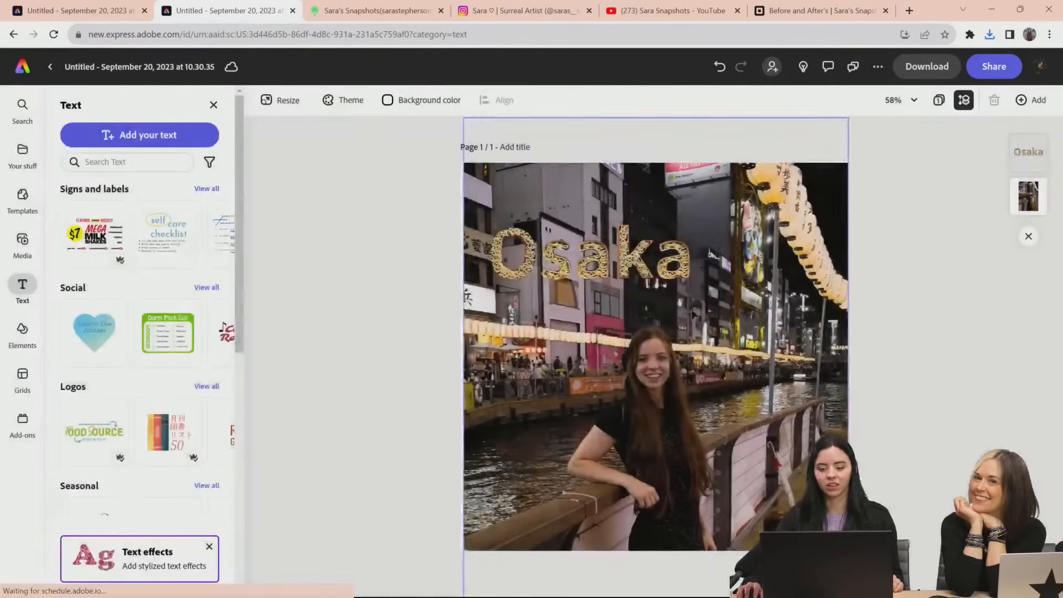
# Reduce the "Osaka" title to about font size 140 and place it on the building facades near the photo's upper edge
pyautogui.click(673, 260)
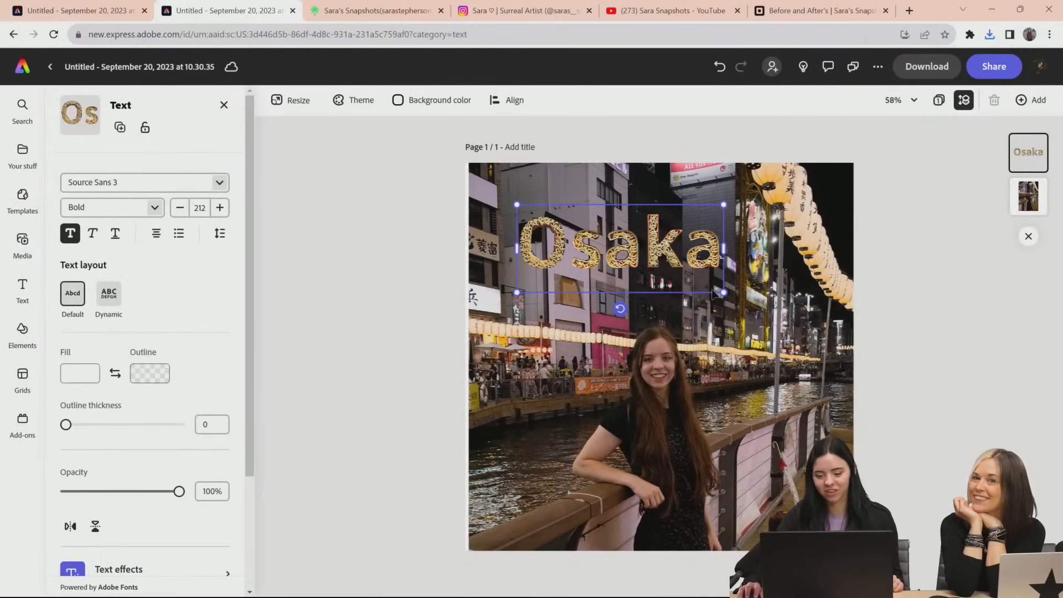
pyautogui.scroll(-2, 234, 374)
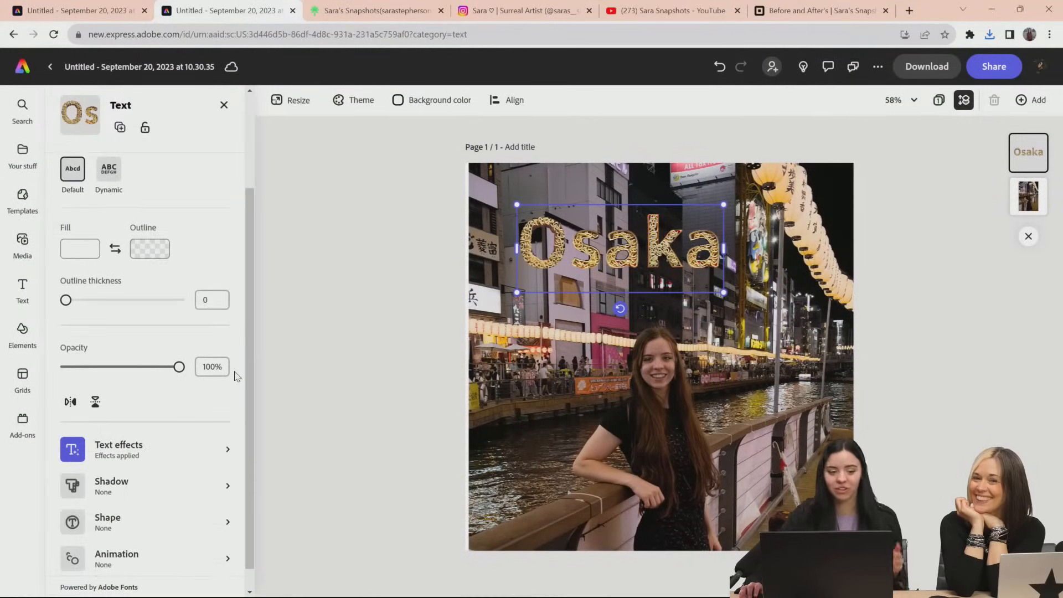
pyautogui.scroll(2, 235, 375)
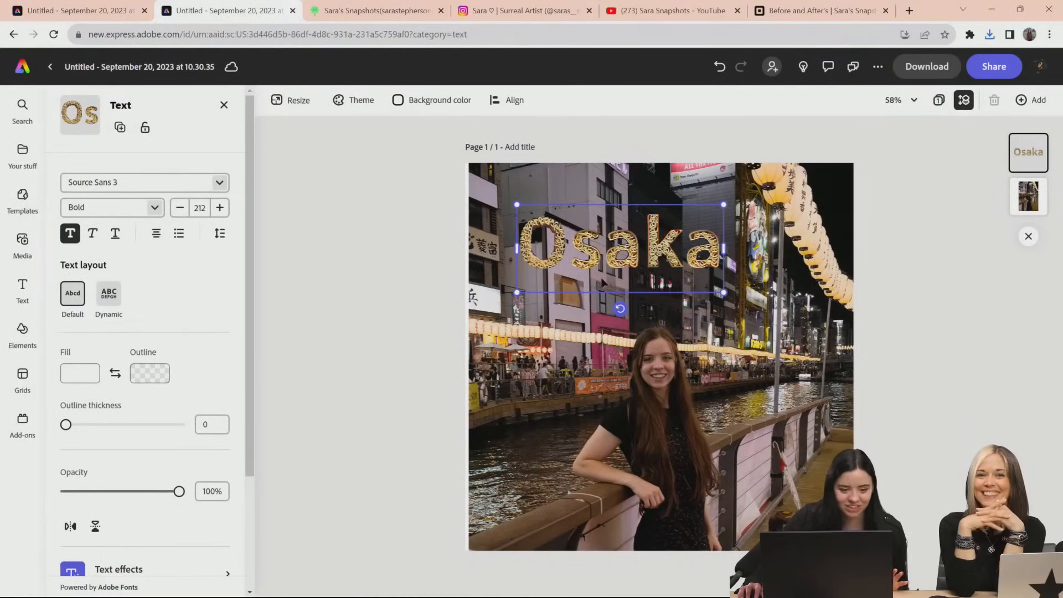
pyautogui.scroll(-3, 85, 421)
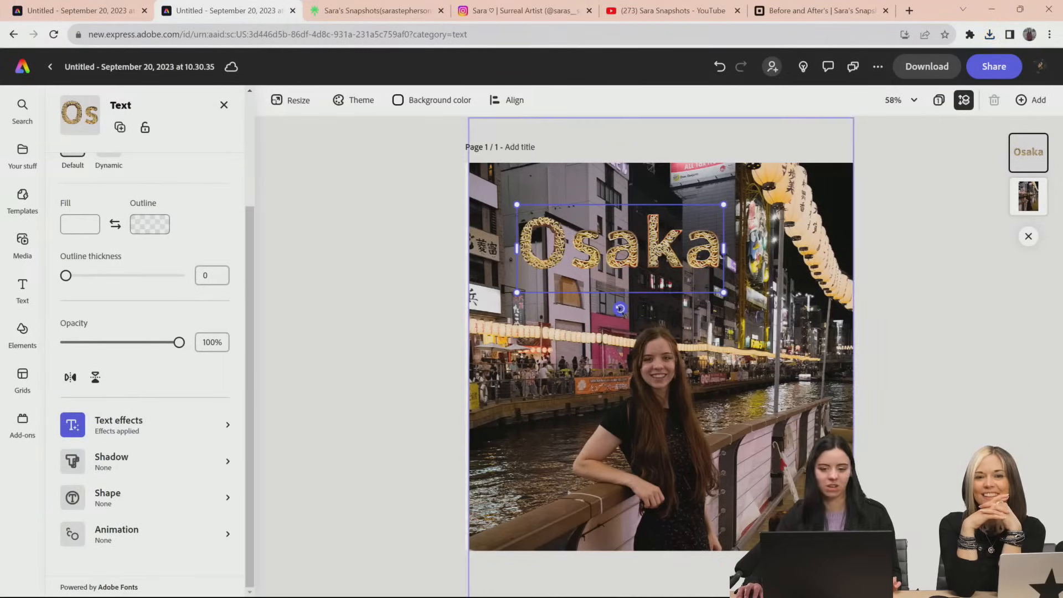
pyautogui.moveTo(619, 282); pyautogui.dragTo(594, 309)
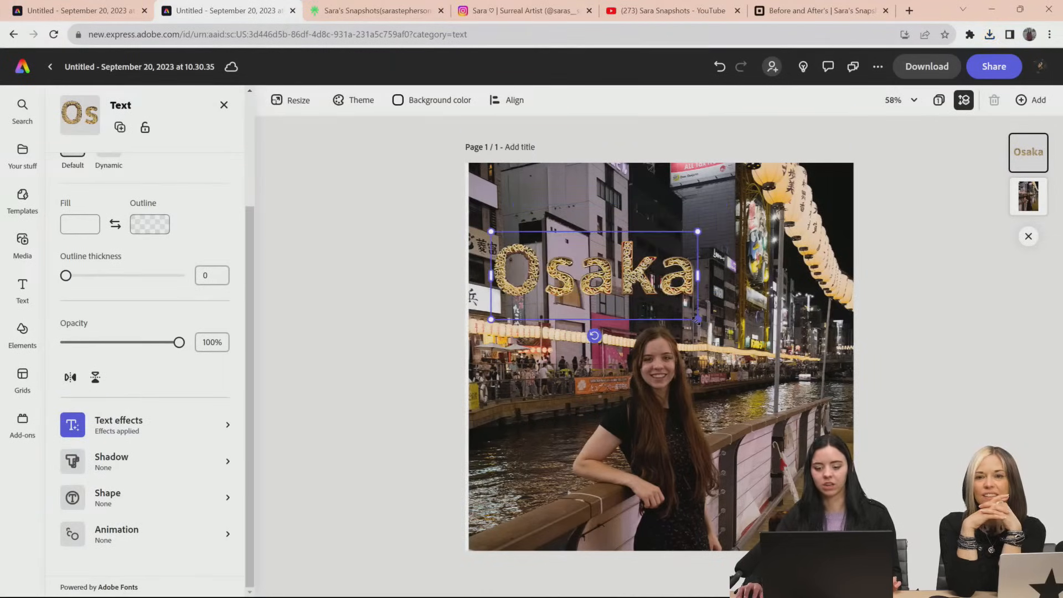
pyautogui.moveTo(698, 319); pyautogui.dragTo(643, 297)
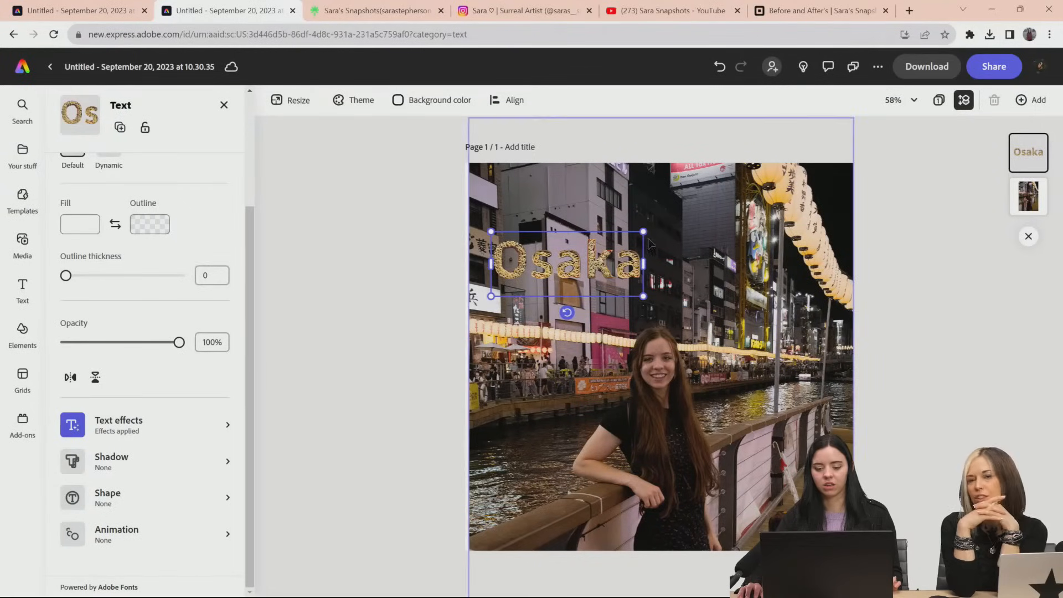
pyautogui.moveTo(637, 236); pyautogui.dragTo(667, 235)
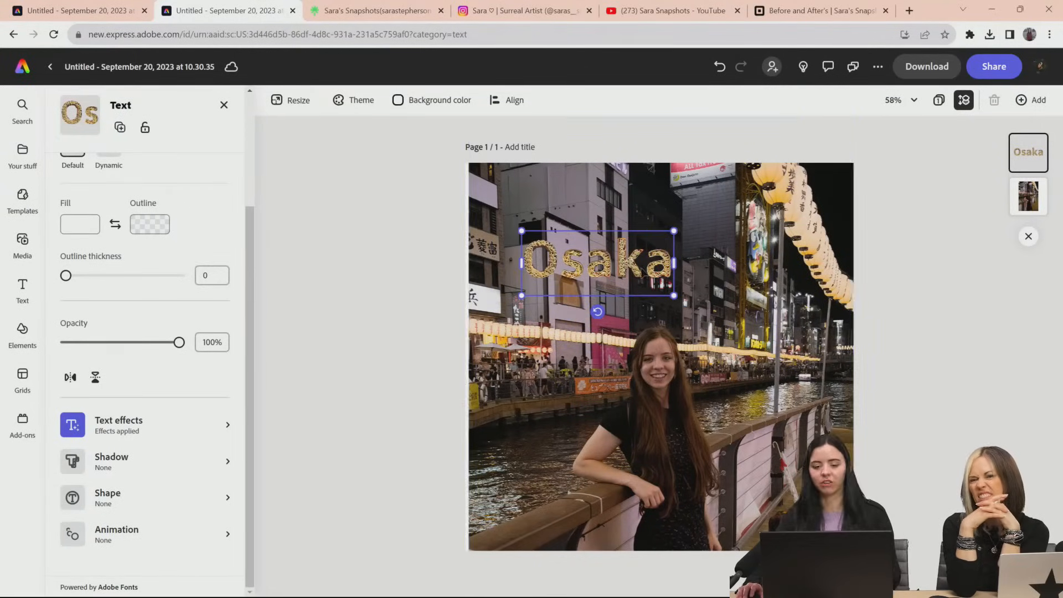
pyautogui.moveTo(637, 275)
pyautogui.mouseDown()
pyautogui.moveTo(632, 266)
pyautogui.moveTo(632, 277)
pyautogui.mouseUp()
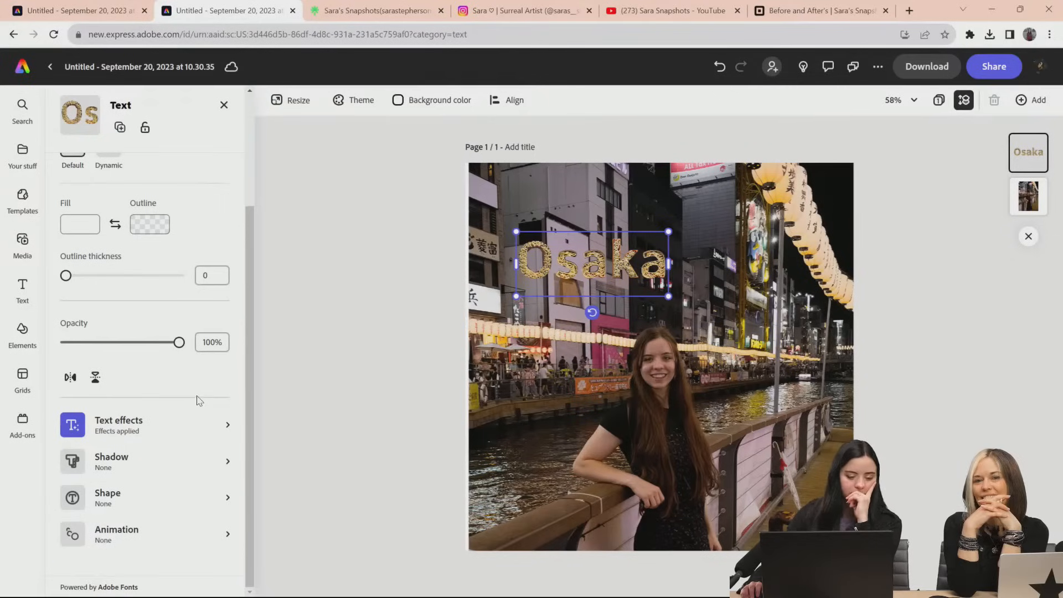
pyautogui.scroll(3, 200, 400)
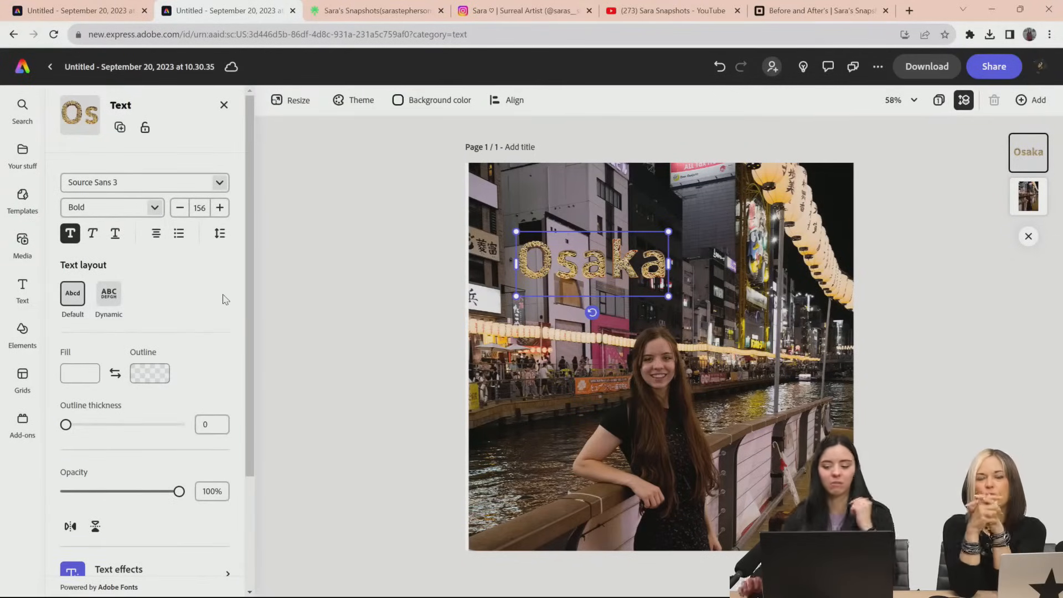
pyautogui.moveTo(622, 270); pyautogui.dragTo(594, 264)
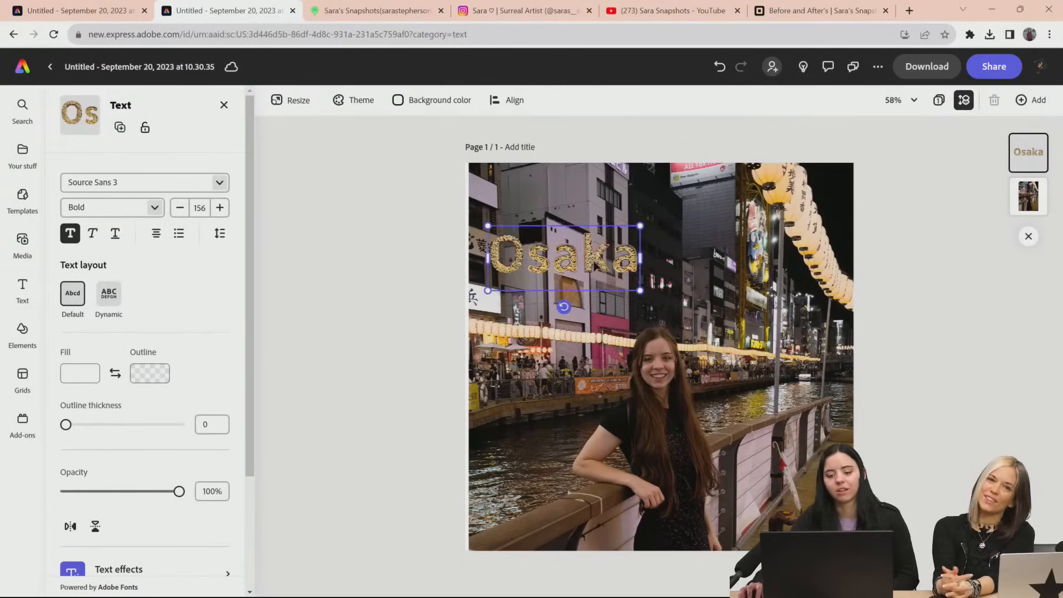
pyautogui.moveTo(640, 291); pyautogui.dragTo(679, 307)
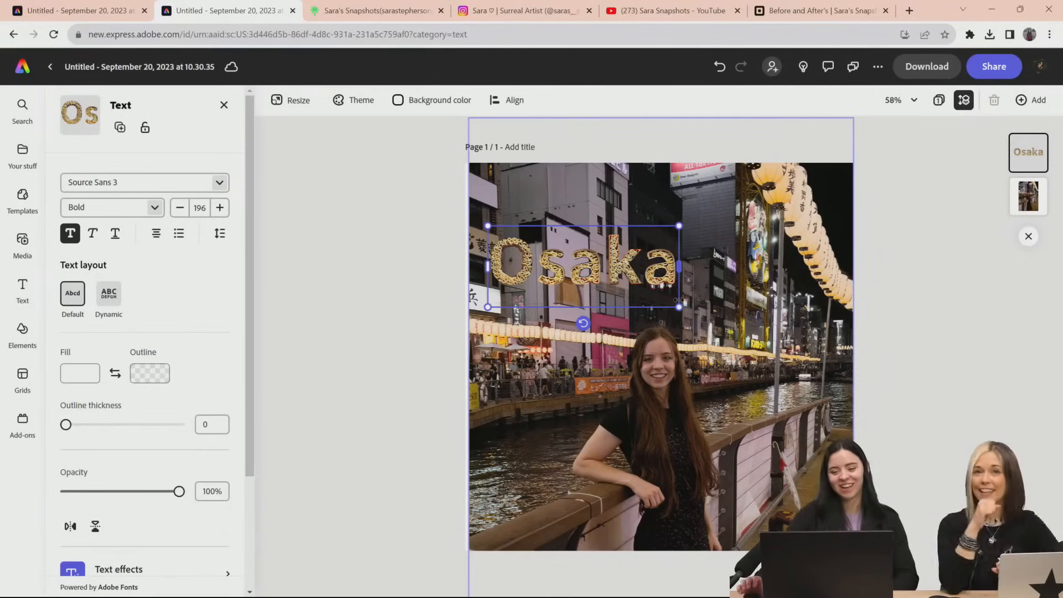
pyautogui.moveTo(678, 300); pyautogui.dragTo(647, 259)
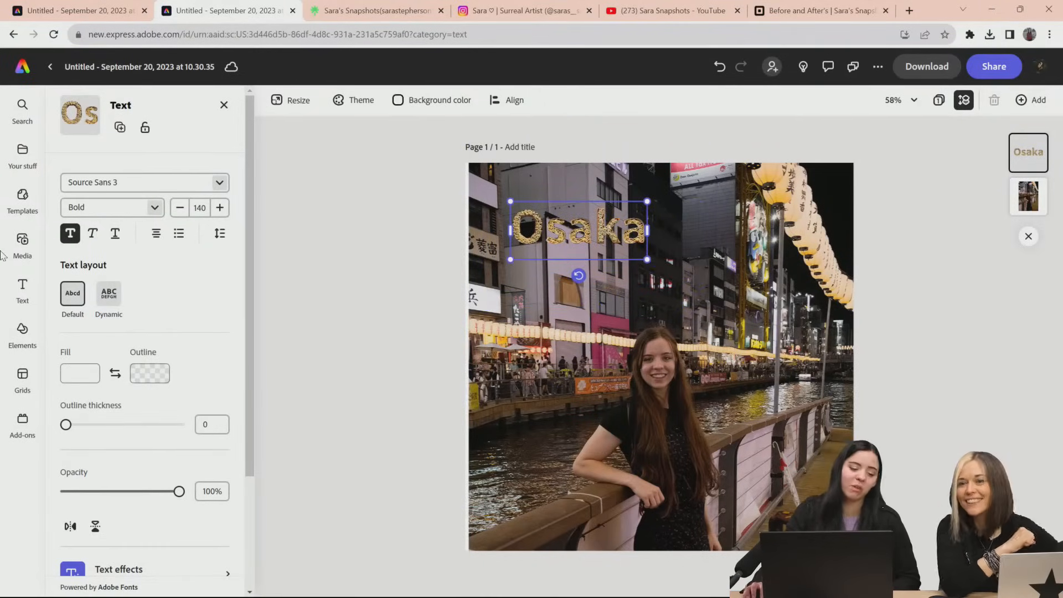
# Search the Instagram square post templates for "banner"
pyautogui.click(22, 197)
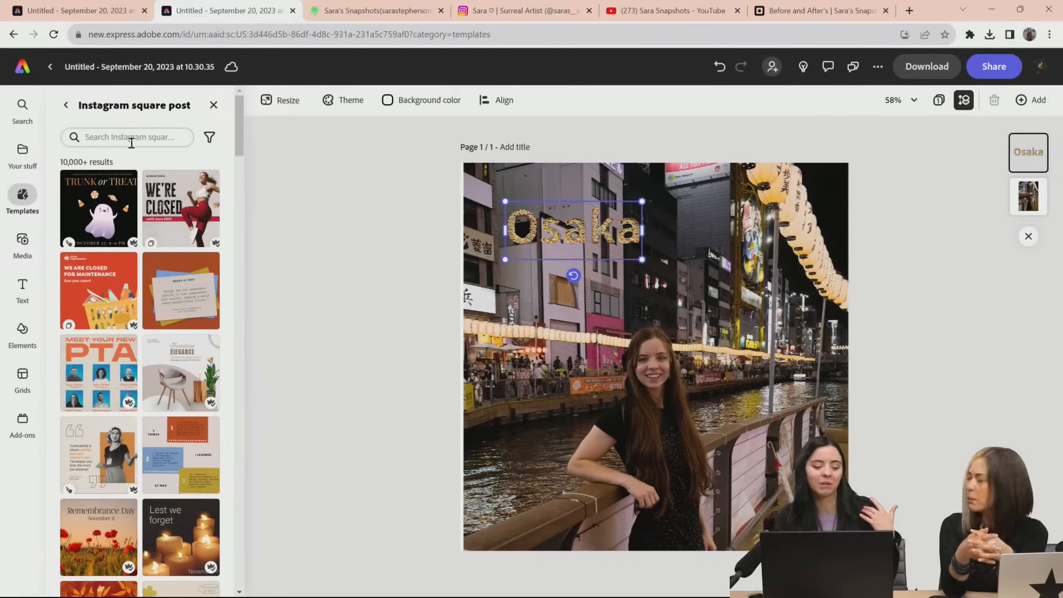
pyautogui.press('Tab')
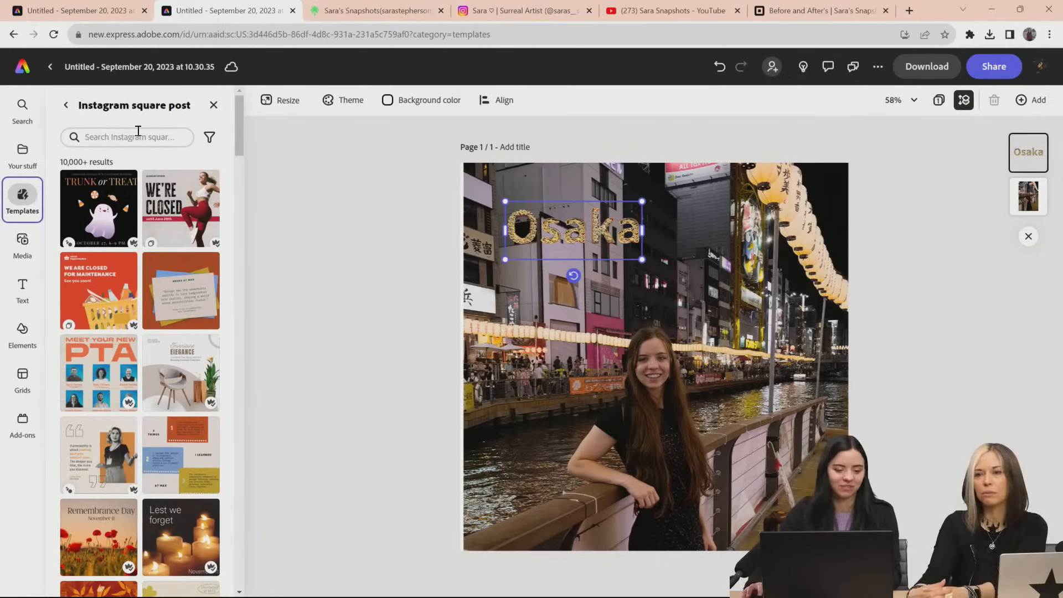
pyautogui.click(144, 139)
pyautogui.write('banner')
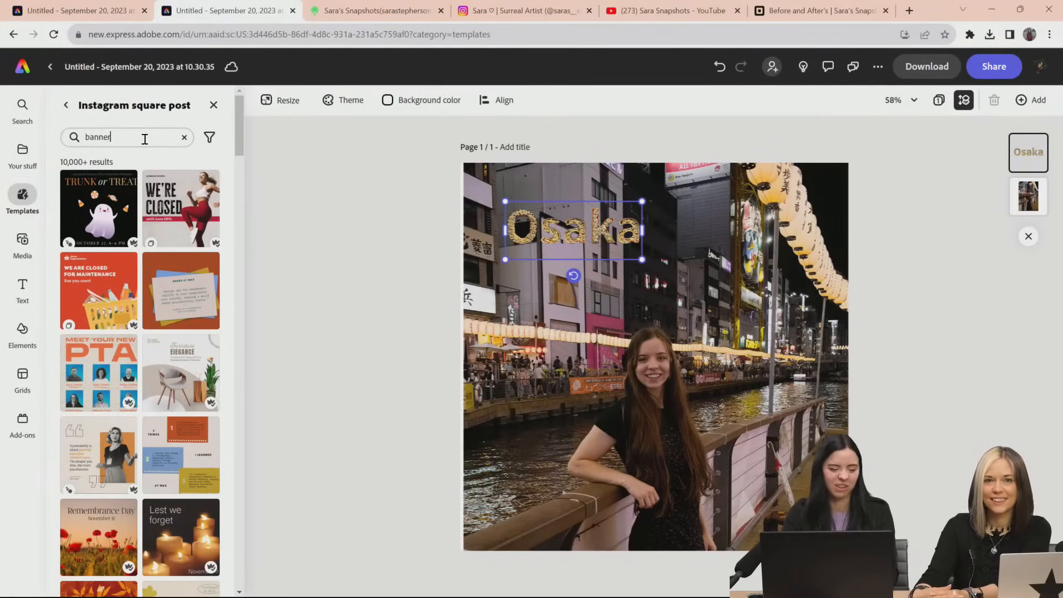
pyautogui.press('Return')
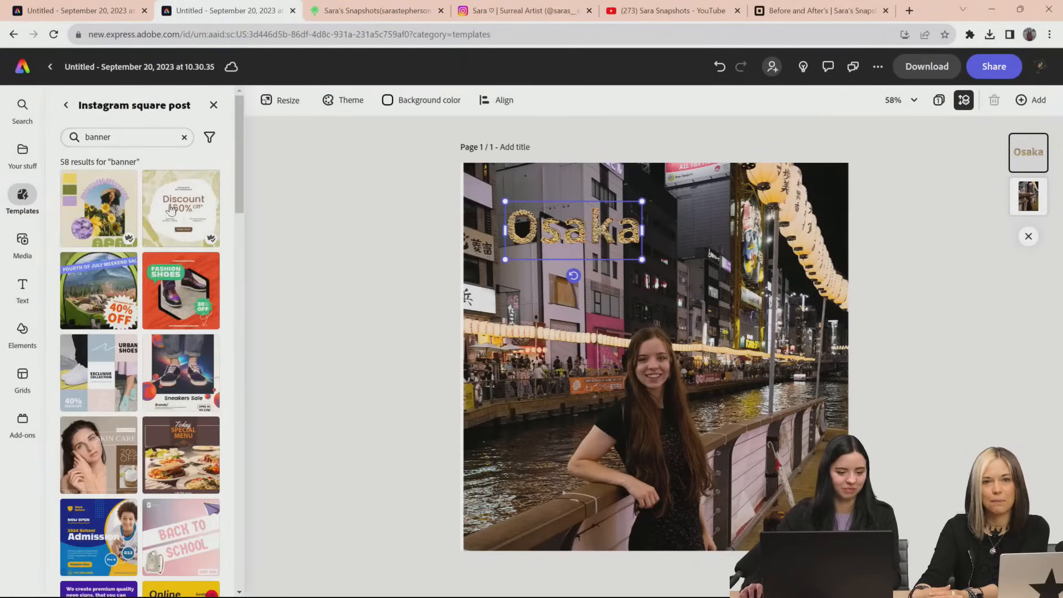
# Search the design assets for "banner" and look through the available banner graphics
pyautogui.click(22, 330)
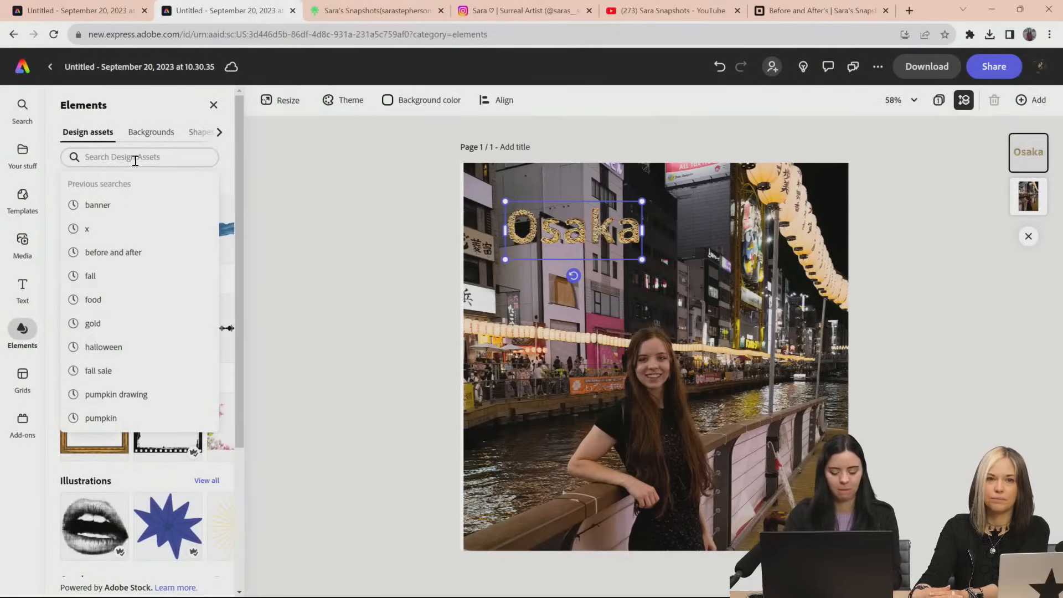
pyautogui.write('banner')
pyautogui.press('Return')
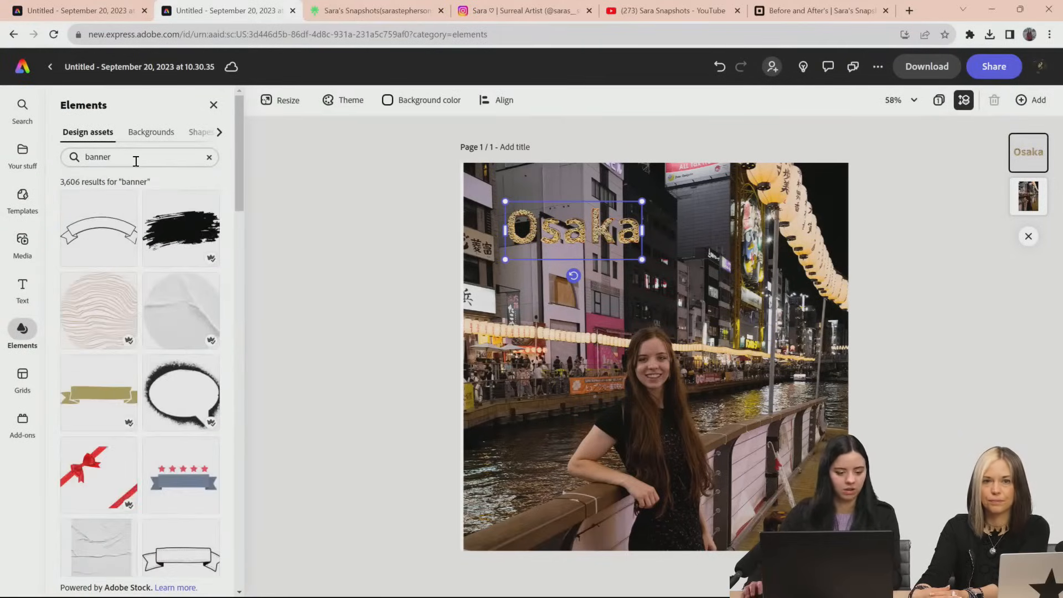
pyautogui.scroll(-4, 166, 358)
pyautogui.scroll(4, 110, 249)
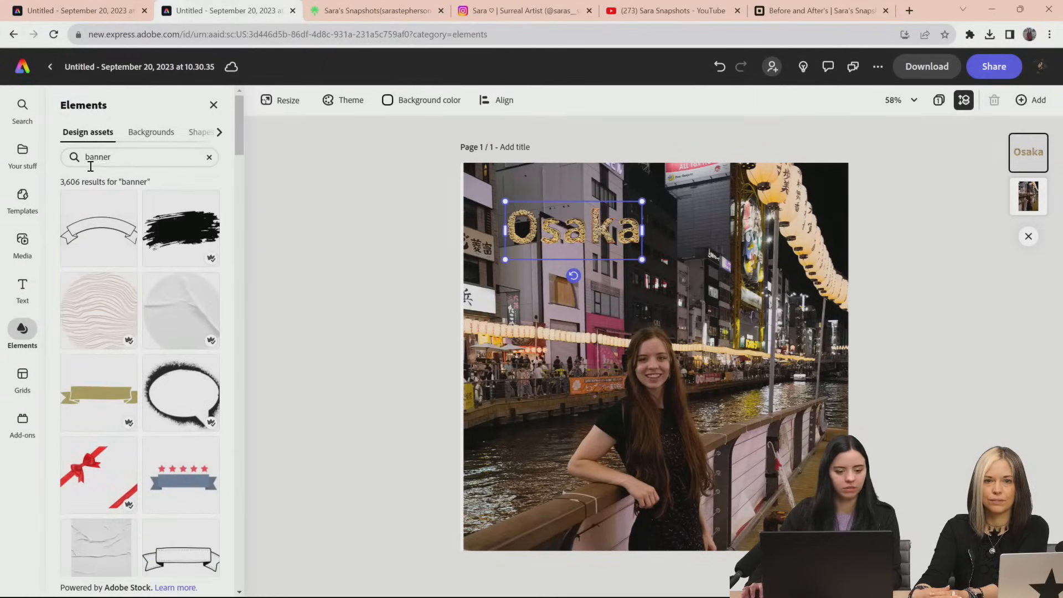
pyautogui.scroll(-10, 216, 400)
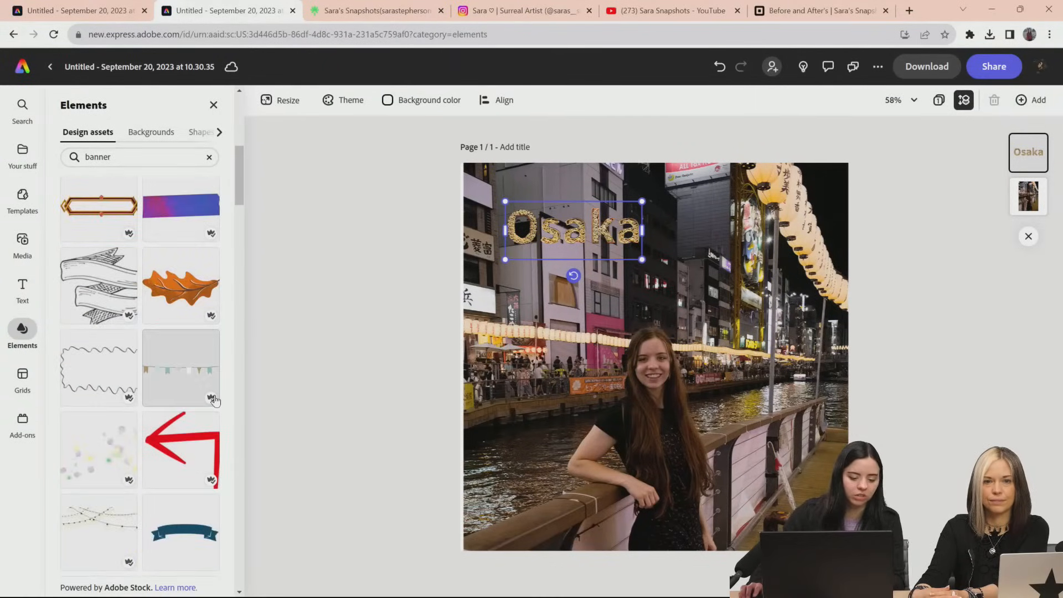
pyautogui.scroll(-5, 216, 400)
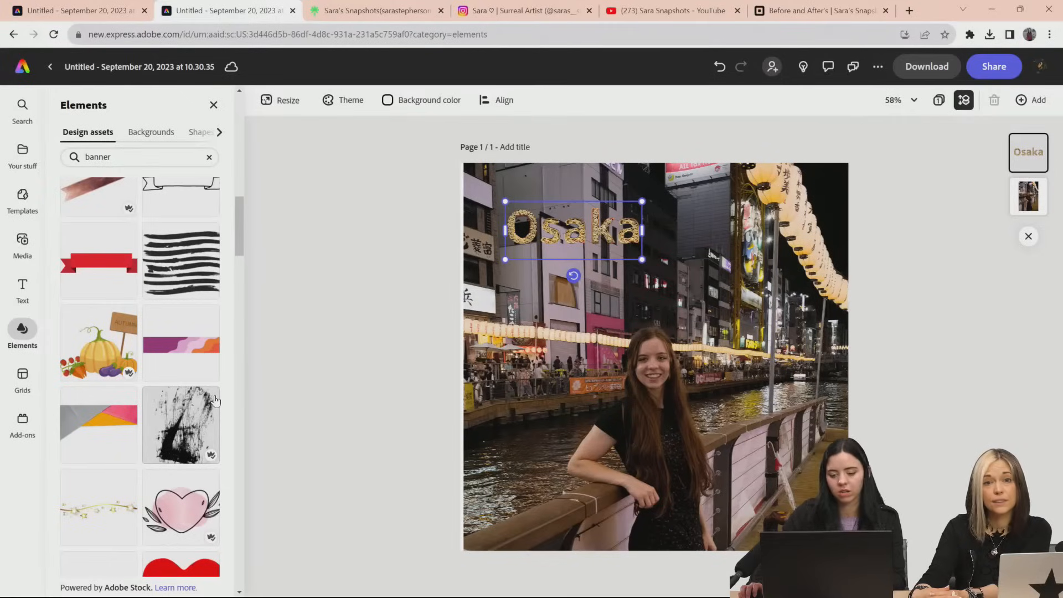
pyautogui.scroll(15, 215, 400)
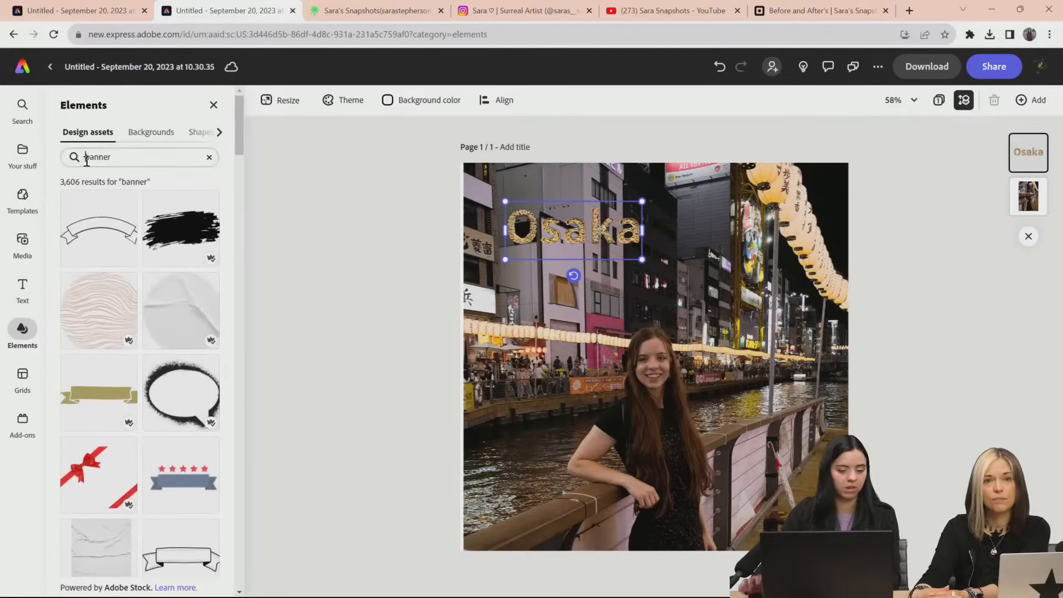
# Add the red ribbon with burst lines from a "store banner" asset search, and enlarge it over the "Osaka" title area
pyautogui.write('store')
pyautogui.press('Return')
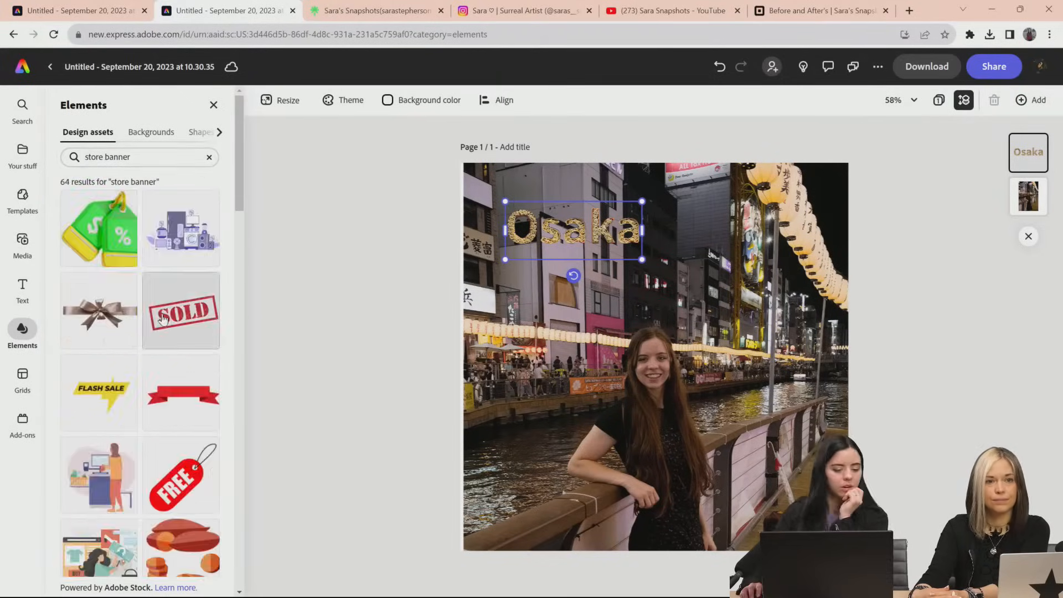
pyautogui.scroll(-3, 162, 319)
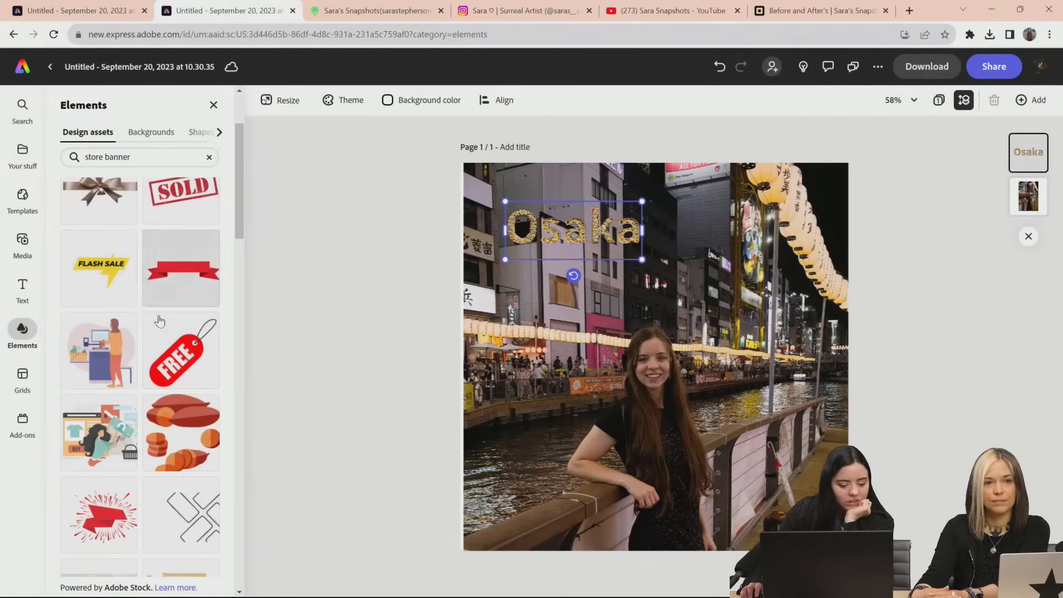
pyautogui.scroll(-5, 160, 320)
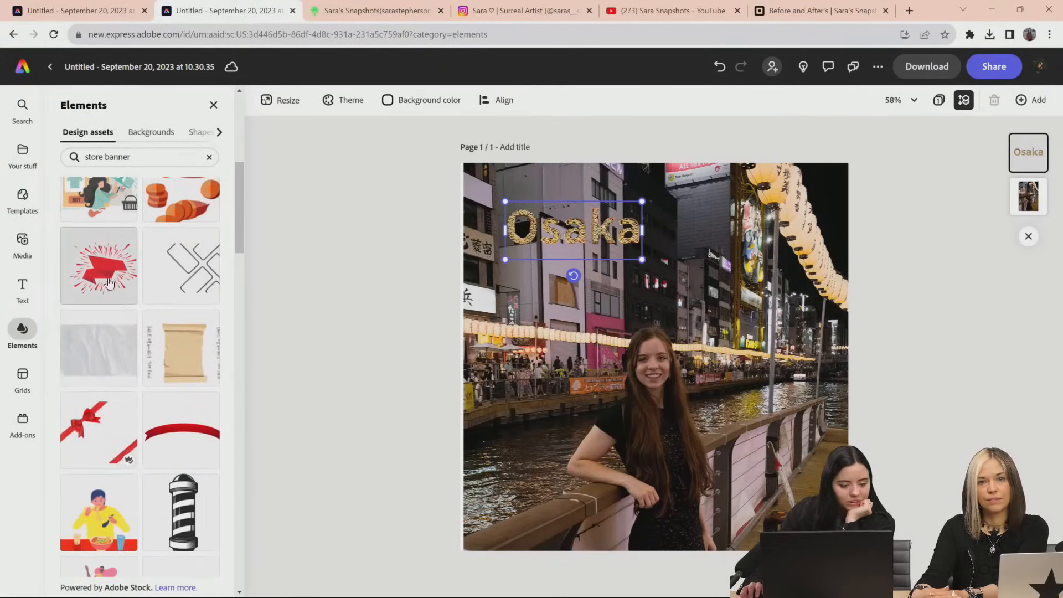
pyautogui.click(109, 284)
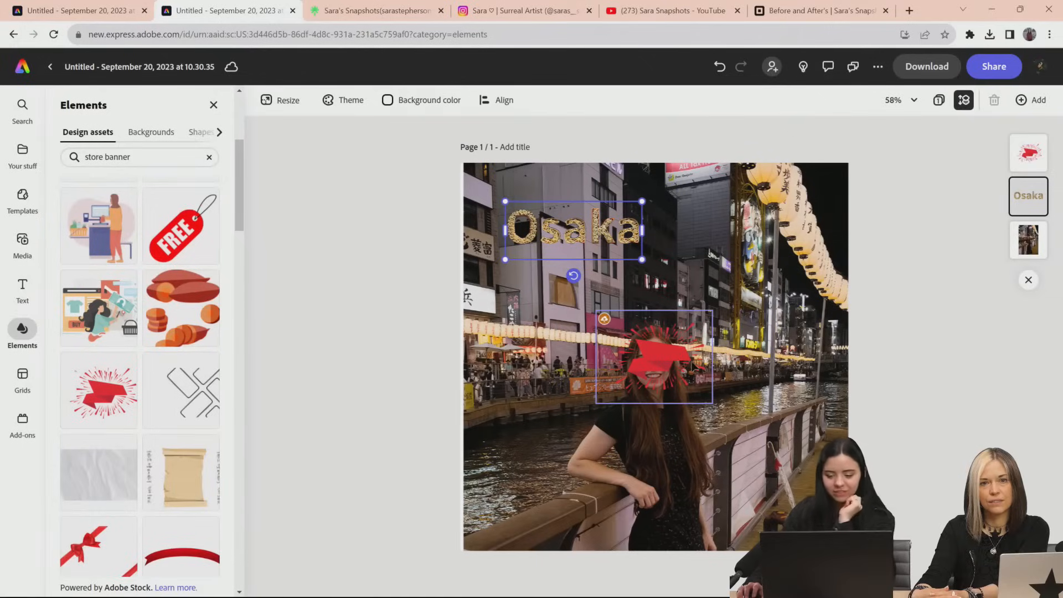
pyautogui.moveTo(673, 358); pyautogui.dragTo(541, 287)
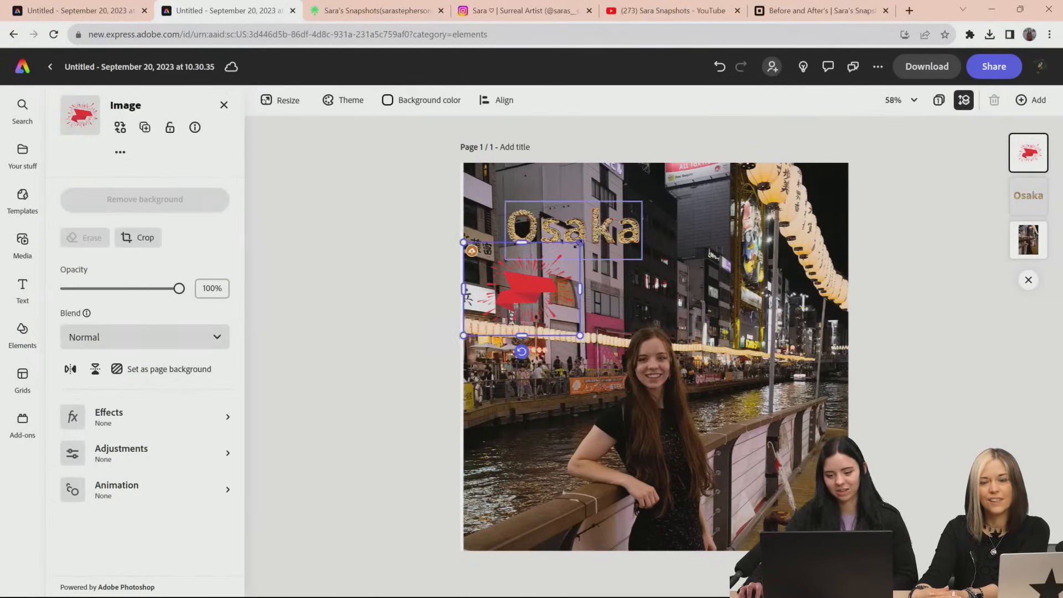
pyautogui.moveTo(584, 240); pyautogui.dragTo(635, 198)
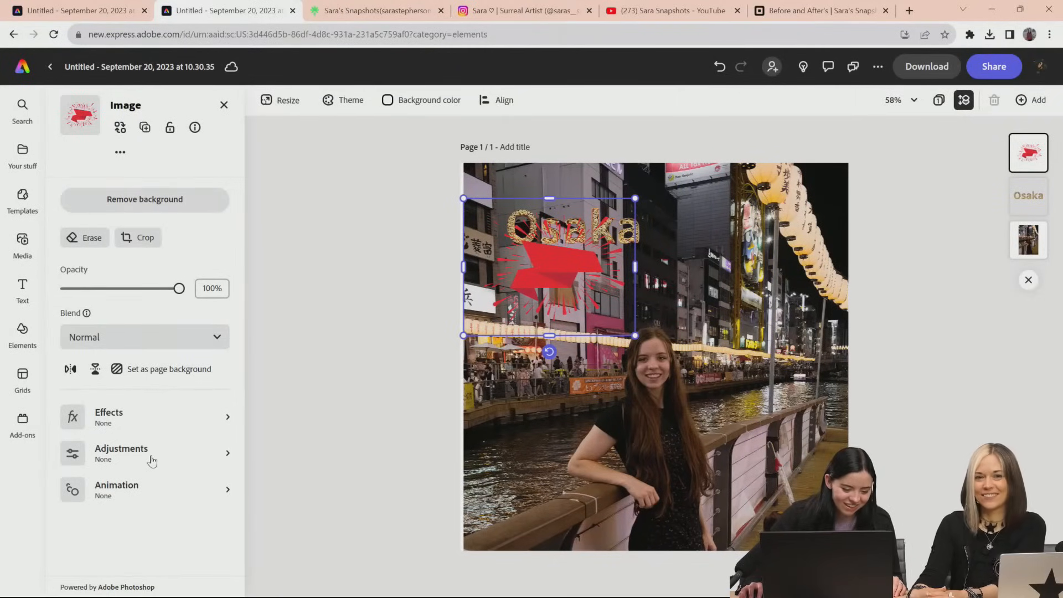
# Apply a custom Duotone effect to the red ribbon, sampling both shadows and highlights from the pink building facade in the photo
pyautogui.click(149, 426)
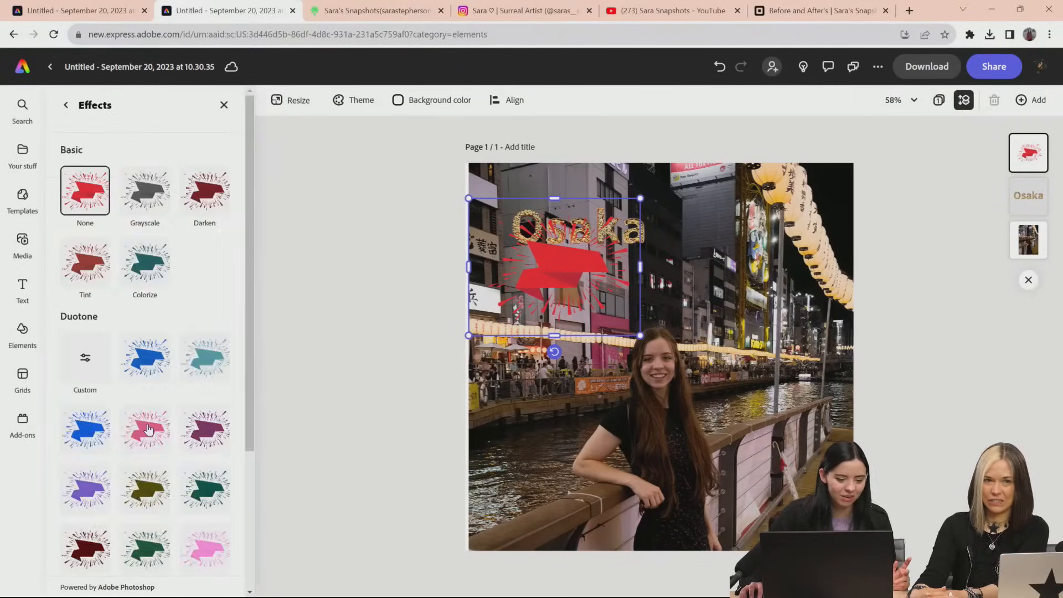
pyautogui.click(145, 358)
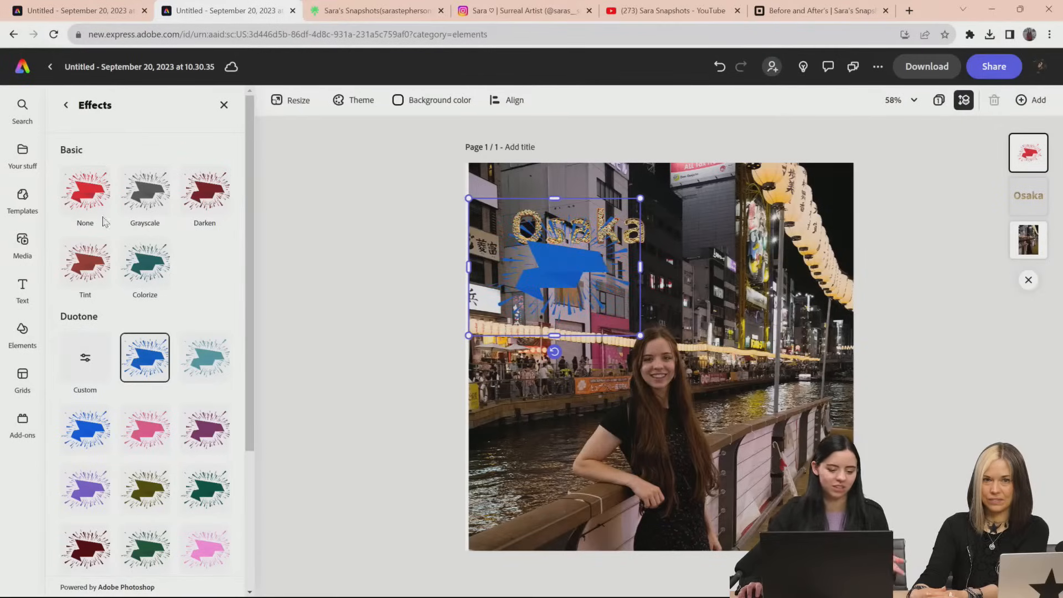
pyautogui.click(144, 355)
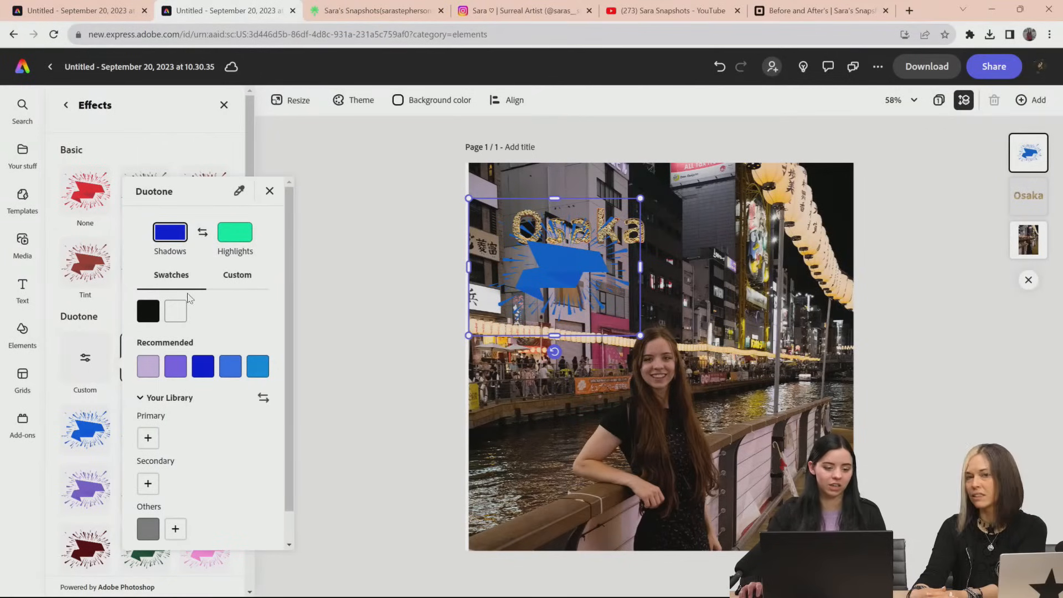
pyautogui.click(238, 192)
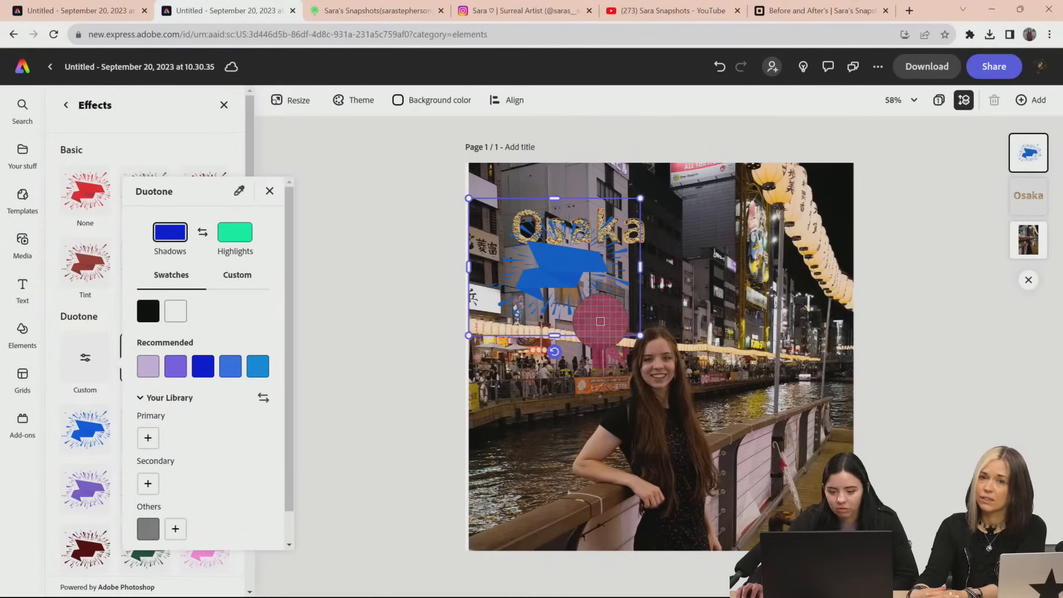
pyautogui.click(600, 322)
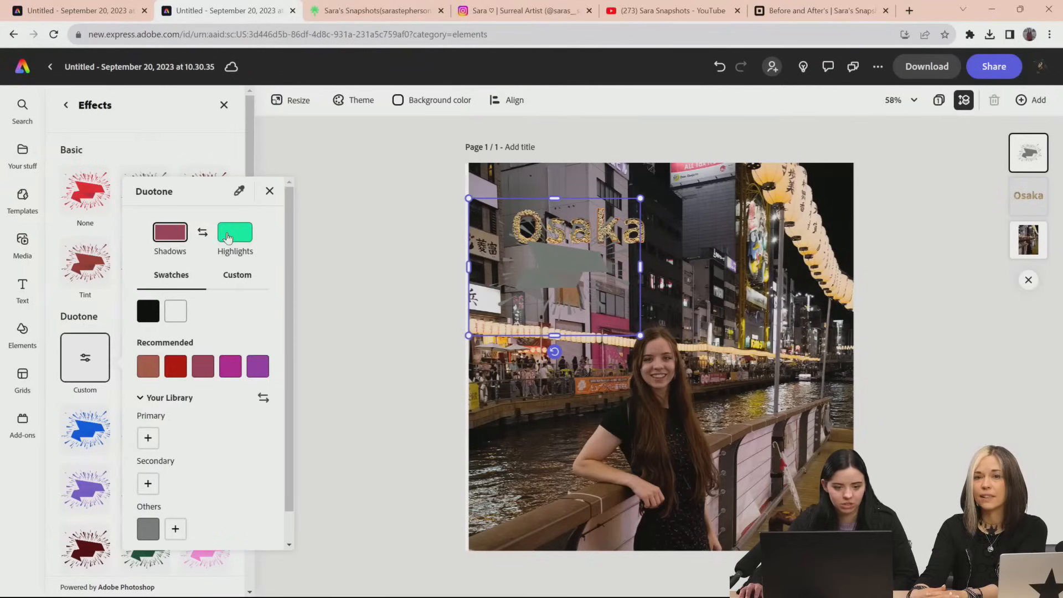
pyautogui.click(227, 237)
pyautogui.click(239, 191)
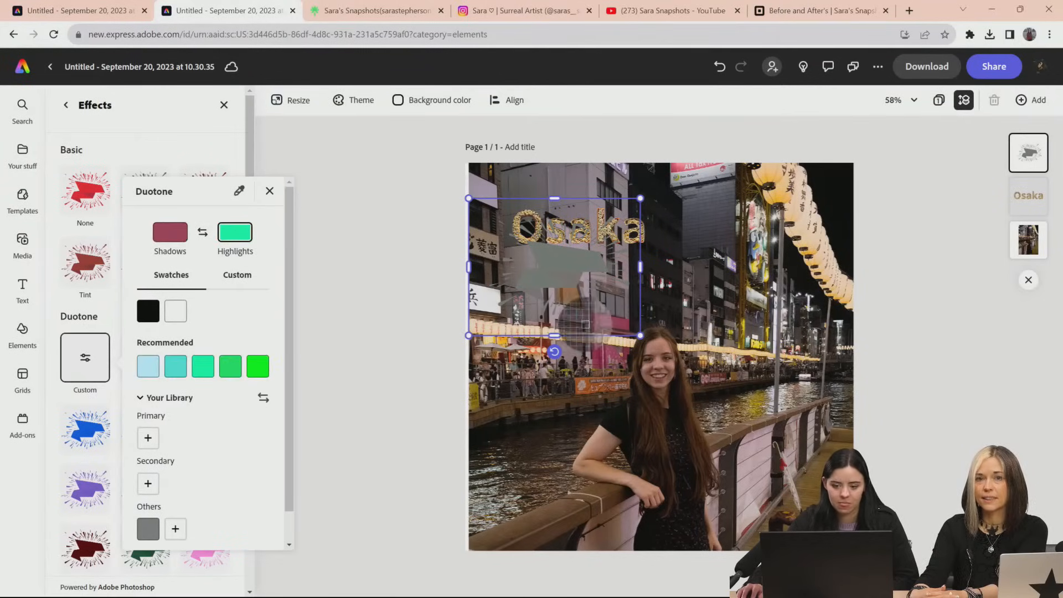
pyautogui.click(596, 322)
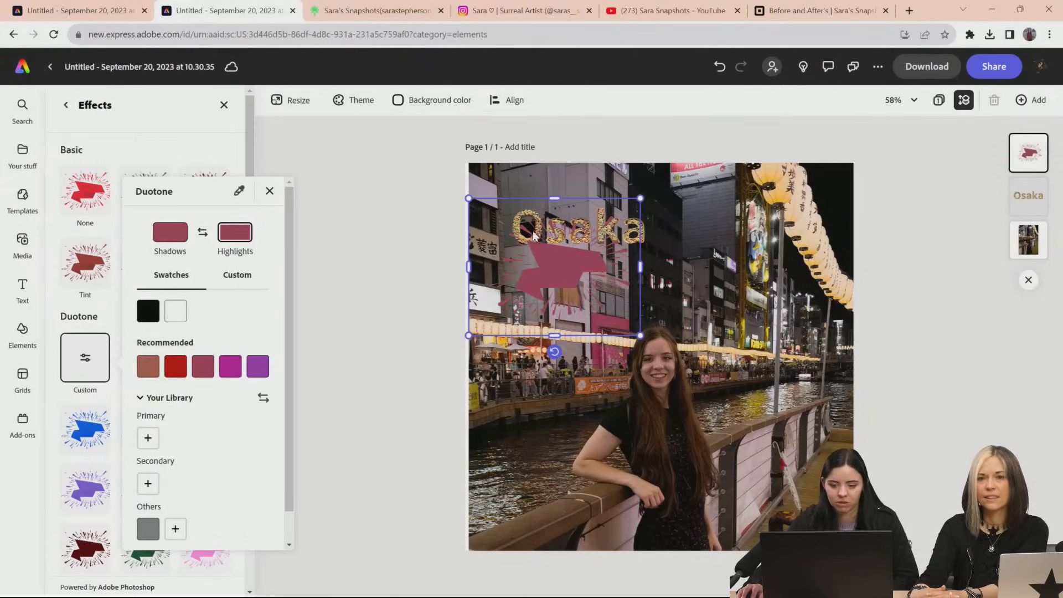
# Enlarge the pink ribbon graphic around the "Osaka" title and stack it beneath the title layer
pyautogui.moveTo(533, 237); pyautogui.dragTo(509, 212)
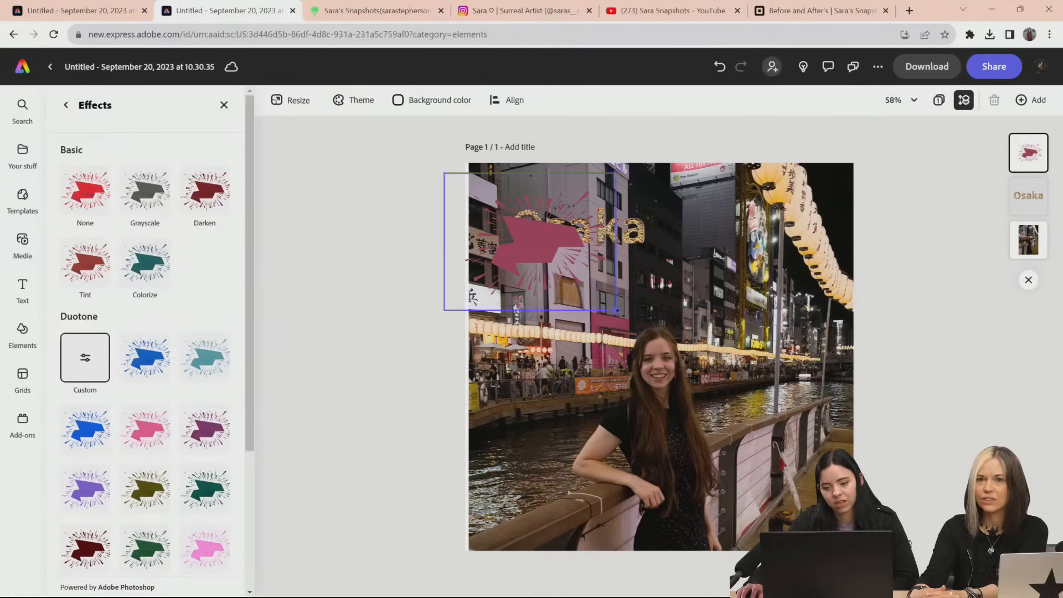
pyautogui.moveTo(616, 310); pyautogui.dragTo(659, 316)
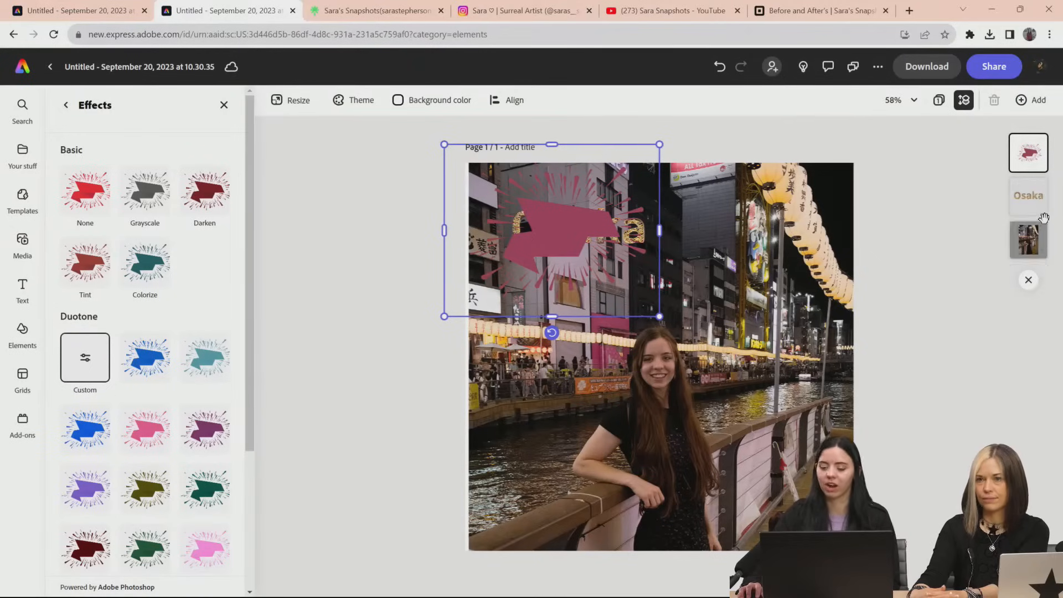
pyautogui.moveTo(1029, 154); pyautogui.dragTo(1030, 232)
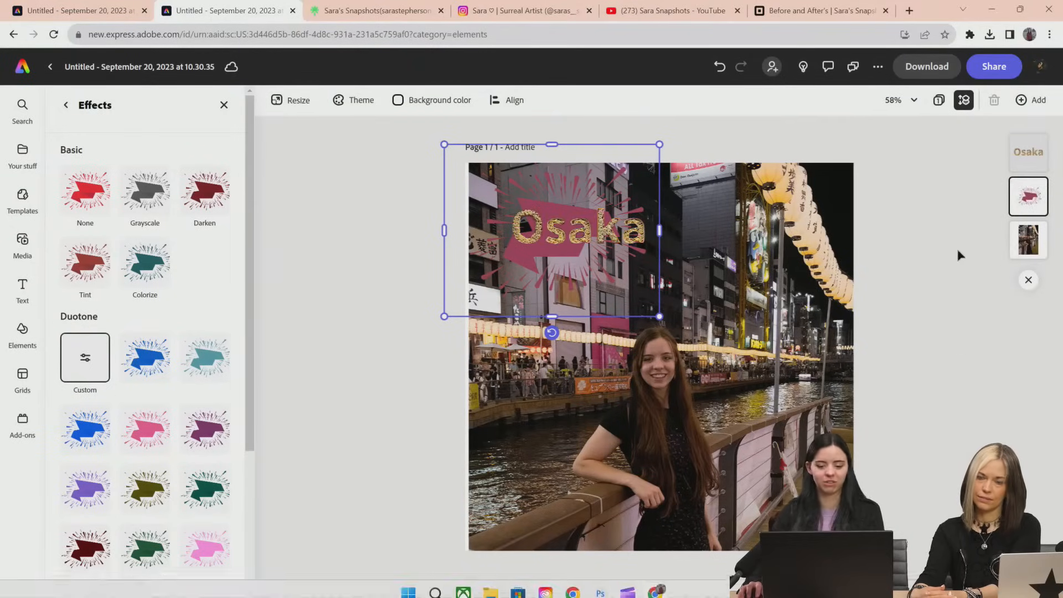
pyautogui.moveTo(659, 317); pyautogui.dragTo(693, 347)
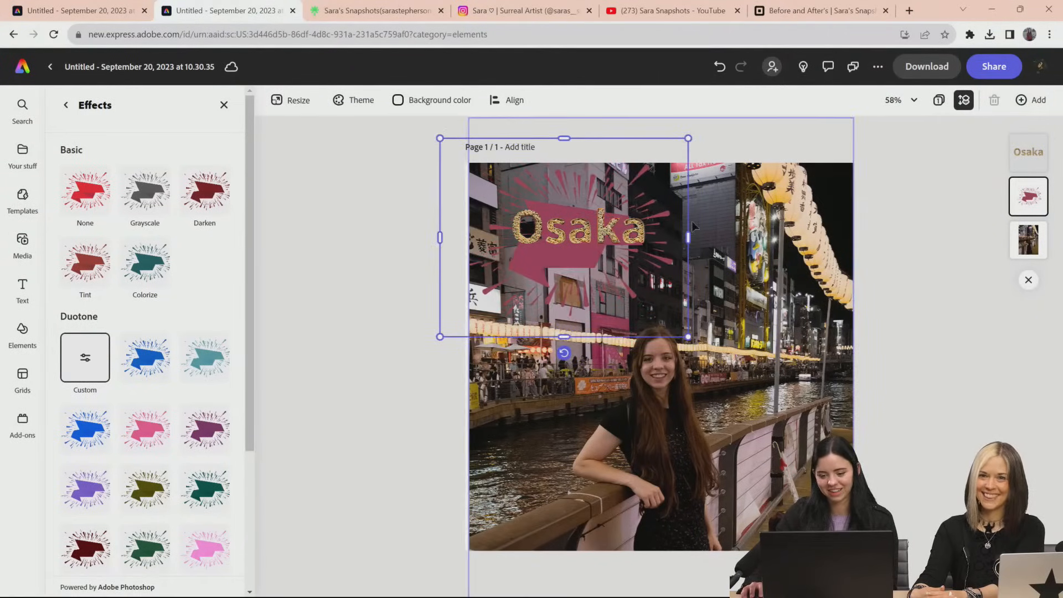
pyautogui.moveTo(690, 236)
pyautogui.mouseDown()
pyautogui.moveTo(713, 238)
pyautogui.moveTo(675, 240)
pyautogui.mouseUp()
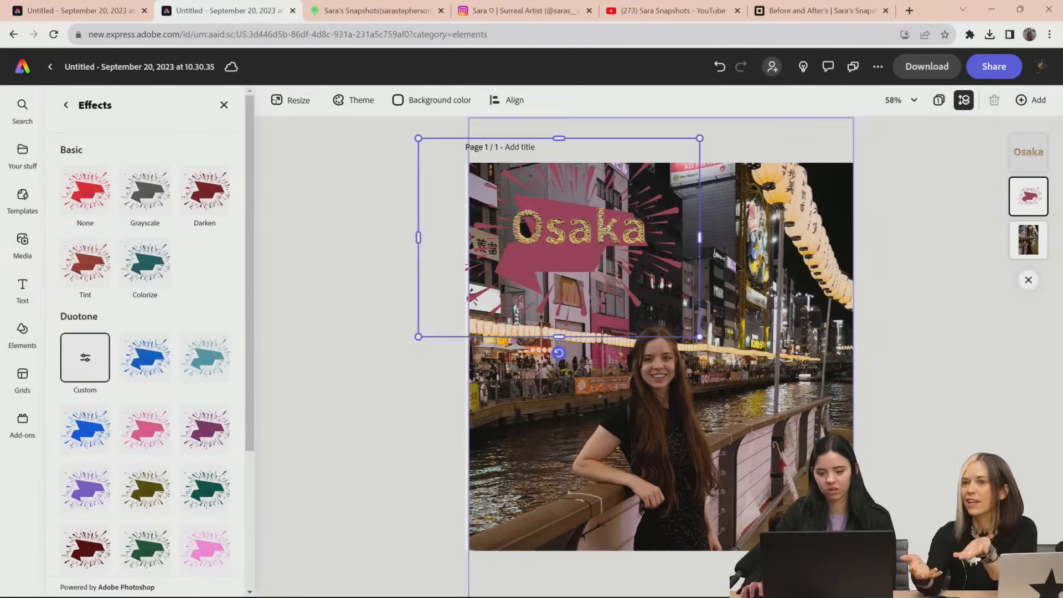
# Fine-tune the ribbon graphic's size and position behind the "Osaka" title, leaving it uncropped
pyautogui.click(741, 263)
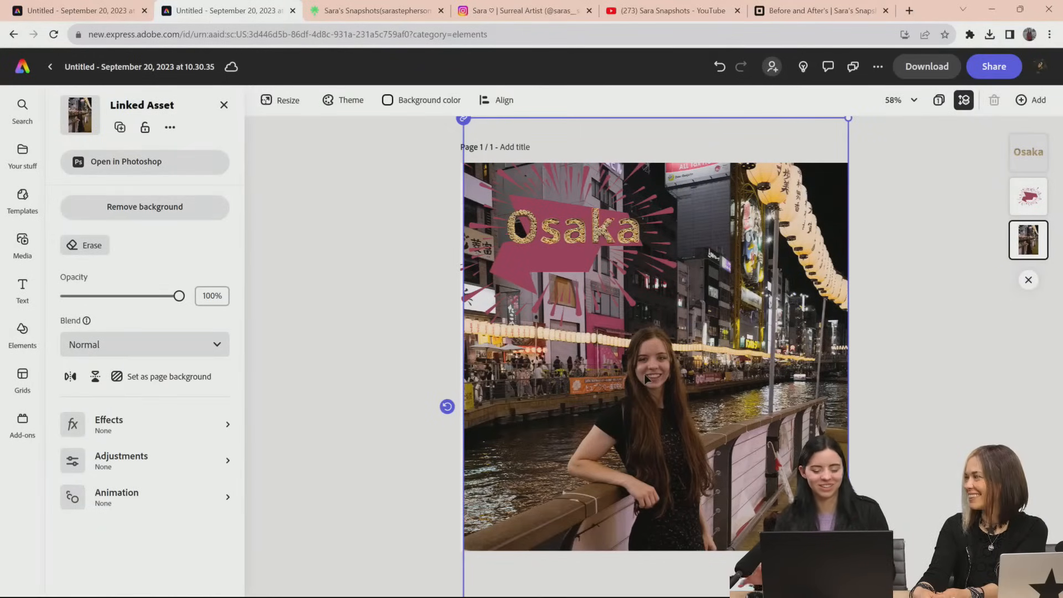
pyautogui.click(538, 271)
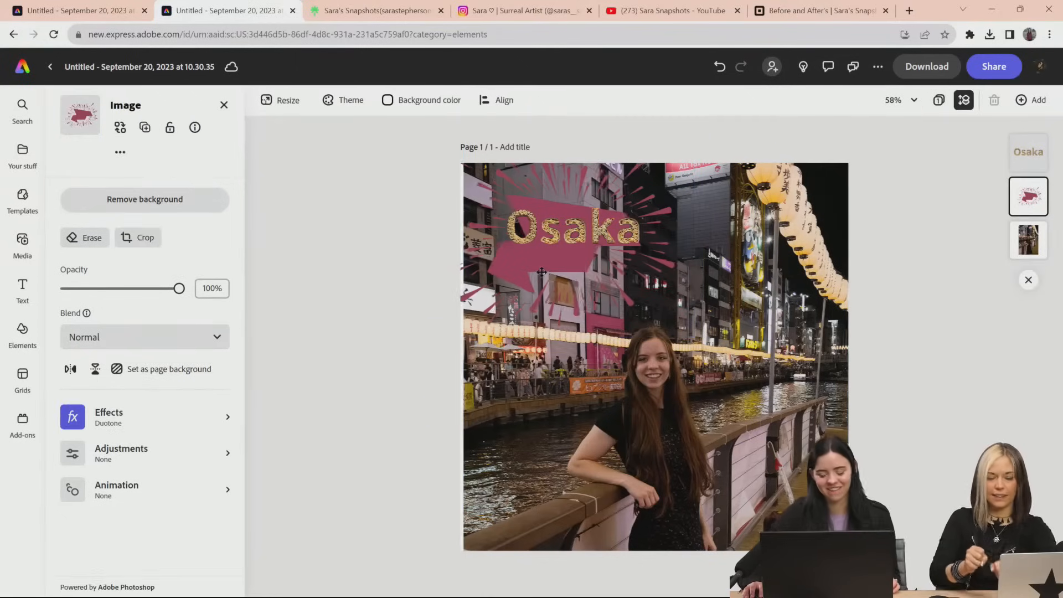
pyautogui.moveTo(538, 271); pyautogui.dragTo(615, 274)
pyautogui.doubleClick(616, 271)
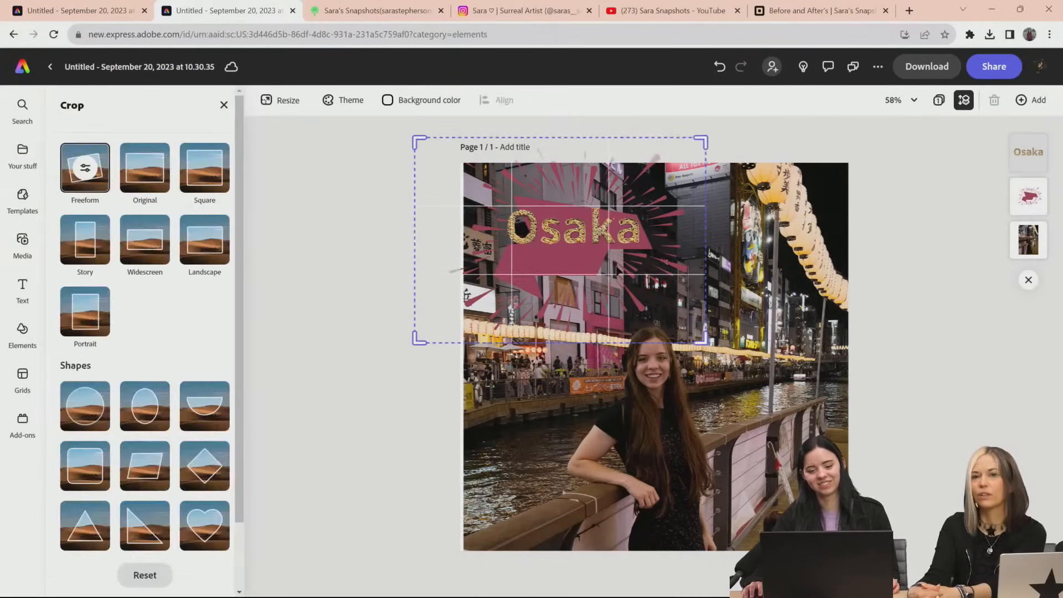
pyautogui.click(888, 269)
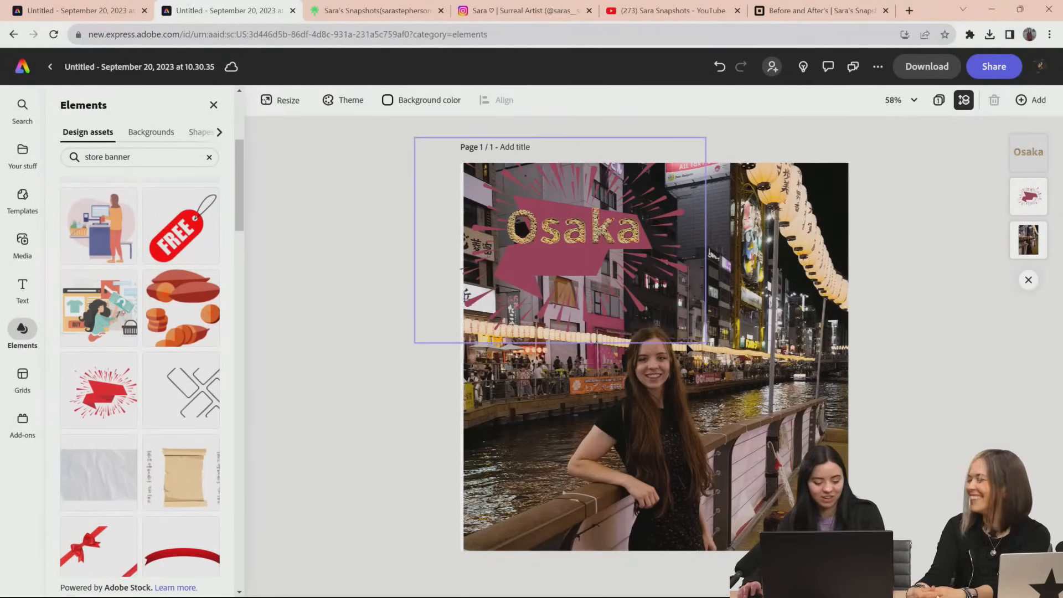
# Switch to Photoshop and outline the blank upper wall panel of the narrow pale building, with Layer 1 active
pyautogui.hotkey('alt', 'Tab')
pyautogui.scroll(3, 259, 264)
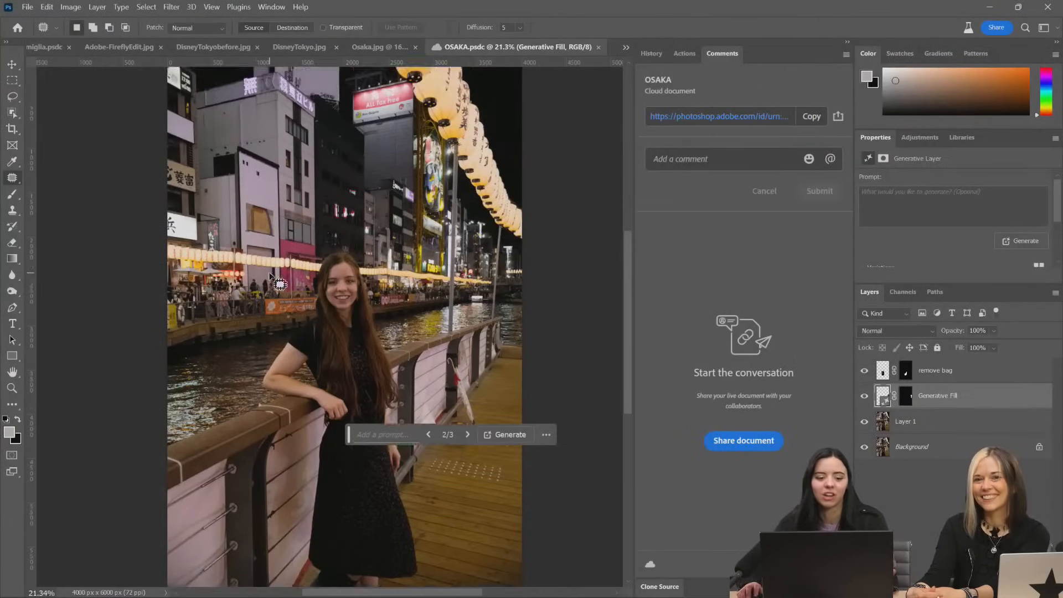
pyautogui.scroll(5, 252, 257)
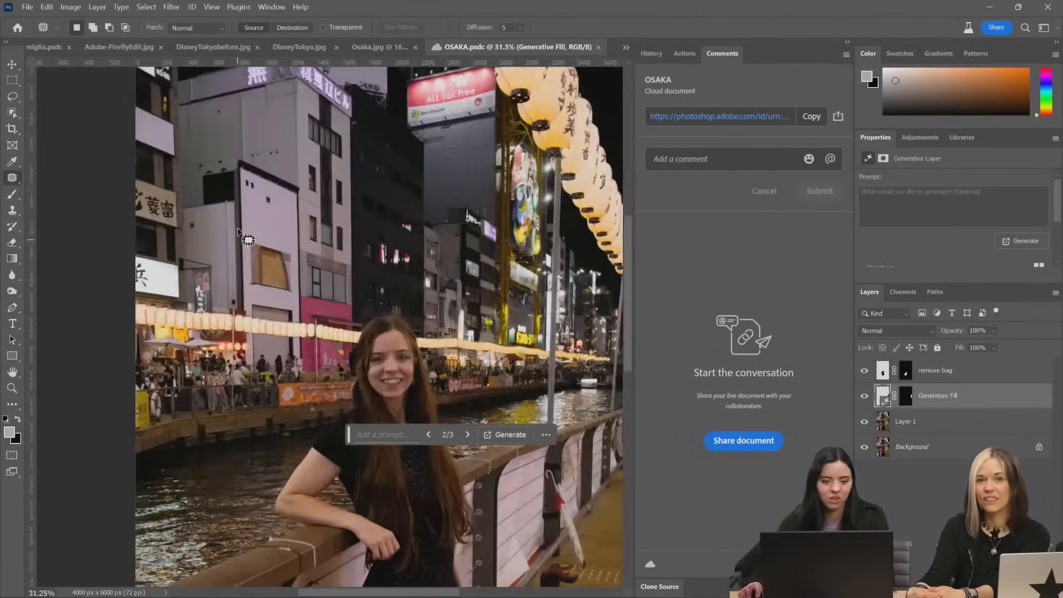
pyautogui.moveTo(246, 110)
pyautogui.mouseDown()
pyautogui.moveTo(247, 244)
pyautogui.moveTo(261, 258)
pyautogui.moveTo(364, 282)
pyautogui.moveTo(359, 149)
pyautogui.moveTo(247, 111)
pyautogui.mouseUp()
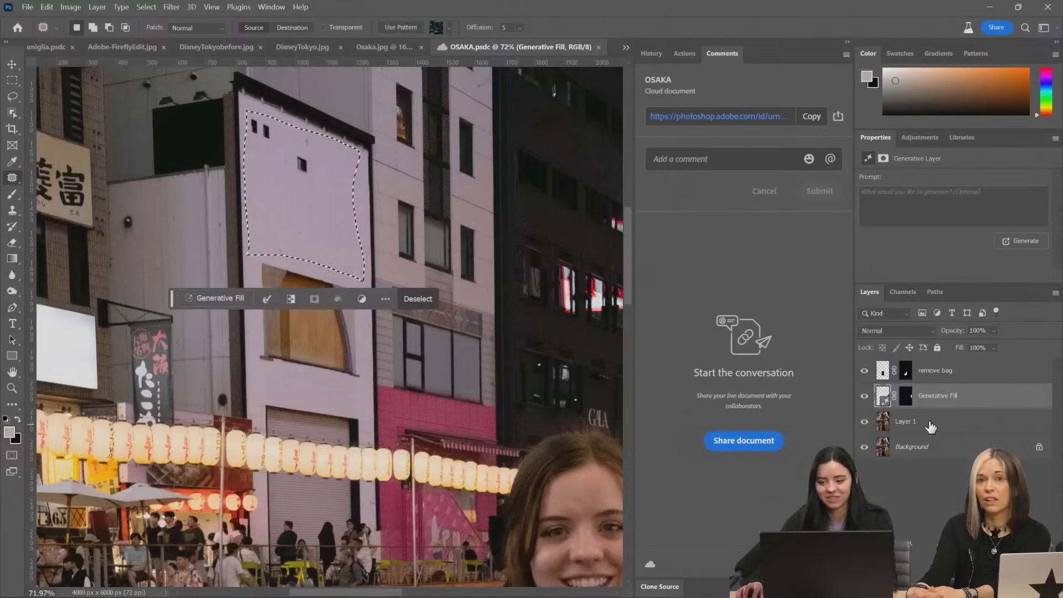
pyautogui.click(906, 421)
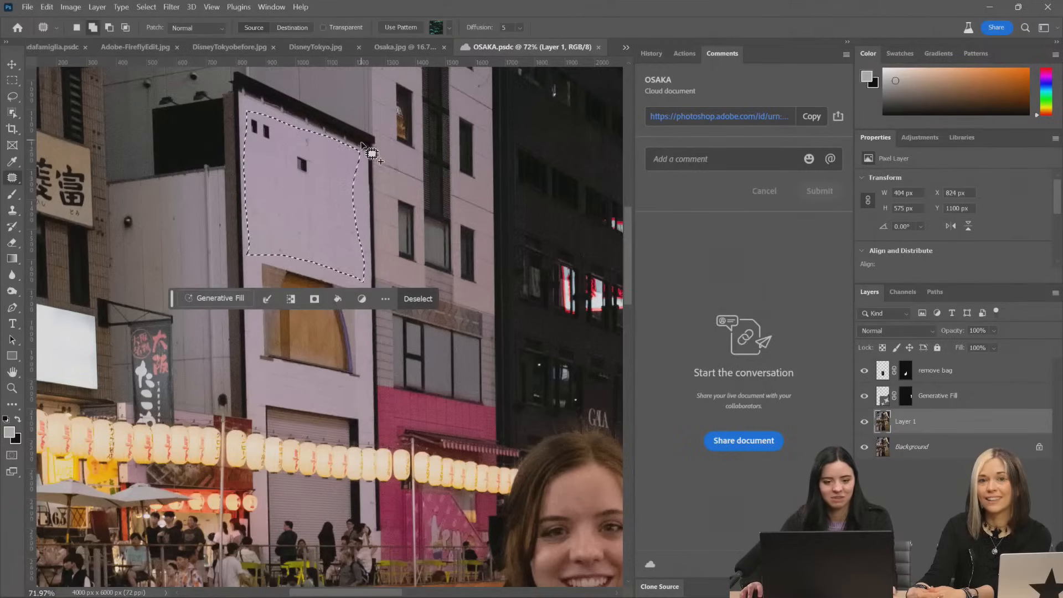
pyautogui.moveTo(358, 148); pyautogui.dragTo(356, 149)
pyautogui.moveTo(373, 232)
pyautogui.mouseDown()
pyautogui.moveTo(370, 293)
pyautogui.moveTo(244, 260)
pyautogui.mouseUp()
# Fill the selected wall panel with Generative Fill using the prompt "red banner"
pyautogui.click(239, 303)
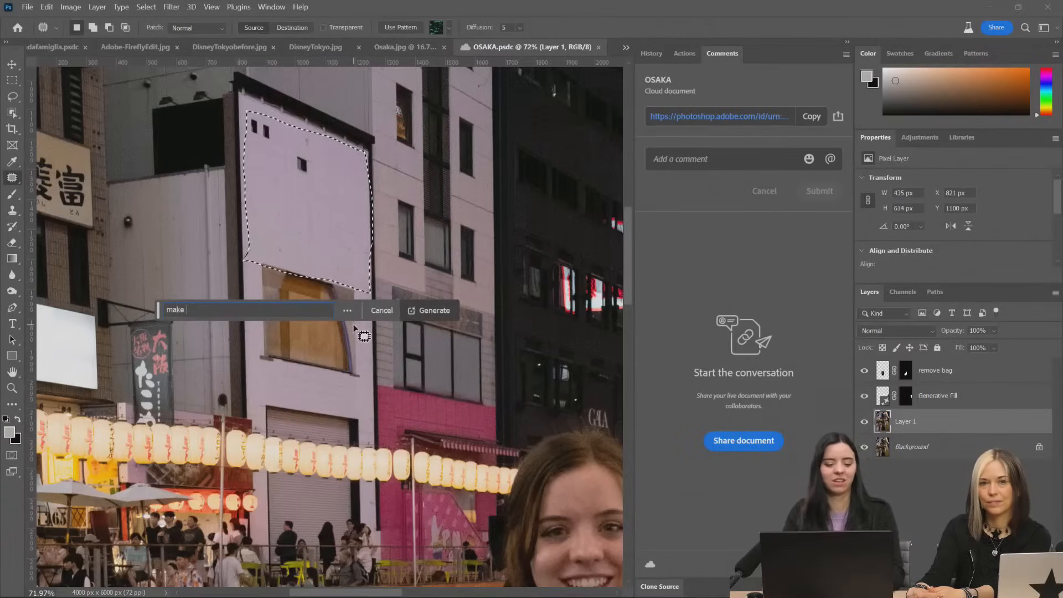
pyautogui.write('m')
pyautogui.press('BackSpace')
pyautogui.write('red banner')
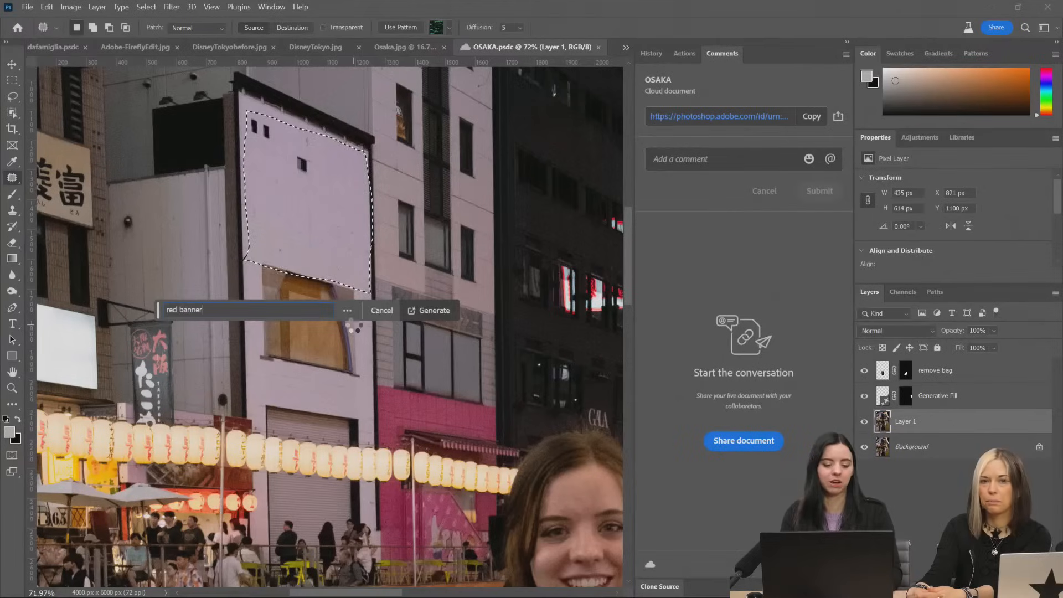
pyautogui.press('Return')
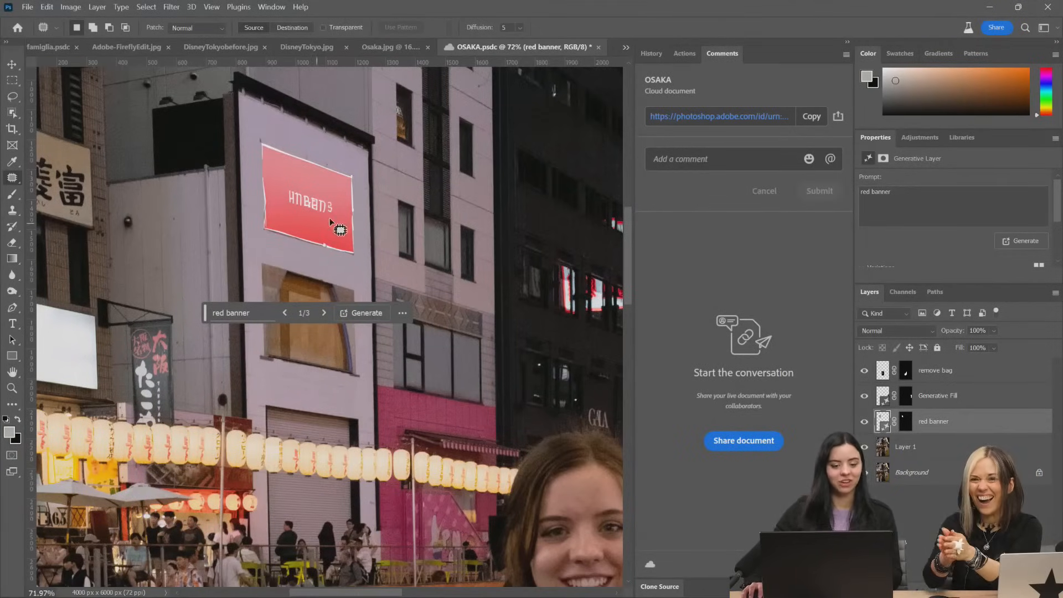
# Review the first "red banner" variations, generate another set with the same prompt, and save the document
pyautogui.click(322, 312)
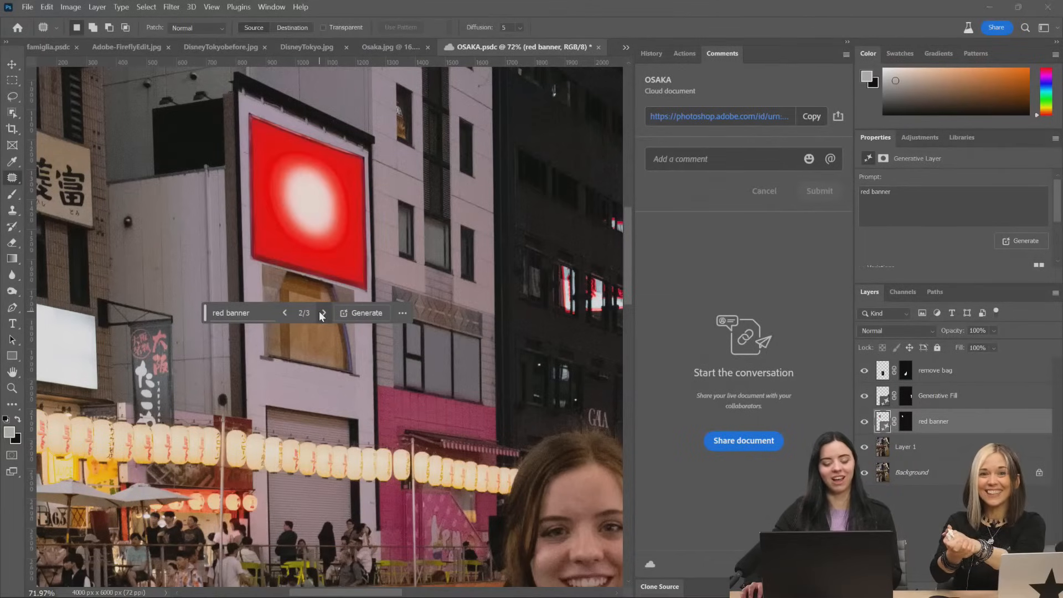
pyautogui.click(322, 313)
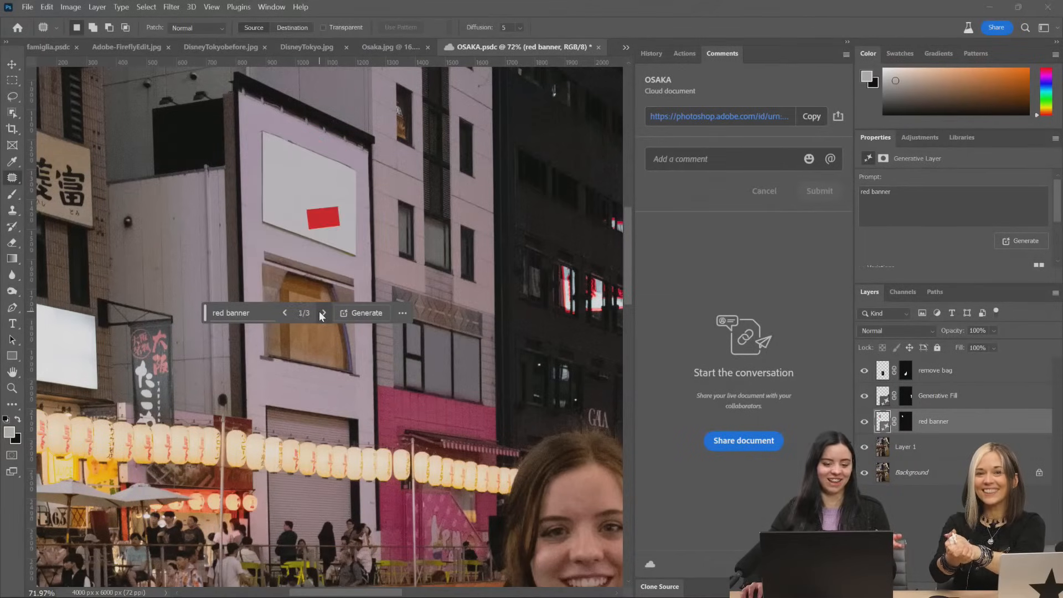
pyautogui.click(321, 313)
pyautogui.click(363, 313)
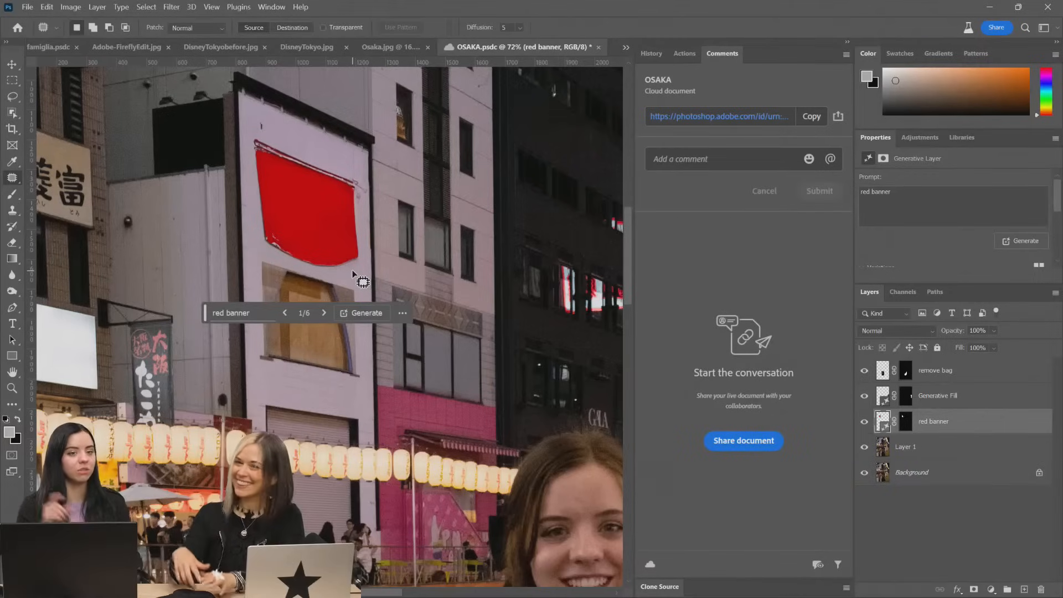
pyautogui.hotkey('ctrl', 's')
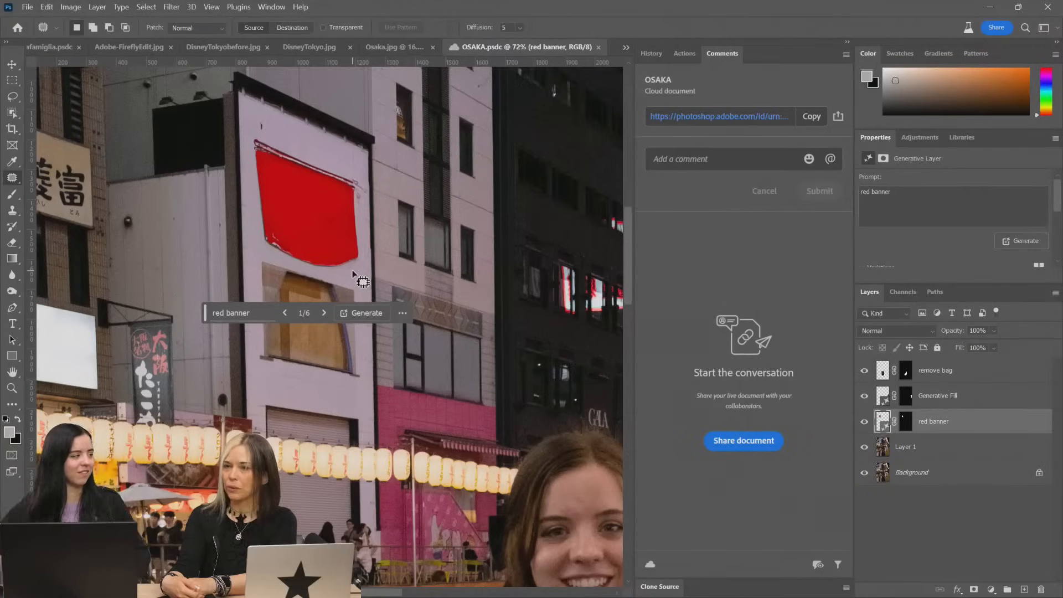
# Compare the new banner variations, keep number 2 of 6 with the plain red cloth, and save the document
pyautogui.click(323, 314)
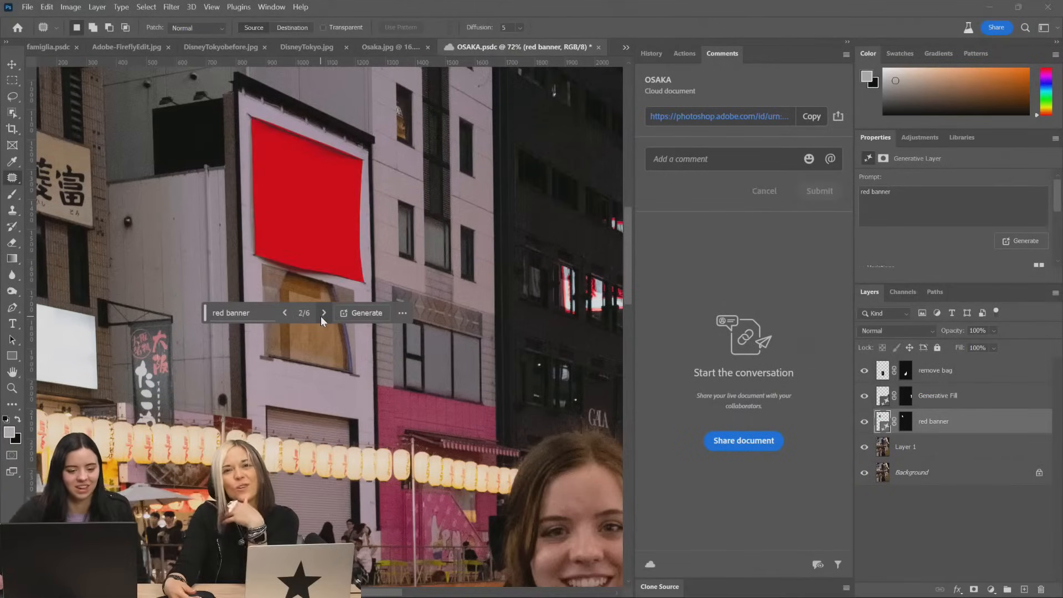
pyautogui.click(322, 316)
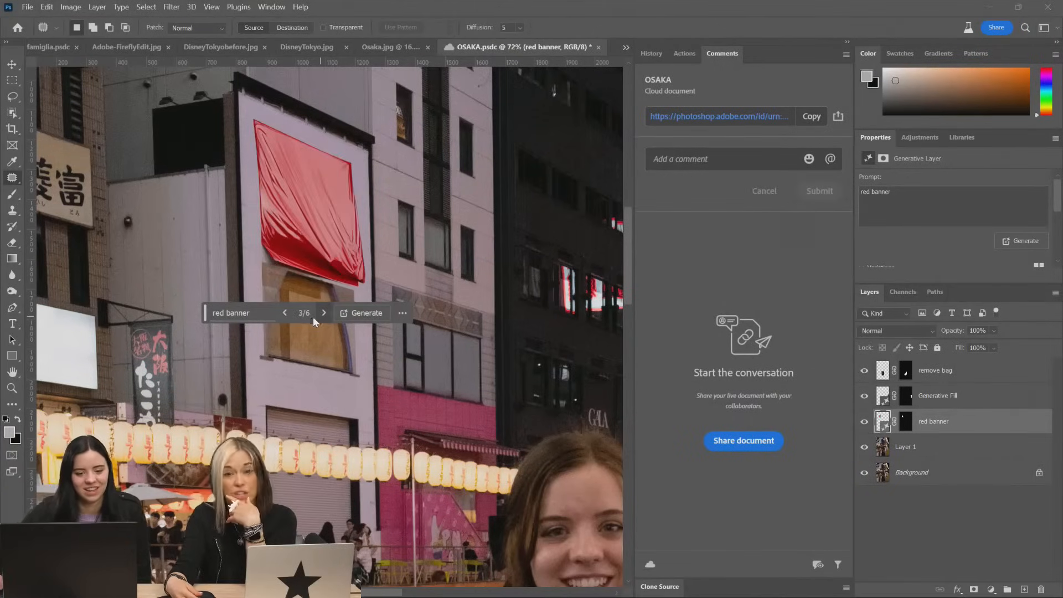
pyautogui.click(284, 313)
pyautogui.scroll(-3, 374, 288)
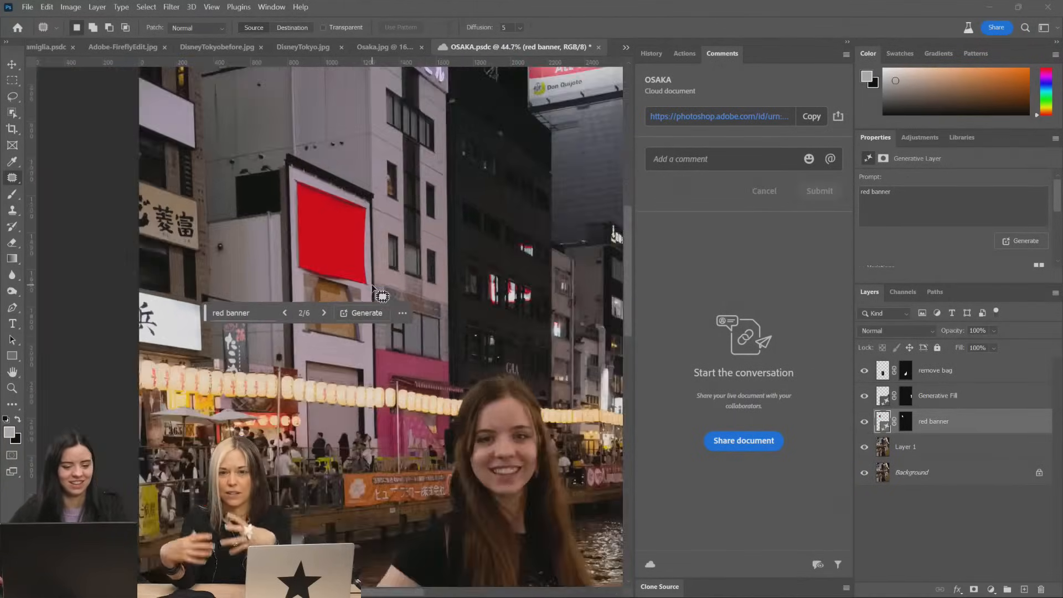
pyautogui.scroll(4, 372, 288)
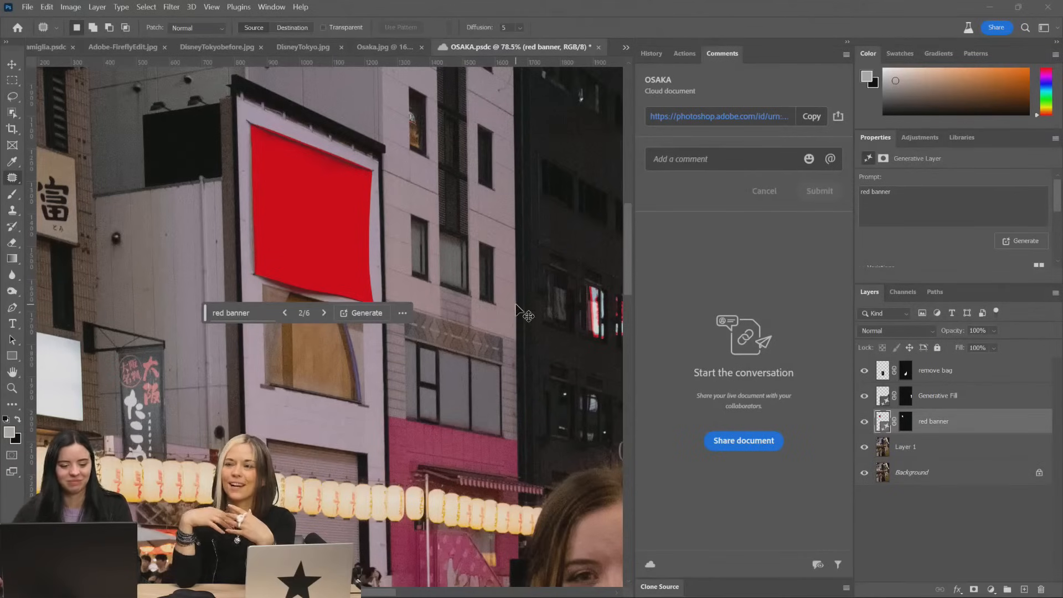
pyautogui.hotkey('ctrl', 's')
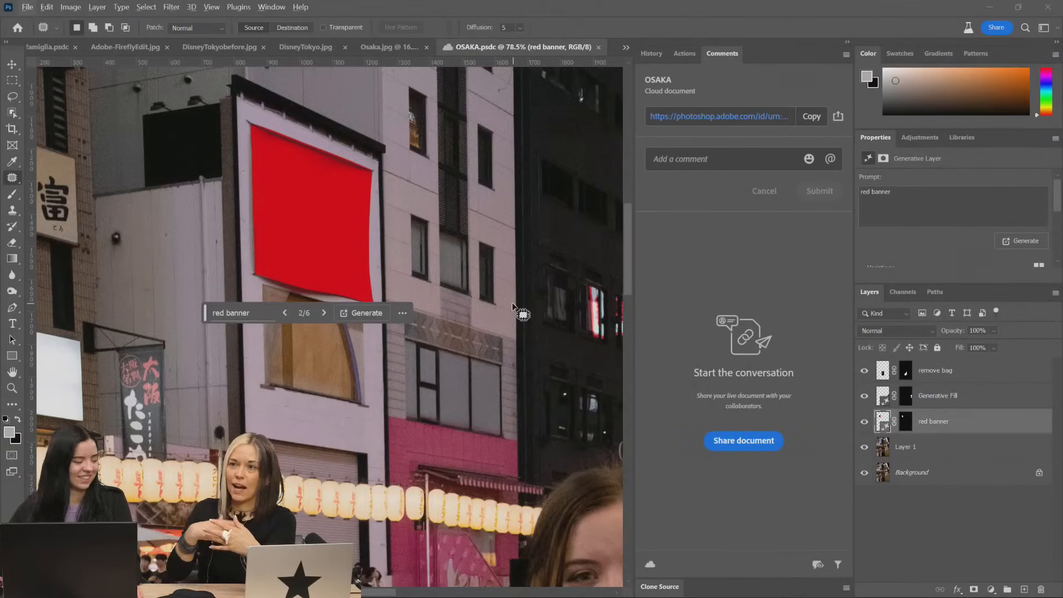
# Switch back to Adobe Express and move the ribbon graphic off the "Osaka" title, over the lanterns and water, to uncover the building facade
pyautogui.hotkey('alt', 'Tab')
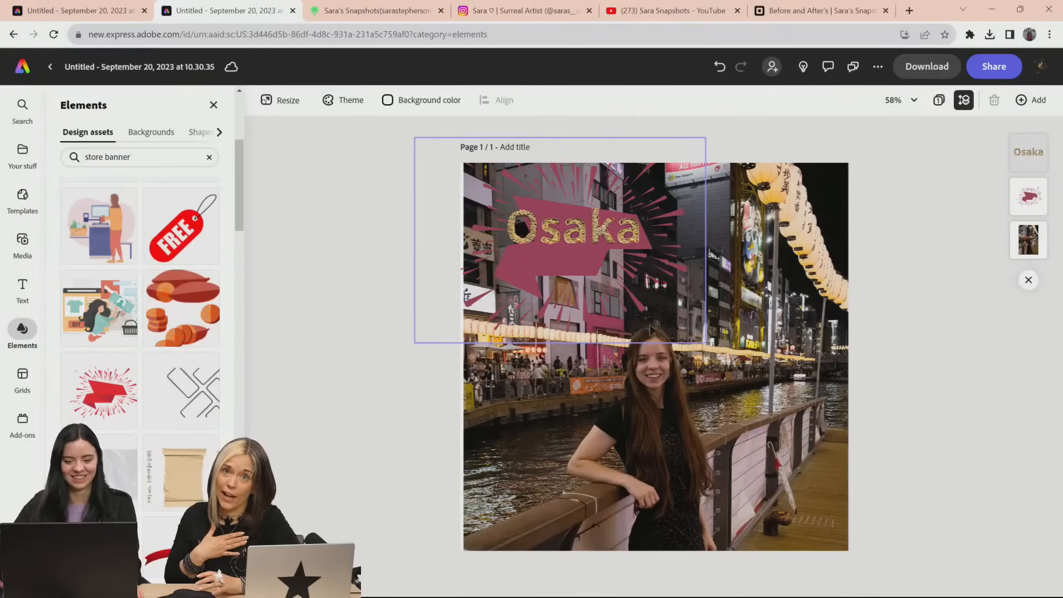
pyautogui.click(579, 564)
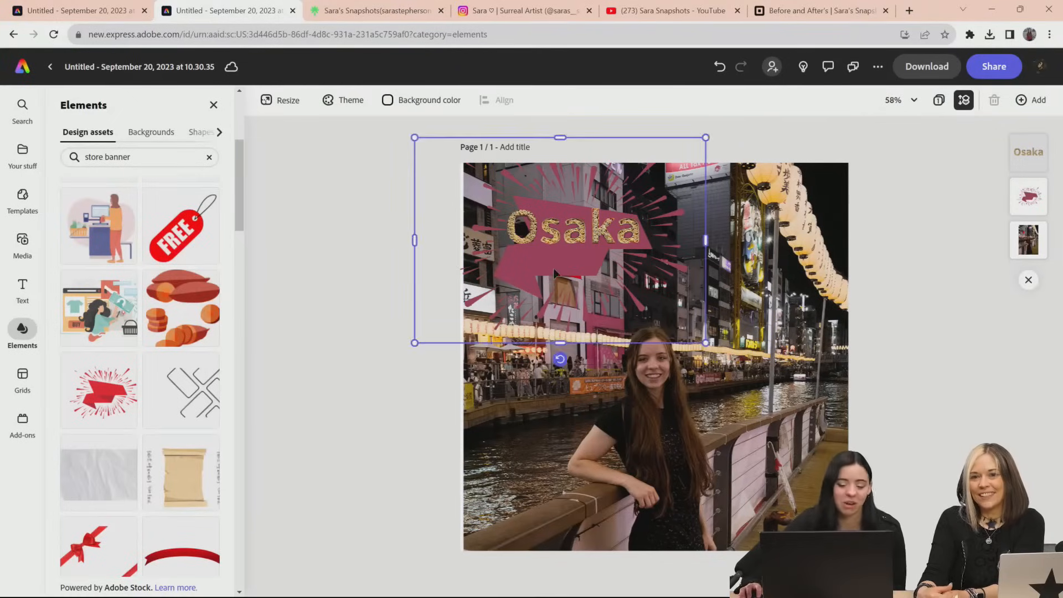
pyautogui.moveTo(574, 237); pyautogui.dragTo(762, 320)
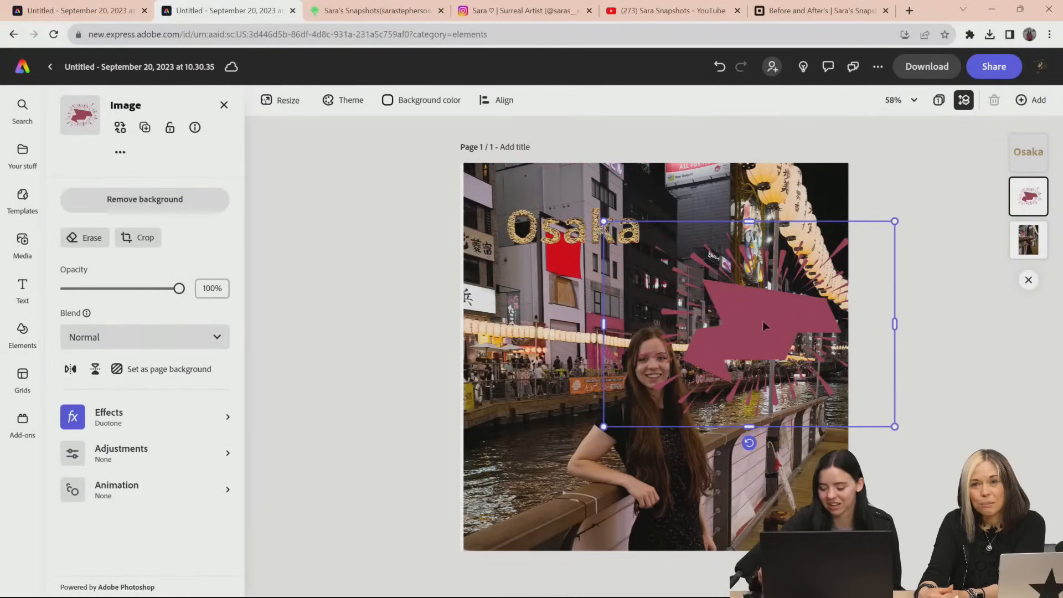
# Delete the ribbon graphic, then narrow the "Osaka" text box into a vertical stack beside the red banner
pyautogui.press('Delete')
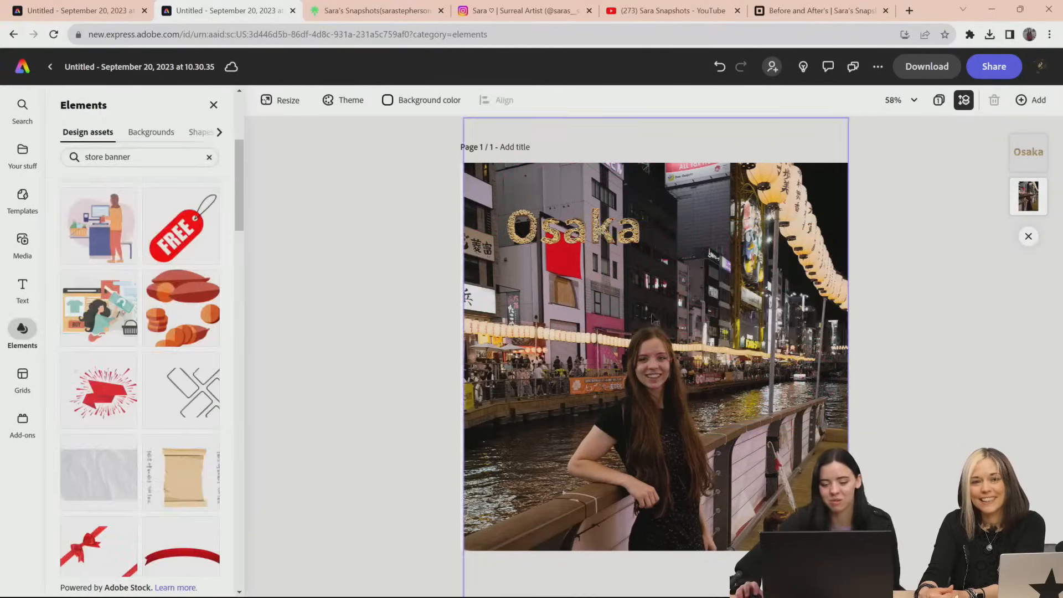
pyautogui.click(645, 229)
pyautogui.moveTo(645, 229); pyautogui.dragTo(570, 246)
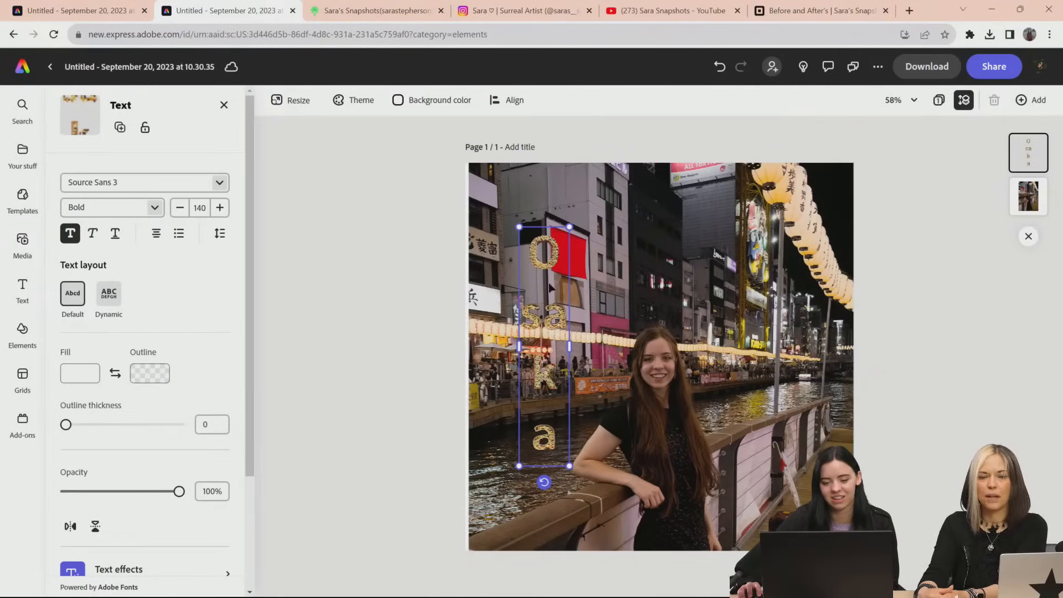
pyautogui.moveTo(551, 323); pyautogui.dragTo(540, 296)
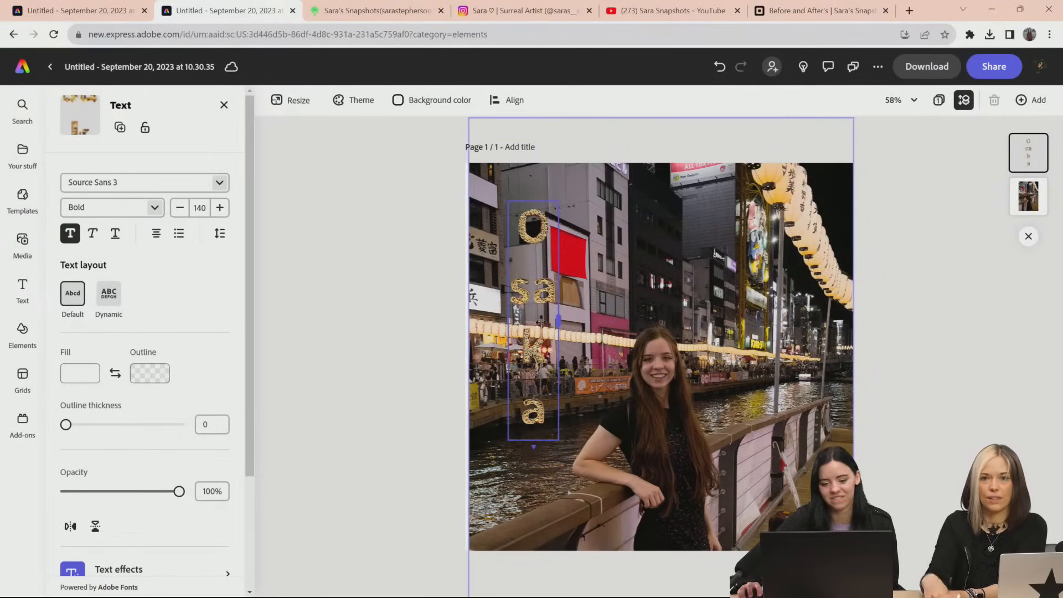
# Reduce the "Osaka" title's font size to 135 and break the "sa" line so each letter stands on its own line
pyautogui.click(180, 207)
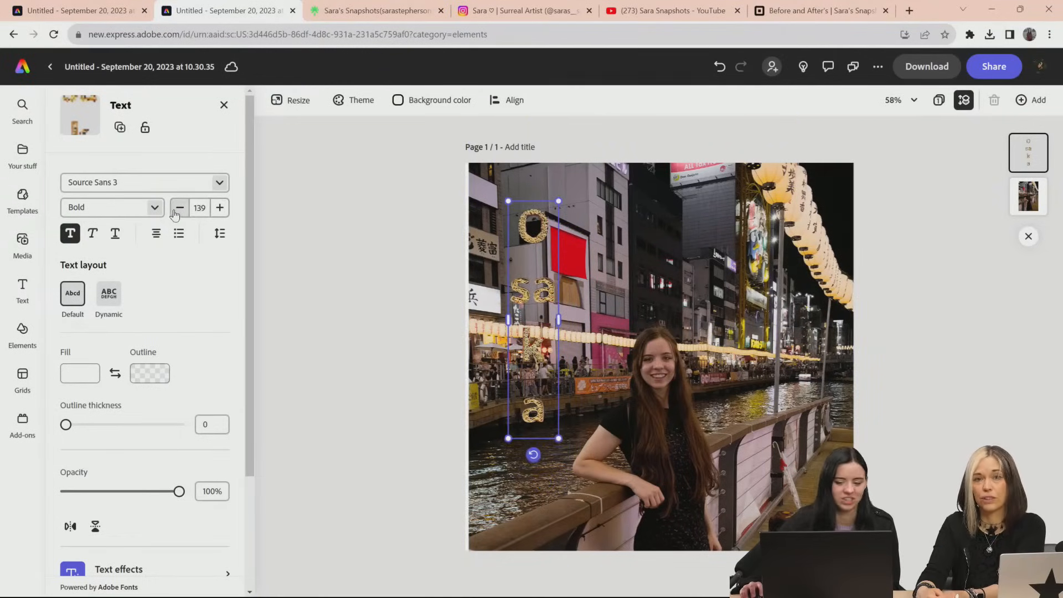
pyautogui.click(179, 208)
pyautogui.click(179, 207)
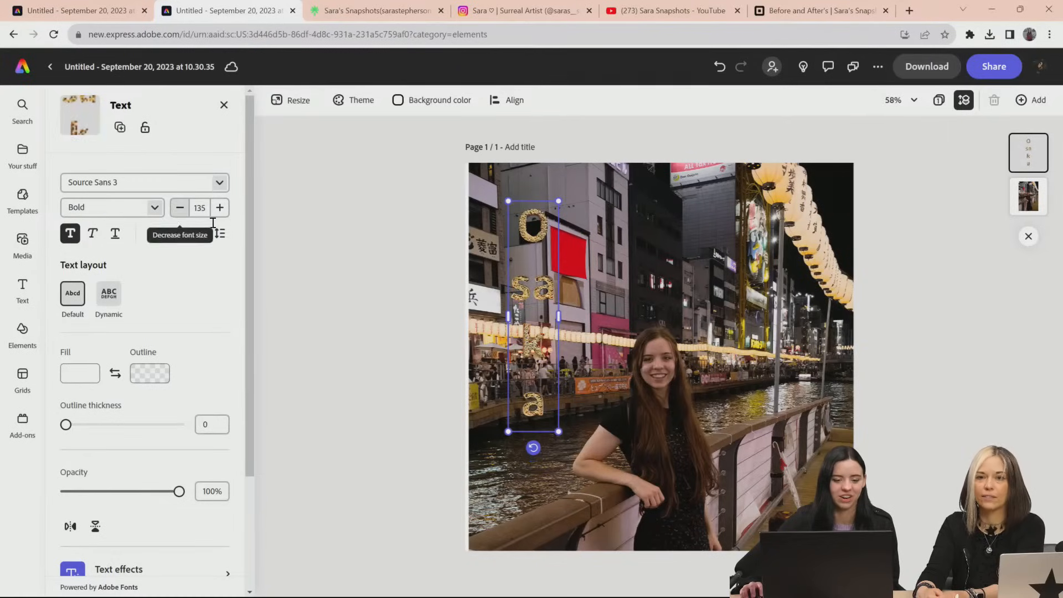
pyautogui.doubleClick(535, 298)
pyautogui.press('Return')
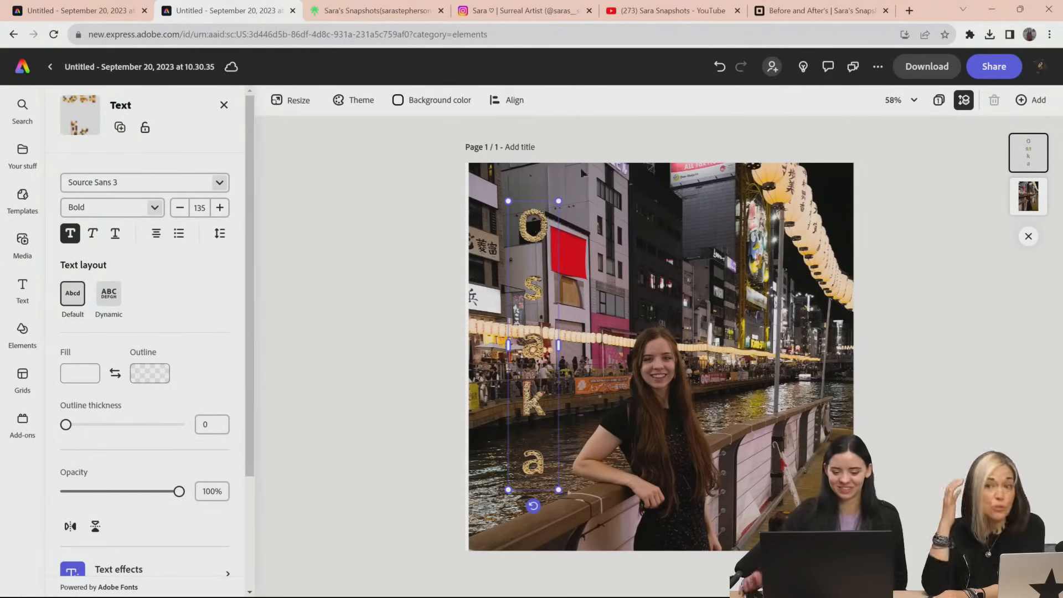
# Move the vertical title to the photo's upper-left corner, try a wider text box, and restore the single-letter column
pyautogui.moveTo(530, 197); pyautogui.dragTo(491, 159)
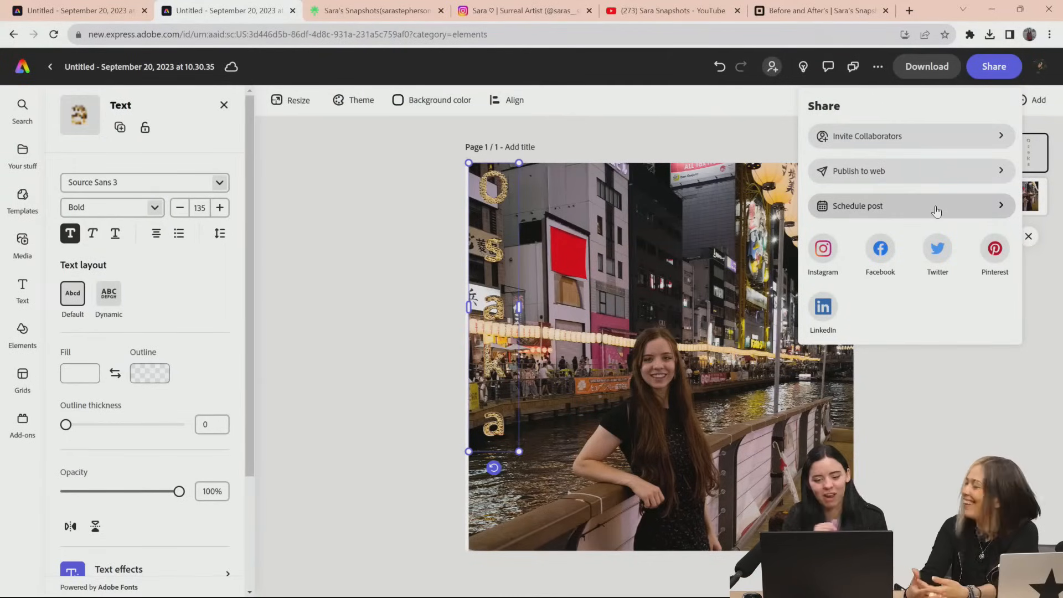
pyautogui.click(939, 409)
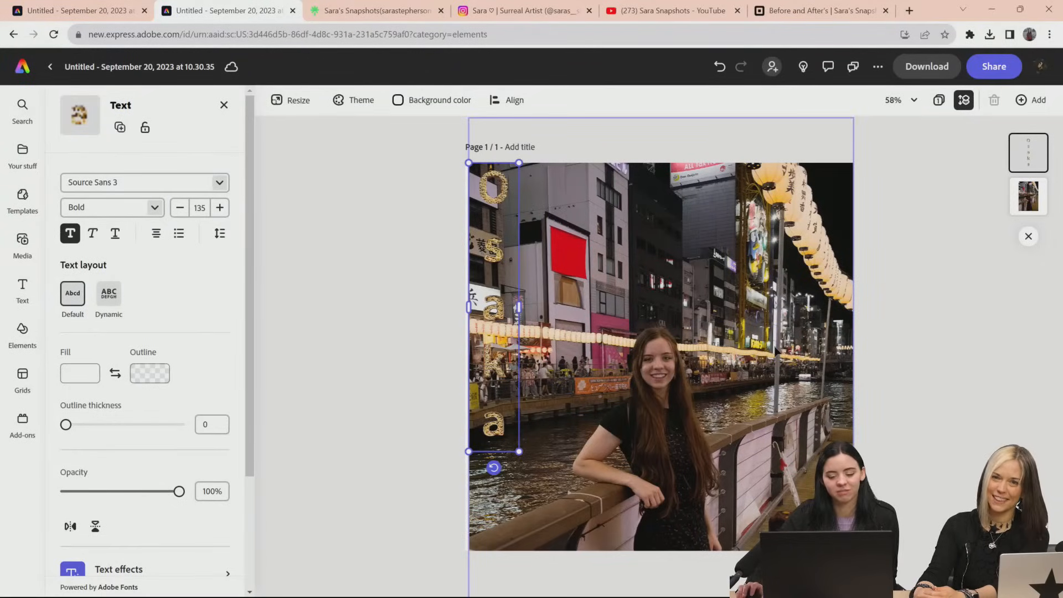
pyautogui.moveTo(519, 307); pyautogui.dragTo(786, 237)
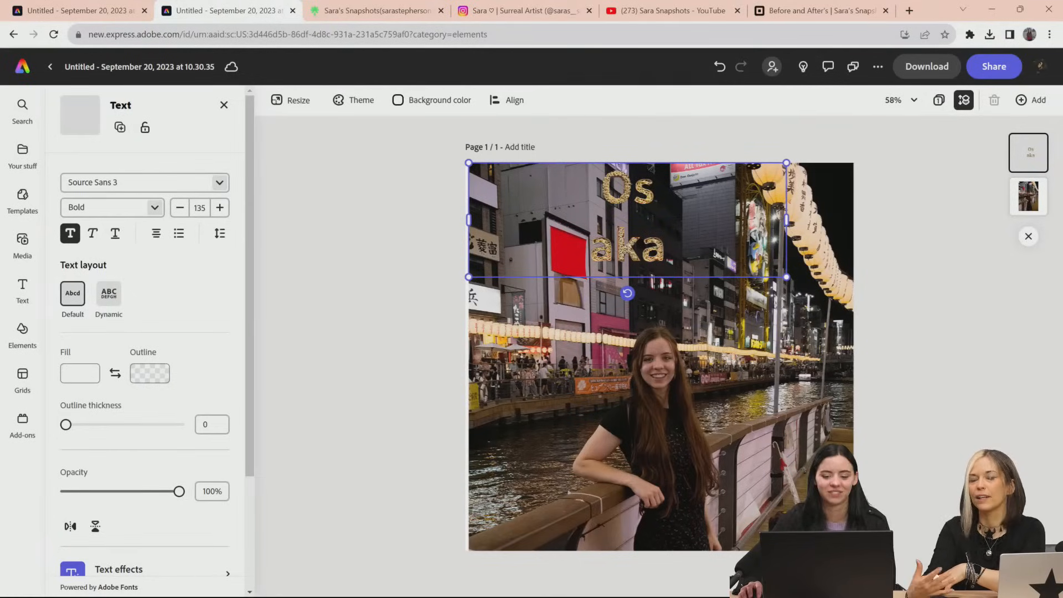
pyautogui.moveTo(786, 219); pyautogui.dragTo(519, 221)
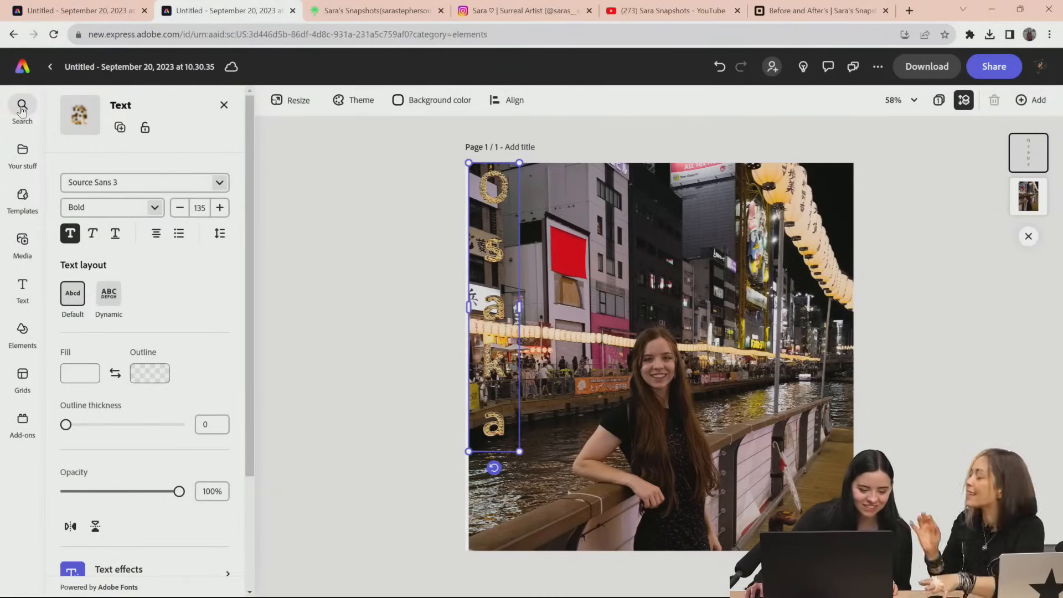
# Return to the Adobe Express home page and browse the Text to image sample gallery
pyautogui.click(50, 67)
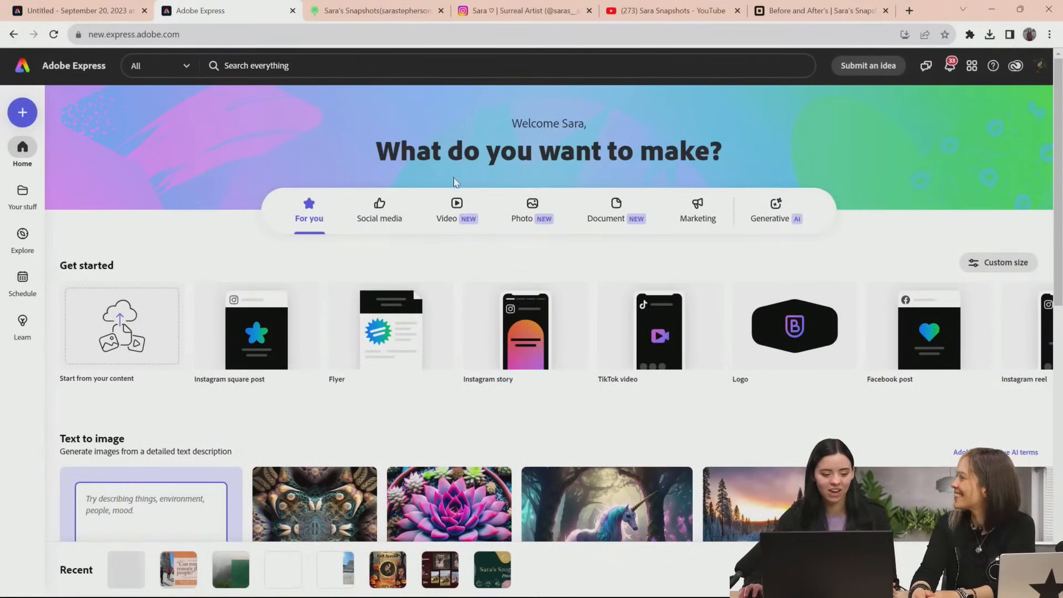
pyautogui.scroll(-5, 455, 252)
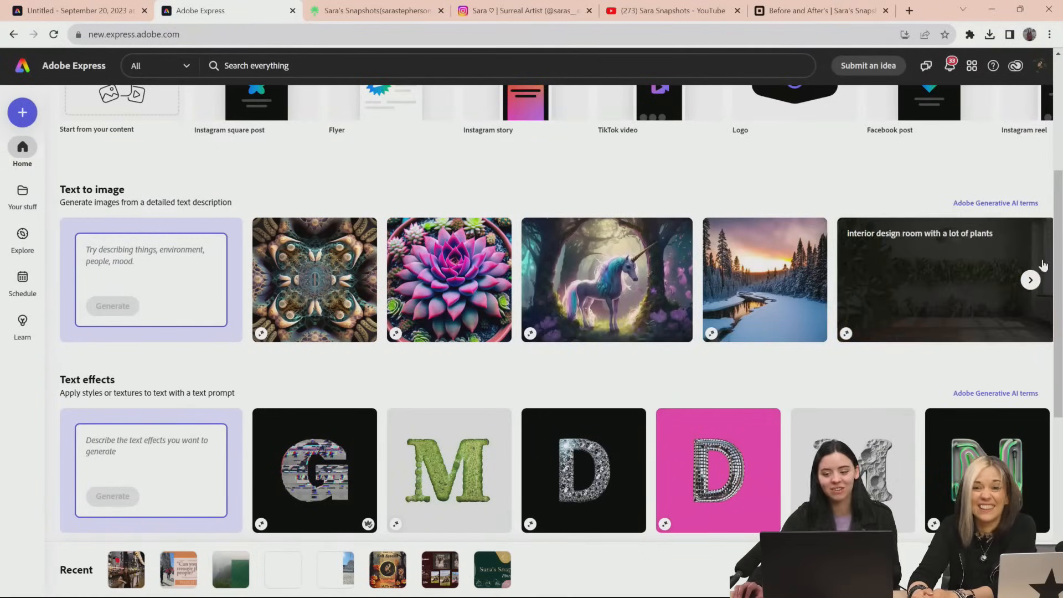
pyautogui.click(1030, 279)
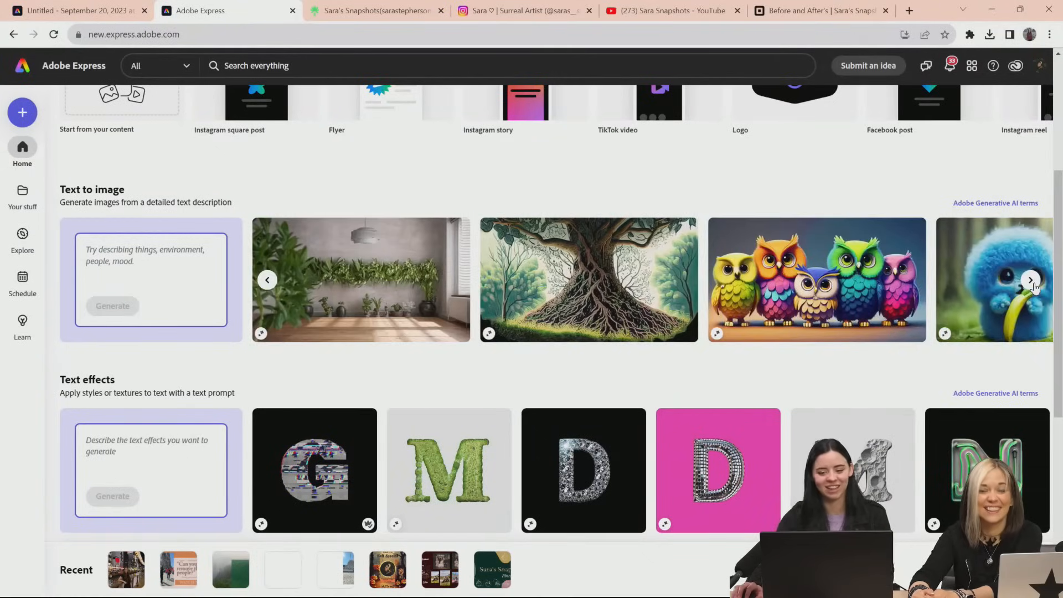
pyautogui.click(1031, 280)
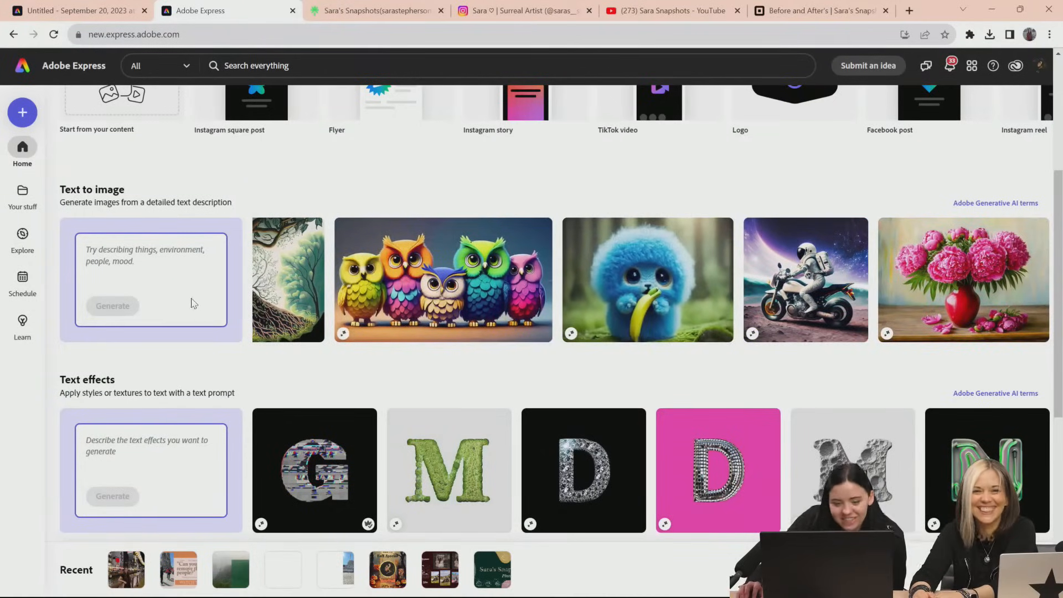
# Enter "person eating ramen" as the Text to image prompt
pyautogui.click(163, 261)
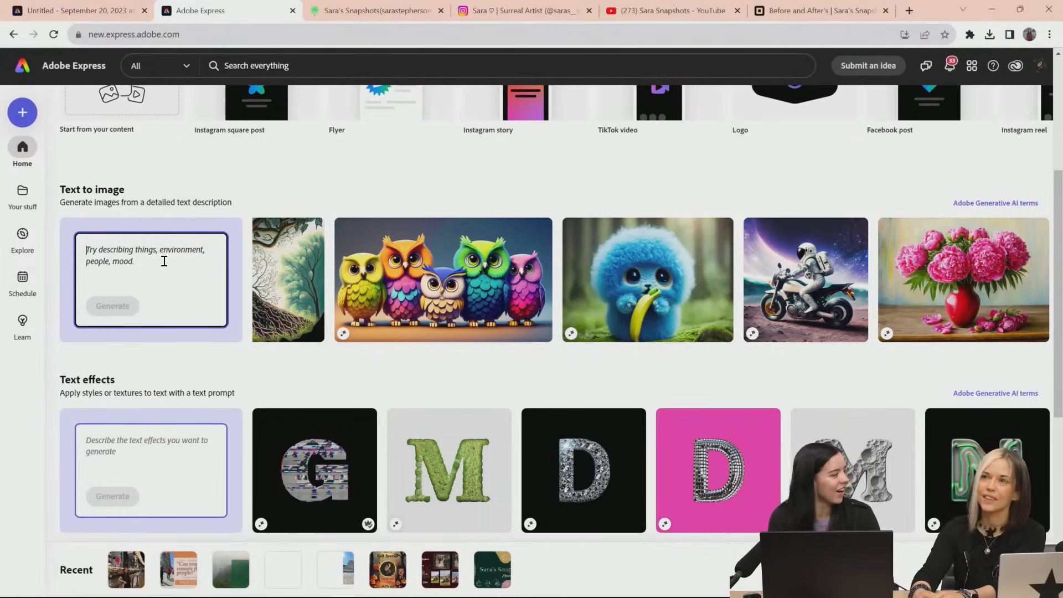
pyautogui.write('p')
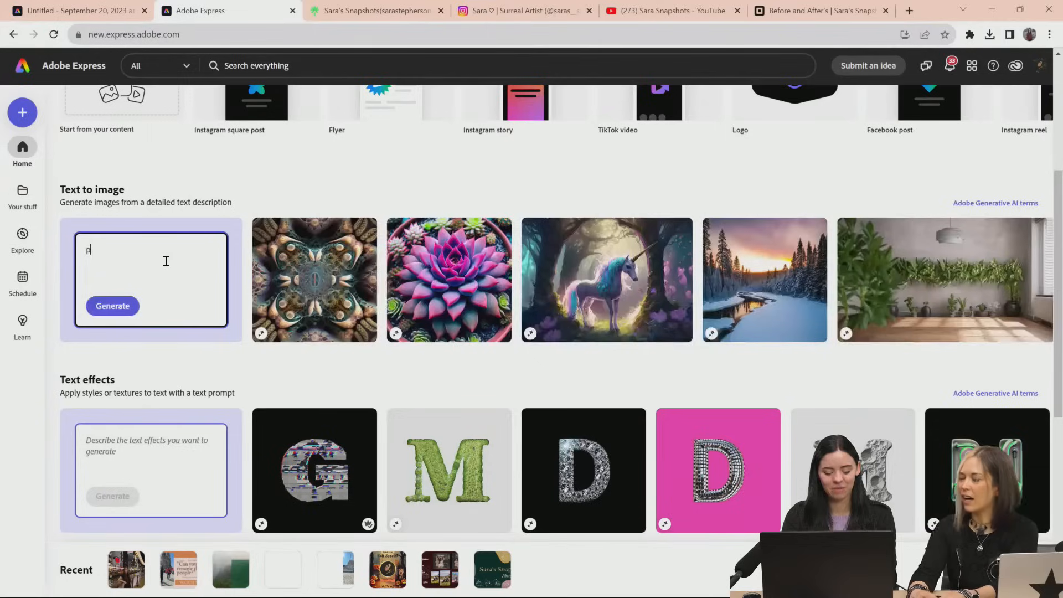
pyautogui.write('erson eating ')
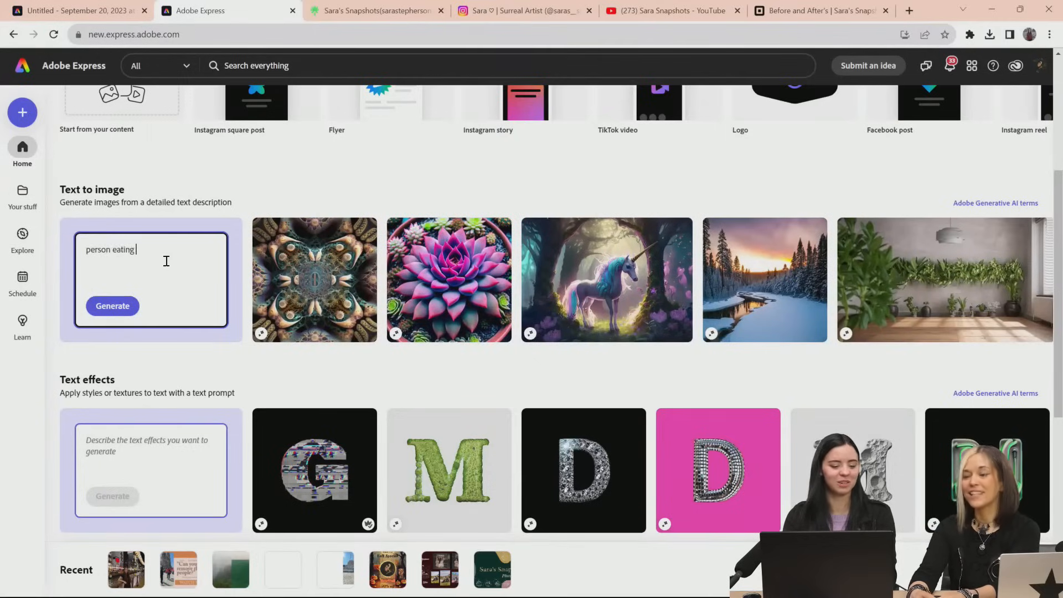
pyautogui.write('ramen')
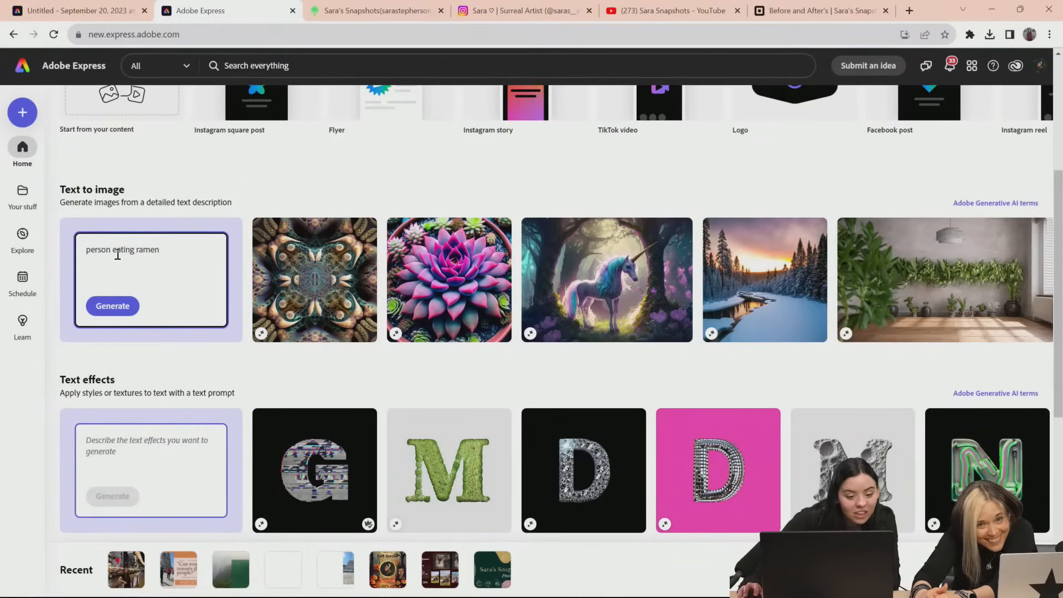
# Replace "person" with "a kitty cat" in the prompt, append "in japan street", and generate the images
pyautogui.moveTo(114, 250); pyautogui.dragTo(65, 270)
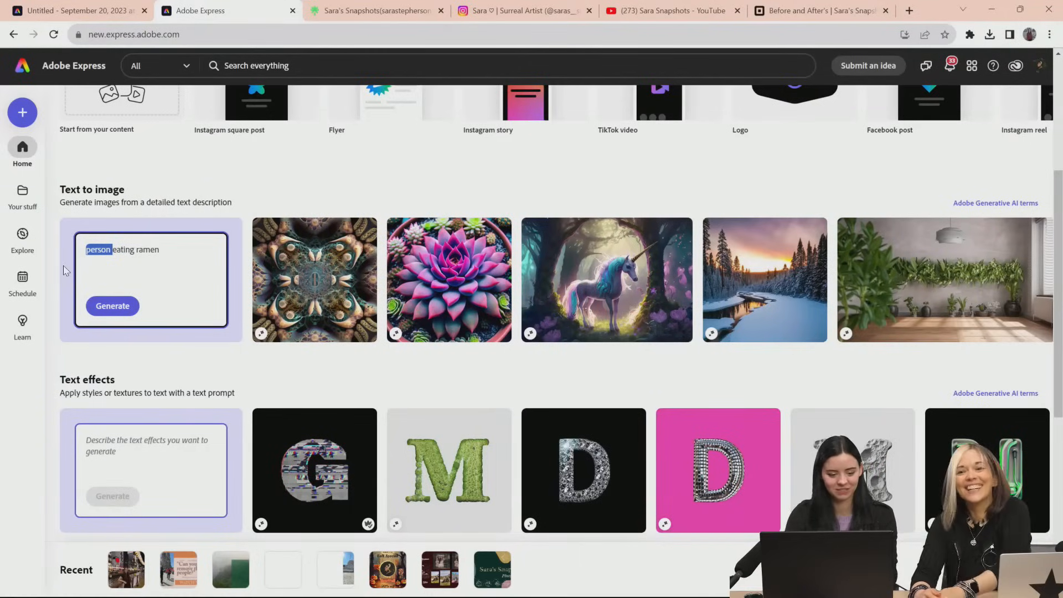
pyautogui.write('a kitty ')
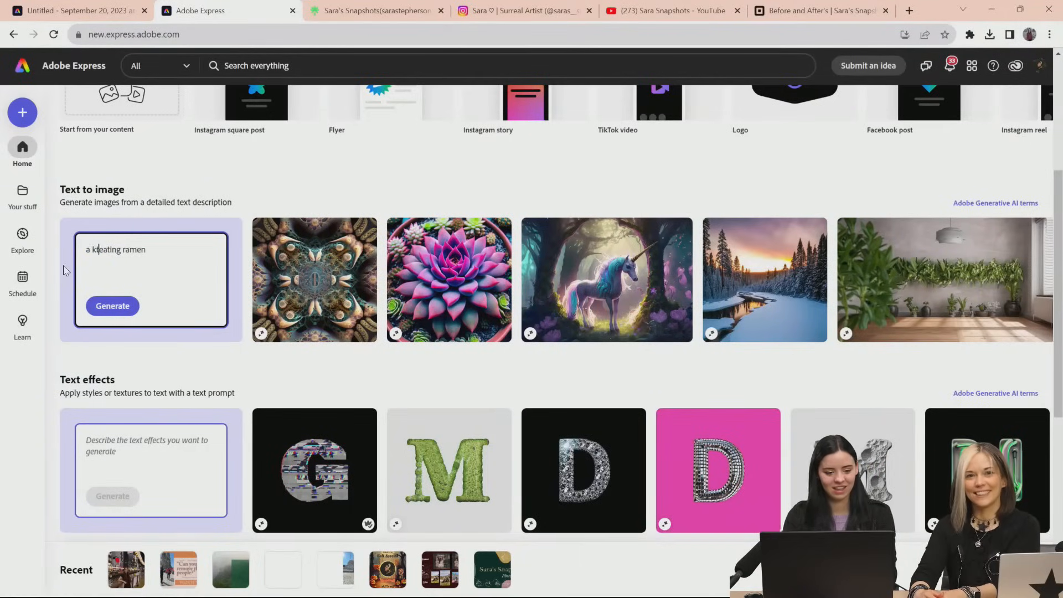
pyautogui.write('cat')
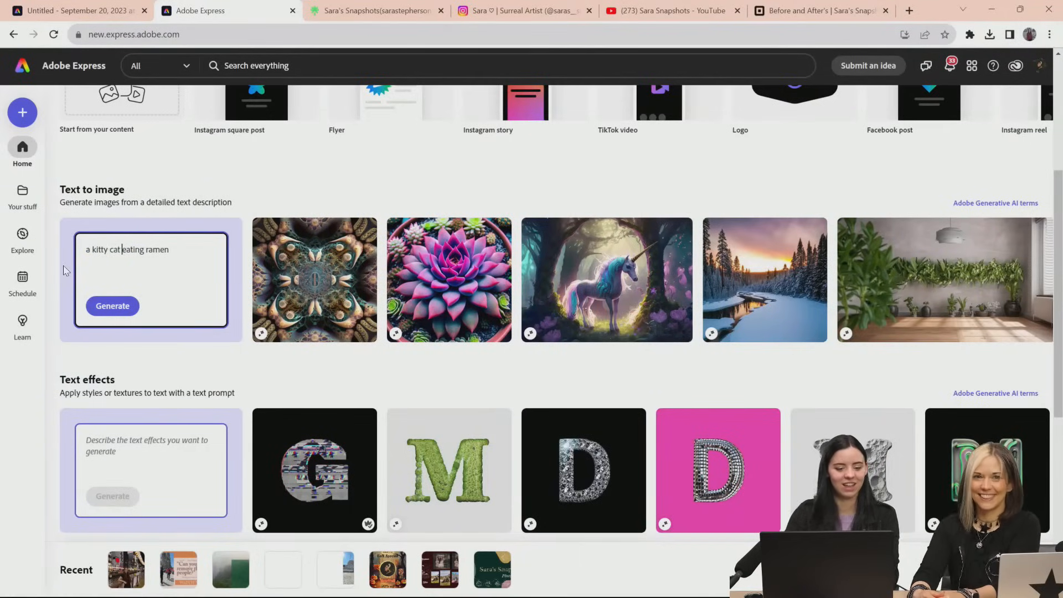
pyautogui.click(176, 255)
pyautogui.write('in')
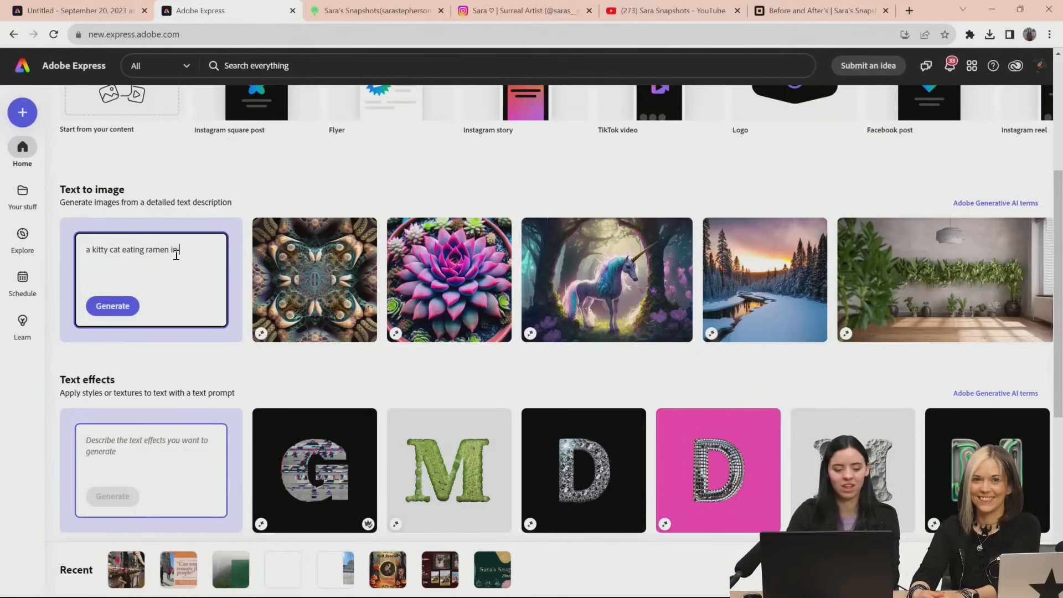
pyautogui.write(' japan street')
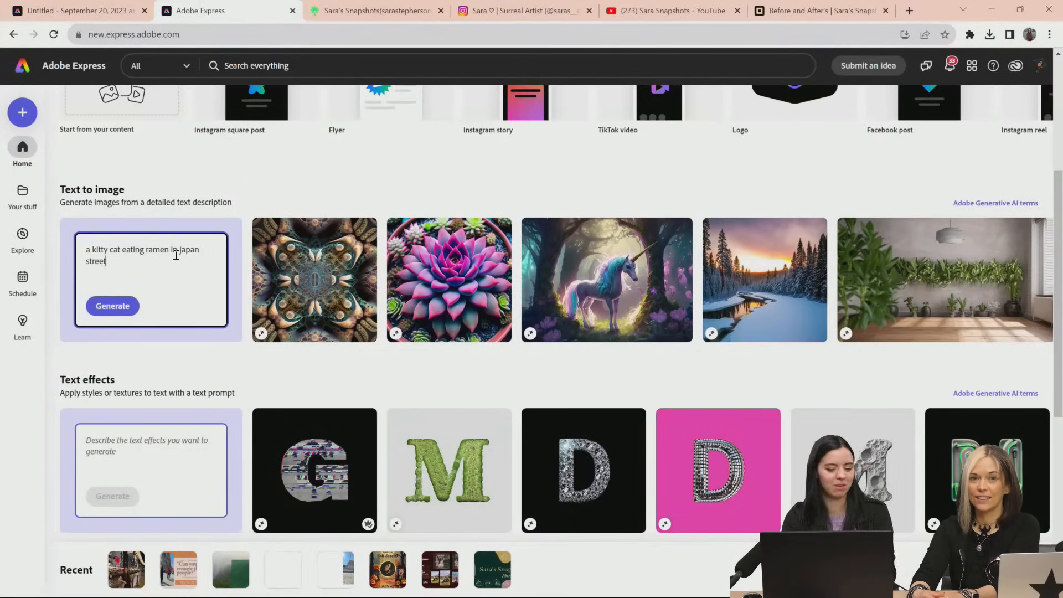
pyautogui.click(136, 306)
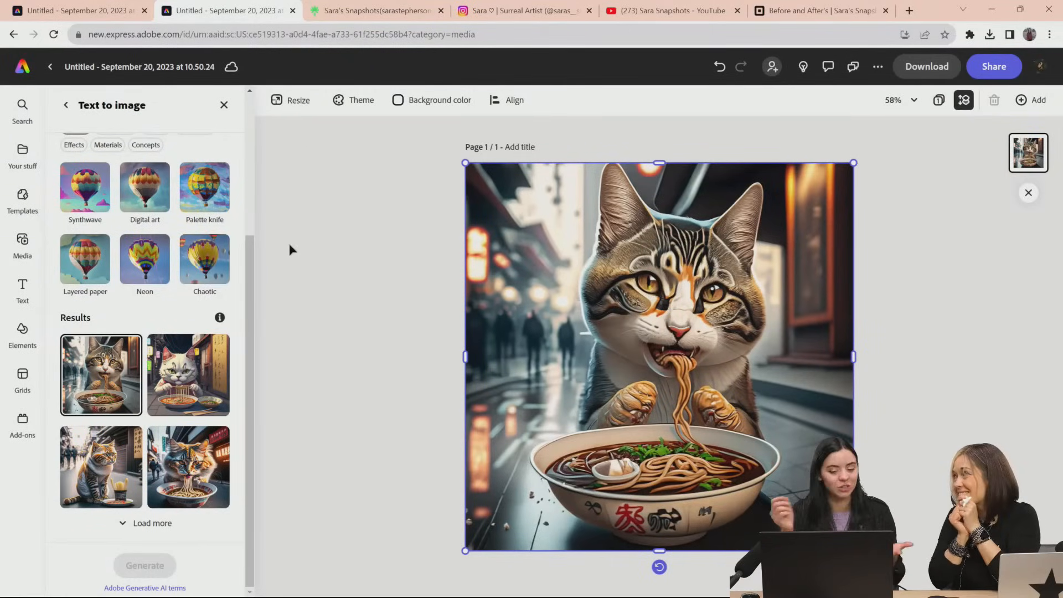
# Preview the second, third and fourth generated cat images on the page to compare them
pyautogui.moveTo(198, 403)
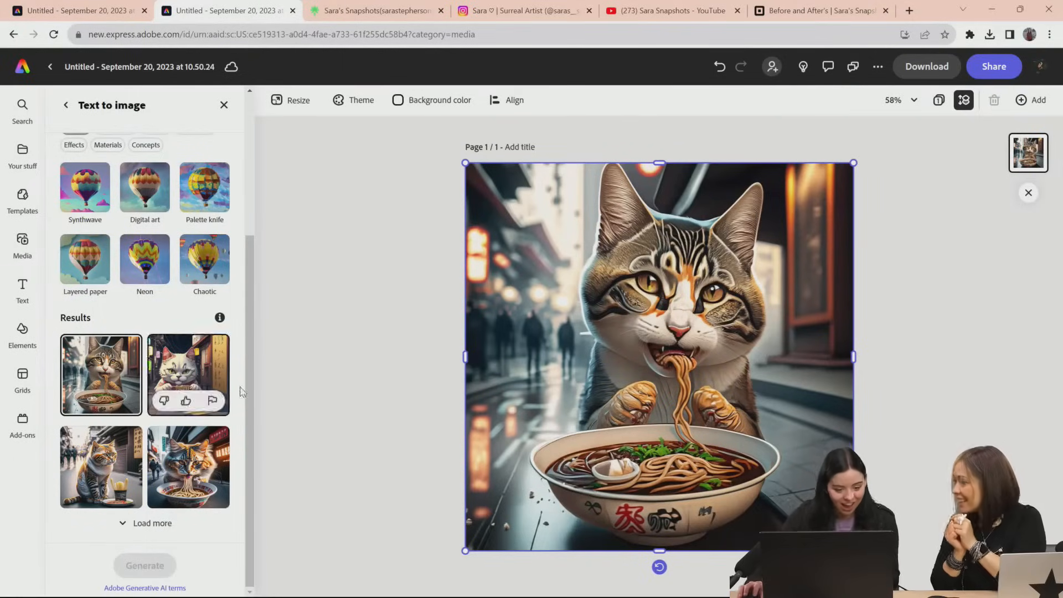
pyautogui.click(190, 374)
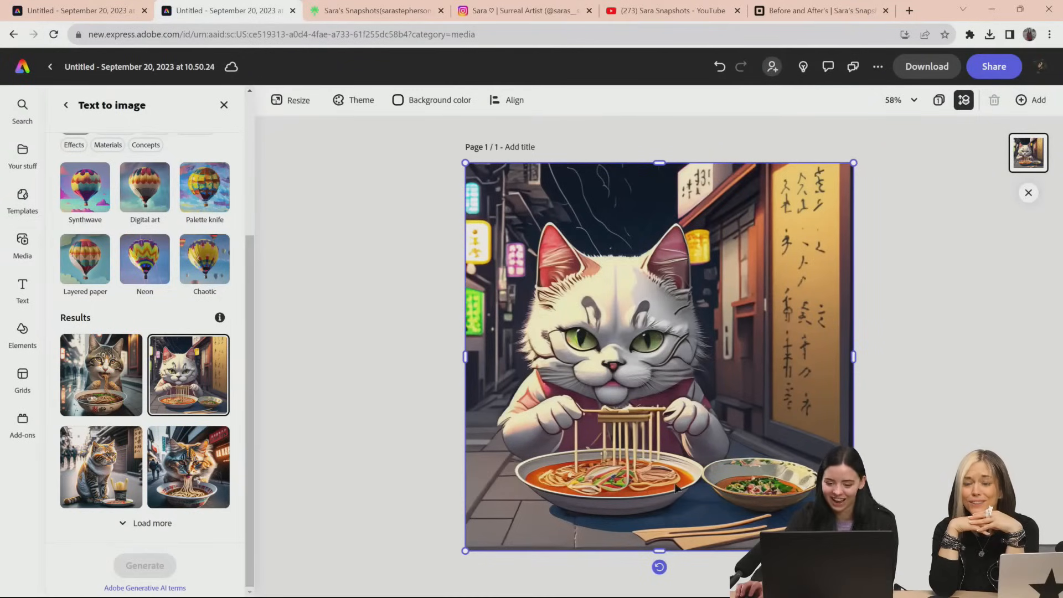
pyautogui.click(105, 476)
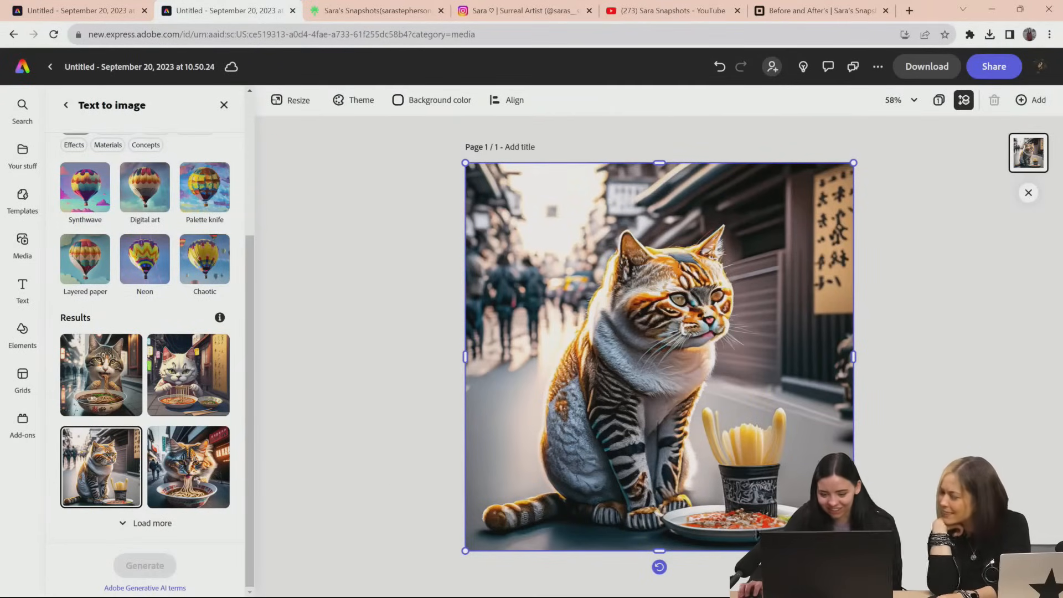
pyautogui.click(198, 467)
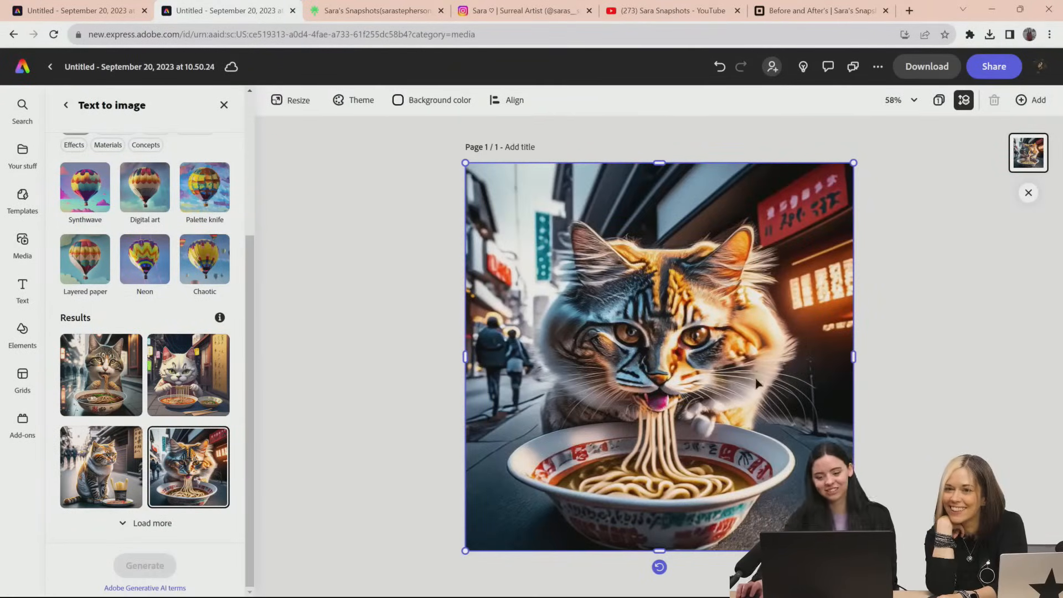
# Add "black" before "kitty cat" in the image prompt and generate a new set of results
pyautogui.scroll(3, 108, 348)
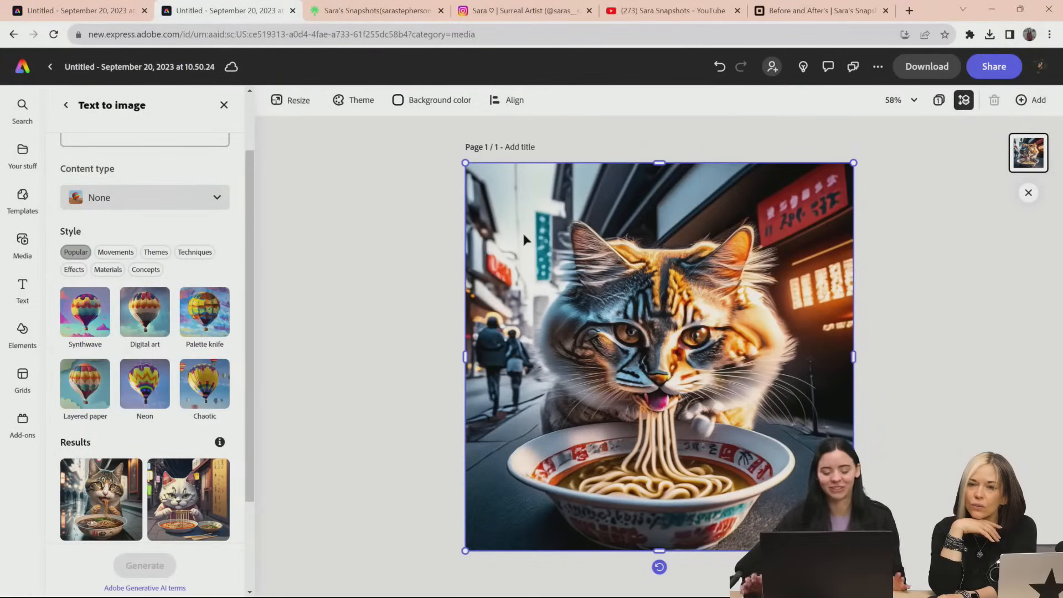
pyautogui.scroll(2, 180, 288)
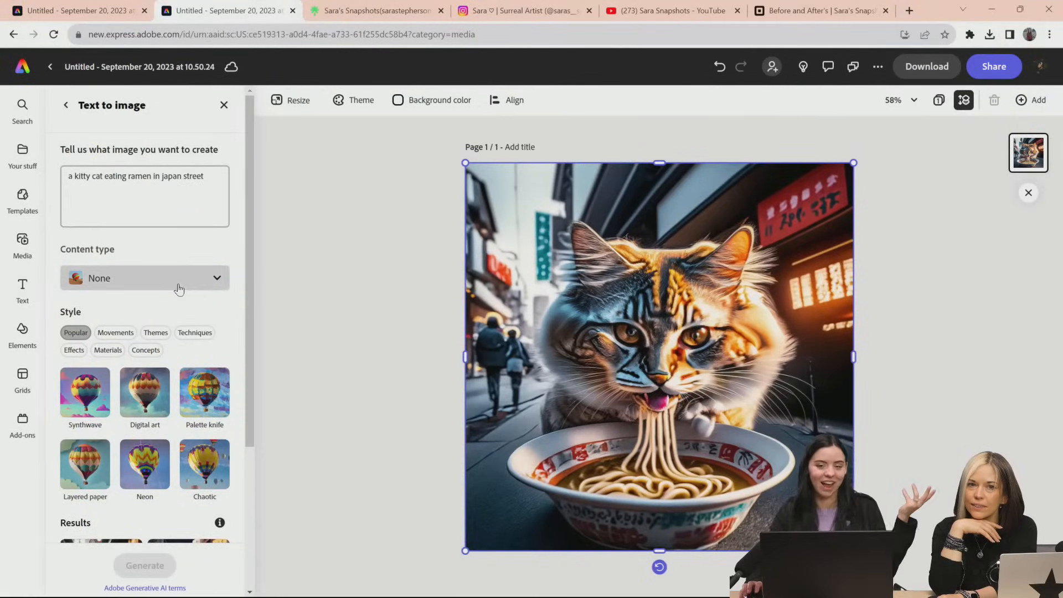
pyautogui.click(75, 177)
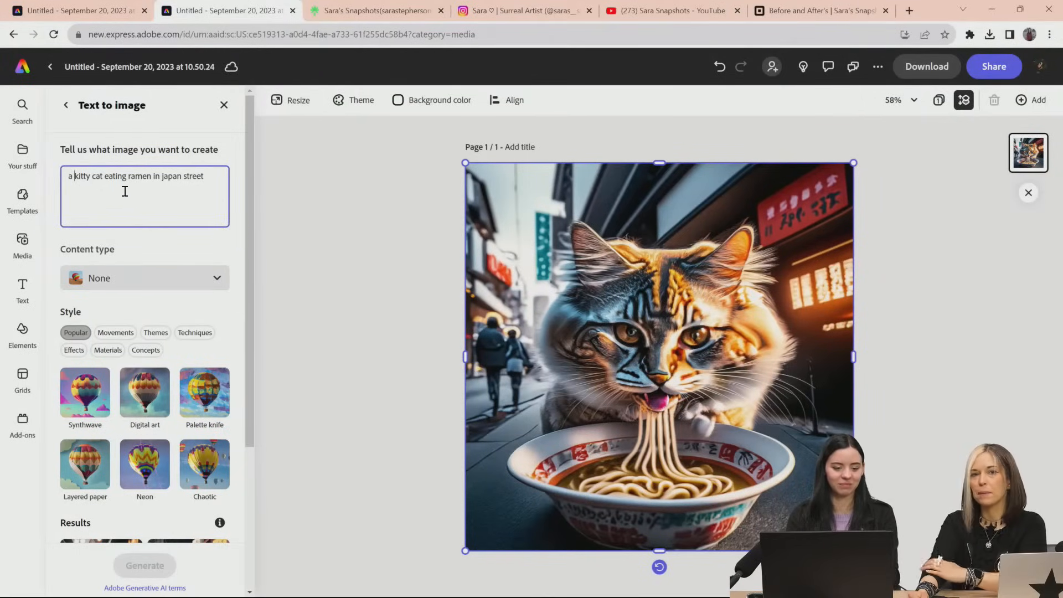
pyautogui.write('black')
pyautogui.press('Return')
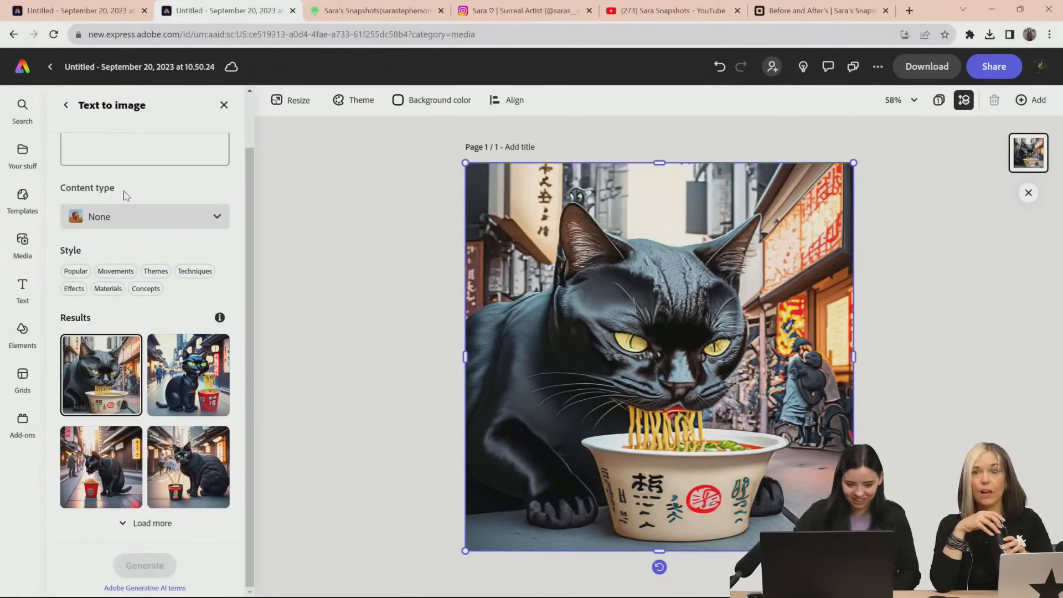
# Preview the second black cat result, place the fourth one with the ramen cup on the page, and return to the prompt
pyautogui.click(192, 383)
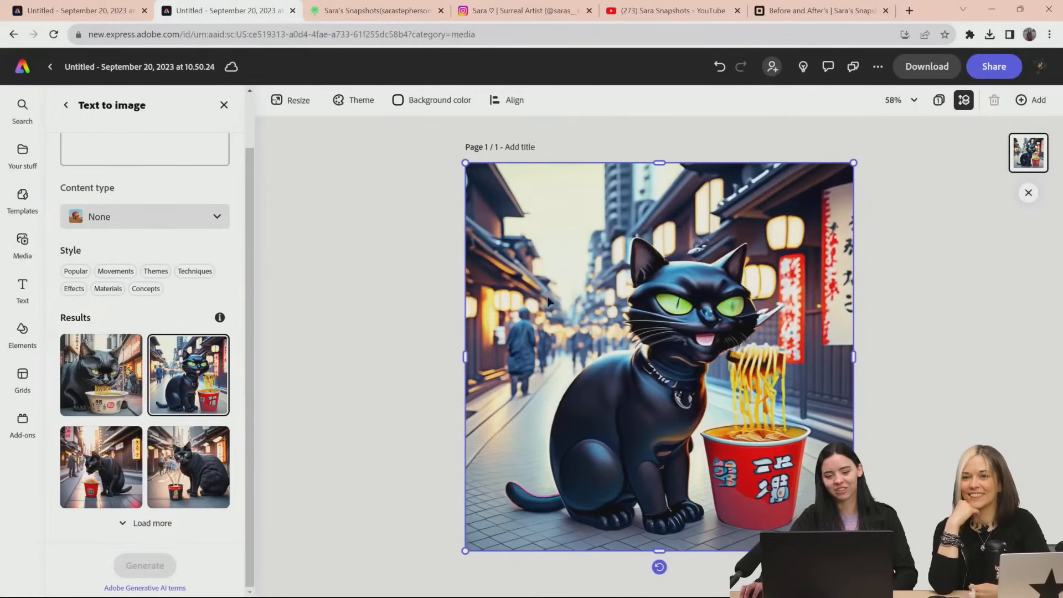
pyautogui.click(216, 468)
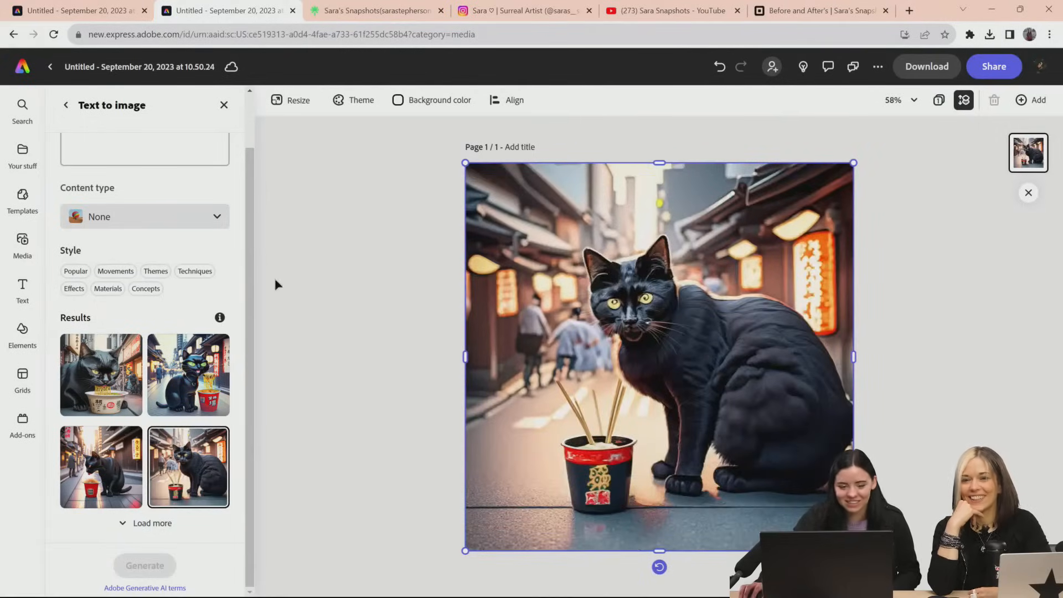
pyautogui.scroll(2, 221, 344)
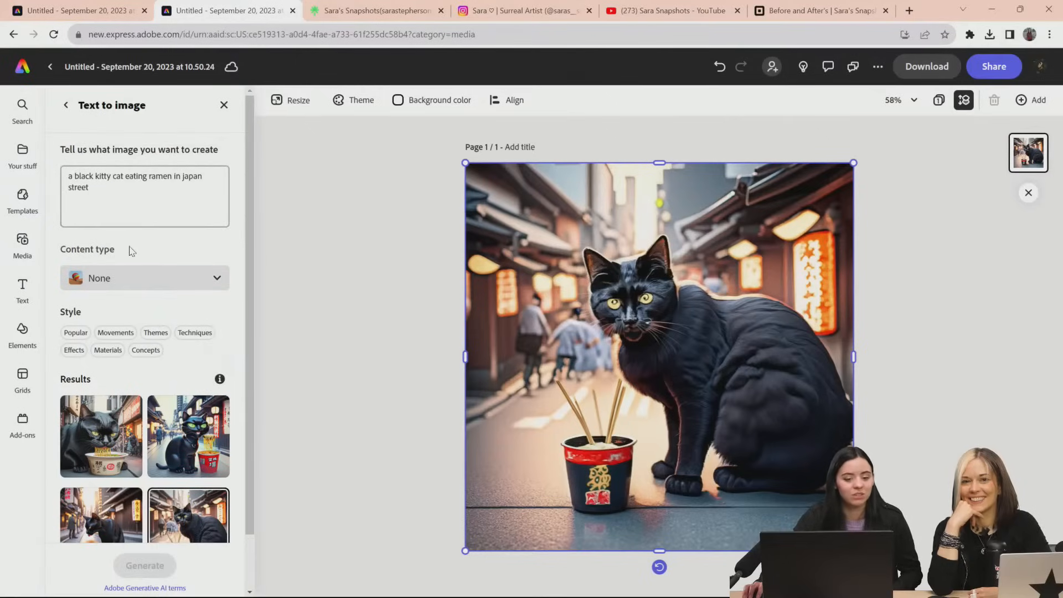
# Set the content type to Graphic for the black kitty cat prompt and generate a new set of images
pyautogui.click(178, 277)
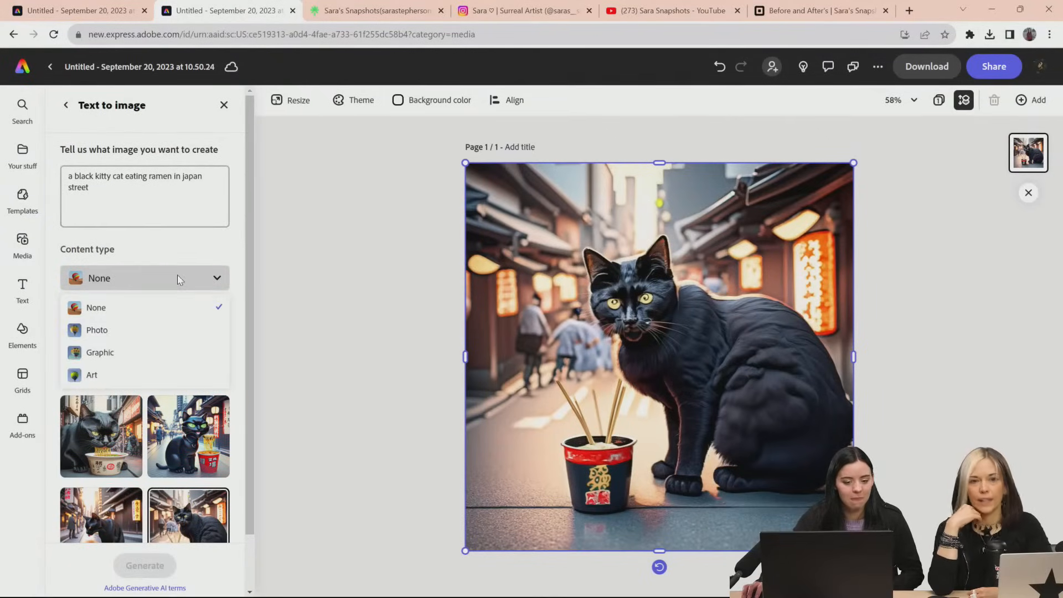
pyautogui.click(130, 357)
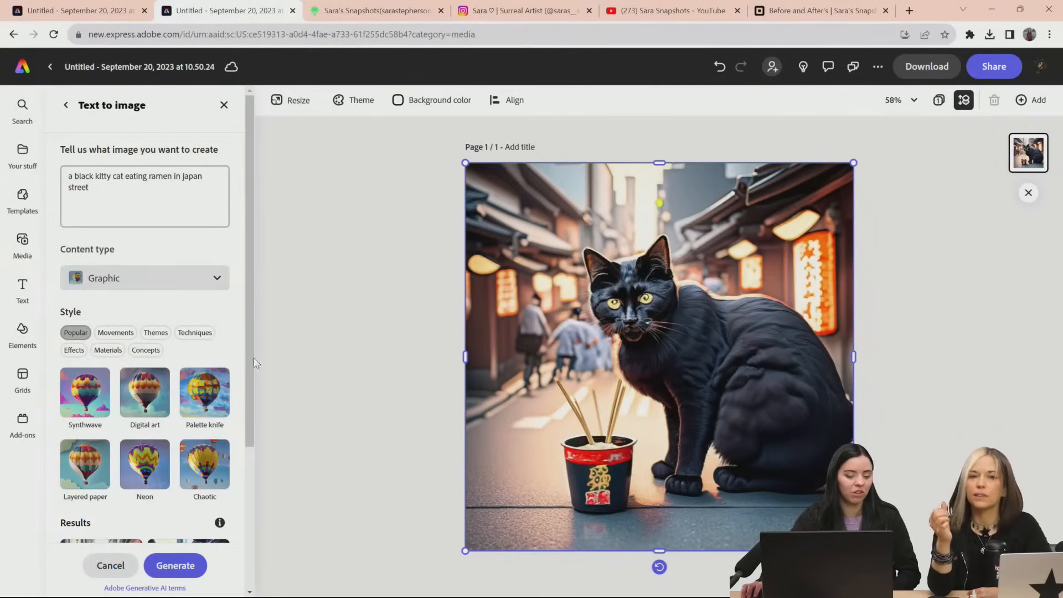
pyautogui.scroll(-3, 216, 324)
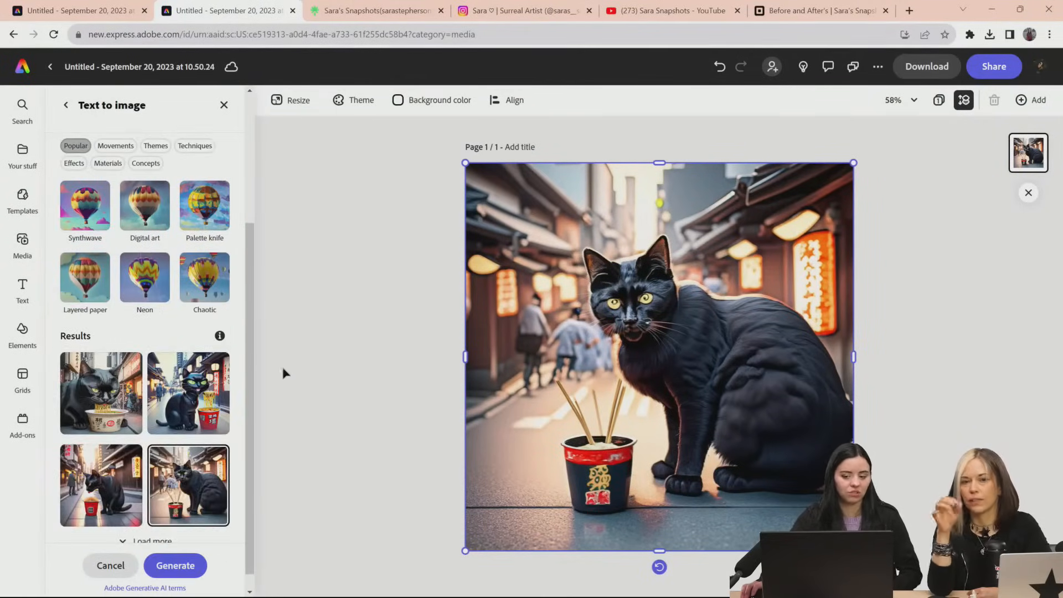
pyautogui.moveTo(189, 420)
pyautogui.scroll(5, 189, 419)
pyautogui.scroll(-5, 188, 499)
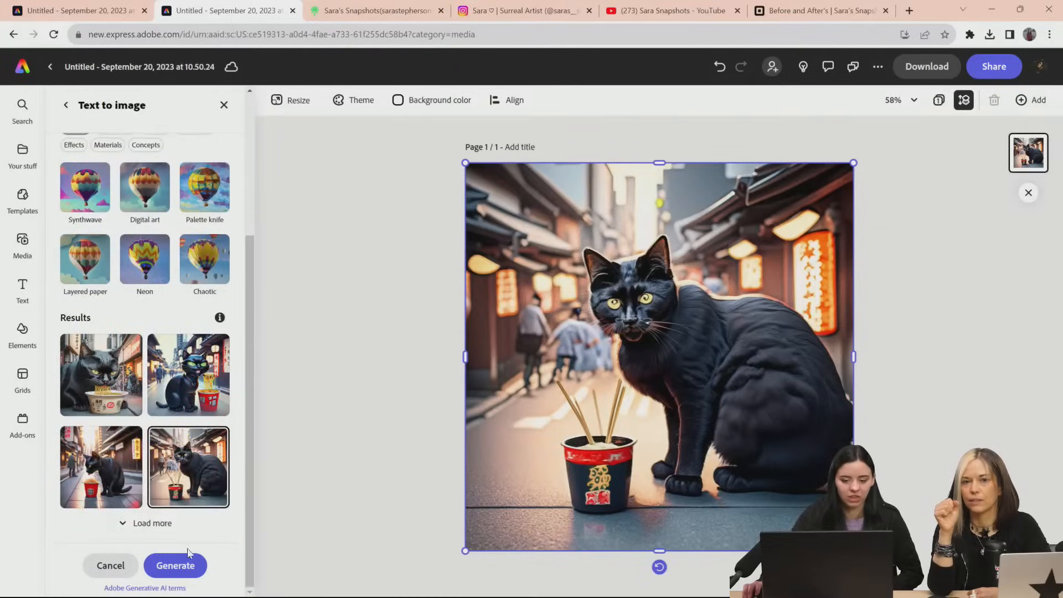
pyautogui.click(177, 566)
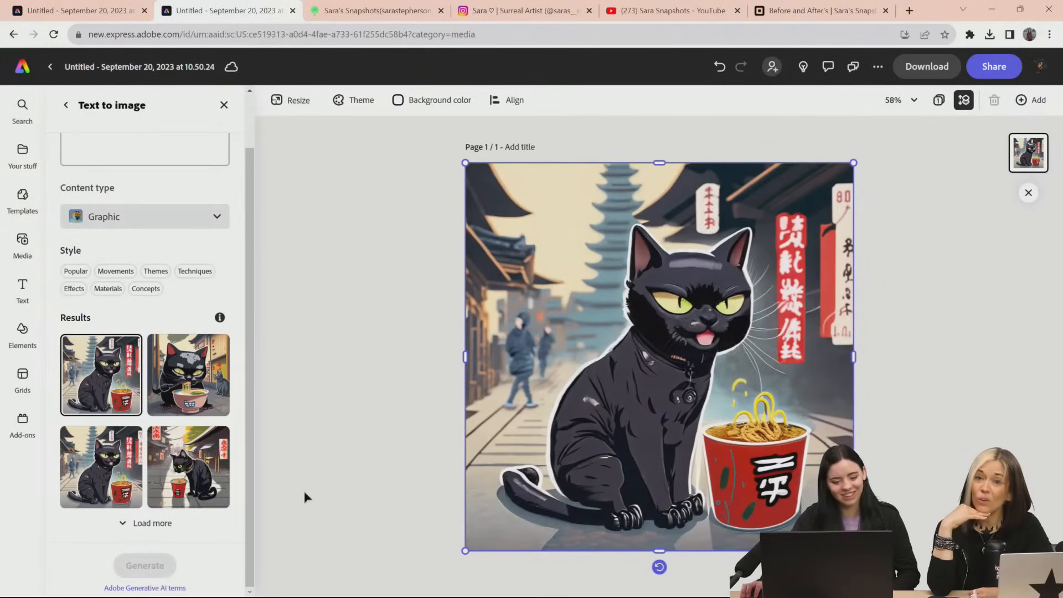
# Compare the fourth, third and second graphic cat results, place the third on the page, and return to the image's options
pyautogui.click(188, 467)
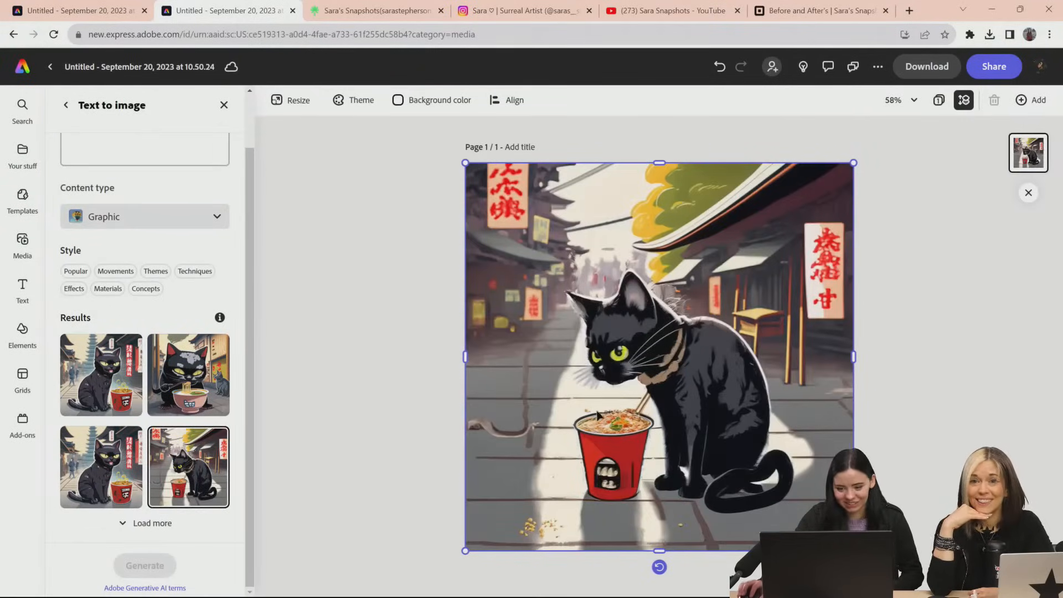
pyautogui.click(94, 468)
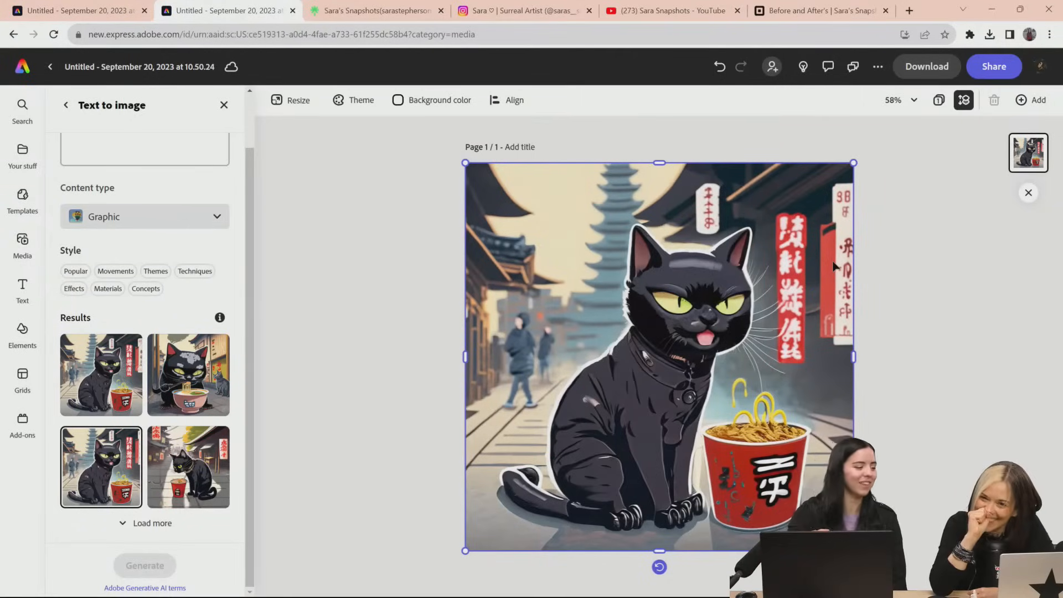
pyautogui.click(211, 377)
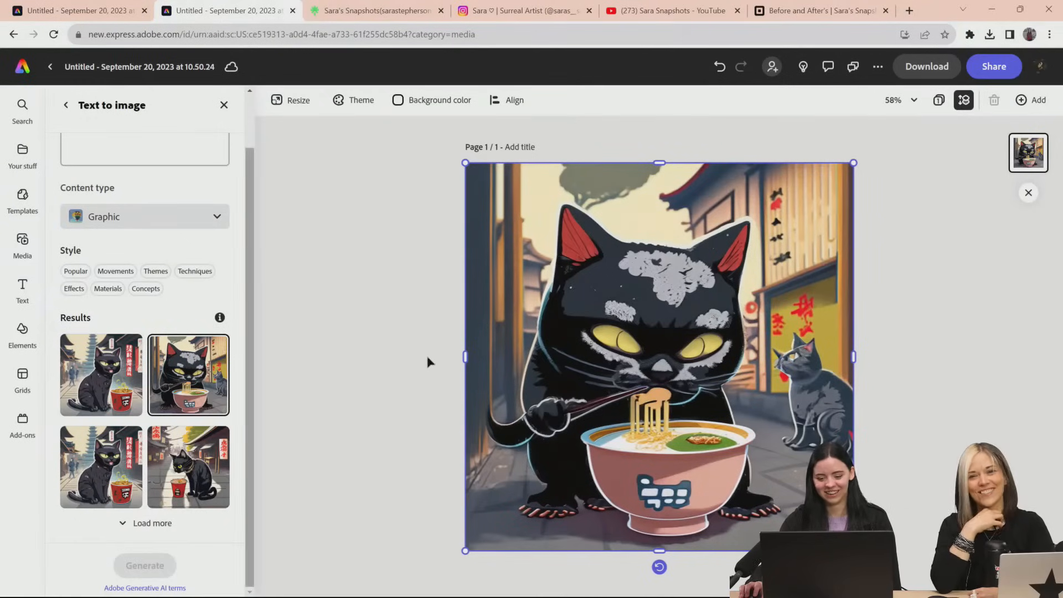
pyautogui.click(84, 438)
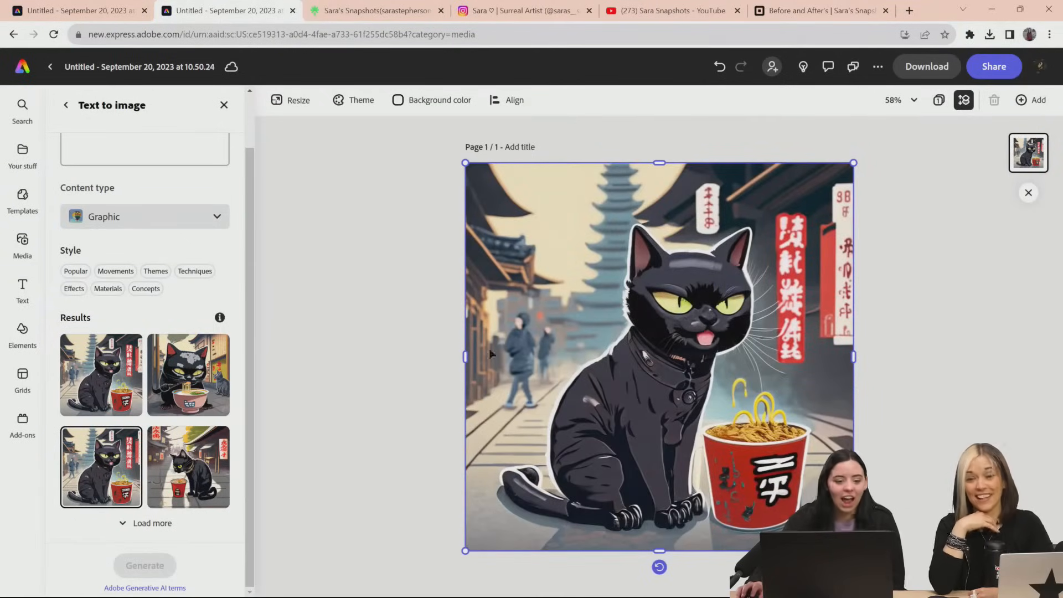
pyautogui.scroll(2, 89, 311)
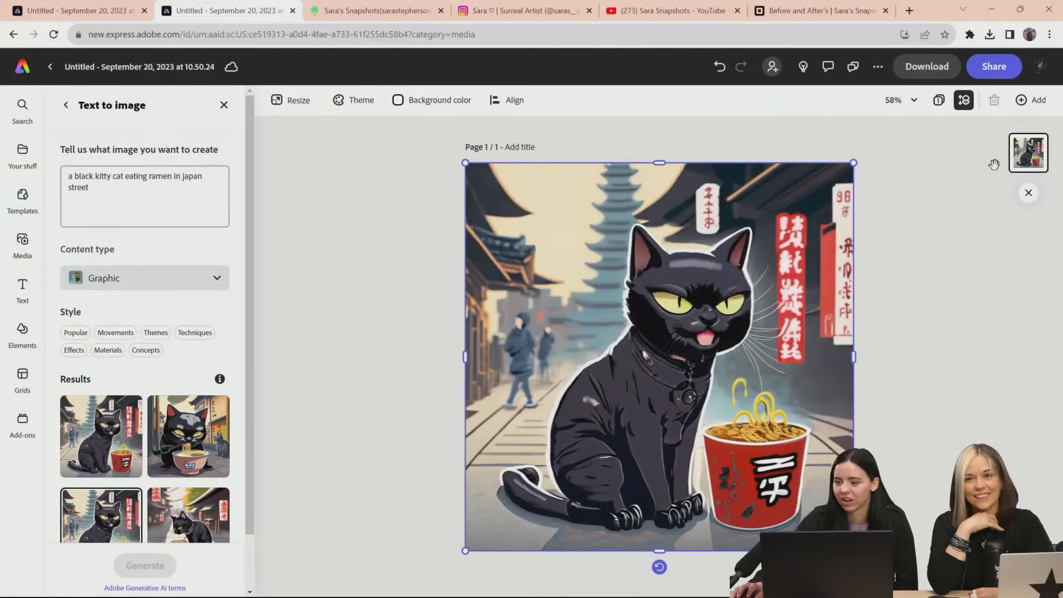
pyautogui.click(66, 105)
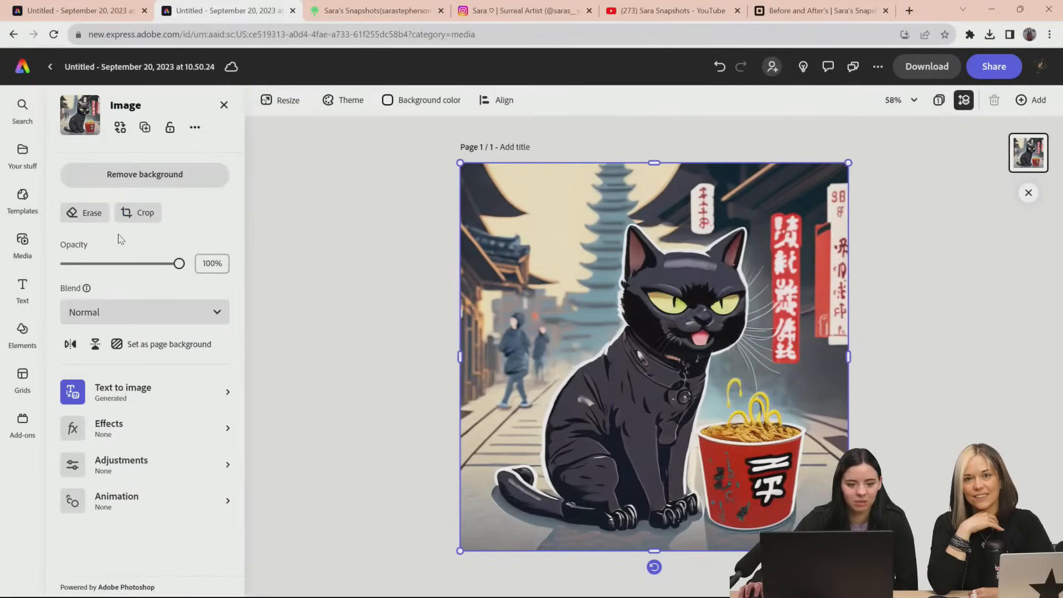
# Try removing the cat image's background and repositioning the cutout, and undo these changes
pyautogui.click(167, 185)
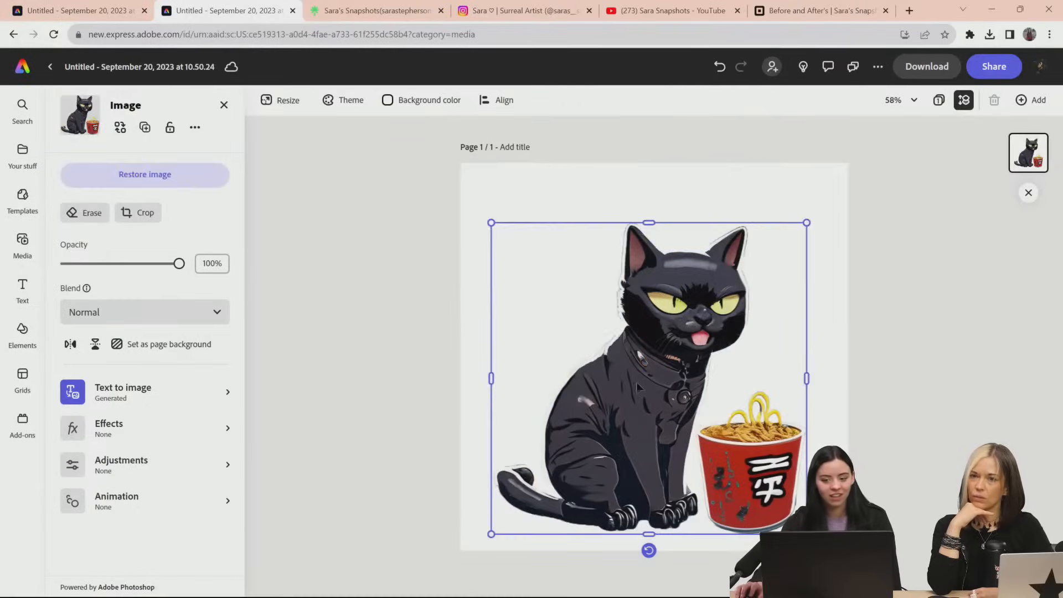
pyautogui.moveTo(638, 383)
pyautogui.mouseDown()
pyautogui.moveTo(599, 373)
pyautogui.moveTo(629, 361)
pyautogui.moveTo(631, 399)
pyautogui.mouseUp()
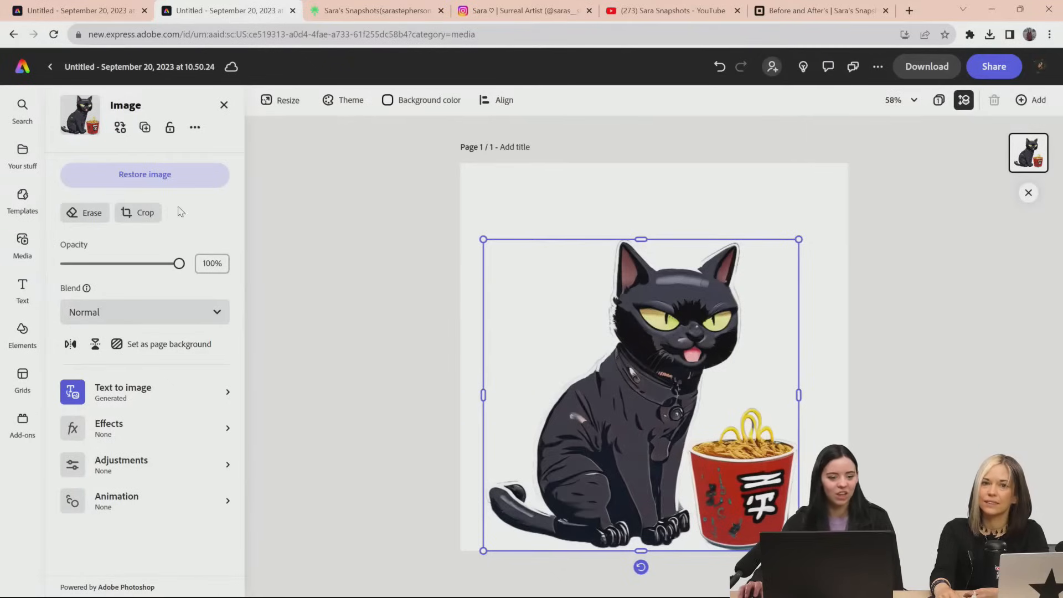
pyautogui.moveTo(676, 386); pyautogui.dragTo(671, 369)
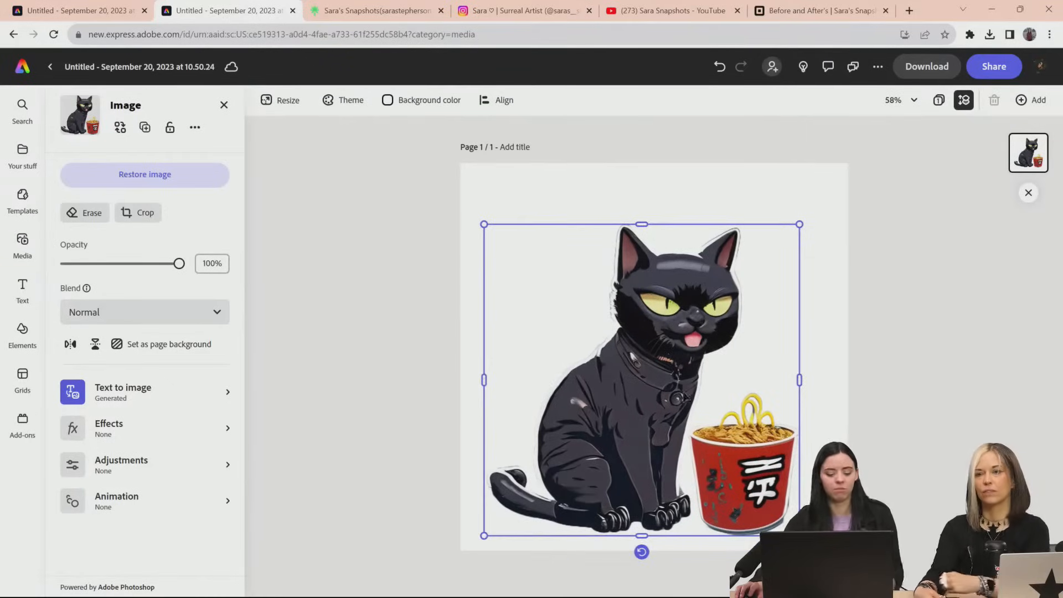
pyautogui.hotkey('ctrl', 'z')
pyautogui.hotkey('ctrl', 'z')
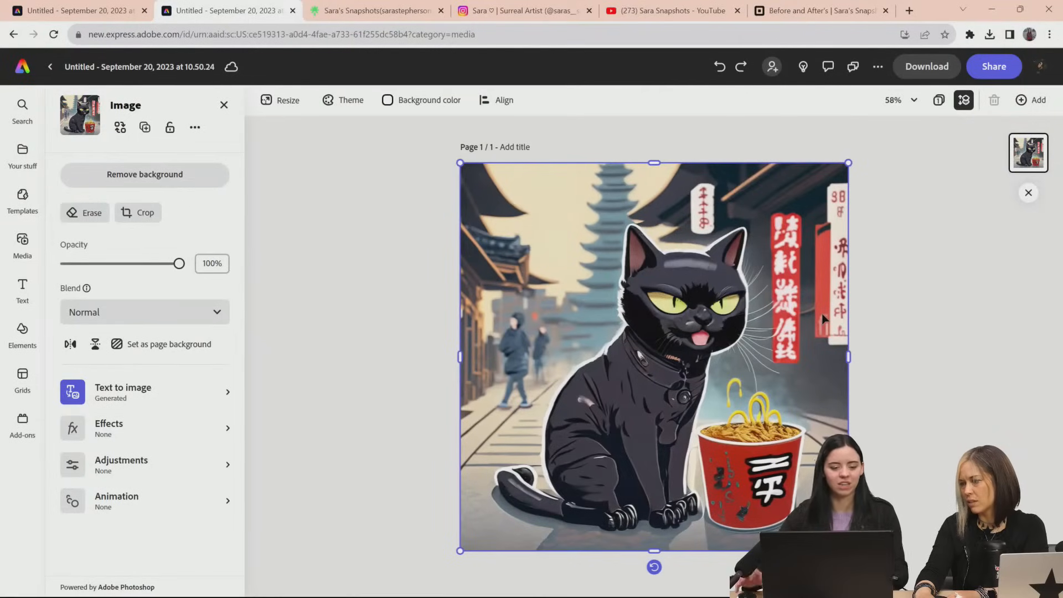
# Remove the background from the cat image and shrink the cutout into the page's upper-left corner
pyautogui.click(217, 174)
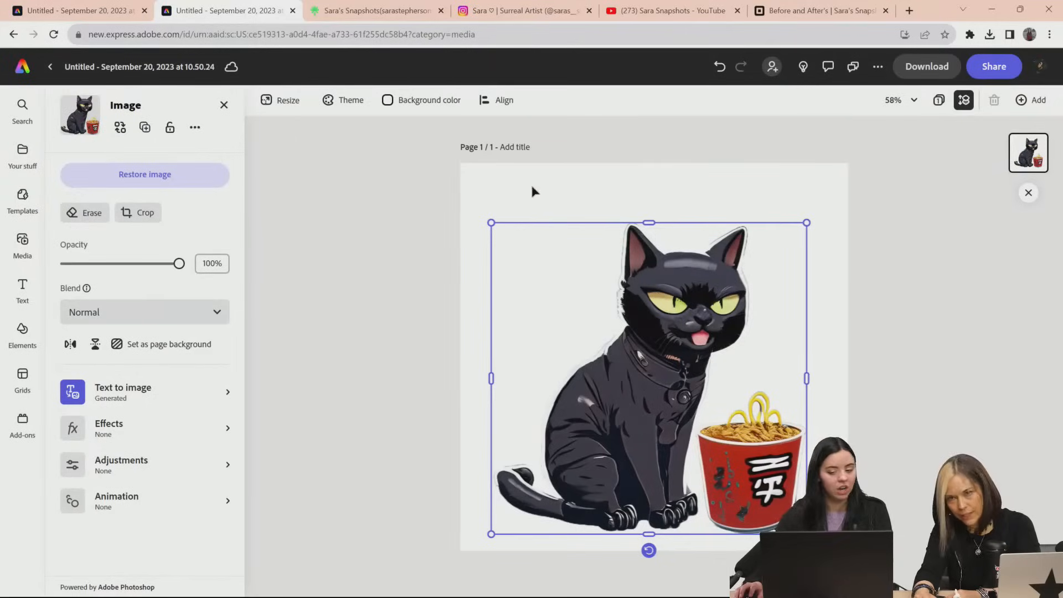
pyautogui.moveTo(691, 321); pyautogui.dragTo(592, 338)
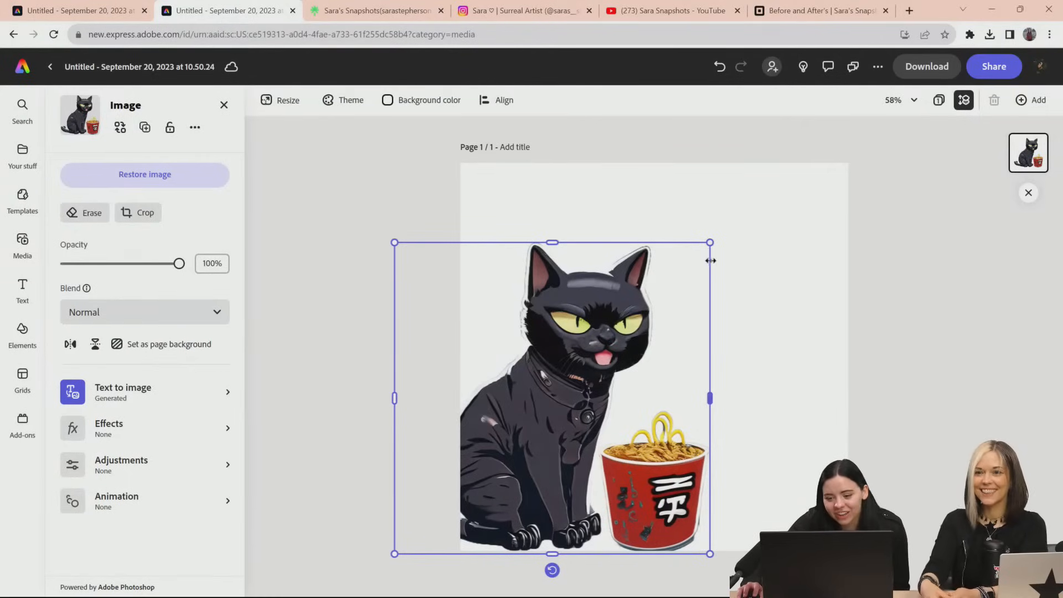
pyautogui.moveTo(711, 241); pyautogui.dragTo(546, 404)
pyautogui.moveTo(521, 438); pyautogui.dragTo(581, 228)
pyautogui.moveTo(613, 334); pyautogui.dragTo(581, 282)
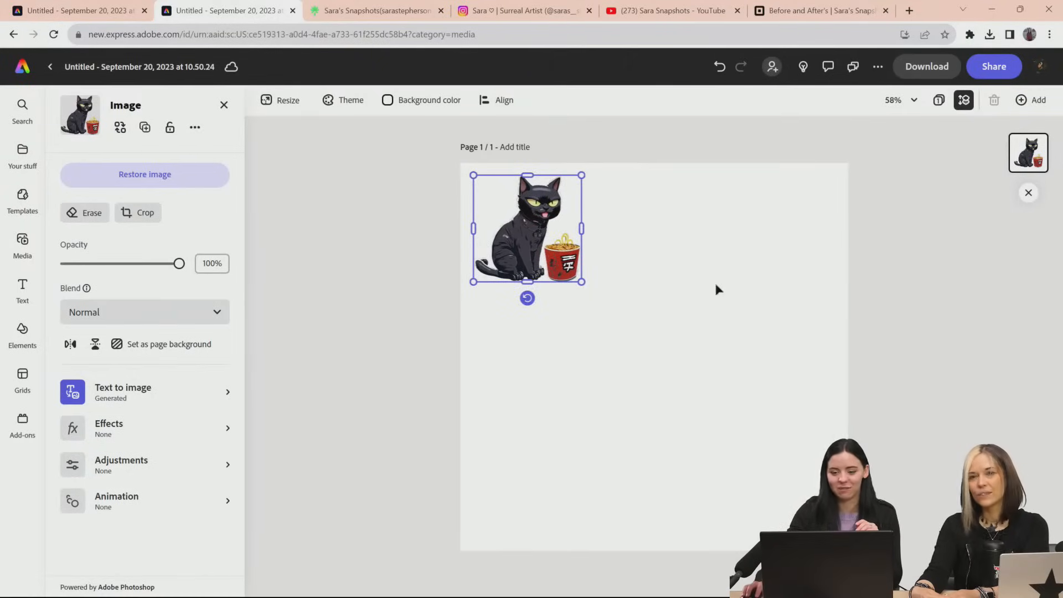
pyautogui.moveTo(581, 281); pyautogui.dragTo(532, 238)
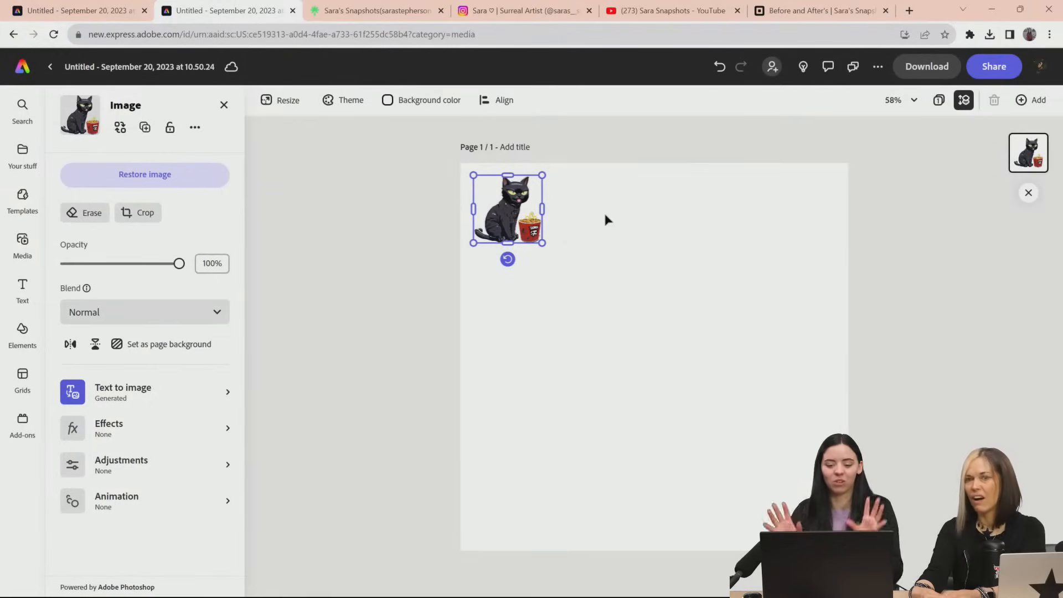
# Look through the available text designs, elements, templates and personal files
pyautogui.click(21, 285)
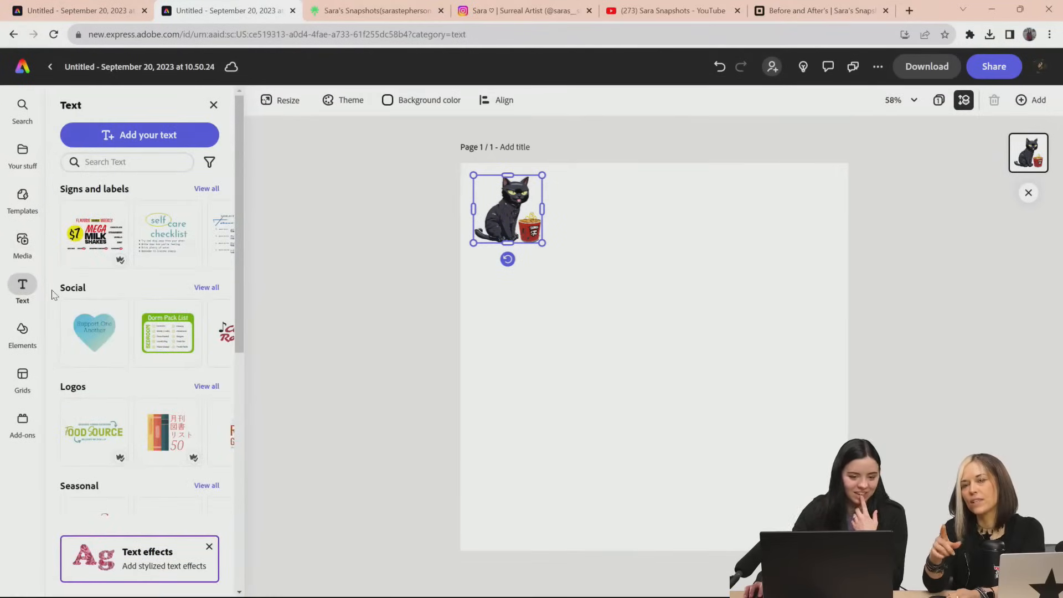
pyautogui.click(22, 332)
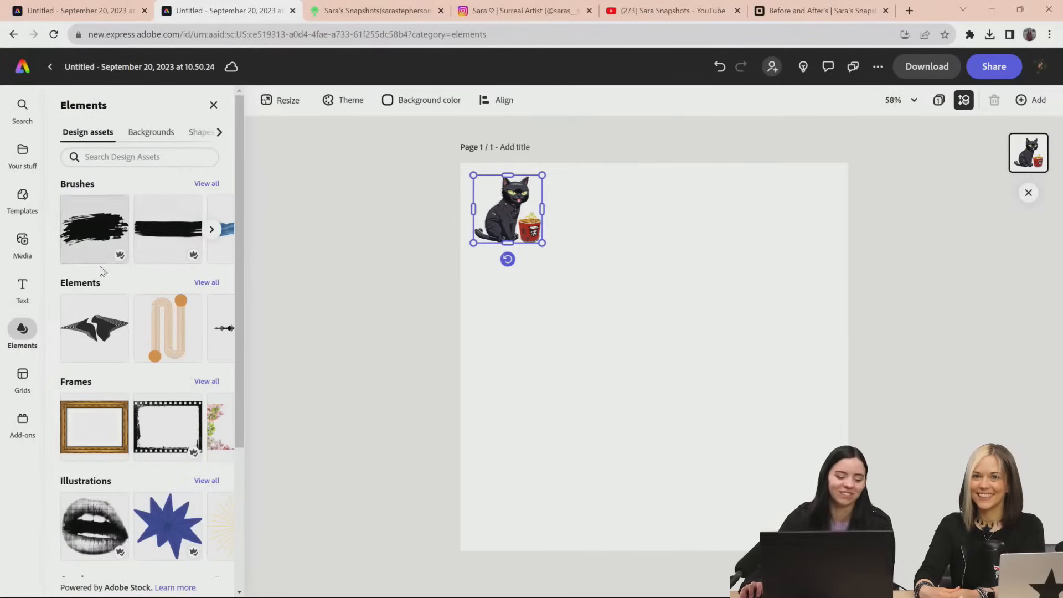
pyautogui.click(23, 199)
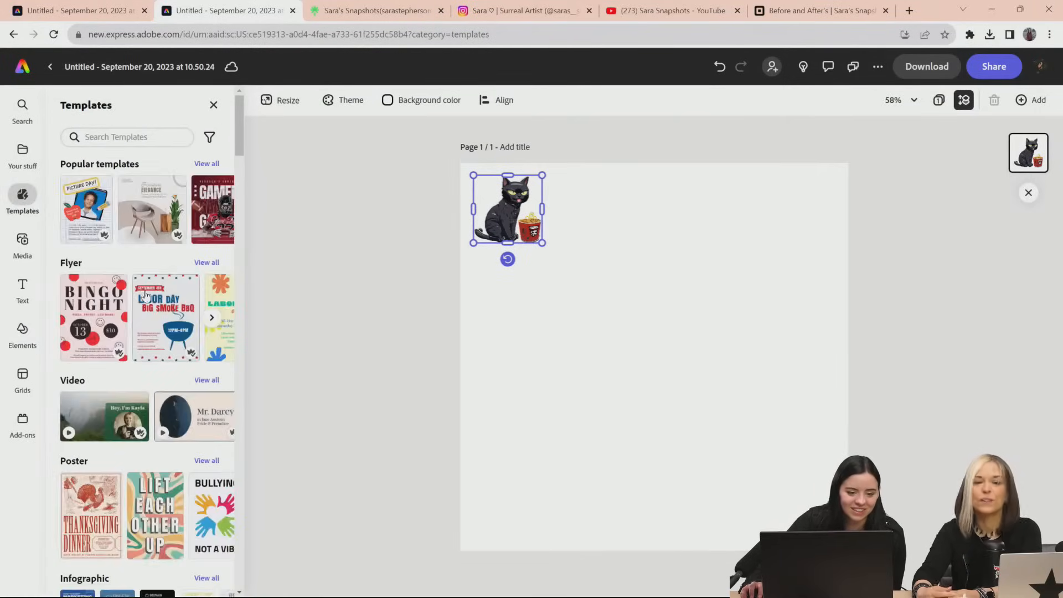
pyautogui.click(22, 152)
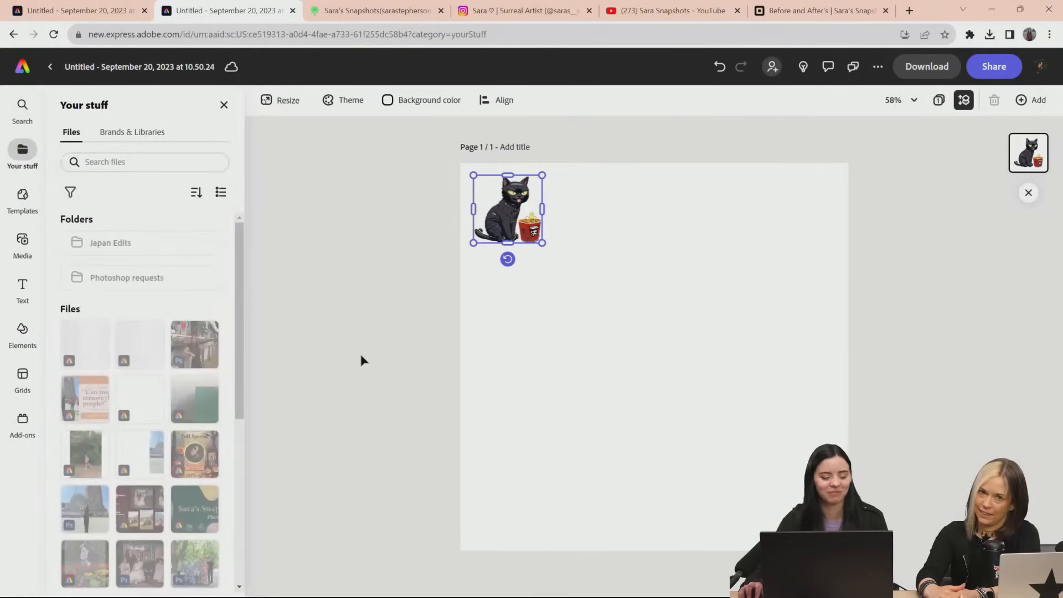
# Enlarge the cat cutout, place it in the page's lower-left area, and deselect it
pyautogui.moveTo(543, 242); pyautogui.dragTo(684, 446)
pyautogui.moveTo(637, 362); pyautogui.dragTo(596, 488)
pyautogui.click(699, 376)
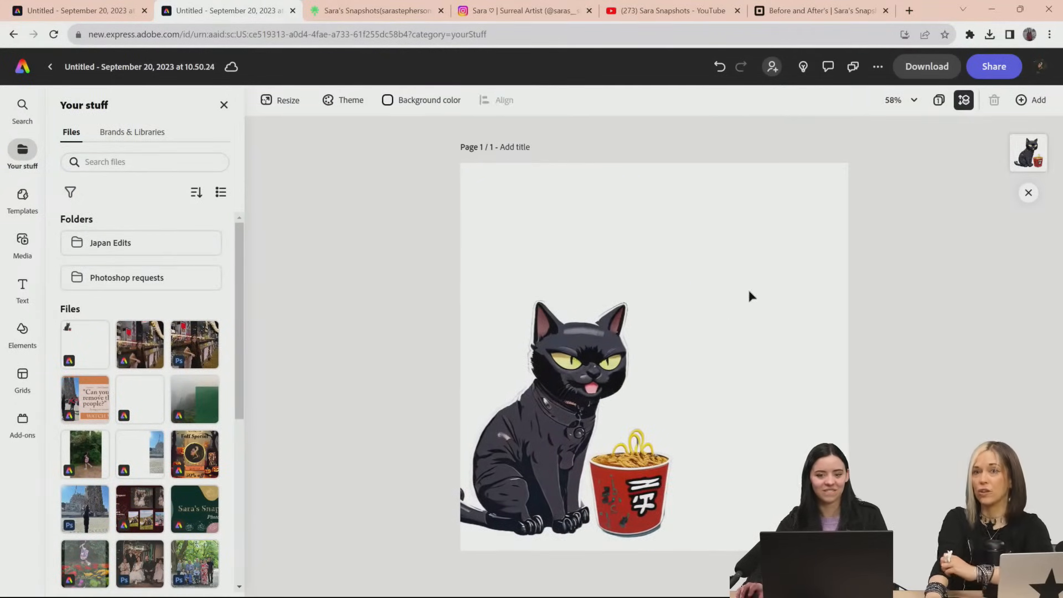
# Switch to Instagram, close the open post, and open the Linktree link from the profile's bio
pyautogui.click(545, 18)
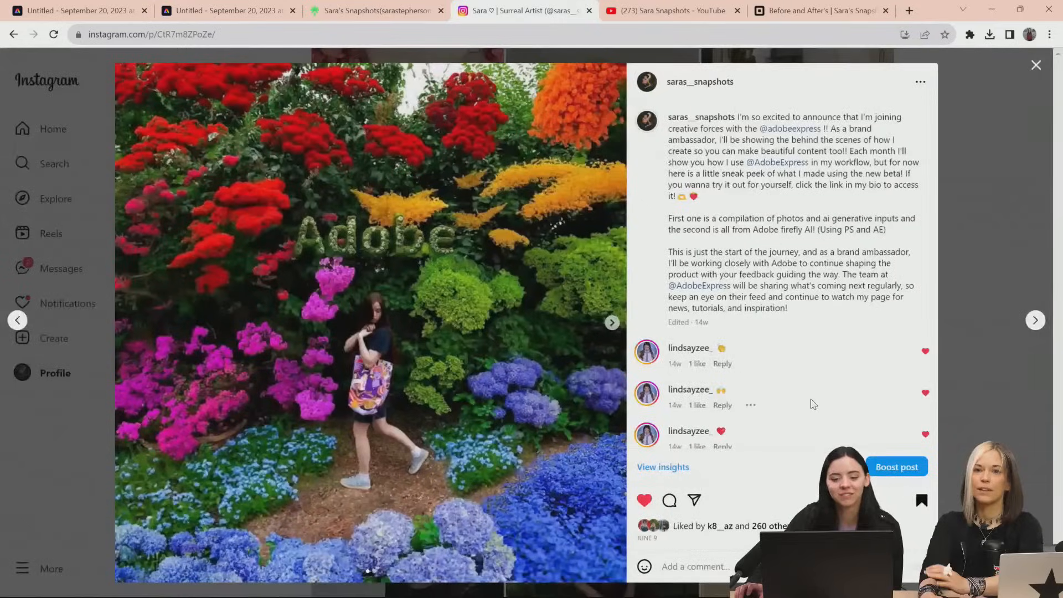
pyautogui.click(977, 140)
pyautogui.moveTo(1058, 429); pyautogui.dragTo(1058, 78)
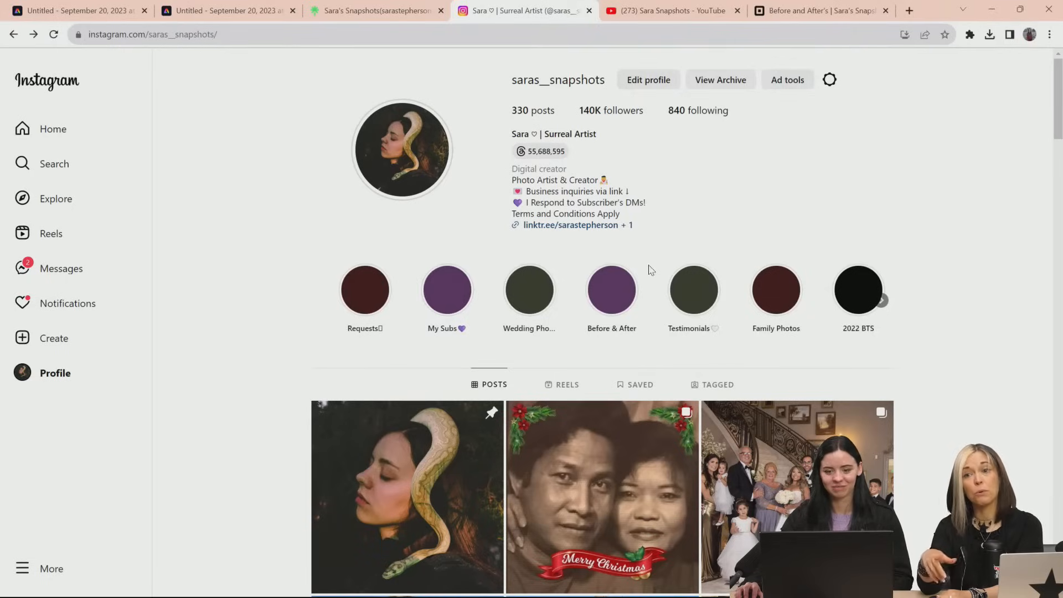
pyautogui.click(562, 227)
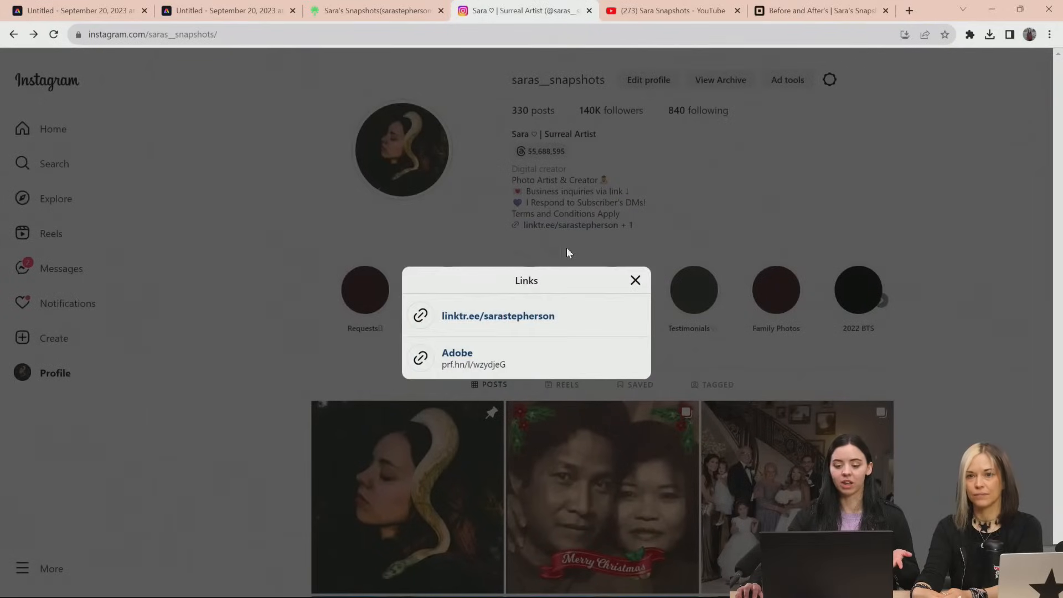
pyautogui.click(501, 320)
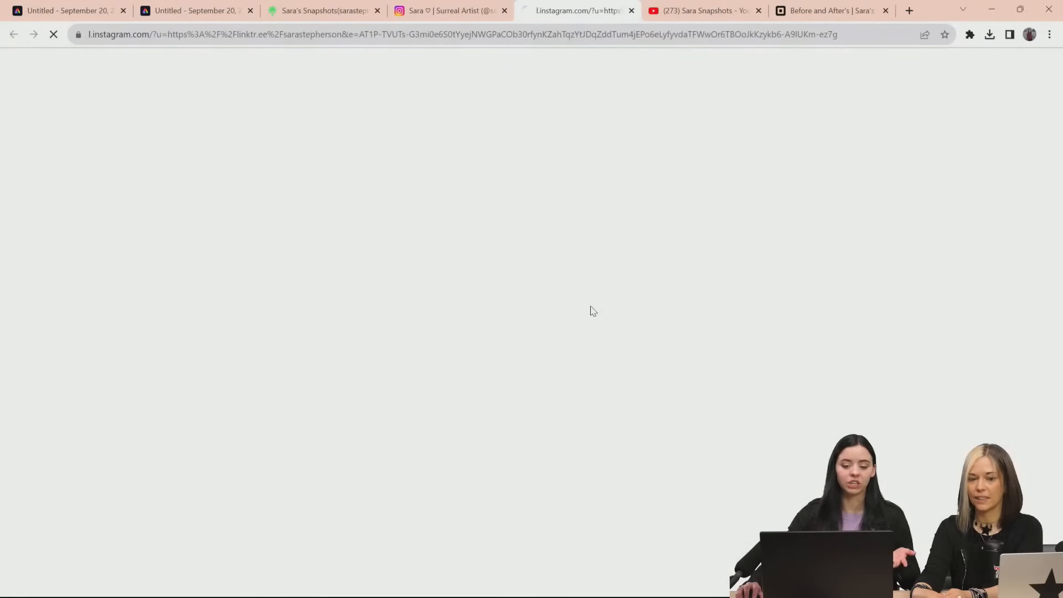
# View the details of the guaranteed-response photo edit request on the links page and close them
pyautogui.scroll(-2, 925, 315)
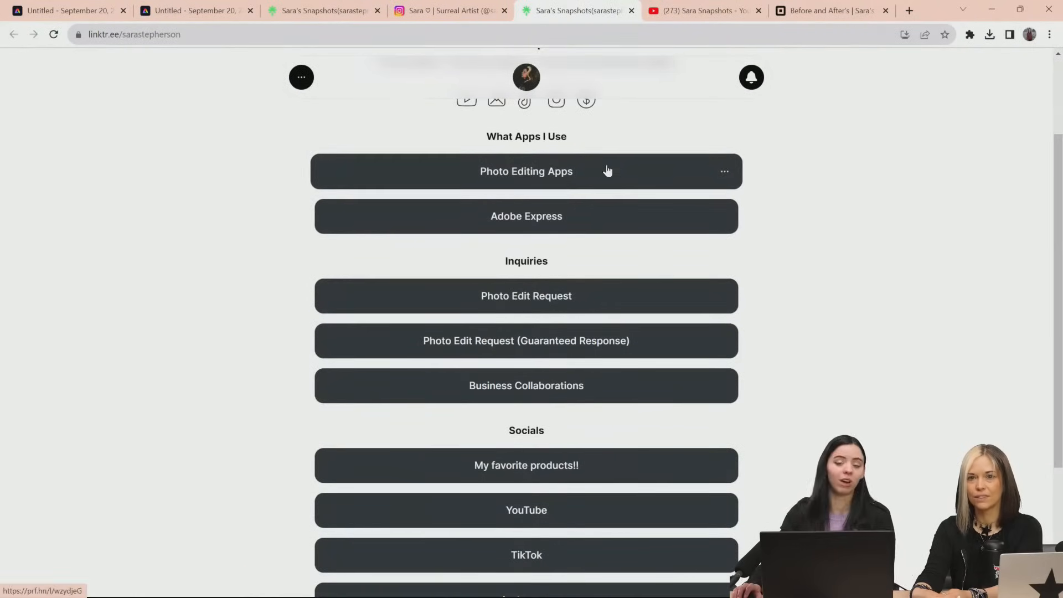
pyautogui.scroll(-1, 513, 195)
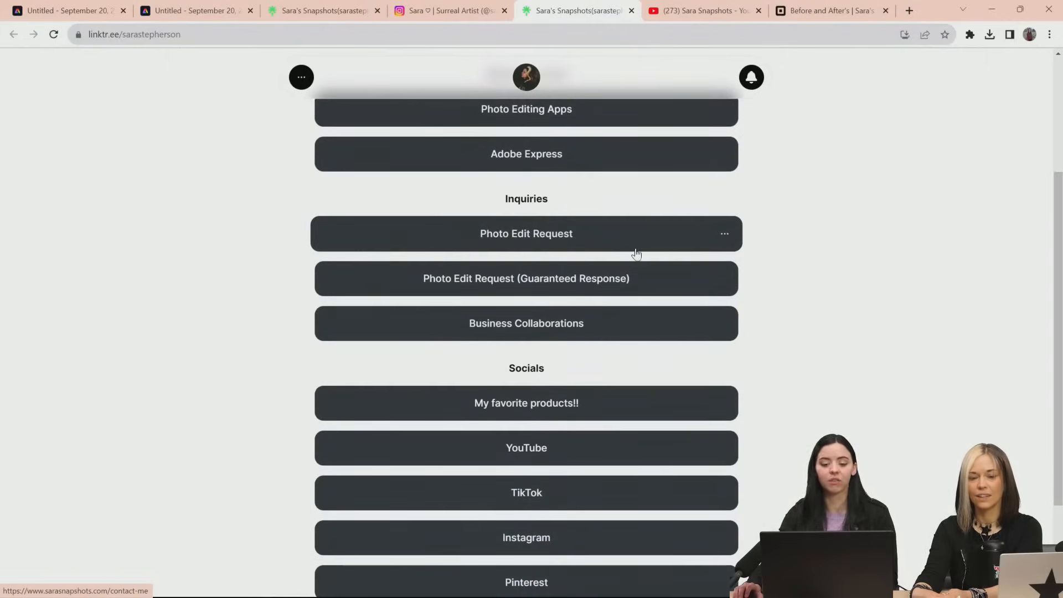
pyautogui.click(584, 288)
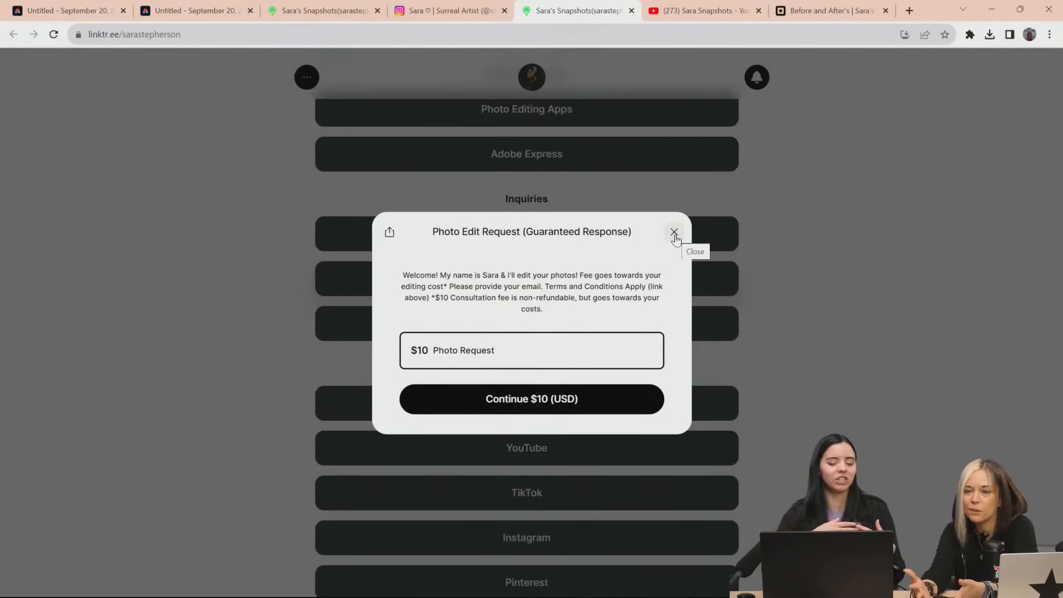
pyautogui.click(795, 222)
# Open the regular Photo Edit Request page and examine its instructions, form fields and photo link field
pyautogui.click(576, 235)
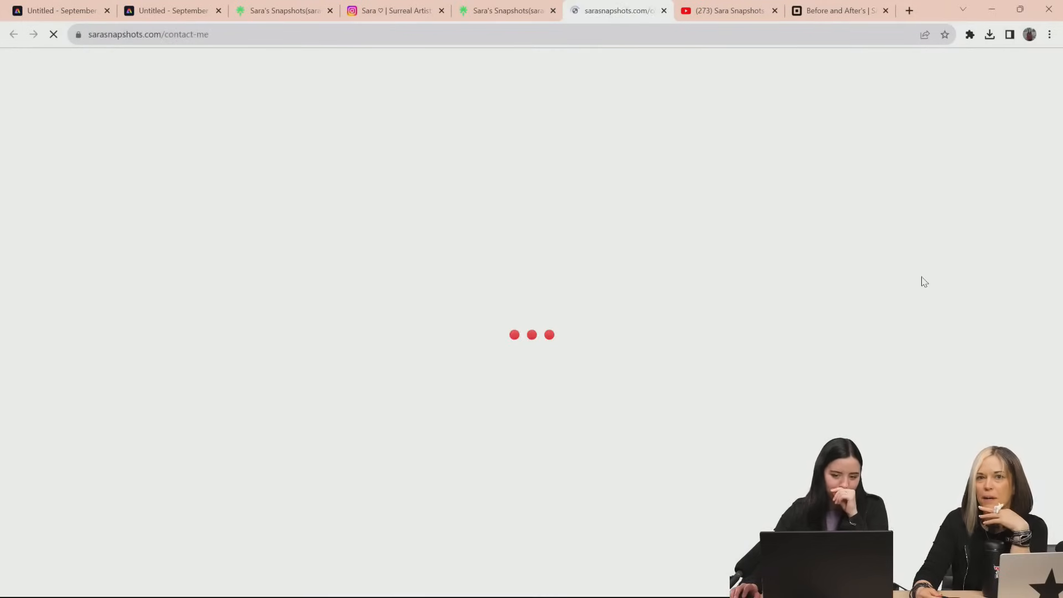
pyautogui.scroll(-2, 696, 299)
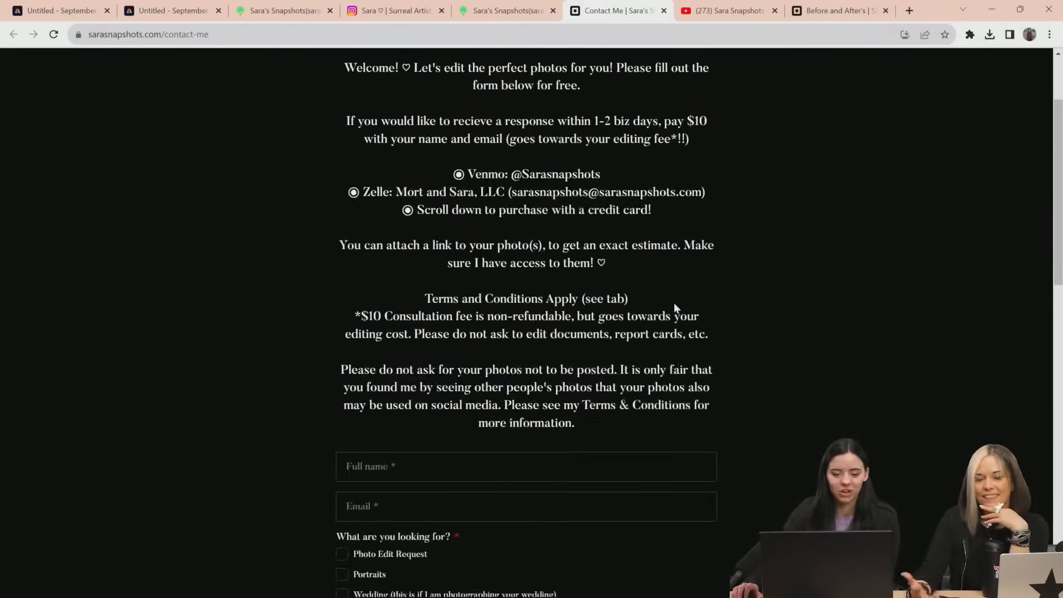
pyautogui.scroll(-3, 674, 303)
pyautogui.scroll(-2, 510, 291)
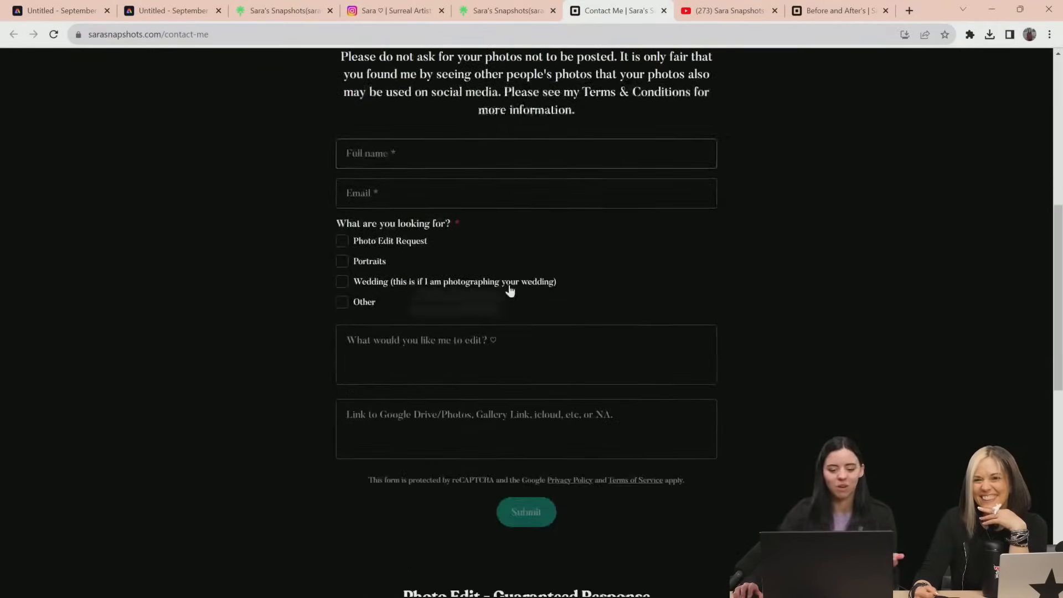
pyautogui.scroll(-3, 435, 307)
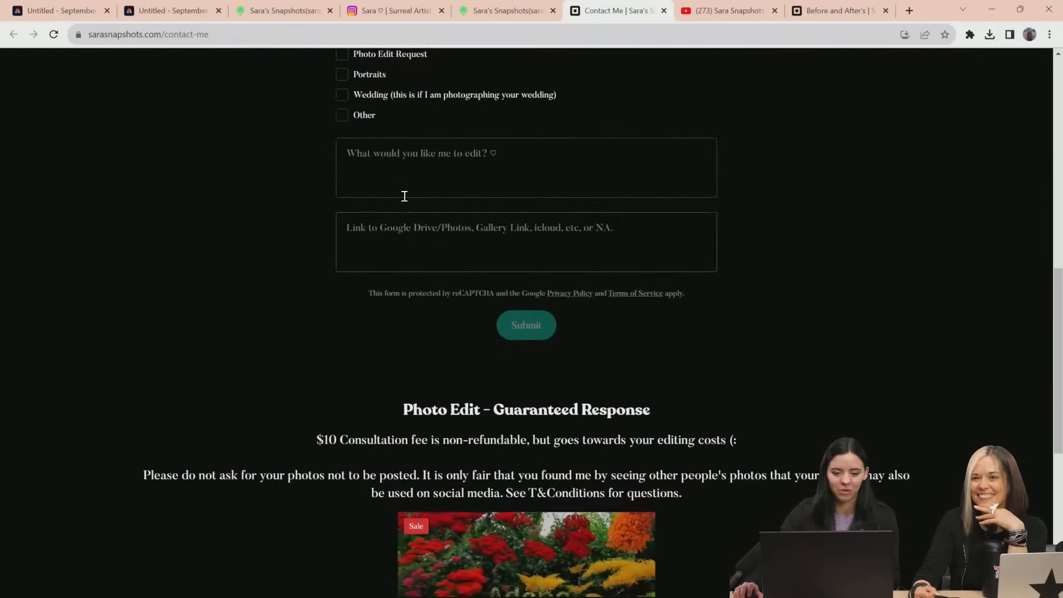
pyautogui.click(413, 175)
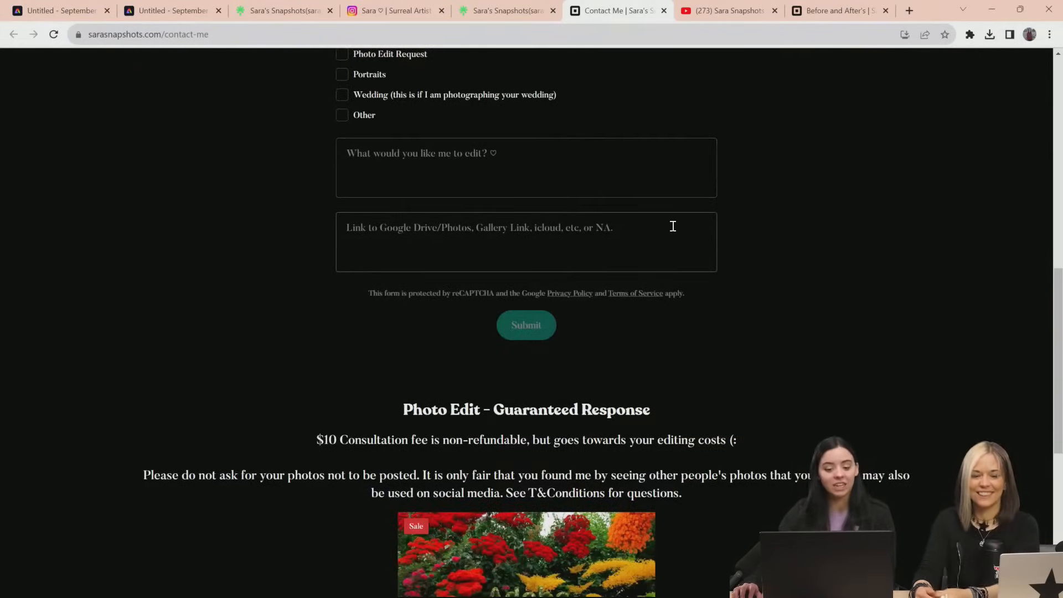
pyautogui.scroll(3, 672, 226)
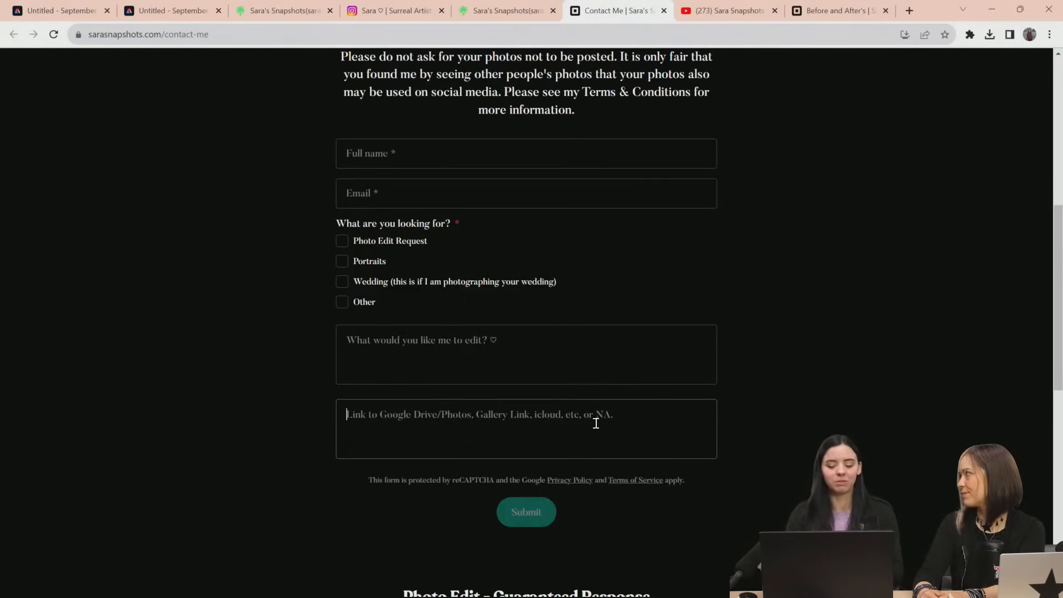
pyautogui.click(374, 426)
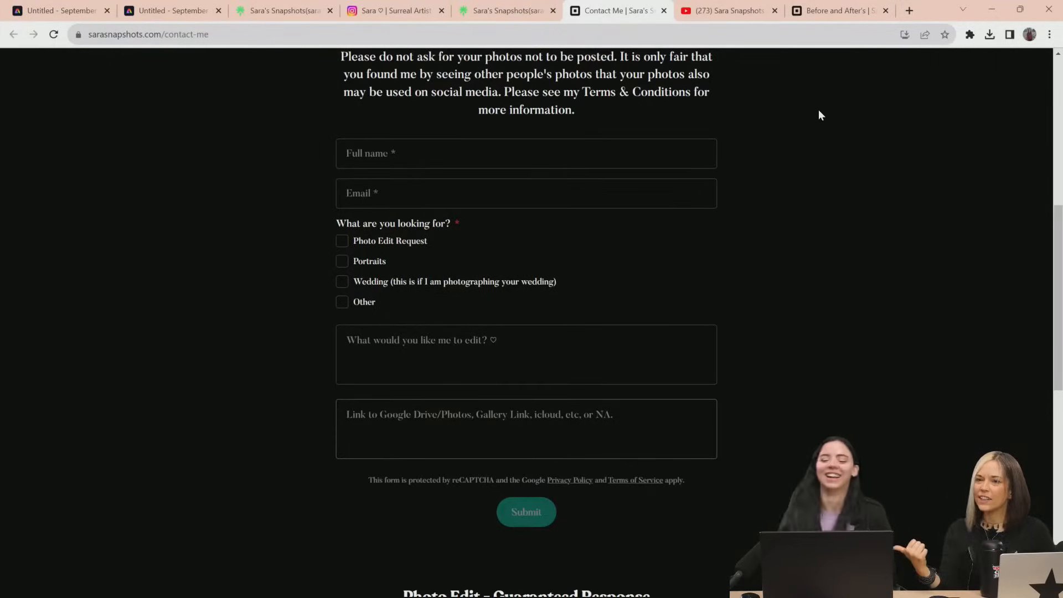
pyautogui.scroll(8, 741, 315)
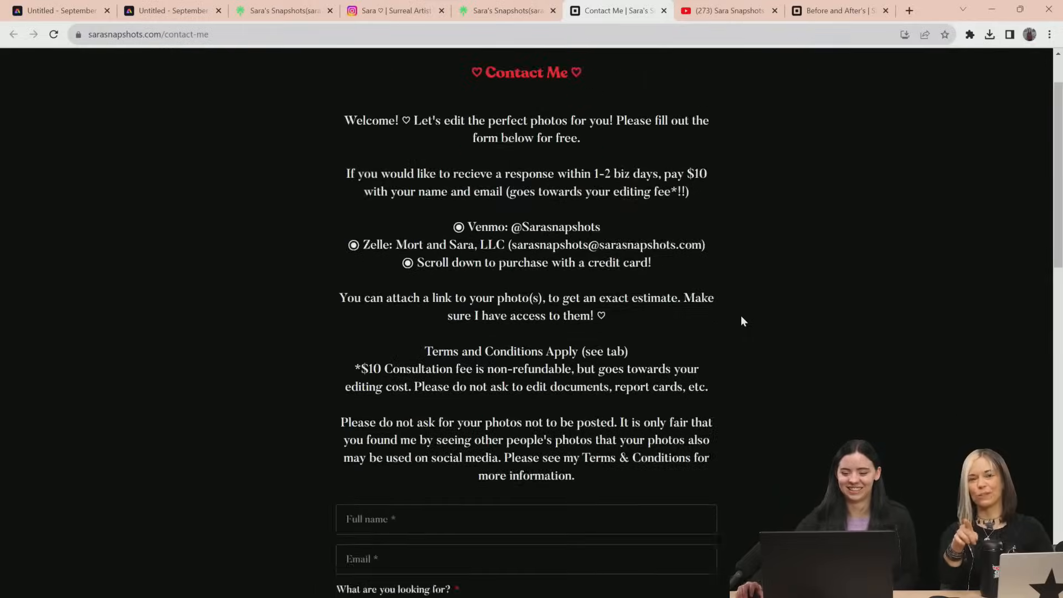
pyautogui.scroll(-5, 741, 316)
pyautogui.scroll(-3, 742, 317)
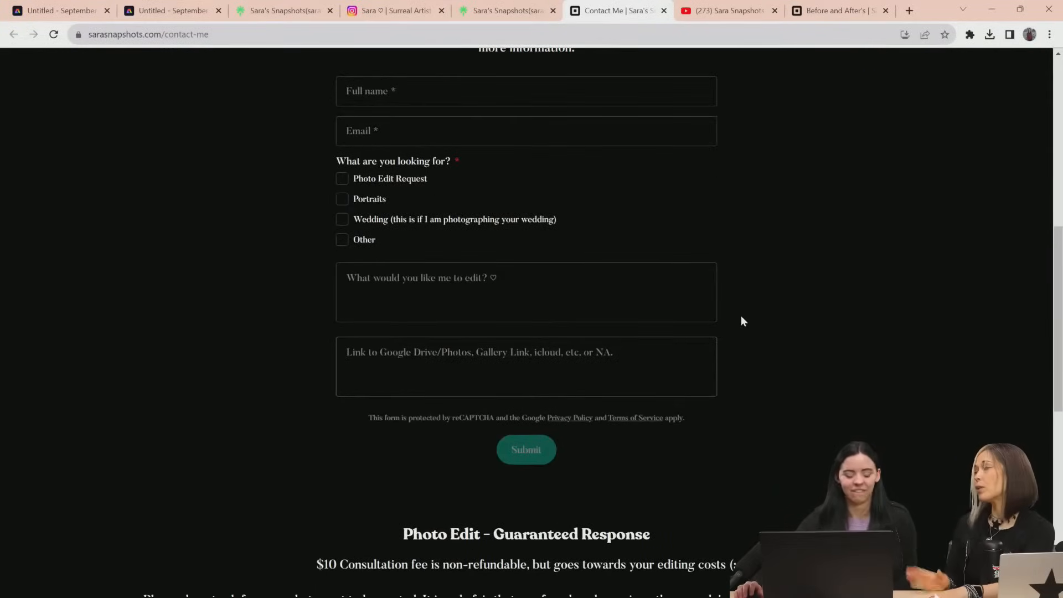